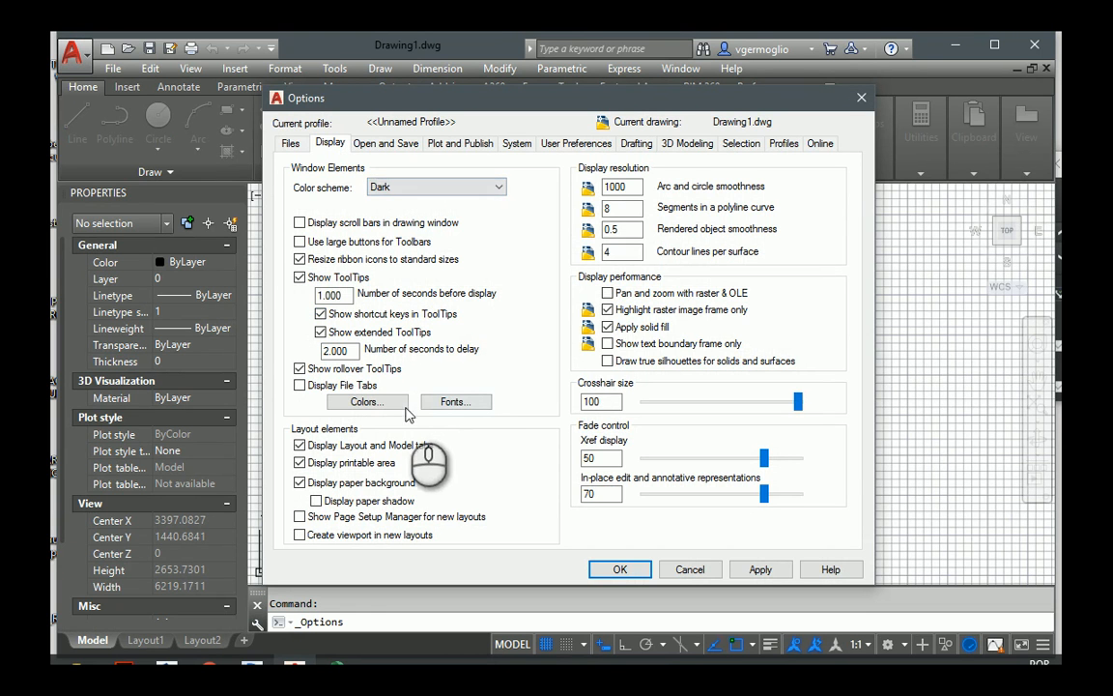
Set the 2D model space uniform background color to Black and save the display options
{"action": "left_click", "coordinate": [367, 401]}
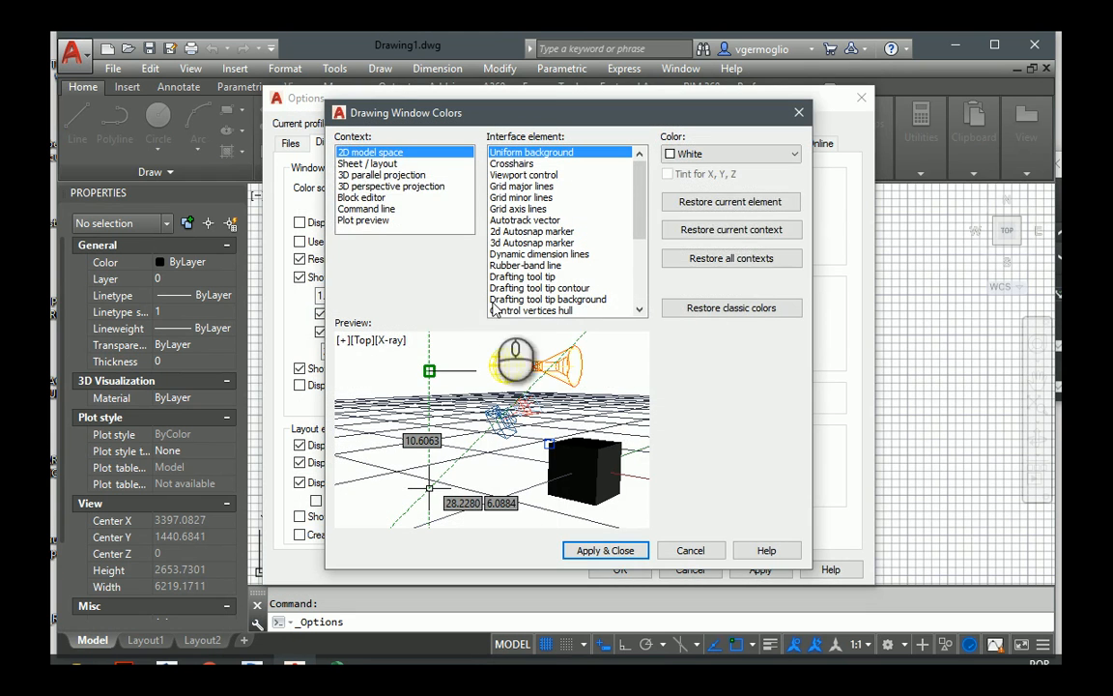
{"action": "left_click", "coordinate": [725, 153]}
{"action": "left_click", "coordinate": [687, 268]}
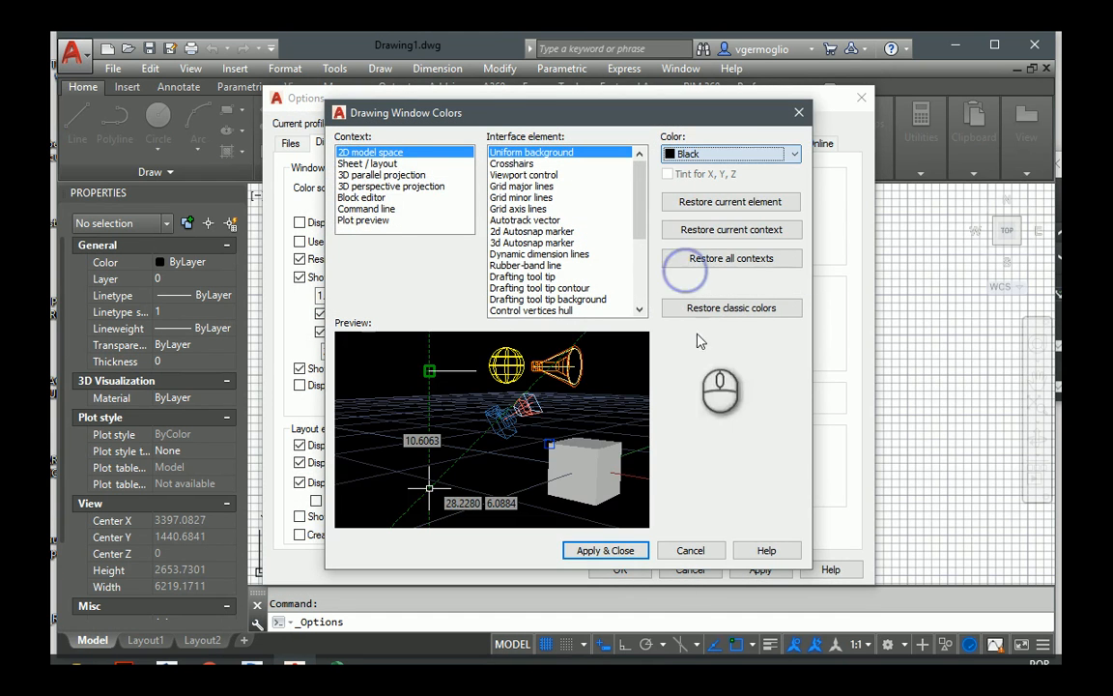
{"action": "left_click", "coordinate": [605, 550]}
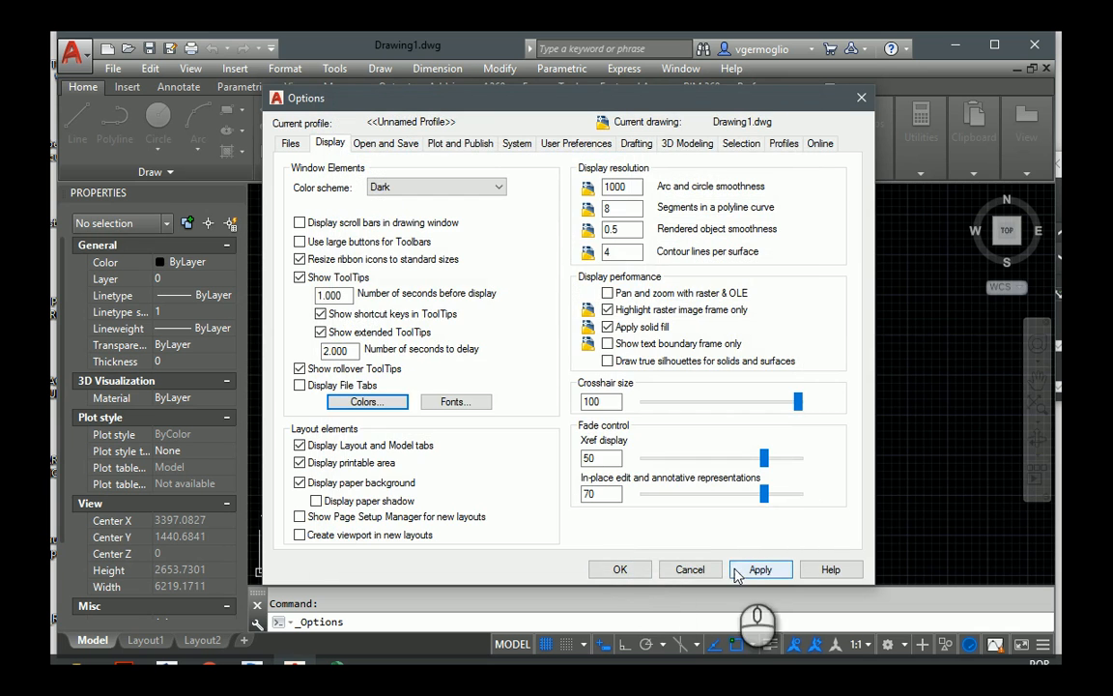
{"action": "left_click", "coordinate": [620, 569]}
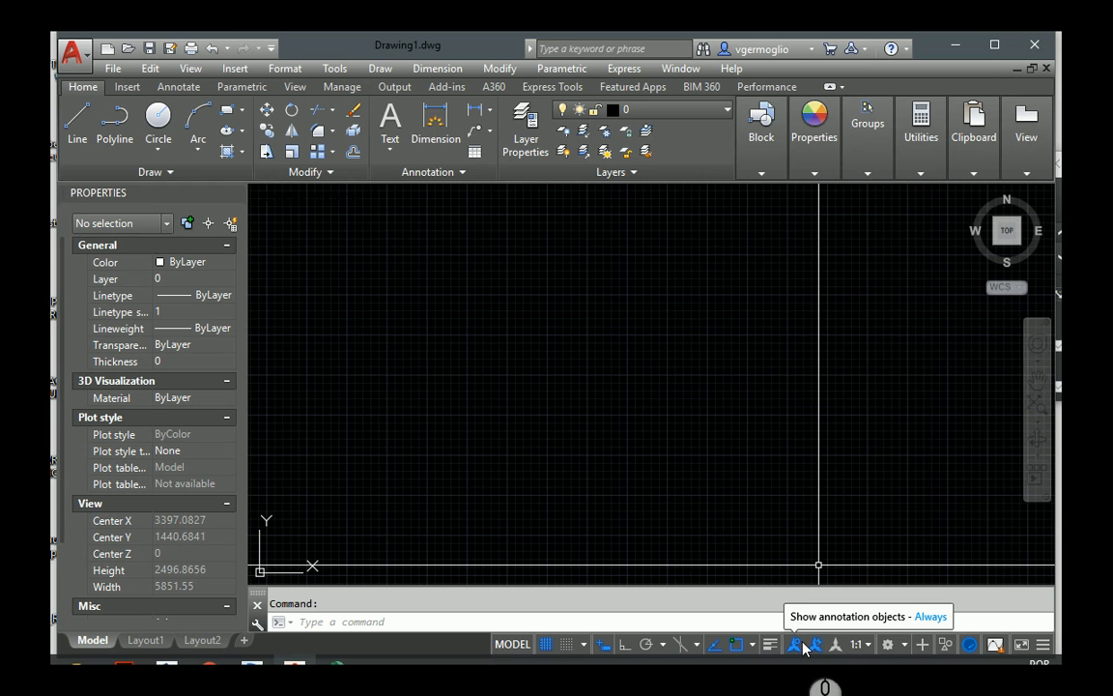
Add a custom annotation scale named 1:75 with 1 paper unit equal to 75 drawing units
{"action": "left_click", "coordinate": [858, 643]}
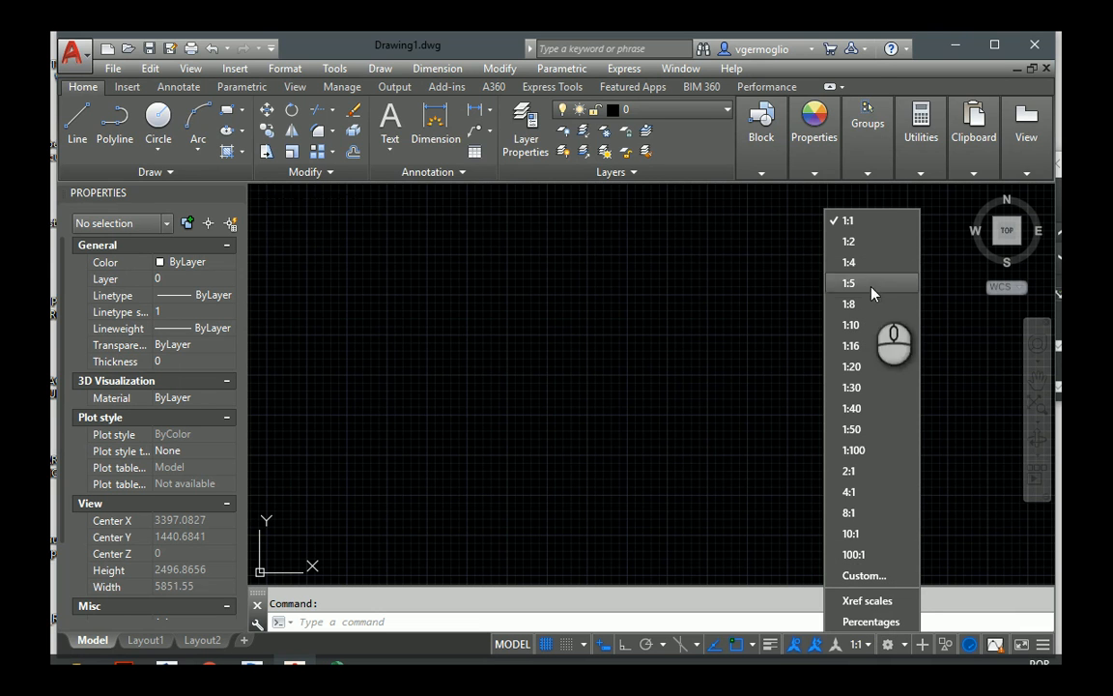
{"action": "left_click", "coordinate": [874, 577]}
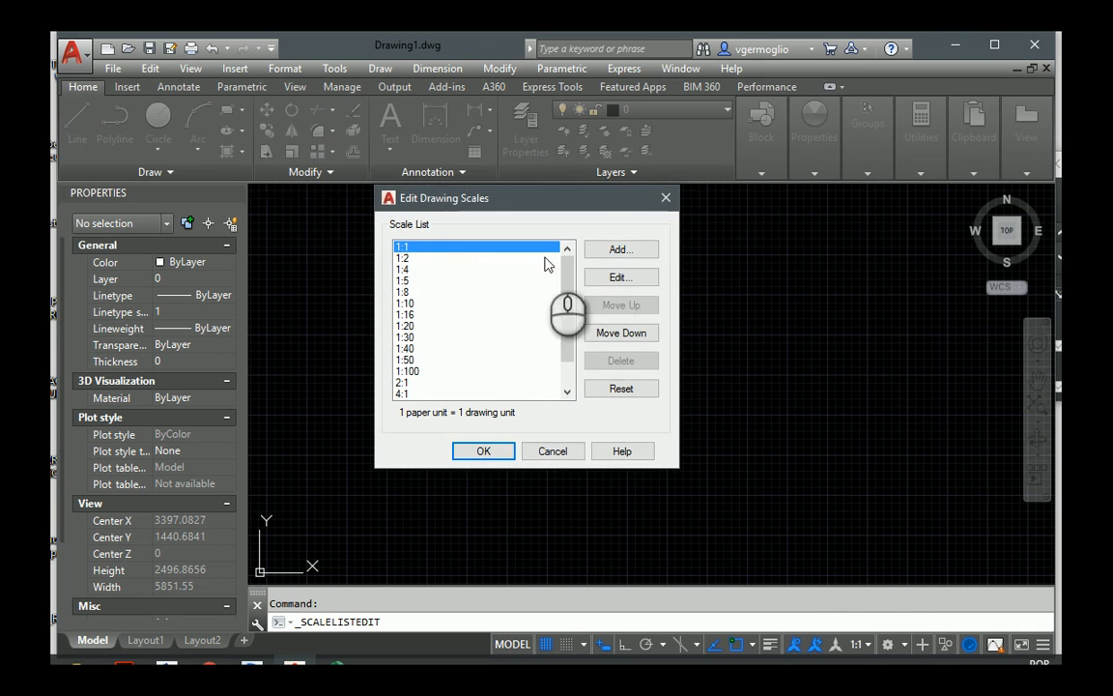
{"action": "left_click", "coordinate": [623, 250]}
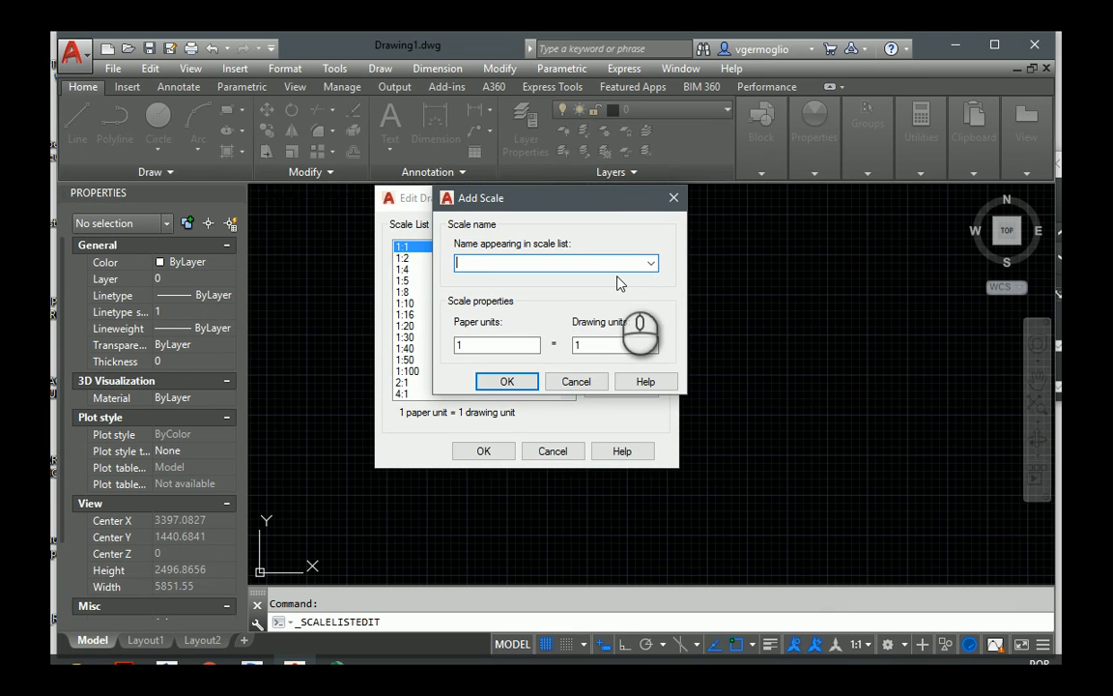
{"action": "type", "text": "1:75"}
{"action": "left_click", "coordinate": [529, 343]}
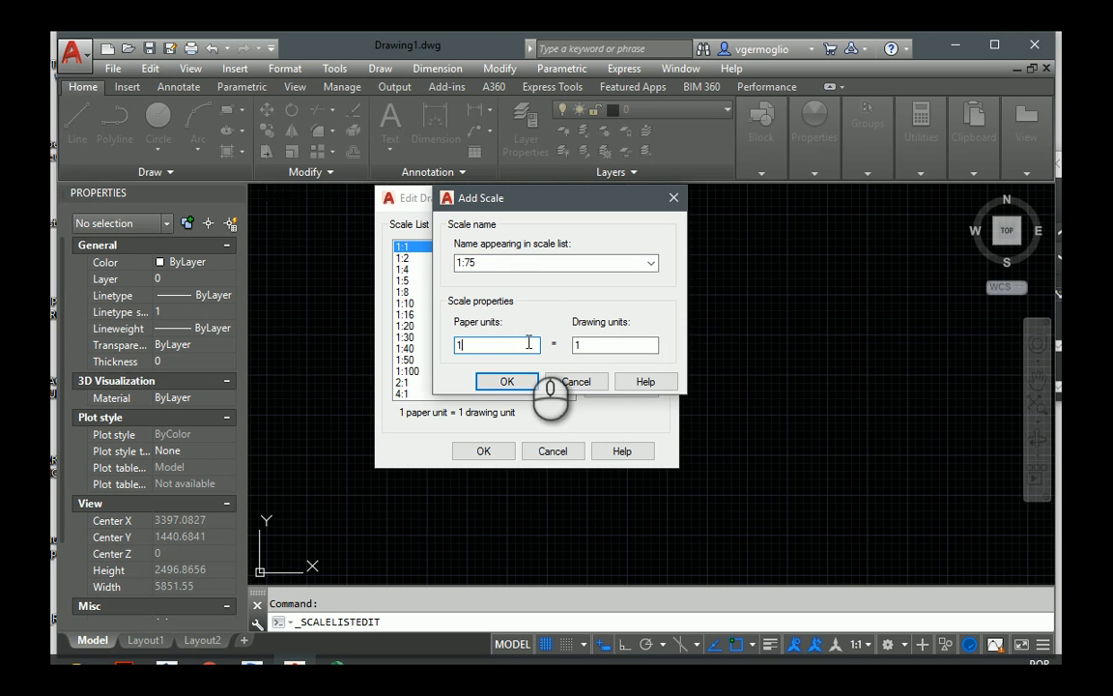
{"action": "double_click", "coordinate": [599, 344]}
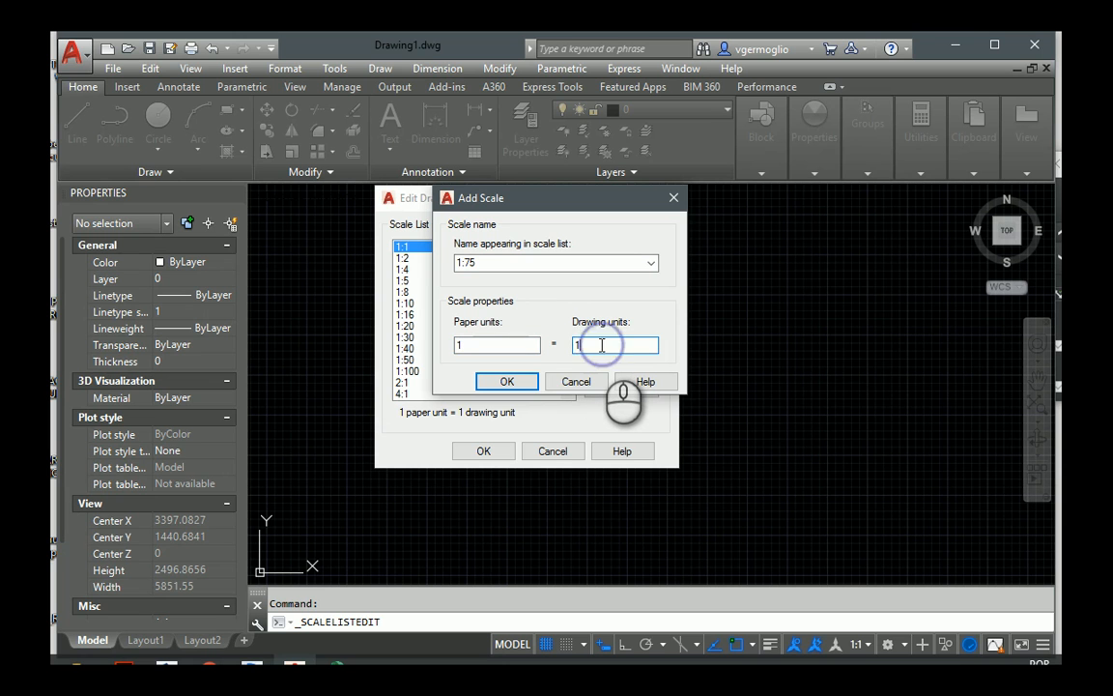
{"action": "key", "text": "BackSpace"}
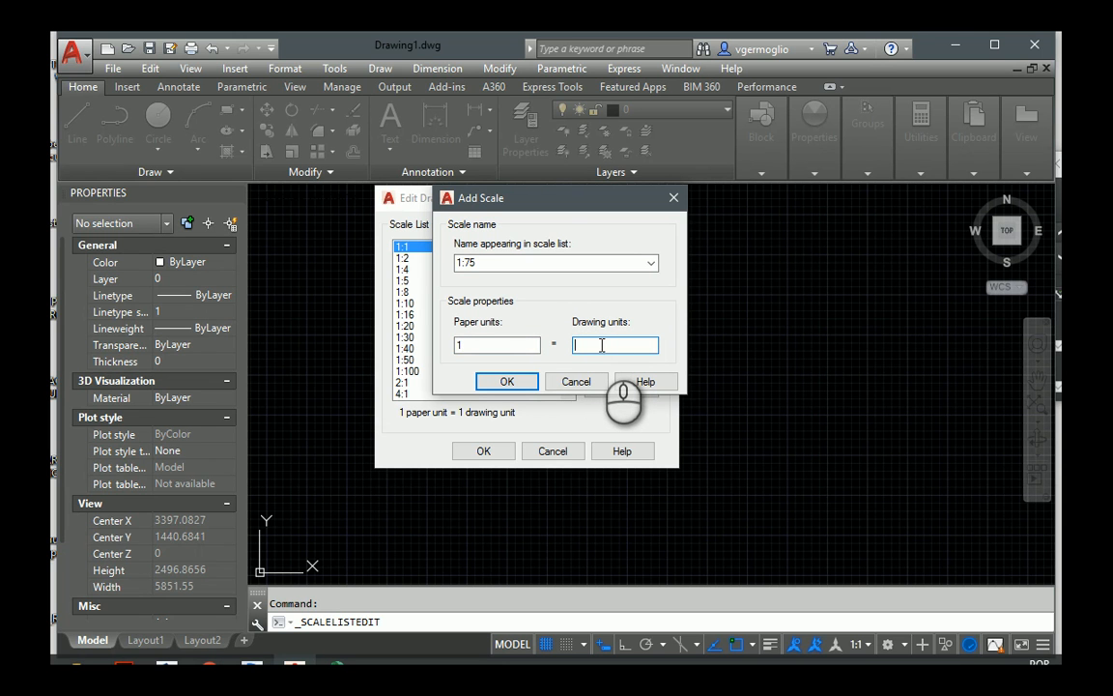
{"action": "type", "text": "75"}
{"action": "left_click", "coordinate": [506, 381]}
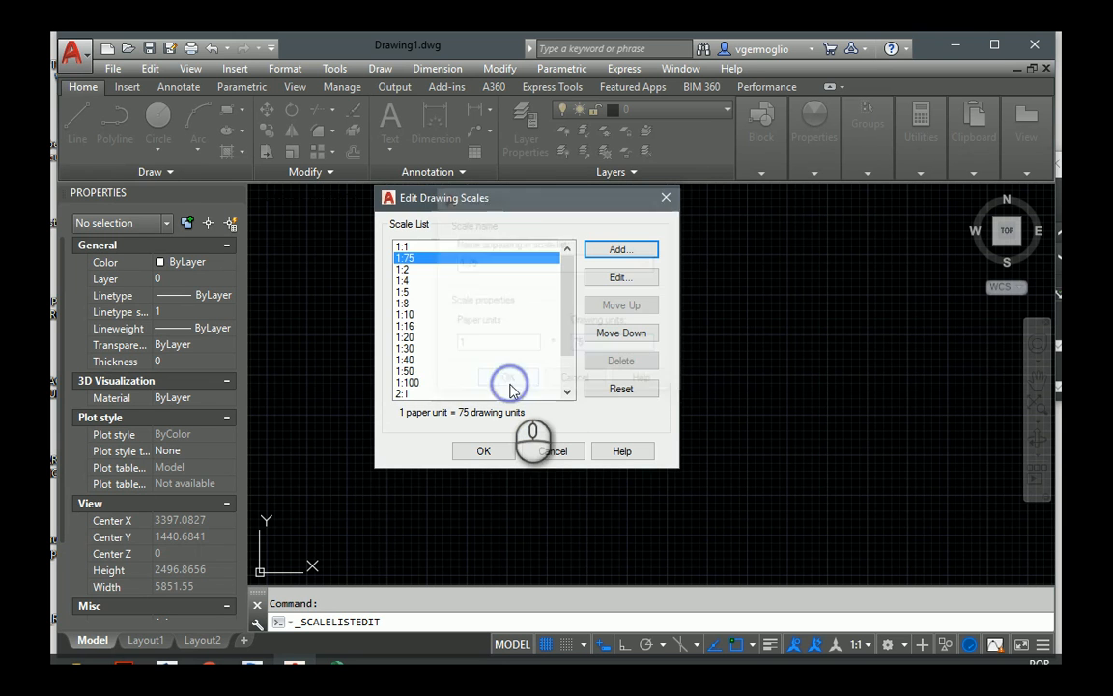
Move the 1:75 scale between 1:50 and 1:100, save the scale list and check the new order
{"action": "left_click", "coordinate": [643, 333]}
{"action": "left_click", "coordinate": [644, 334]}
{"action": "left_click", "coordinate": [644, 335]}
{"action": "left_click", "coordinate": [646, 338]}
{"action": "left_click", "coordinate": [645, 338]}
{"action": "left_click", "coordinate": [646, 339]}
{"action": "left_click", "coordinate": [645, 338]}
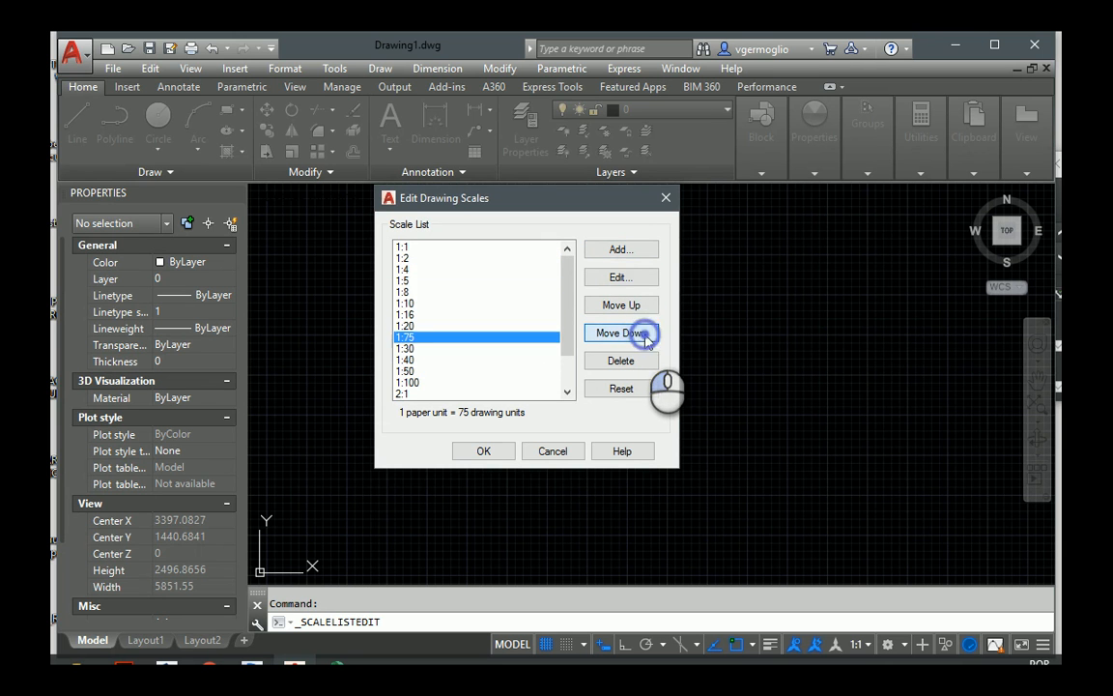
{"action": "left_click", "coordinate": [646, 339]}
{"action": "left_click", "coordinate": [646, 338]}
{"action": "left_click", "coordinate": [645, 338]}
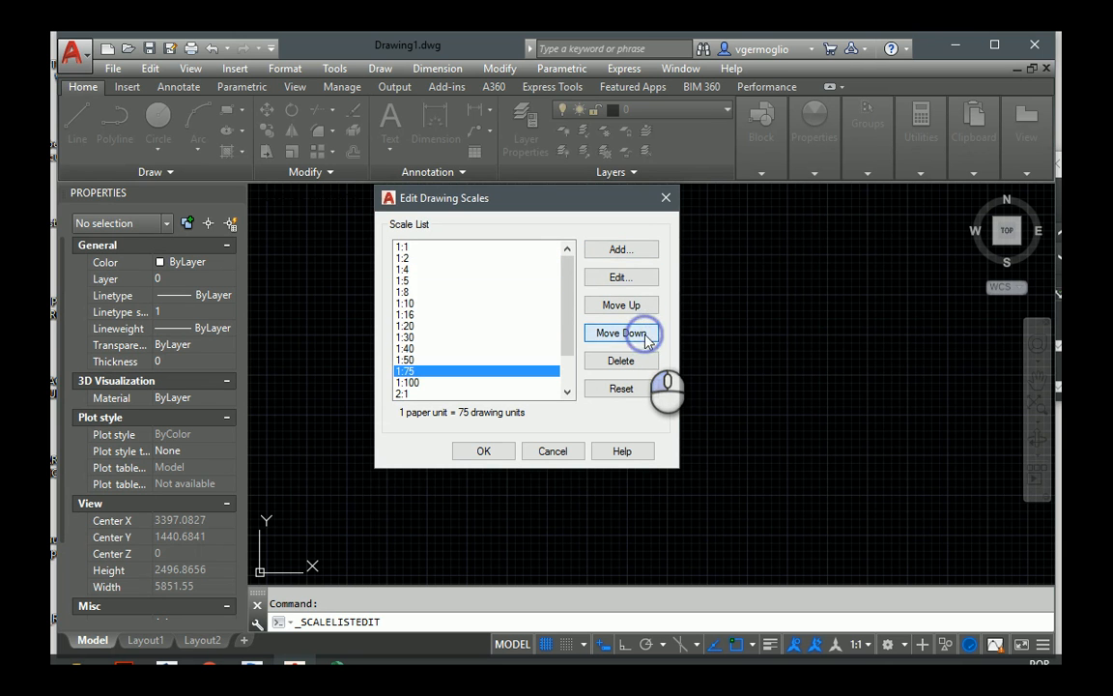
{"action": "left_click", "coordinate": [486, 452]}
{"action": "left_click", "coordinate": [856, 644]}
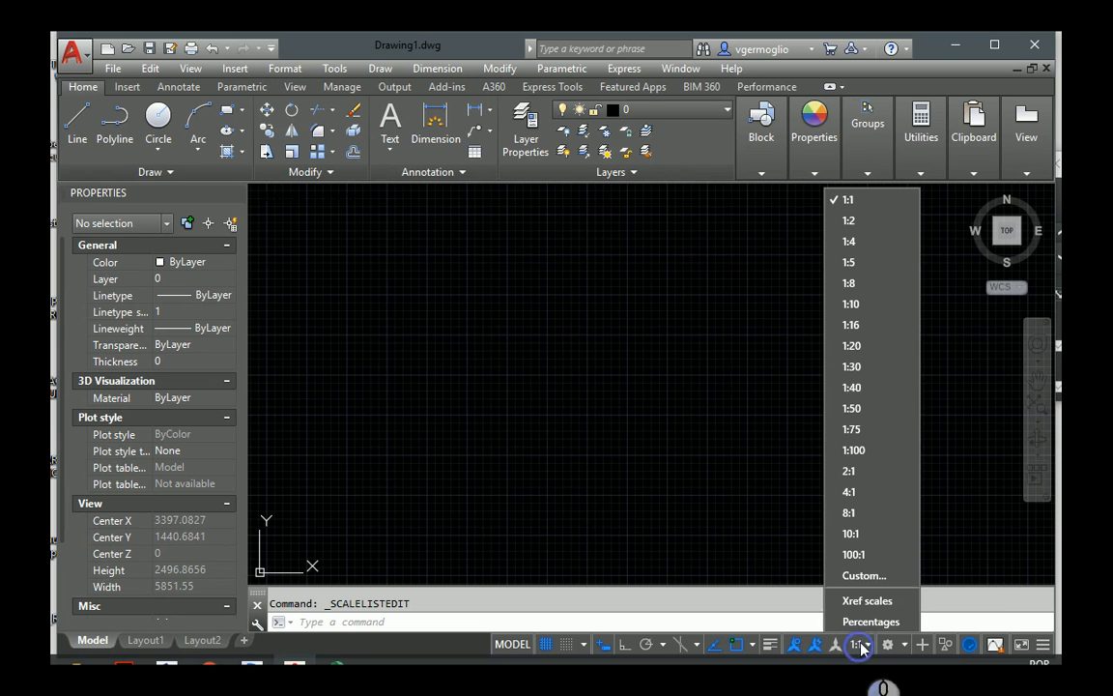
{"action": "left_click", "coordinate": [704, 364]}
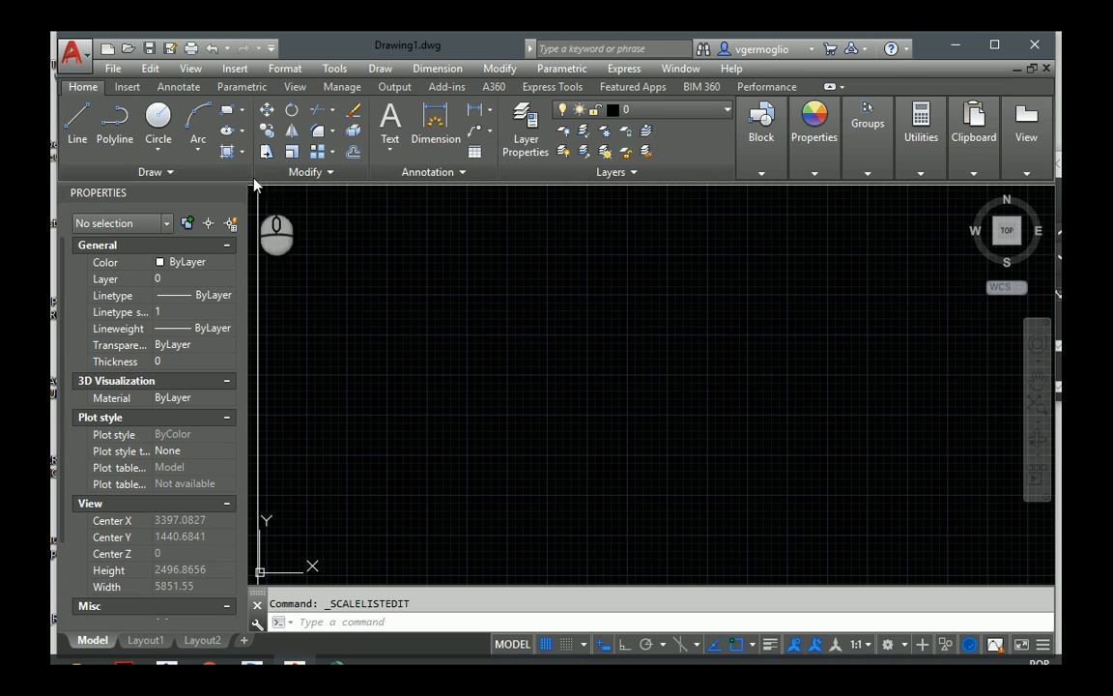
Create a new text style named R-080
{"action": "left_click", "coordinate": [181, 87]}
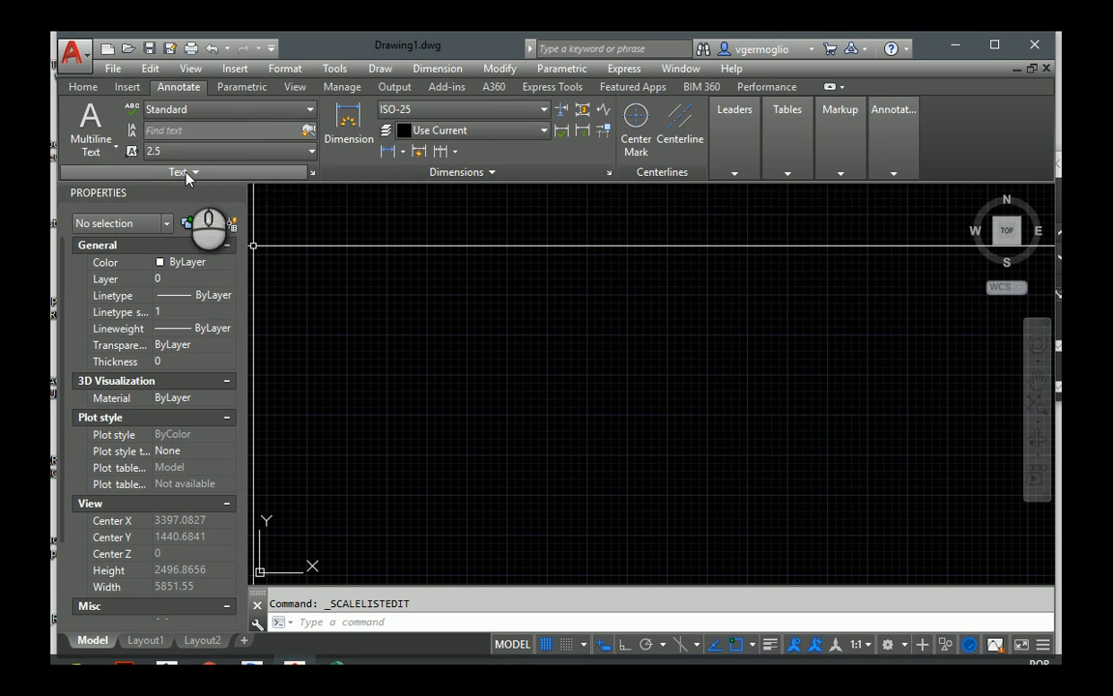
{"action": "left_click", "coordinate": [312, 172]}
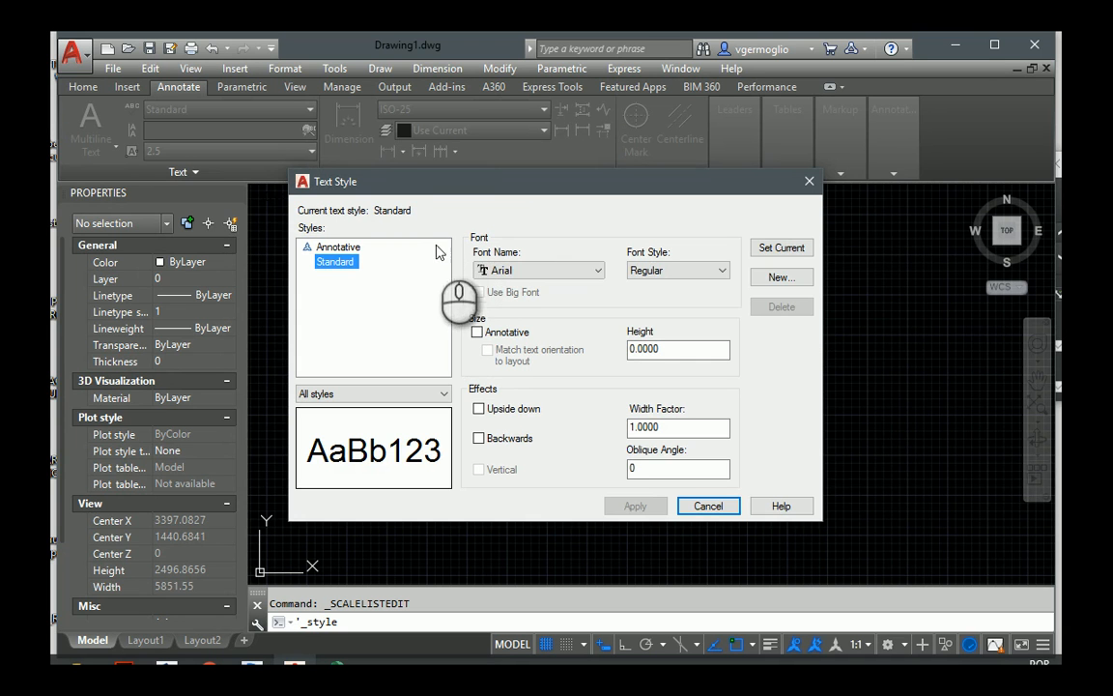
{"action": "left_click", "coordinate": [780, 280]}
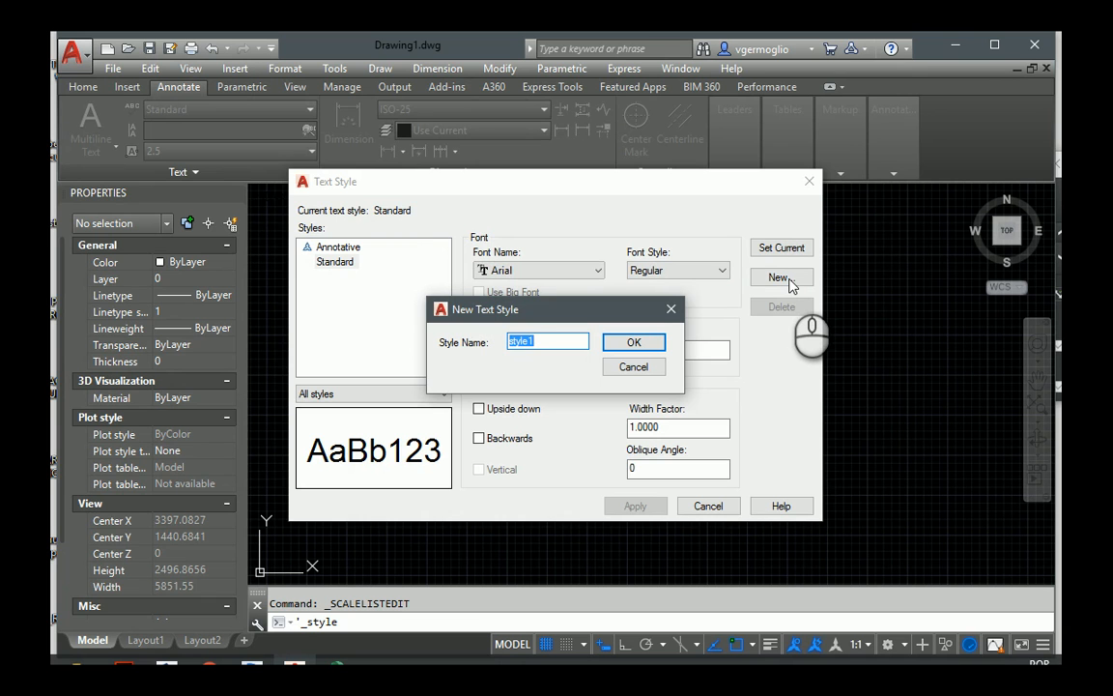
{"action": "type", "text": "TEXTOD"}
{"action": "key", "text": "BackSpace"}
{"action": "type", "text": "S"}
{"action": "key", "text": "BackSpace"}
{"action": "key", "text": "BackSpace"}
{"action": "key", "text": "BackSpace"}
{"action": "key", "text": "BackSpace"}
{"action": "key", "text": "BackSpace"}
{"action": "key", "text": "BackSpace"}
{"action": "type", "text": "R-080"}
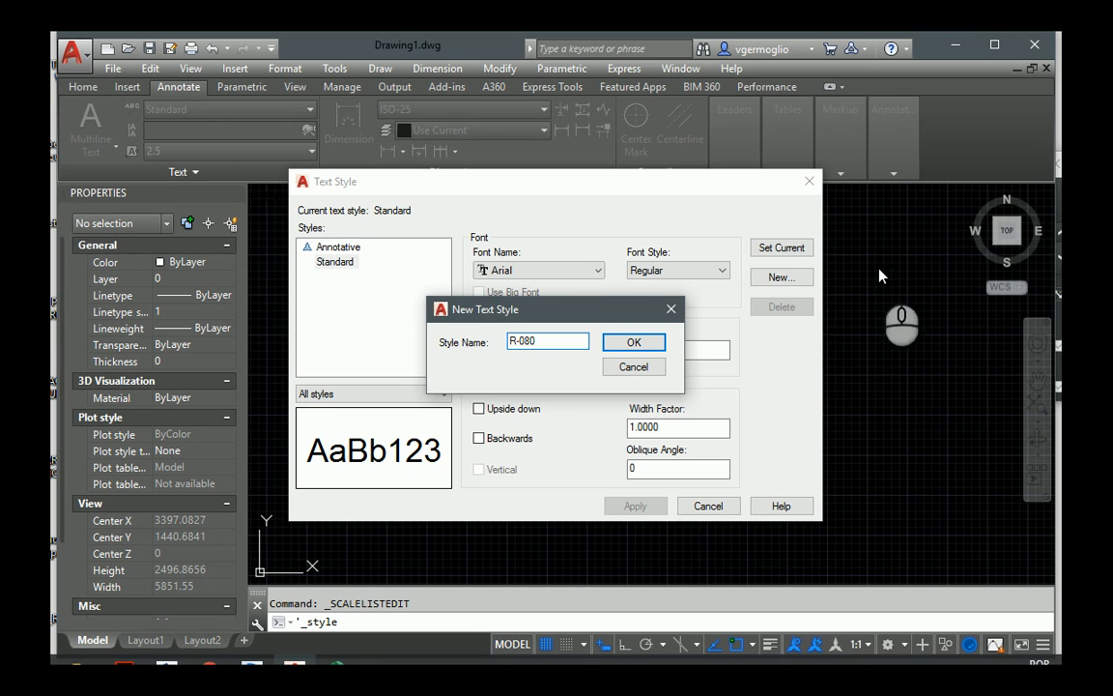
{"action": "left_click", "coordinate": [646, 346]}
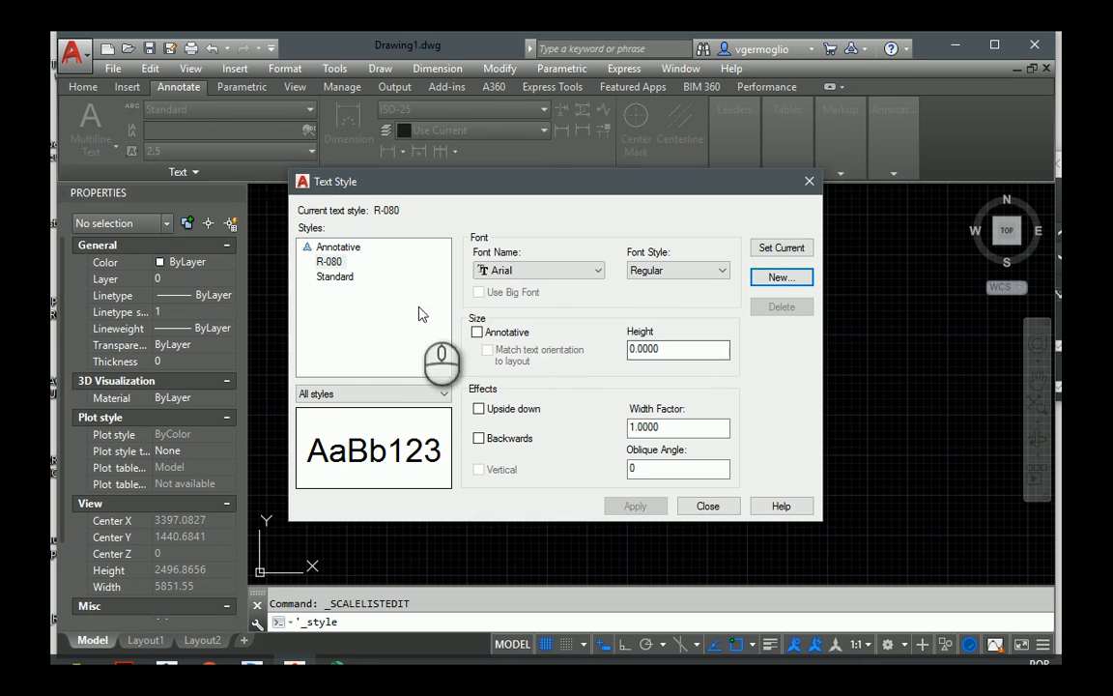
Make the R-080 text style annotative with a paper text height of 0.002 and set it as the current style
{"action": "left_click", "coordinate": [477, 333]}
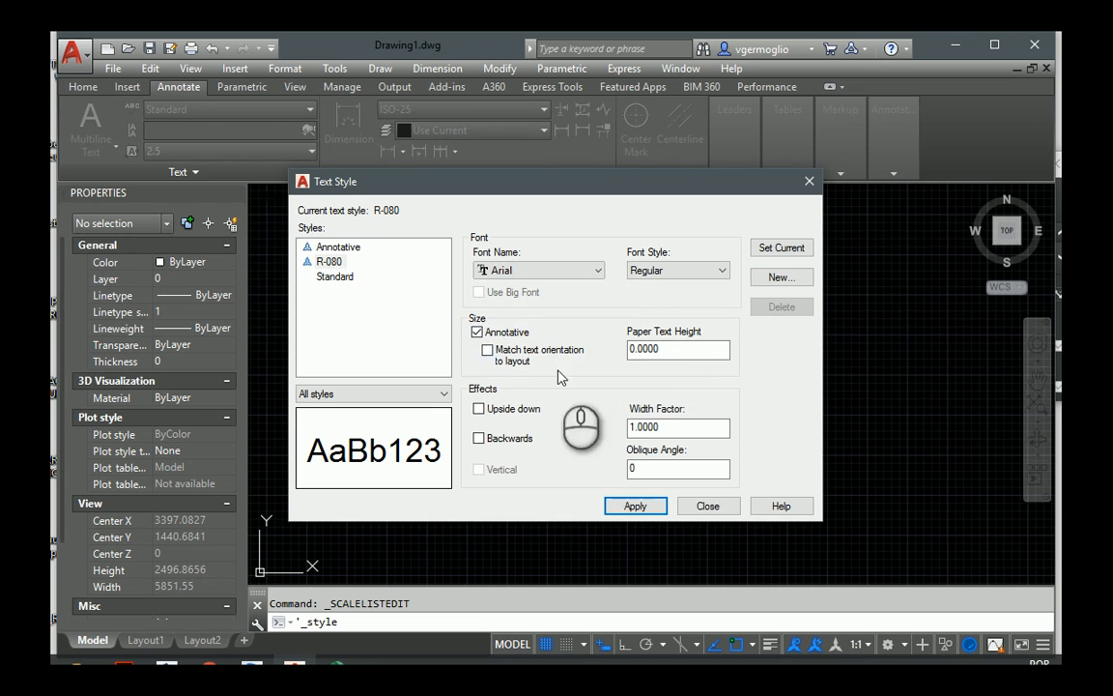
{"action": "left_click_drag", "start_coordinate": [660, 356], "coordinate": [680, 356]}
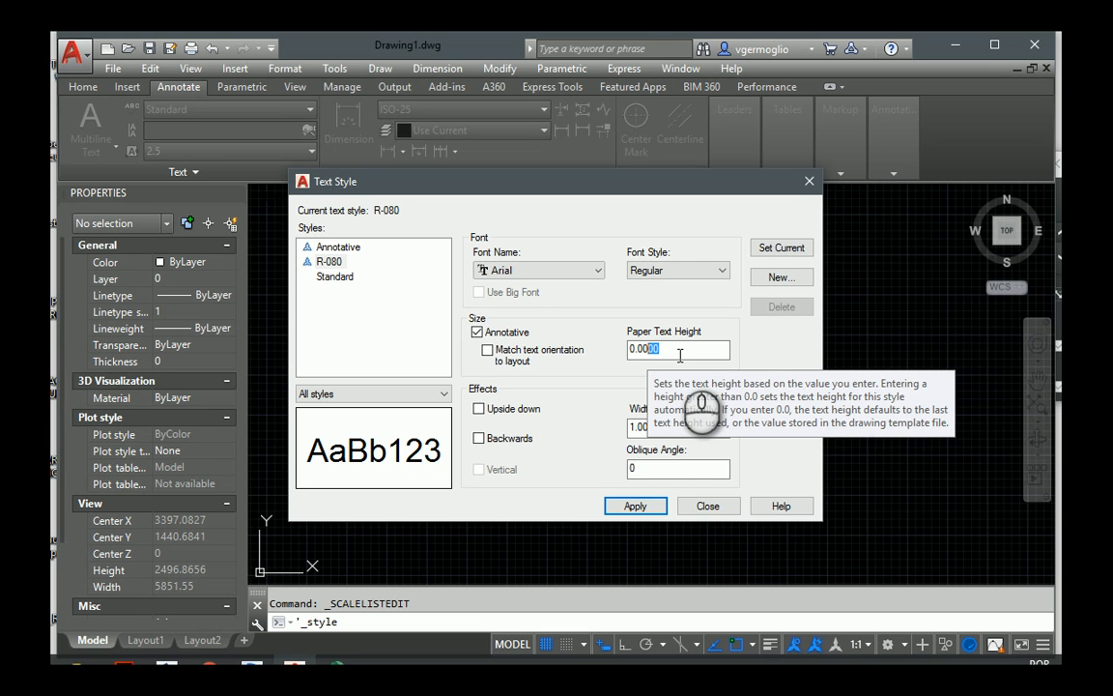
{"action": "type", "text": "2"}
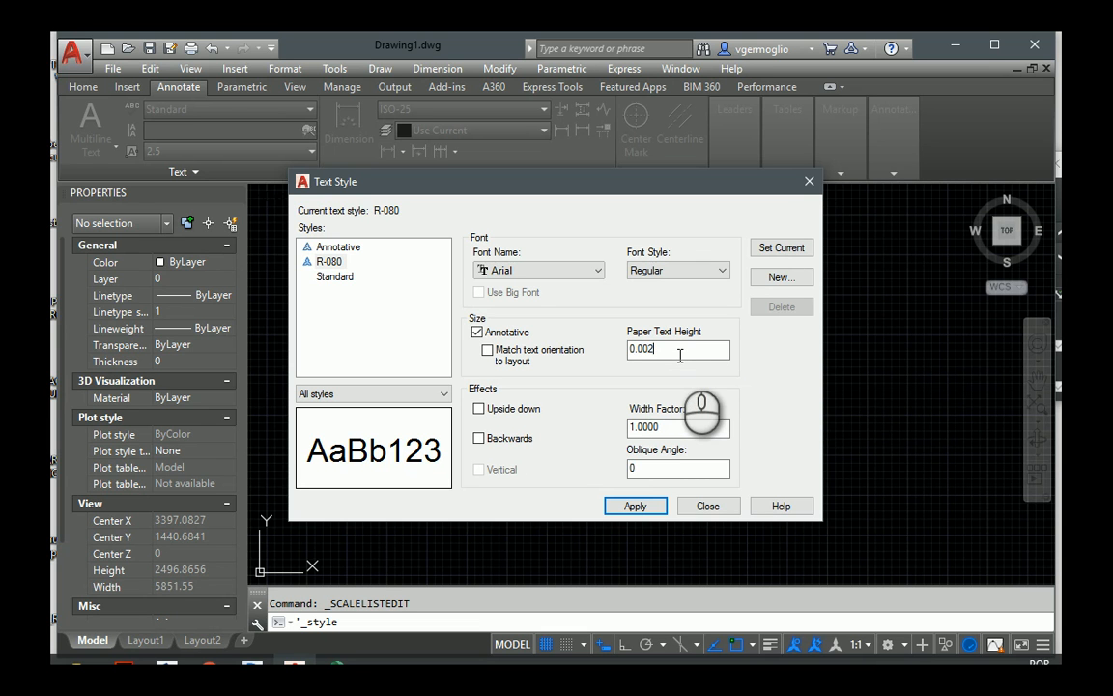
{"action": "left_click", "coordinate": [631, 506]}
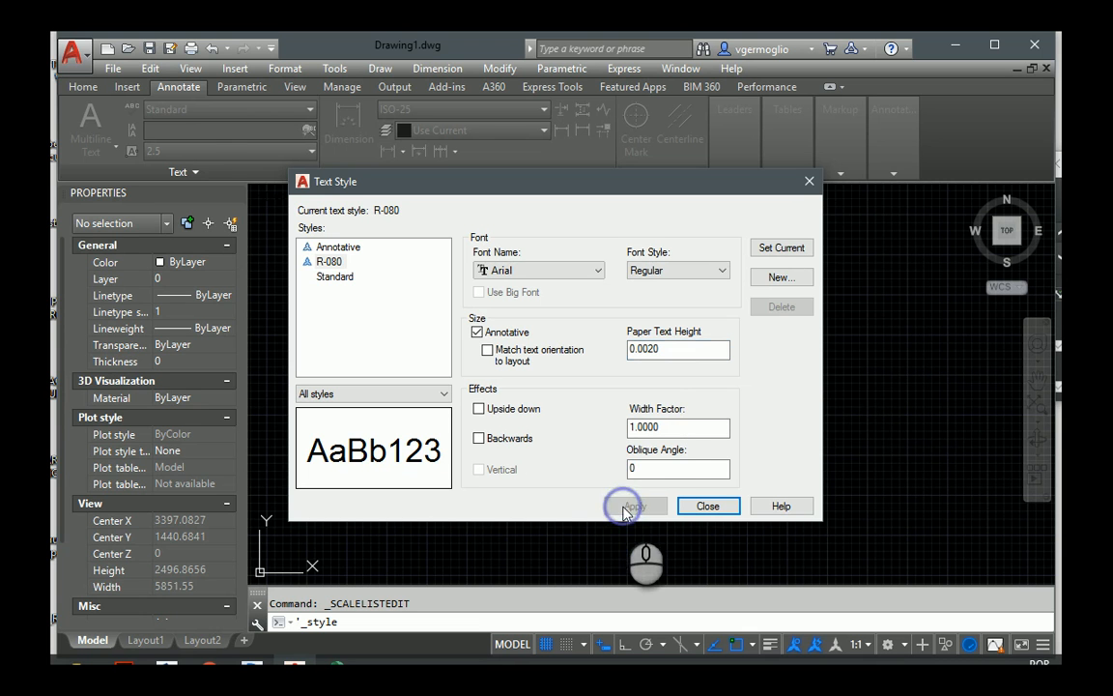
{"action": "left_click", "coordinate": [773, 249]}
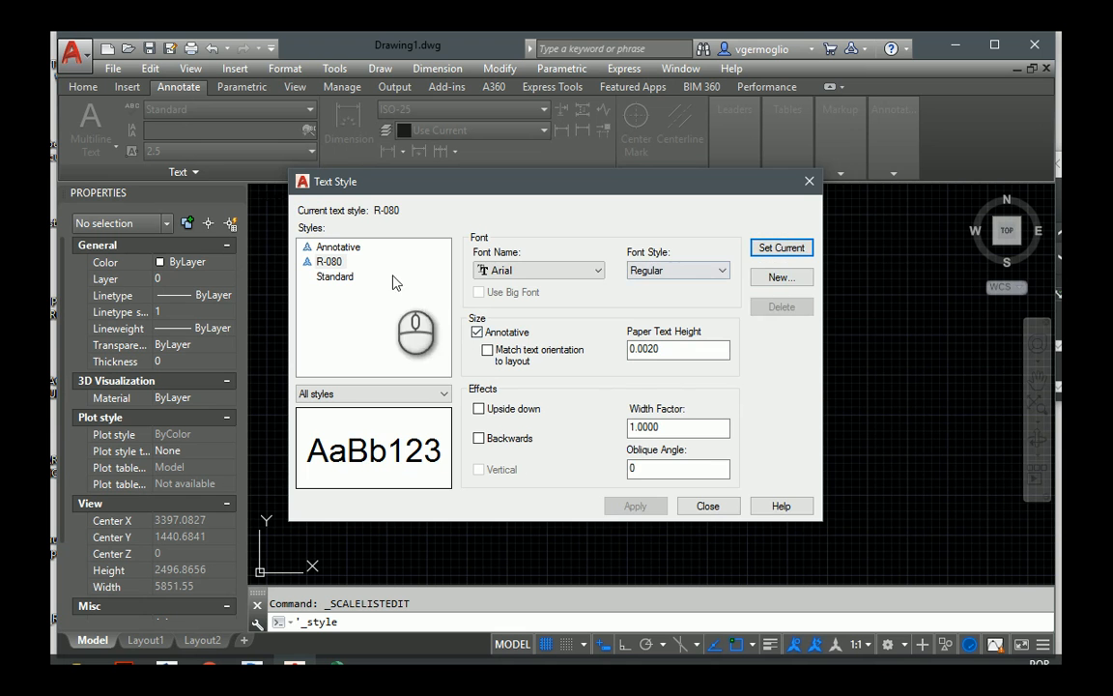
{"action": "left_click", "coordinate": [707, 506]}
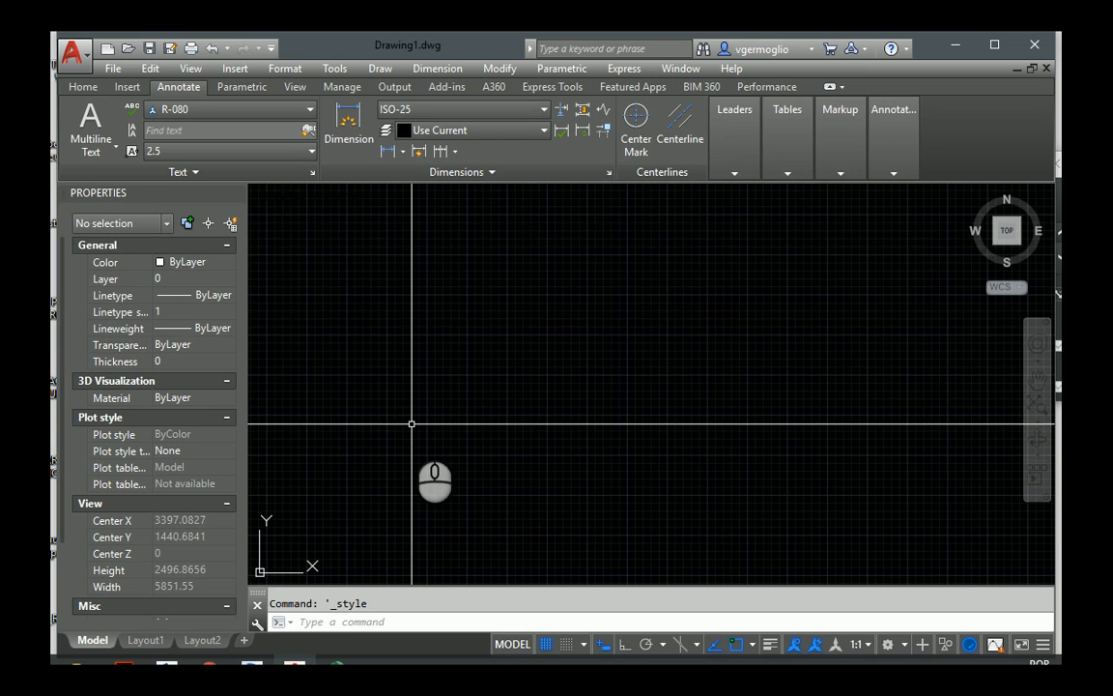
Make a new current layer named PAREDE with color 5 (blue) using the command-line LAYER command
{"action": "type", "text": "-LA"}
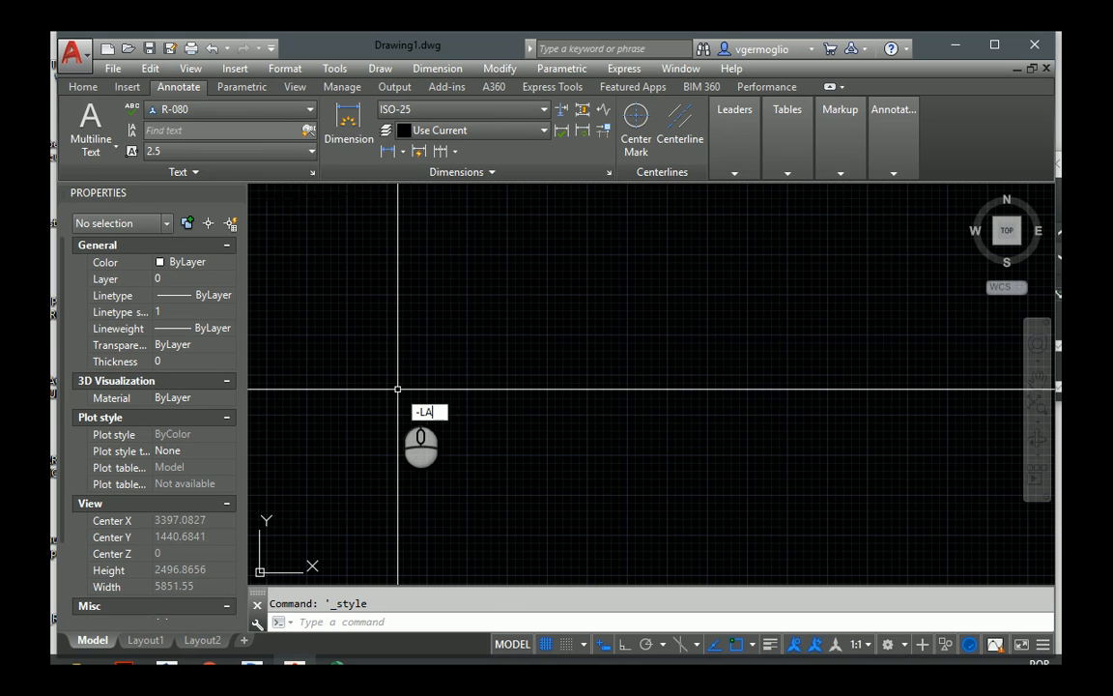
{"action": "key", "text": "Return"}
{"action": "type", "text": "M"}
{"action": "key", "text": "Return"}
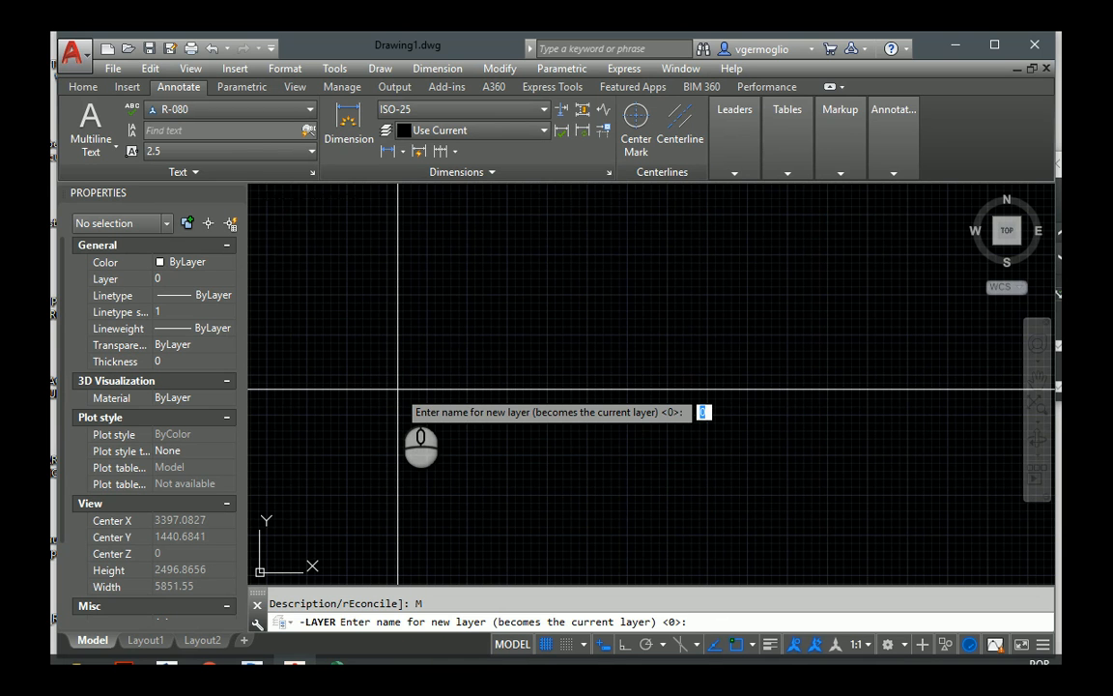
{"action": "type", "text": "PAREDE"}
{"action": "key", "text": "Return"}
{"action": "type", "text": "C"}
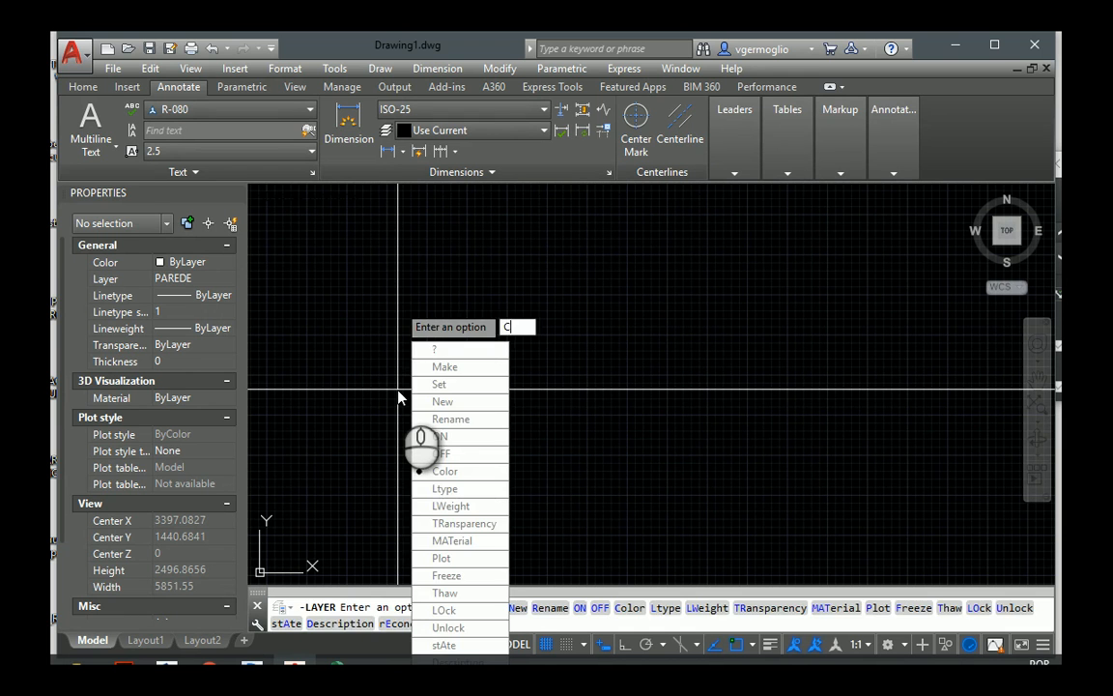
{"action": "key", "text": "Return"}
{"action": "type", "text": "5"}
{"action": "key", "text": "Return"}
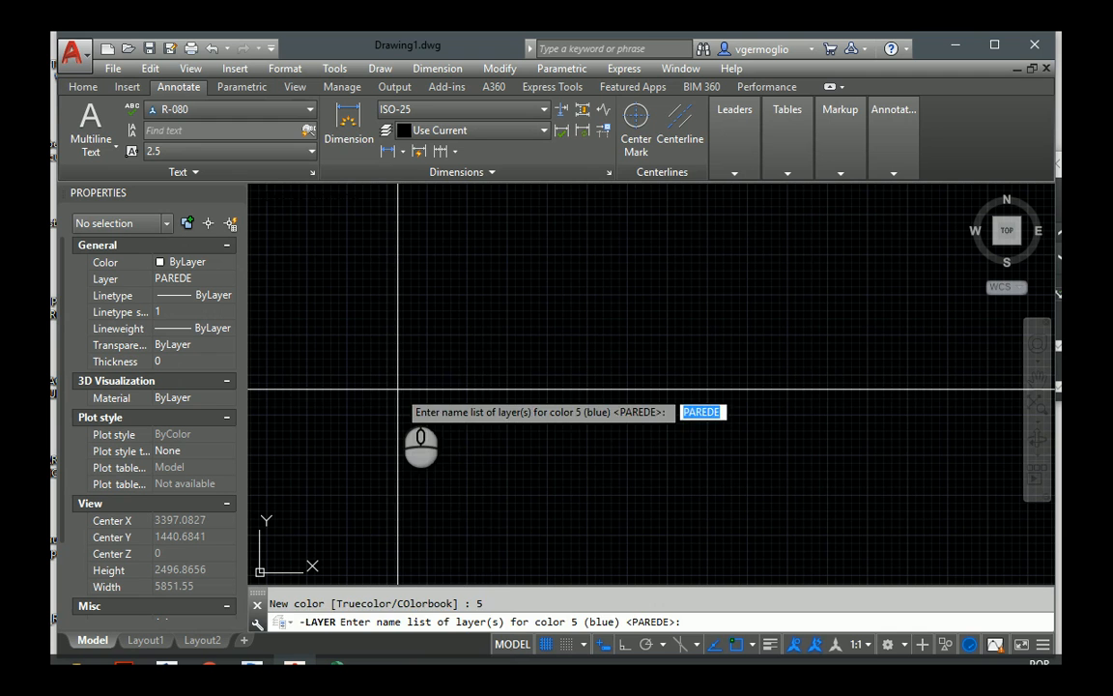
{"action": "key", "text": "Return"}
{"action": "key", "text": "Return"}
{"action": "type", "text": "l"}
{"action": "key", "text": "Return"}
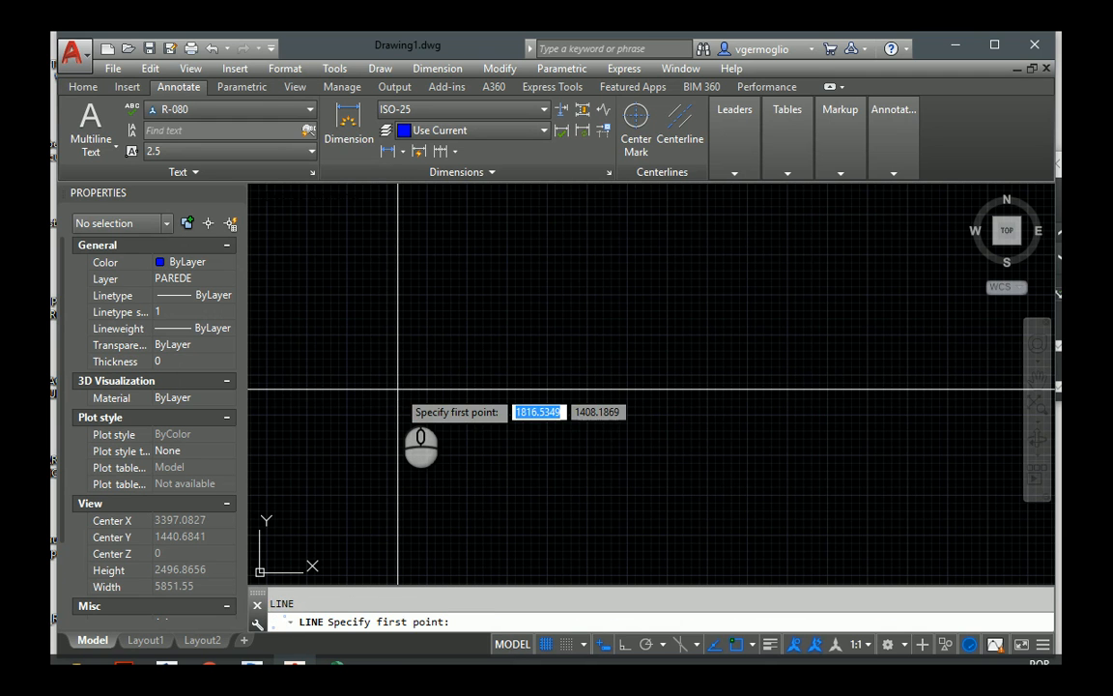
{"action": "type", "text": "0,0"}
{"action": "key", "text": "Return"}
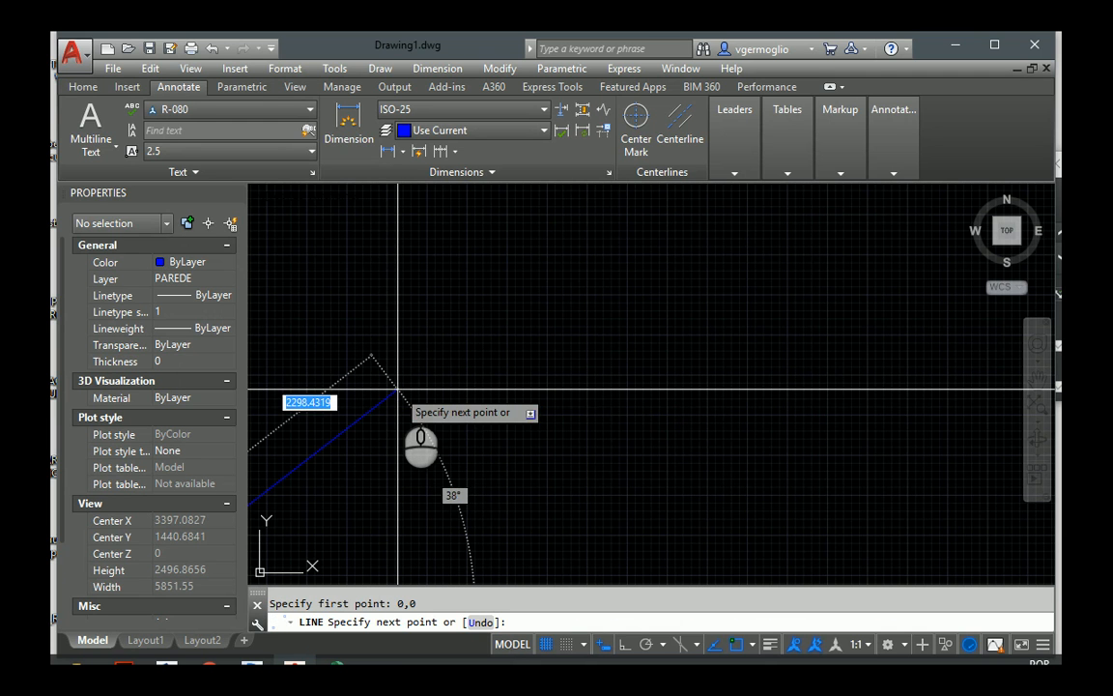
{"action": "scroll", "coordinate": [526, 397], "scroll_direction": "down", "scroll_amount": 2}
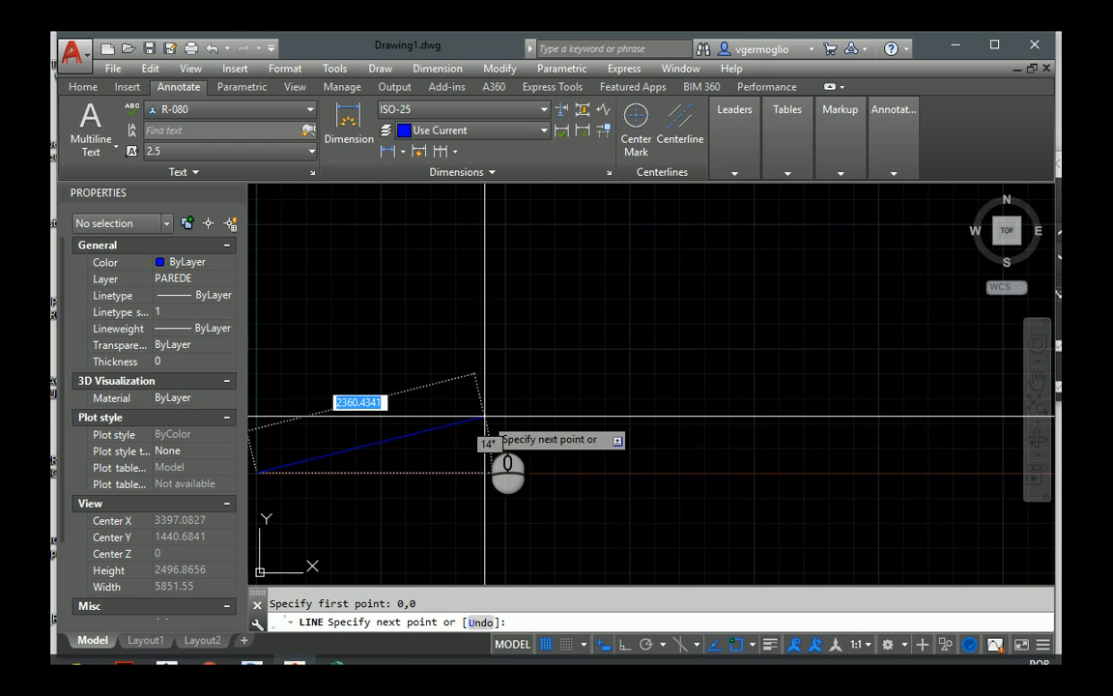
Turn on Ortho mode and abandon the line in progress
{"action": "key", "text": "F8"}
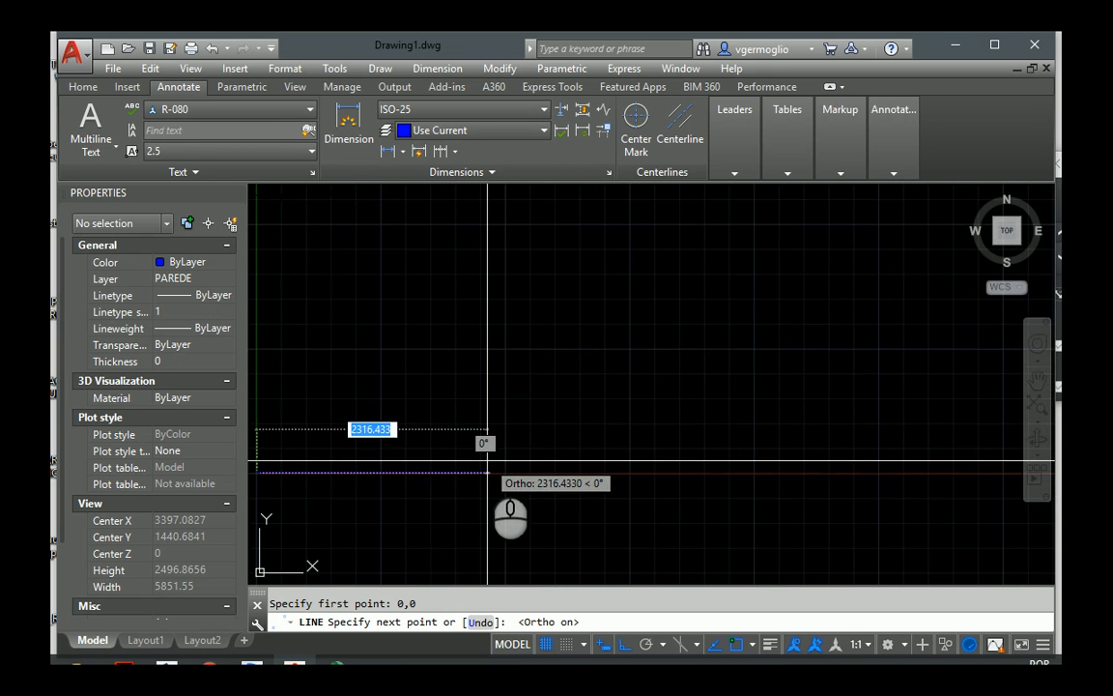
{"action": "key", "text": "Escape"}
{"action": "scroll", "coordinate": [479, 410], "scroll_direction": "down", "scroll_amount": 2}
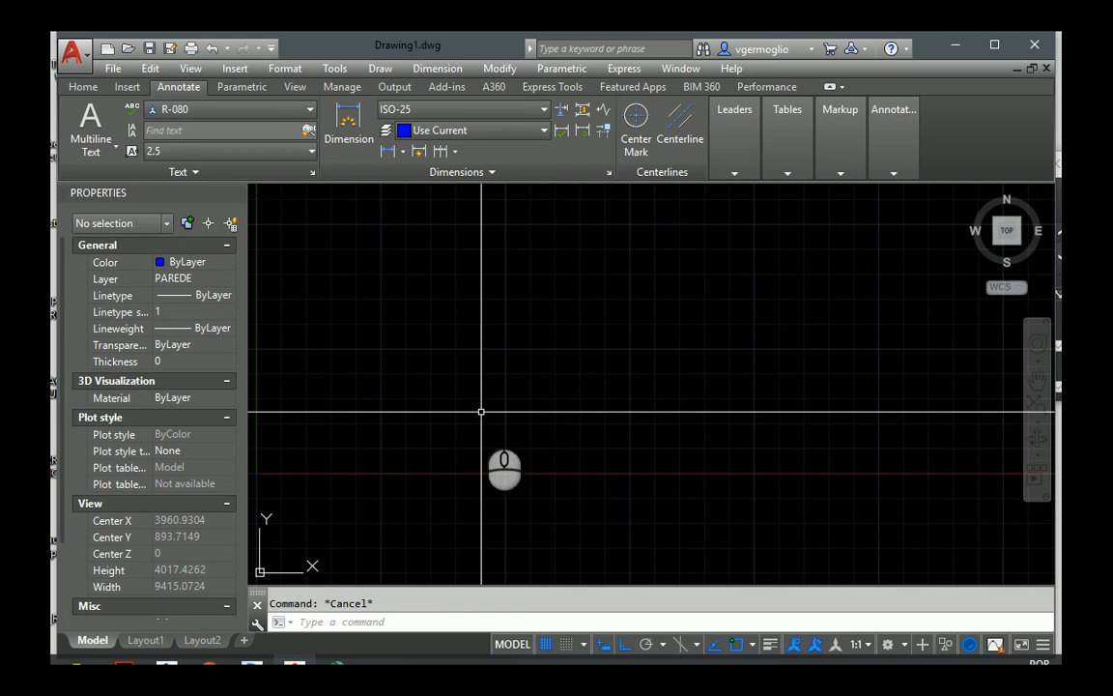
Zoom to the drawing extents and offset the horizontal wall line upward by 0.15
{"action": "type", "text": "z"}
{"action": "key", "text": "Return"}
{"action": "type", "text": "e"}
{"action": "key", "text": "Return"}
{"action": "type", "text": "o"}
{"action": "key", "text": "Return"}
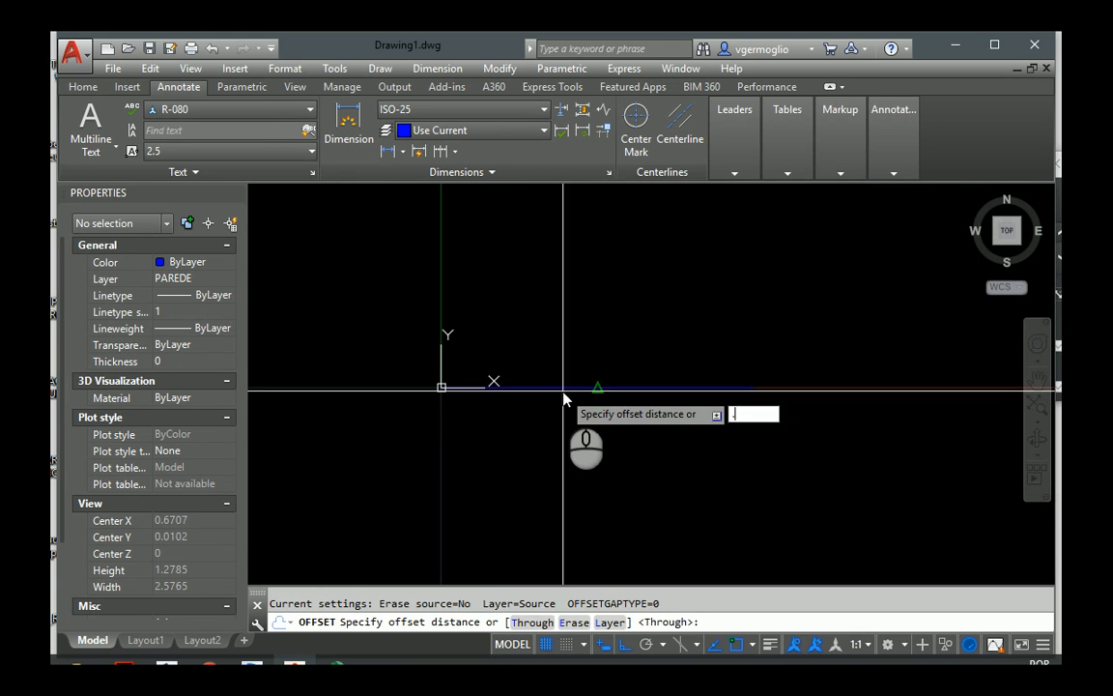
{"action": "type", "text": ".15"}
{"action": "key", "text": "Return"}
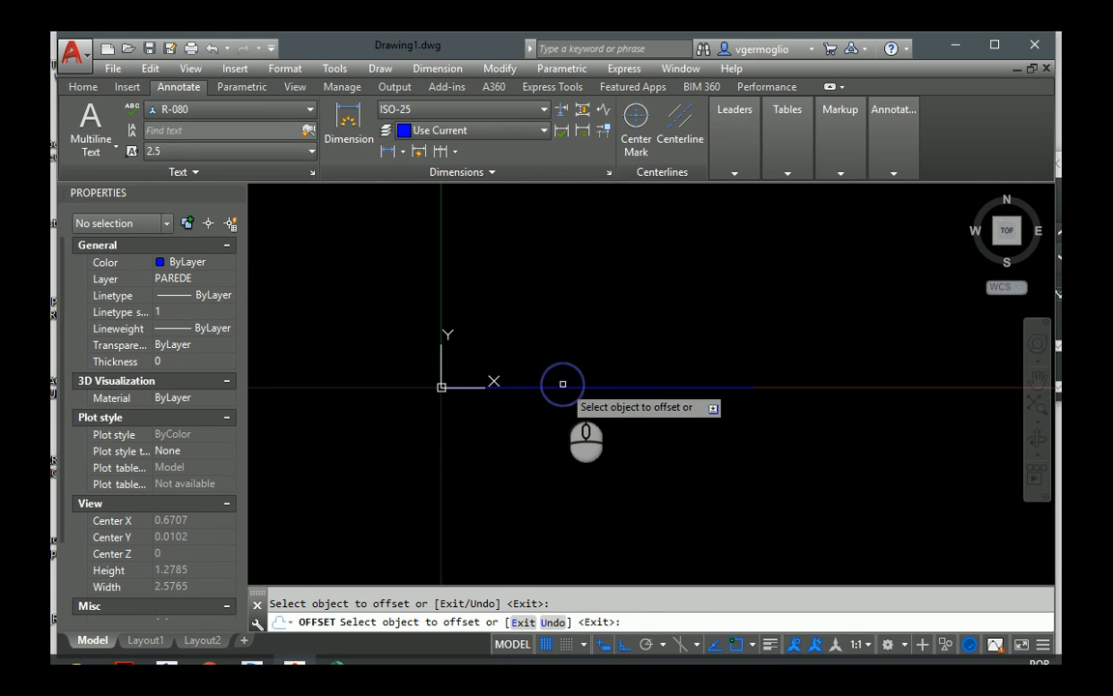
{"action": "left_click", "coordinate": [565, 387]}
{"action": "scroll", "coordinate": [529, 394], "scroll_direction": "down", "scroll_amount": 4}
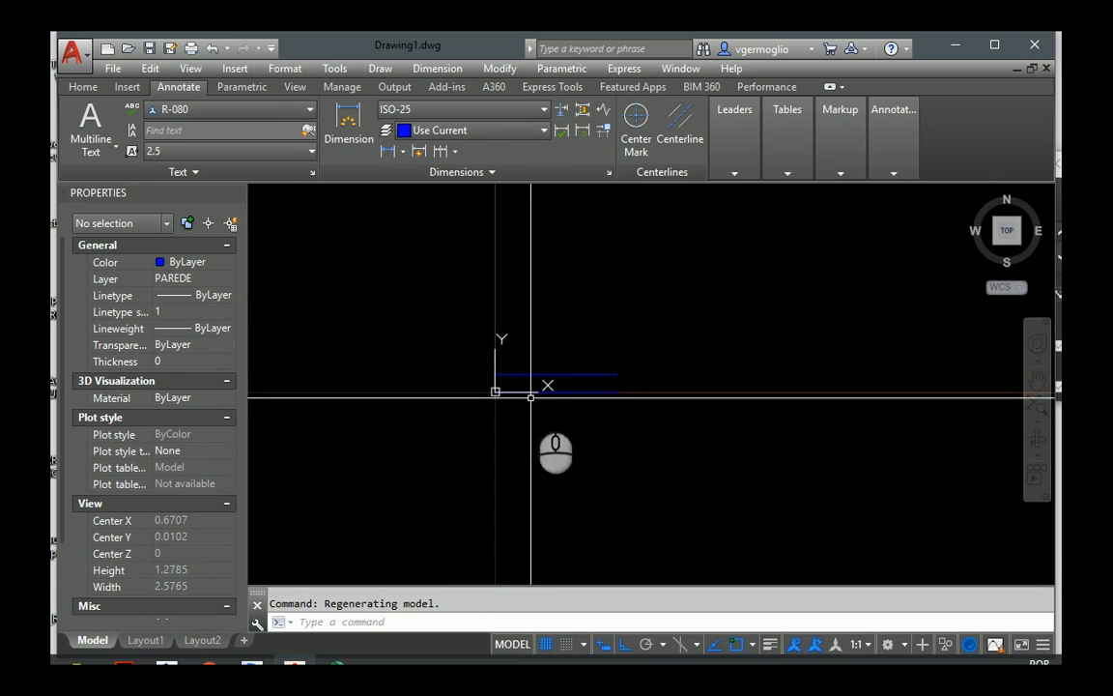
Copy both horizontal wall lines straight up by about 0.3
{"action": "scroll", "coordinate": [551, 358], "scroll_direction": "up", "scroll_amount": 4}
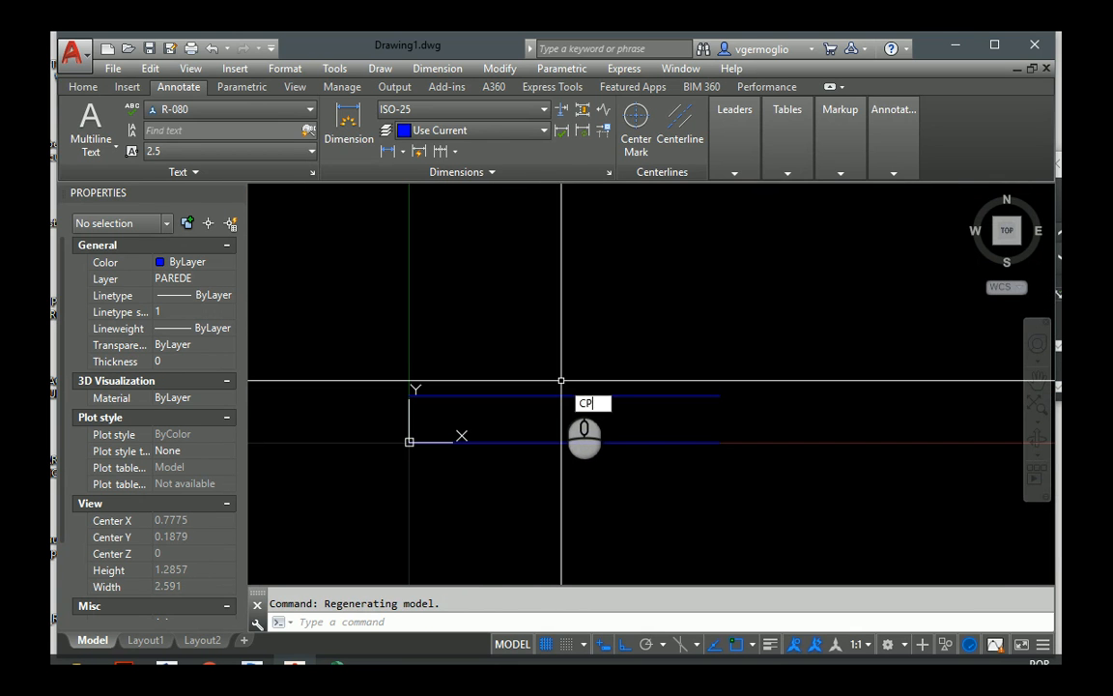
{"action": "key", "text": "Return"}
{"action": "left_click", "coordinate": [566, 497]}
{"action": "left_click", "coordinate": [521, 368]}
{"action": "key", "text": "Return"}
{"action": "left_click", "coordinate": [522, 367]}
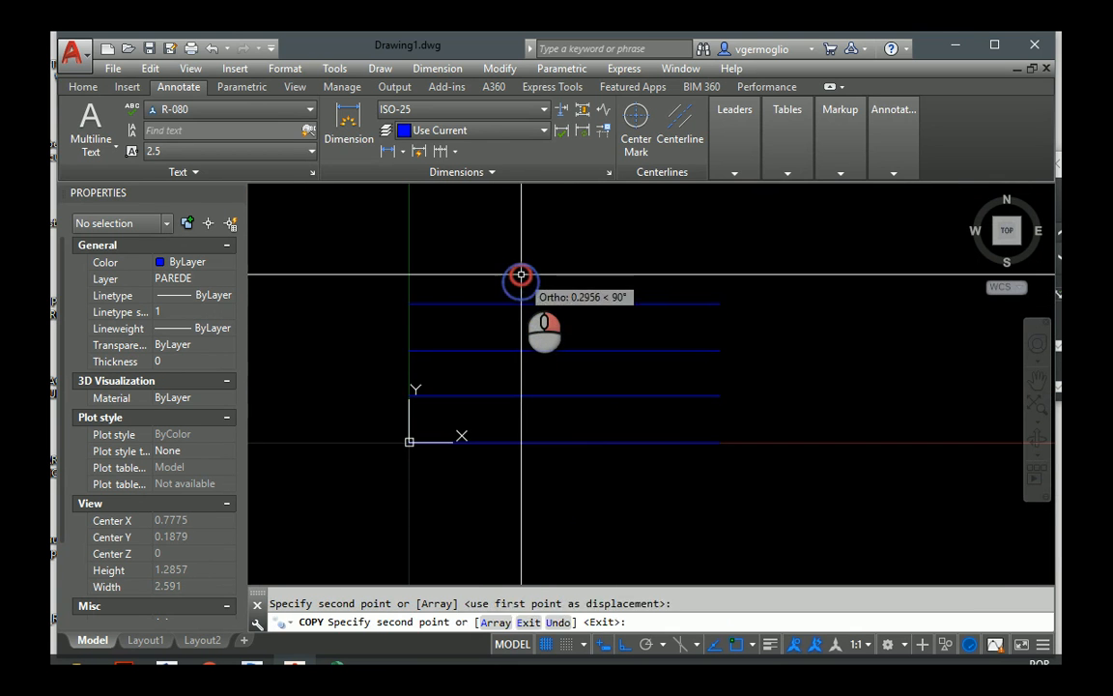
{"action": "key", "text": "Return"}
Rotate the two copied lines 90° to vertical about a point just below them
{"action": "type", "text": "ro"}
{"action": "key", "text": "Return"}
{"action": "left_click", "coordinate": [552, 282]}
{"action": "left_click", "coordinate": [517, 361]}
{"action": "key", "text": "Return"}
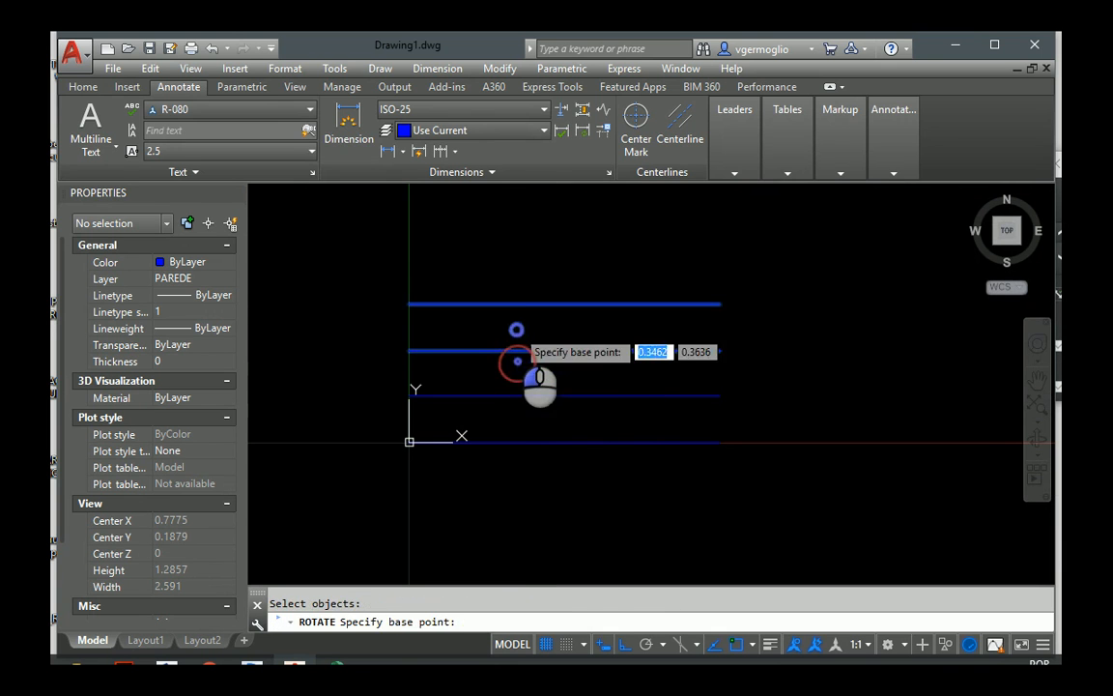
{"action": "left_click", "coordinate": [517, 361]}
{"action": "left_click", "coordinate": [525, 253]}
Move the two vertical lines so the lower end of the left one sits at the origin
{"action": "type", "text": "m"}
{"action": "key", "text": "Return"}
{"action": "type", "text": "p"}
{"action": "key", "text": "Return"}
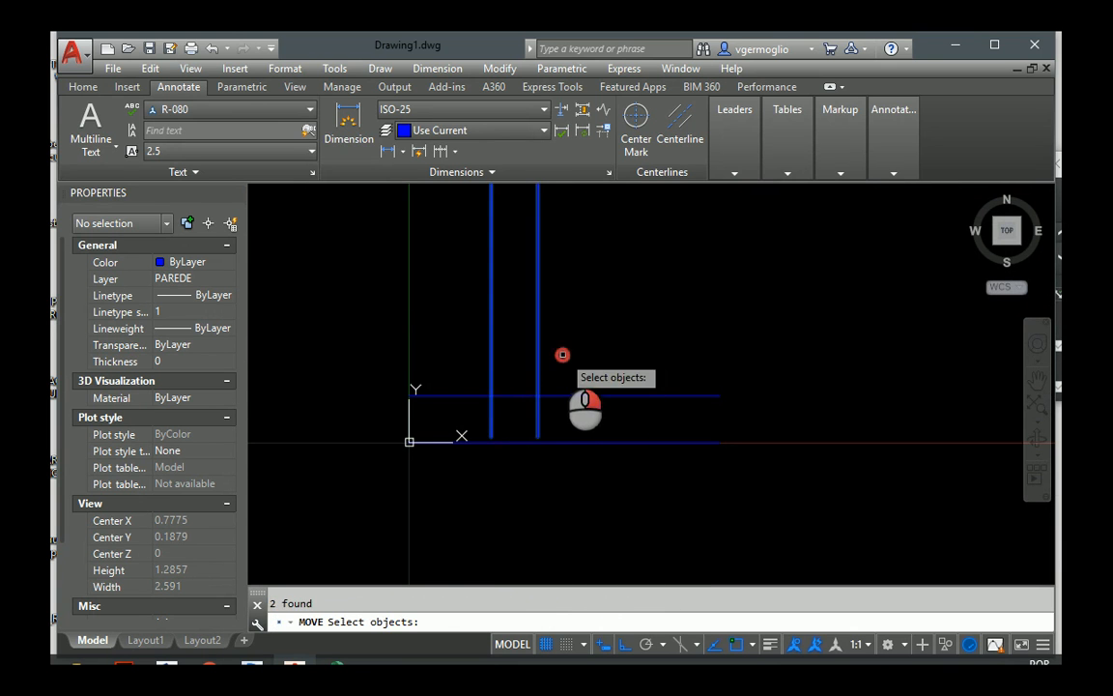
{"action": "right_click", "coordinate": [562, 354]}
{"action": "left_click", "coordinate": [490, 437]}
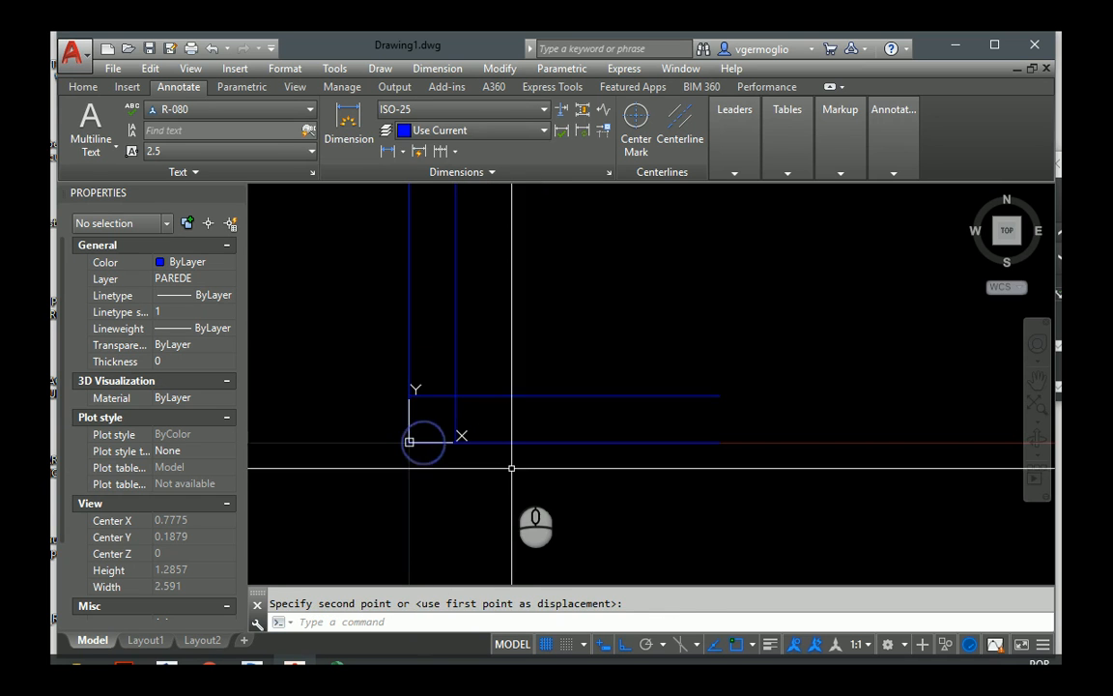
Fillet the upper horizontal line and the right vertical line with radius 0 to form the inner wall corner
{"action": "type", "text": "f"}
{"action": "key", "text": "Return"}
{"action": "type", "text": "R"}
{"action": "key", "text": "Return"}
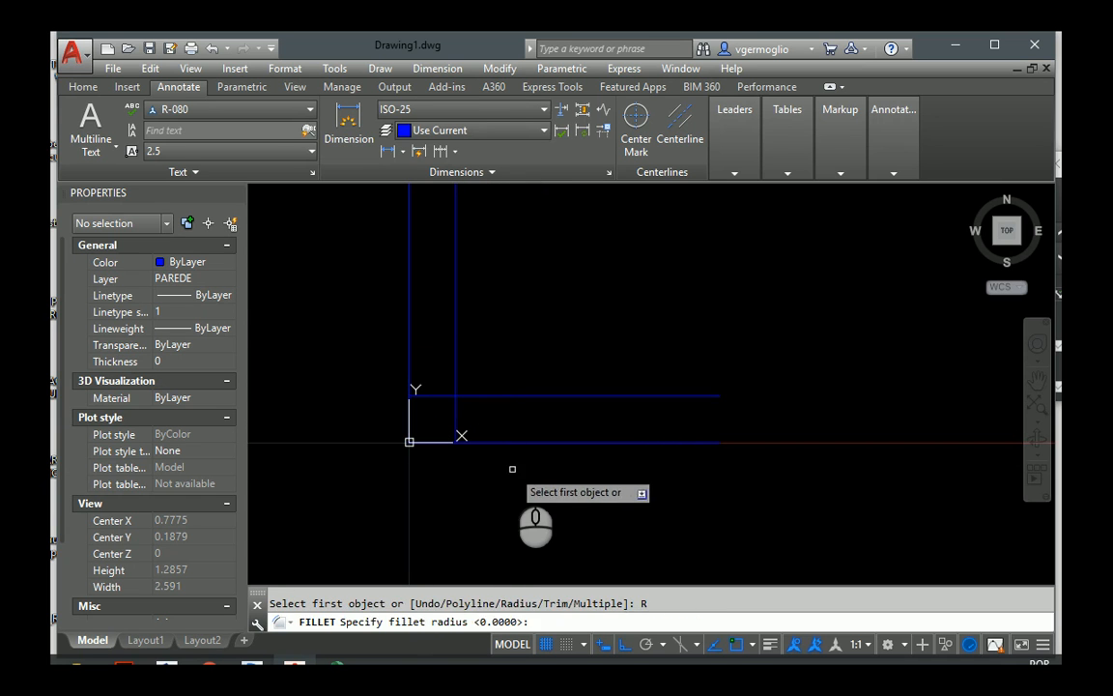
{"action": "type", "text": "0"}
{"action": "key", "text": "Return"}
{"action": "left_click", "coordinate": [468, 396]}
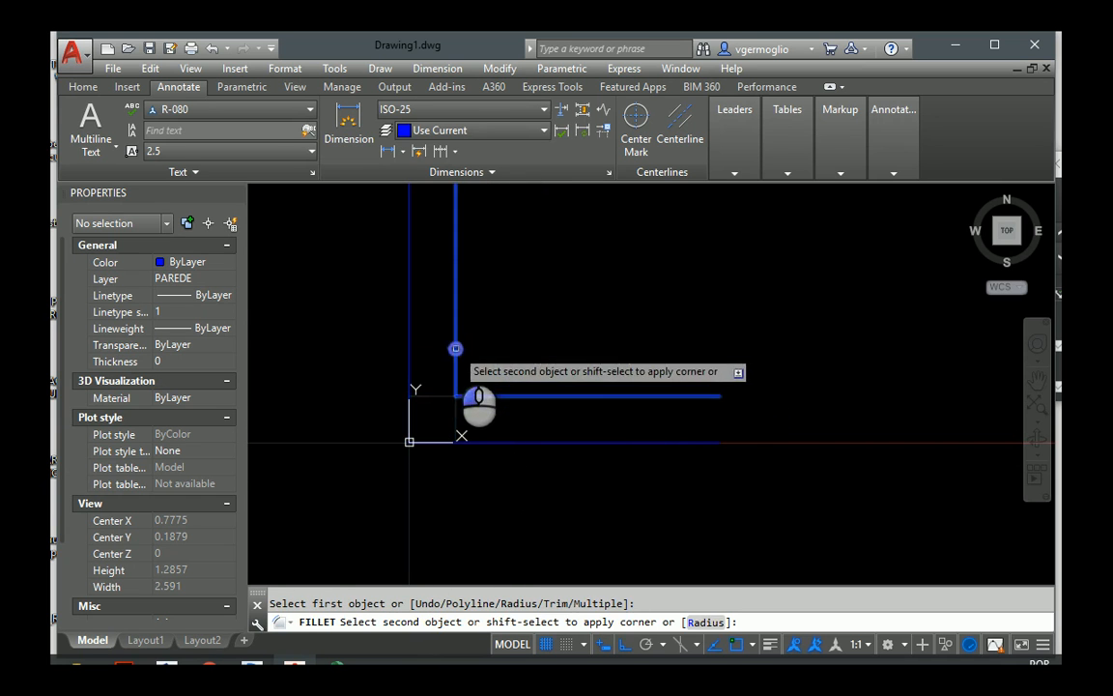
{"action": "left_click", "coordinate": [455, 346]}
{"action": "scroll", "coordinate": [528, 430], "scroll_direction": "down", "scroll_amount": 3}
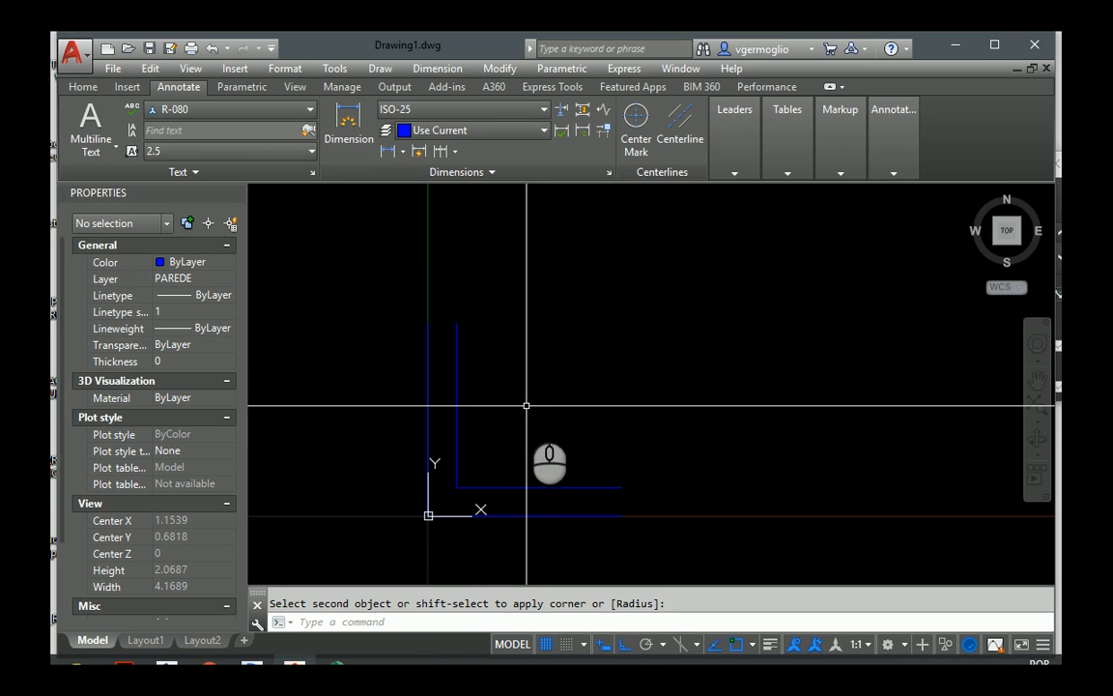
Make a new current layer named TEXTOS with color 2 (yellow) using the command-line LAYER command
{"action": "key", "text": "Return"}
{"action": "type", "text": "M"}
{"action": "key", "text": "Return"}
{"action": "type", "text": "T"}
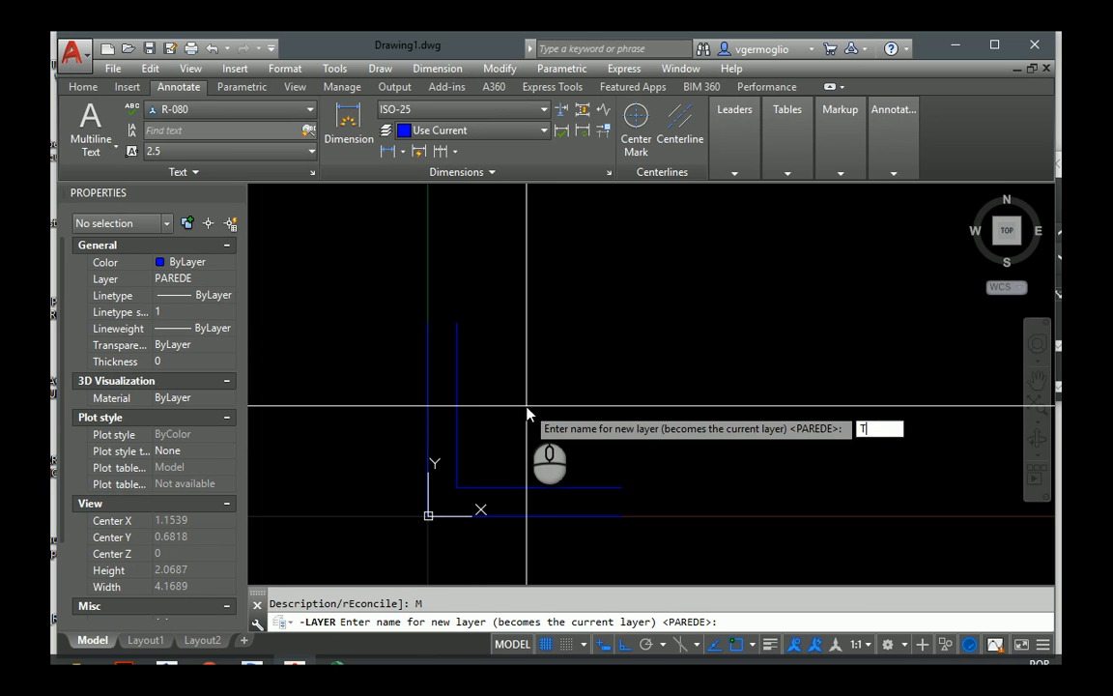
{"action": "type", "text": "EXTOS"}
{"action": "key", "text": "Return"}
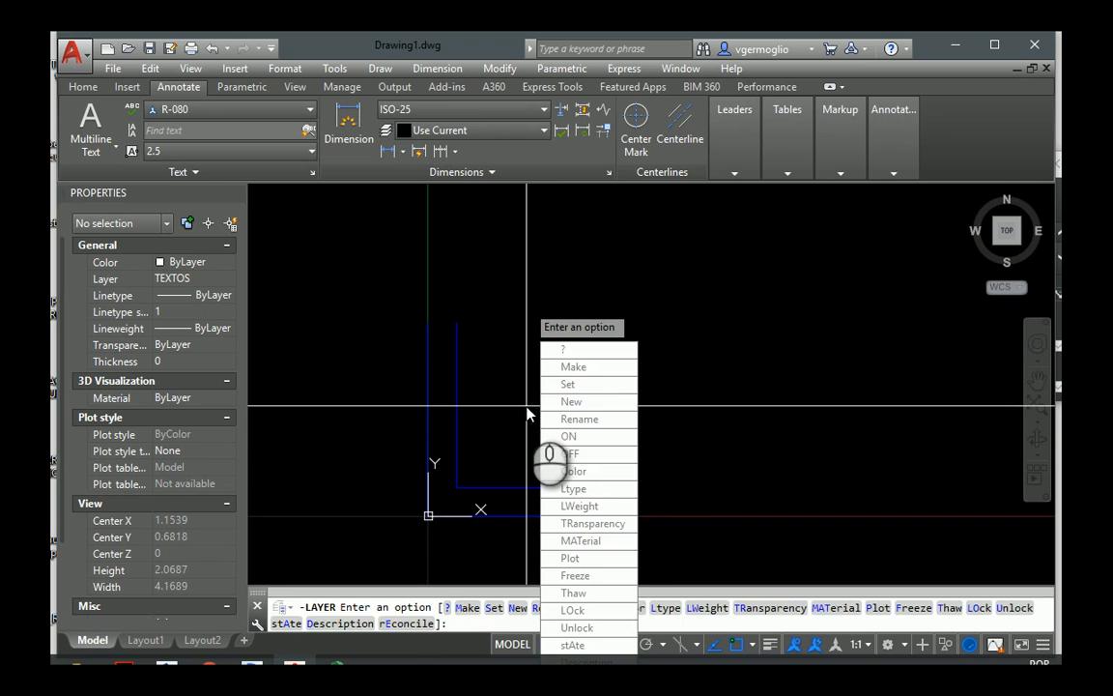
{"action": "type", "text": "C"}
{"action": "key", "text": "Return"}
{"action": "key", "text": "Return"}
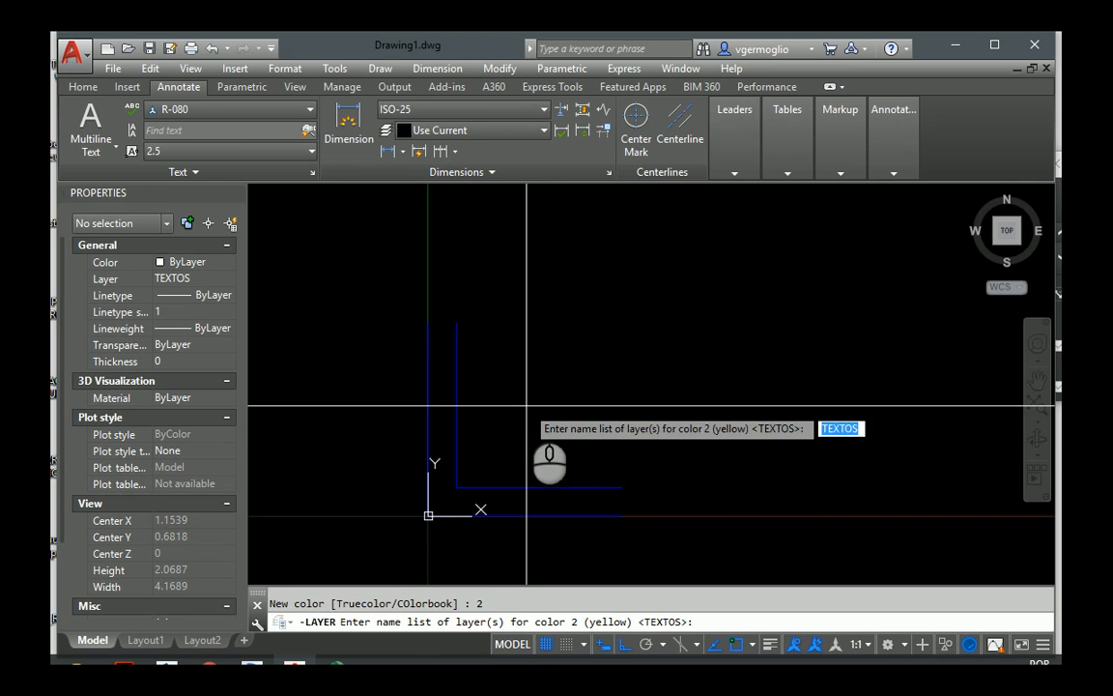
{"action": "key", "text": "Return"}
{"action": "key", "text": "Return"}
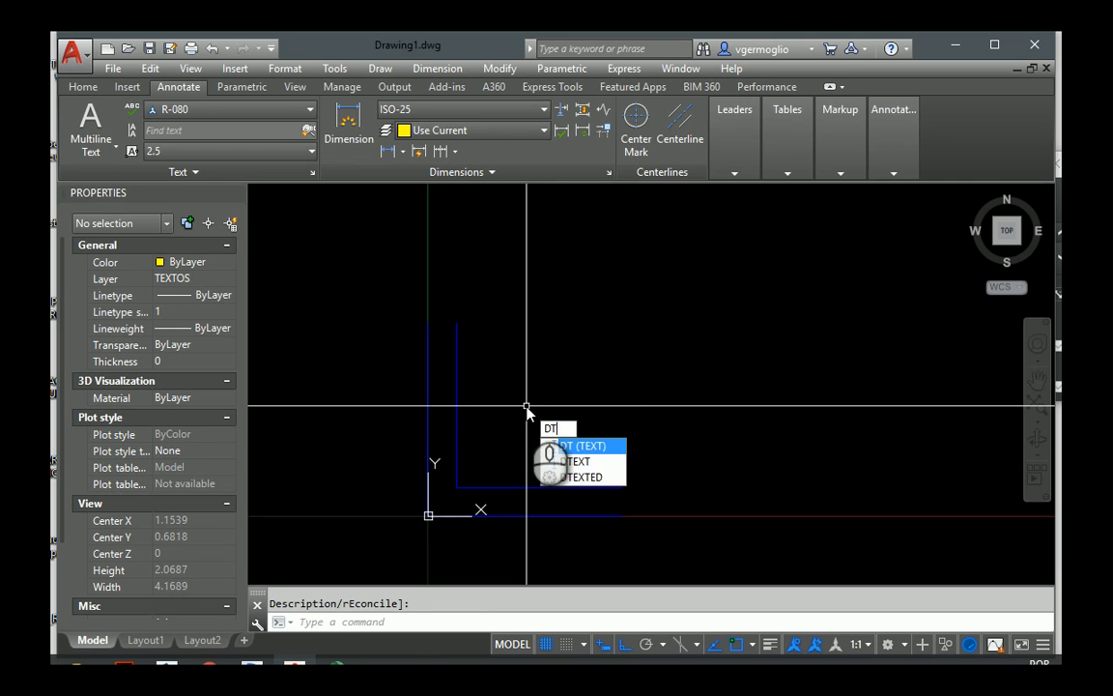
Start a single-line text and set its annotation scale to 1:75
{"action": "key", "text": "Return"}
{"action": "left_click", "coordinate": [599, 341]}
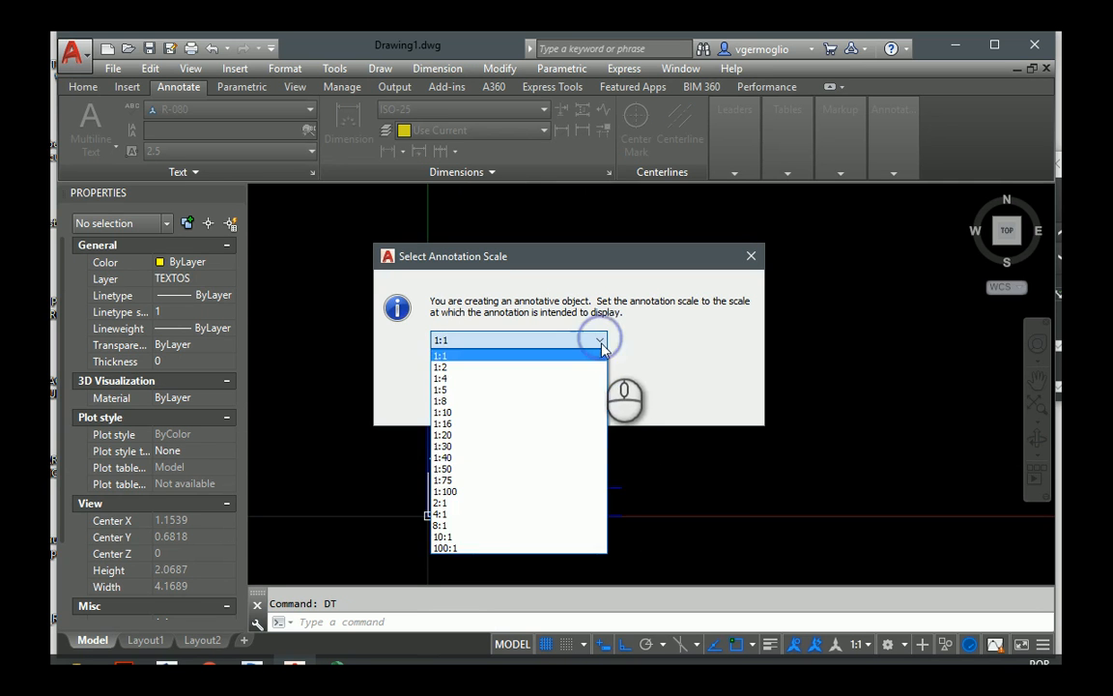
{"action": "left_click", "coordinate": [467, 480]}
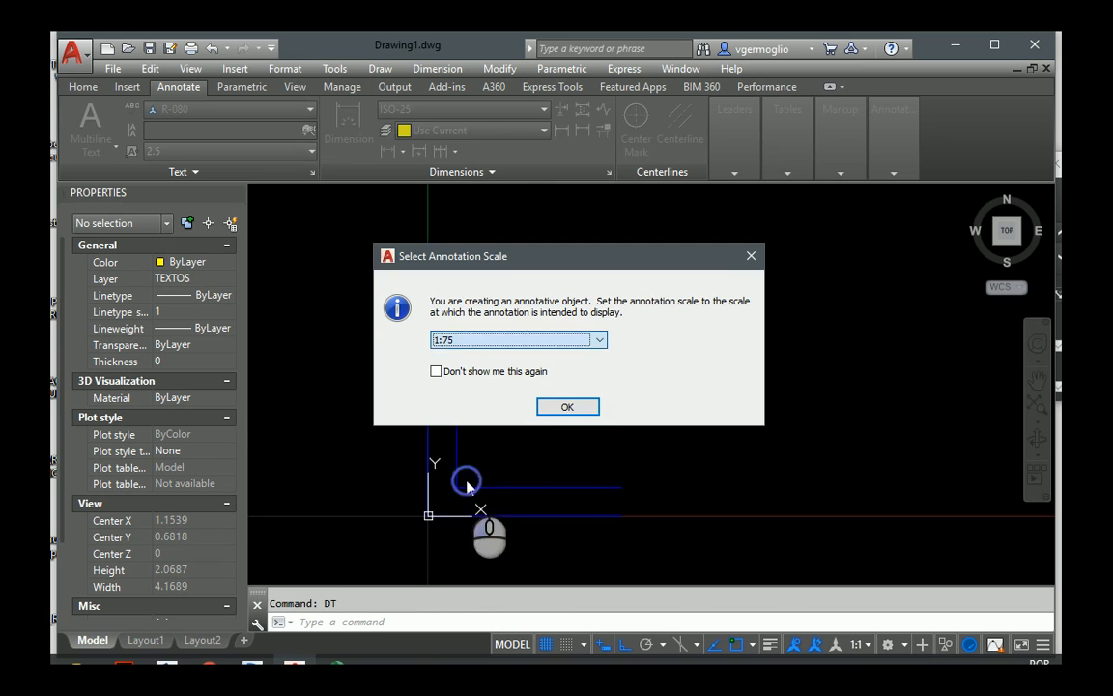
{"action": "left_click", "coordinate": [567, 407]}
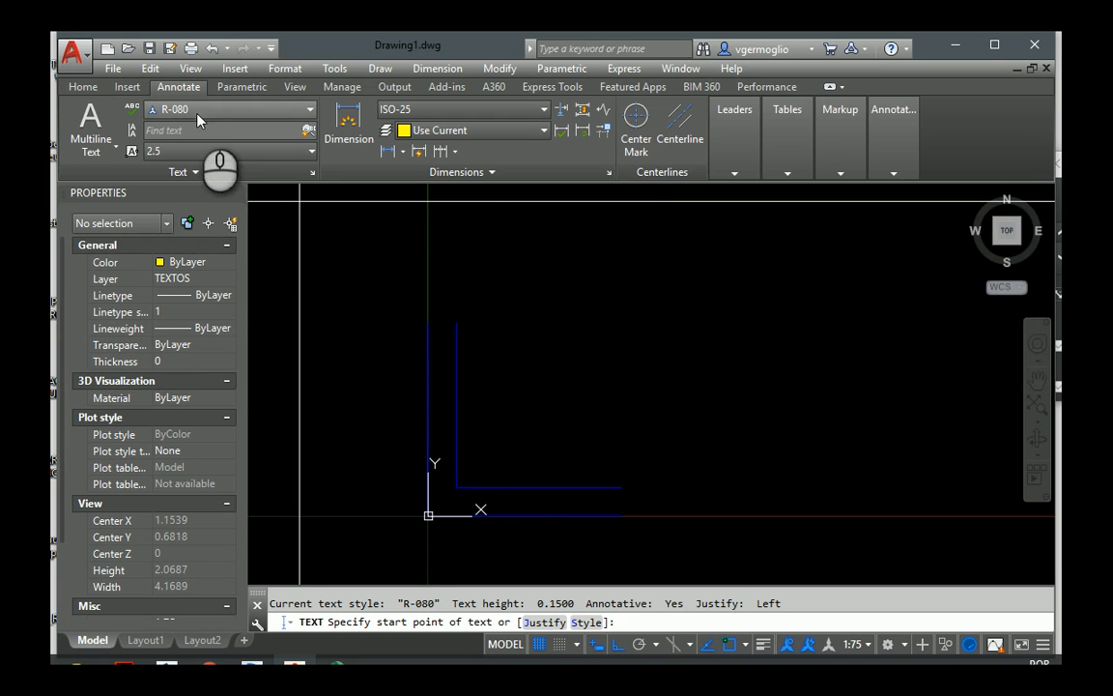
Place the horizontal single-line text QUARTO inside the wall corner
{"action": "left_click", "coordinate": [477, 465]}
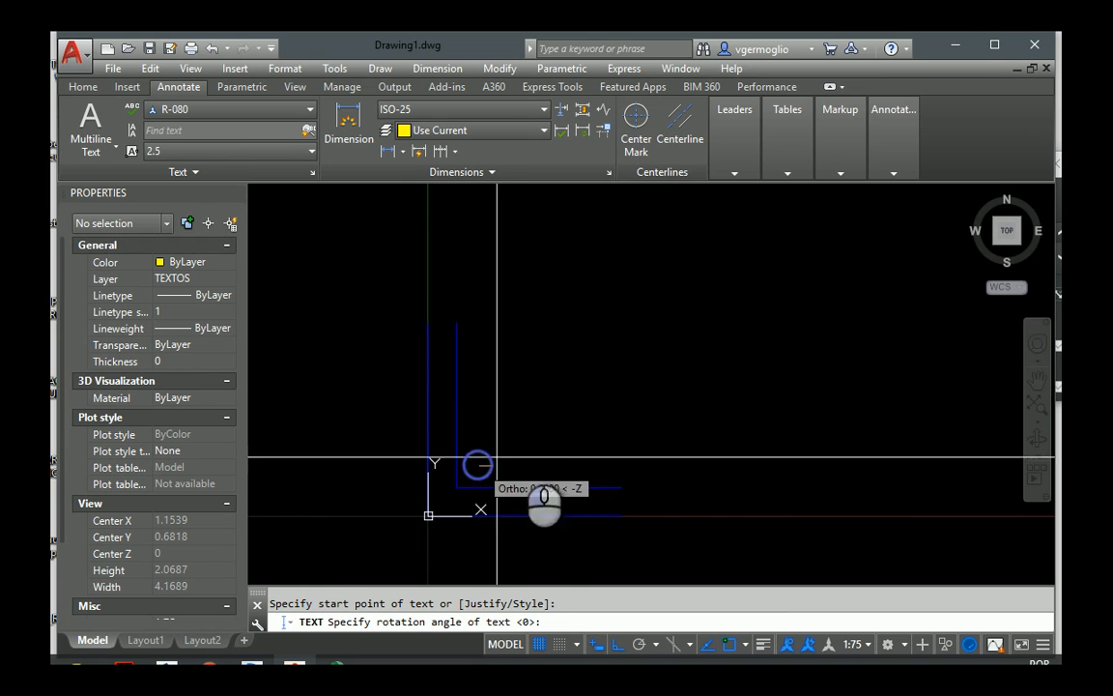
{"action": "left_click", "coordinate": [573, 436]}
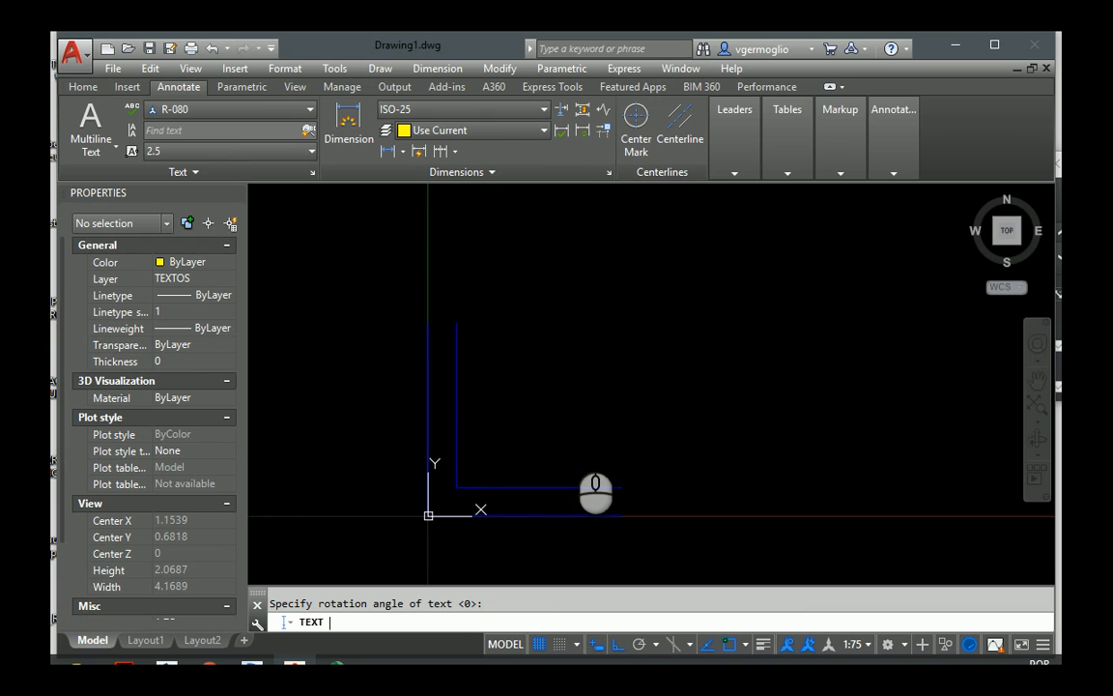
{"action": "type", "text": "QUARTO"}
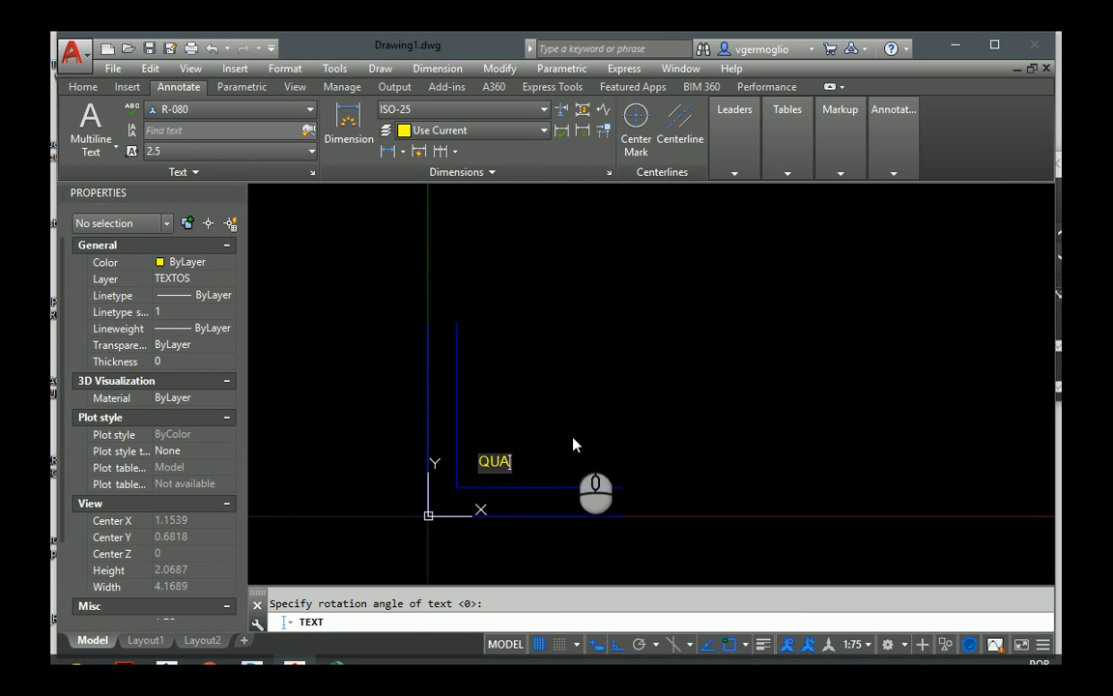
{"action": "key", "text": "Return"}
{"action": "key", "text": "Return"}
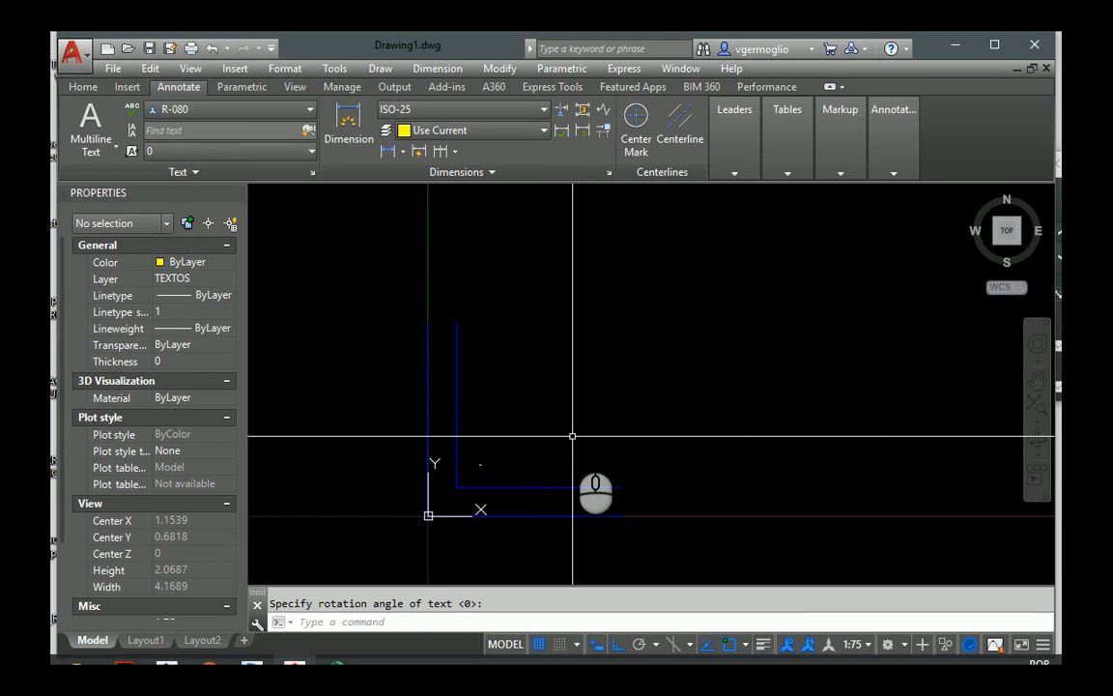
Reselect the 1:75 annotation scale and measure the wall thickness at the right ends of the horizontal lines
{"action": "left_click", "coordinate": [865, 644]}
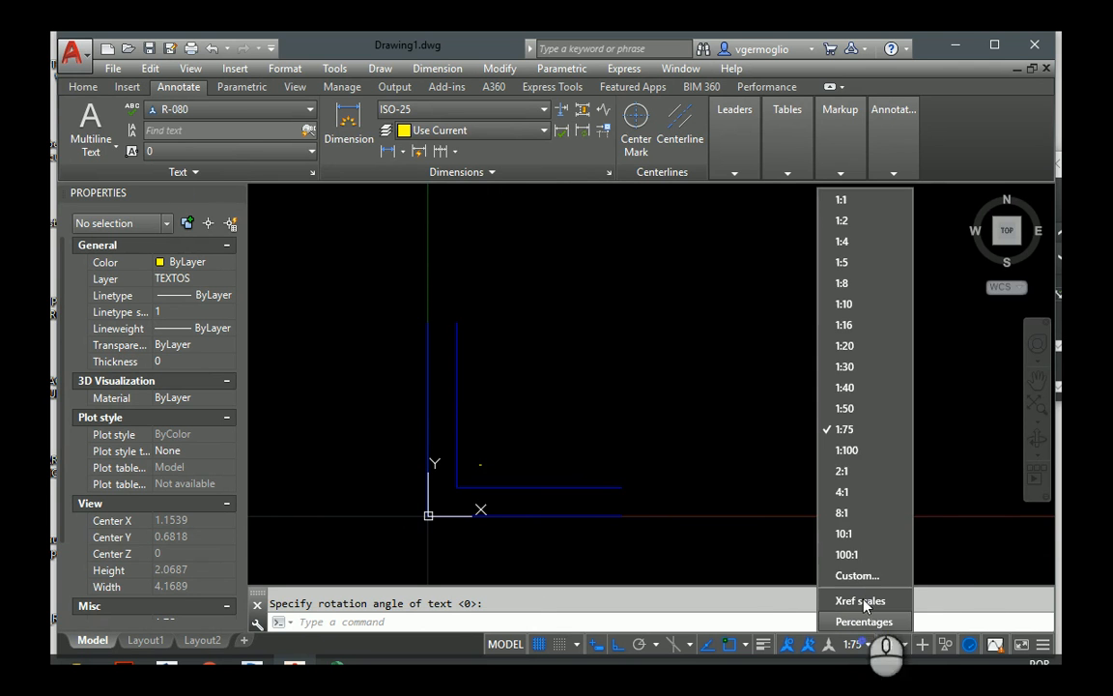
{"action": "left_click", "coordinate": [850, 428]}
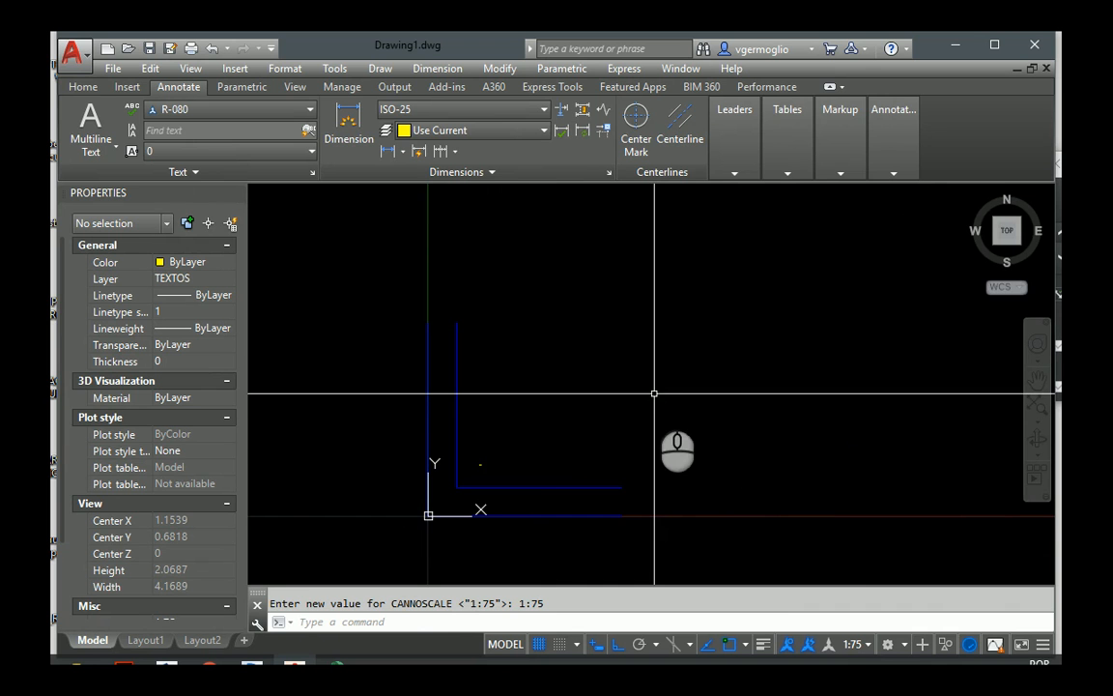
{"action": "type", "text": "I"}
{"action": "key", "text": "Return"}
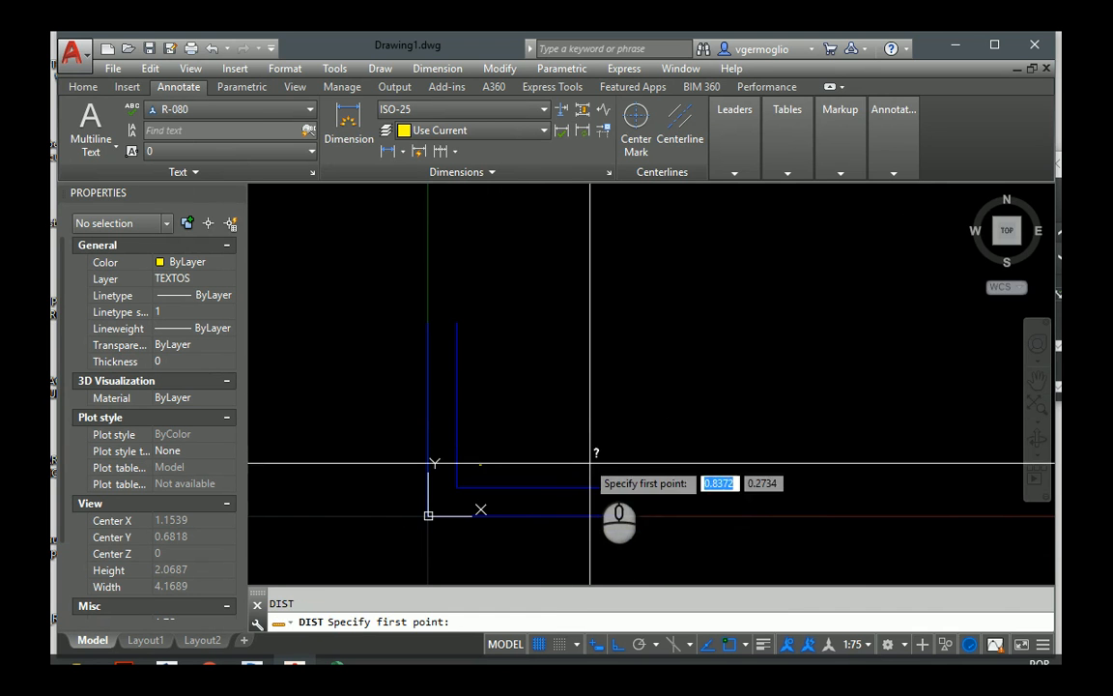
{"action": "left_click", "coordinate": [622, 488]}
{"action": "left_click", "coordinate": [621, 517]}
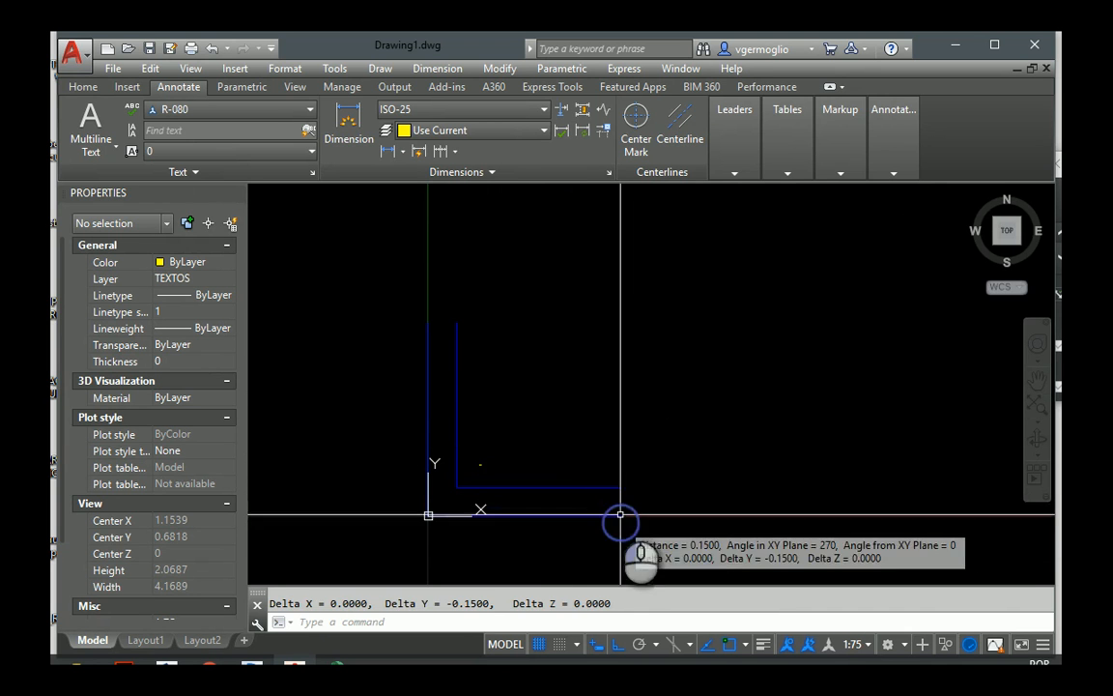
{"action": "scroll", "coordinate": [474, 494], "scroll_direction": "up", "scroll_amount": 3}
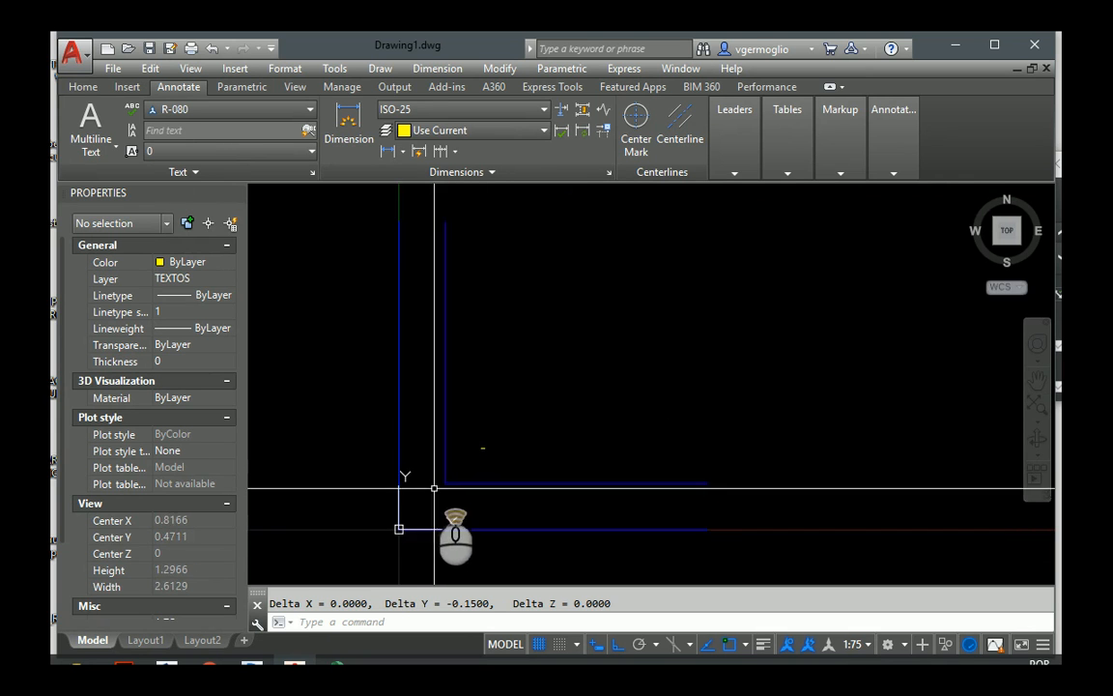
{"action": "scroll", "coordinate": [458, 463], "scroll_direction": "up", "scroll_amount": 5}
{"action": "scroll", "coordinate": [557, 383], "scroll_direction": "down", "scroll_amount": 5}
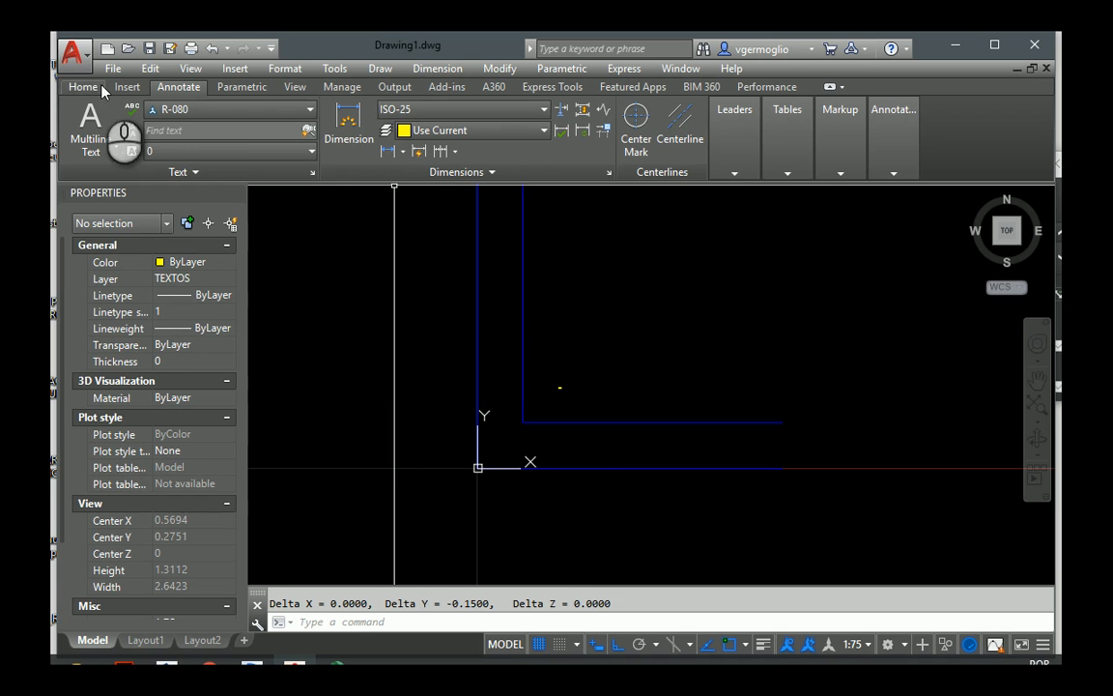
Check the source and target insertion scale units in the User Preferences options
{"action": "left_click", "coordinate": [83, 58]}
{"action": "left_click", "coordinate": [229, 595]}
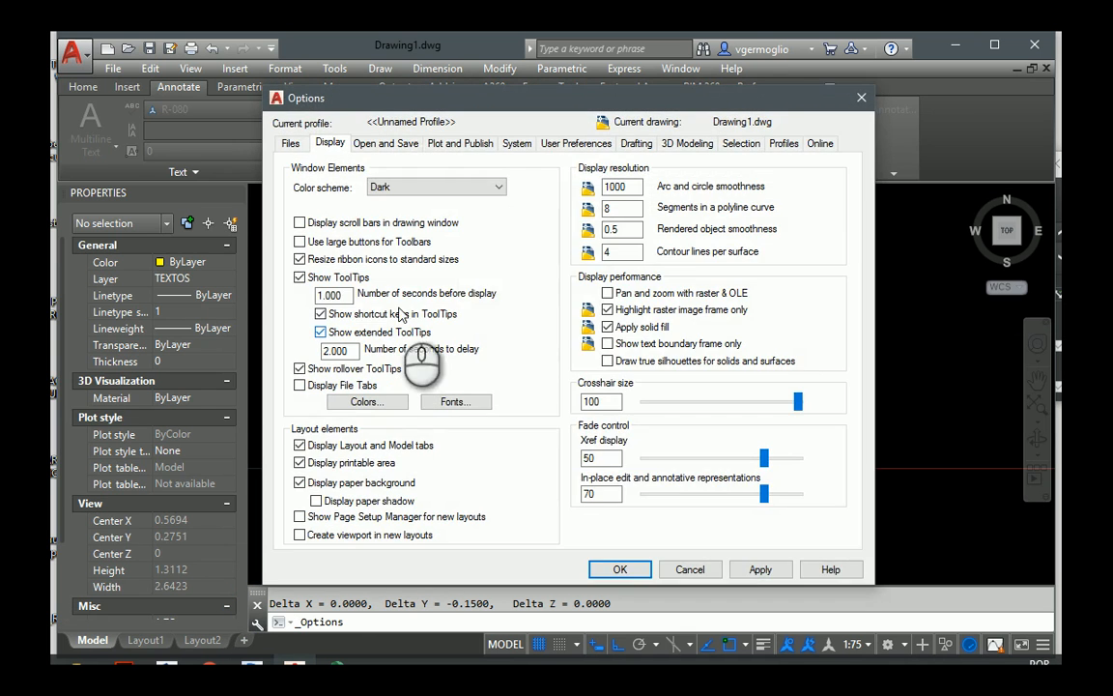
{"action": "left_click", "coordinate": [576, 143]}
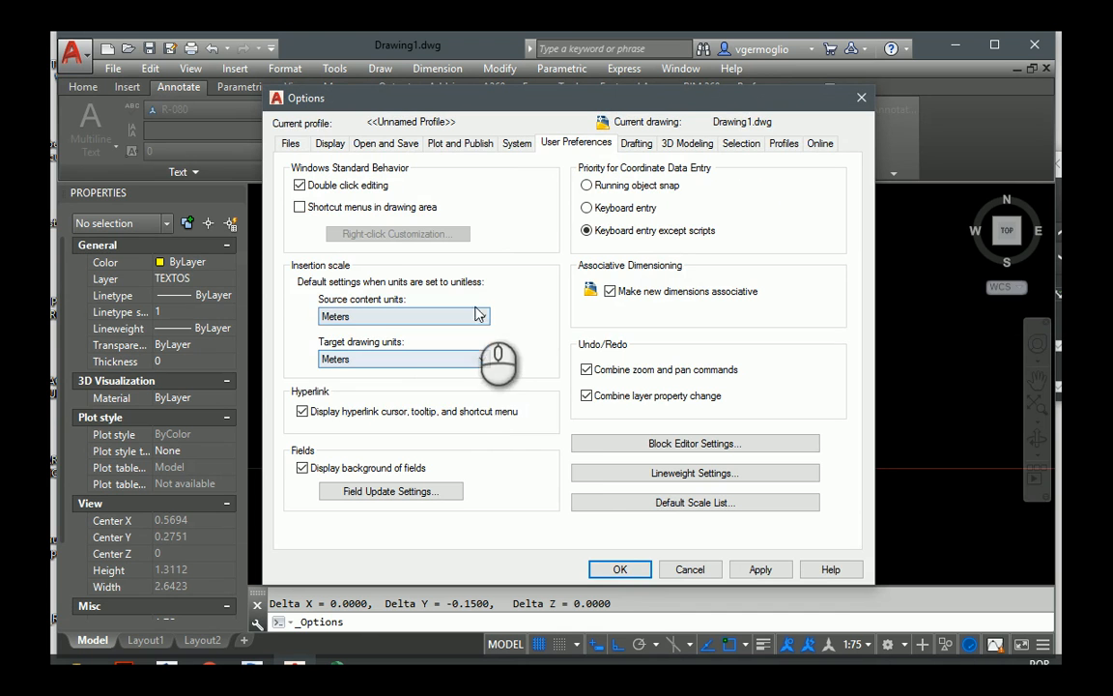
{"action": "left_click", "coordinate": [619, 568]}
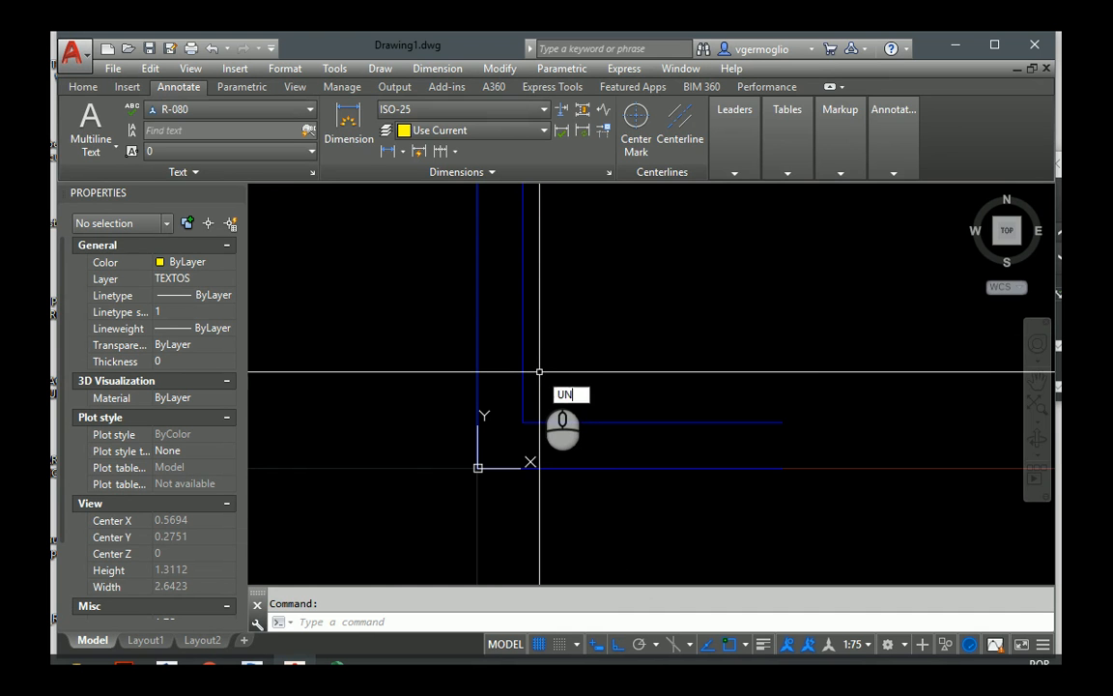
Set the drawing units' insertion scale to Meters
{"action": "type", "text": "UN"}
{"action": "key", "text": "Return"}
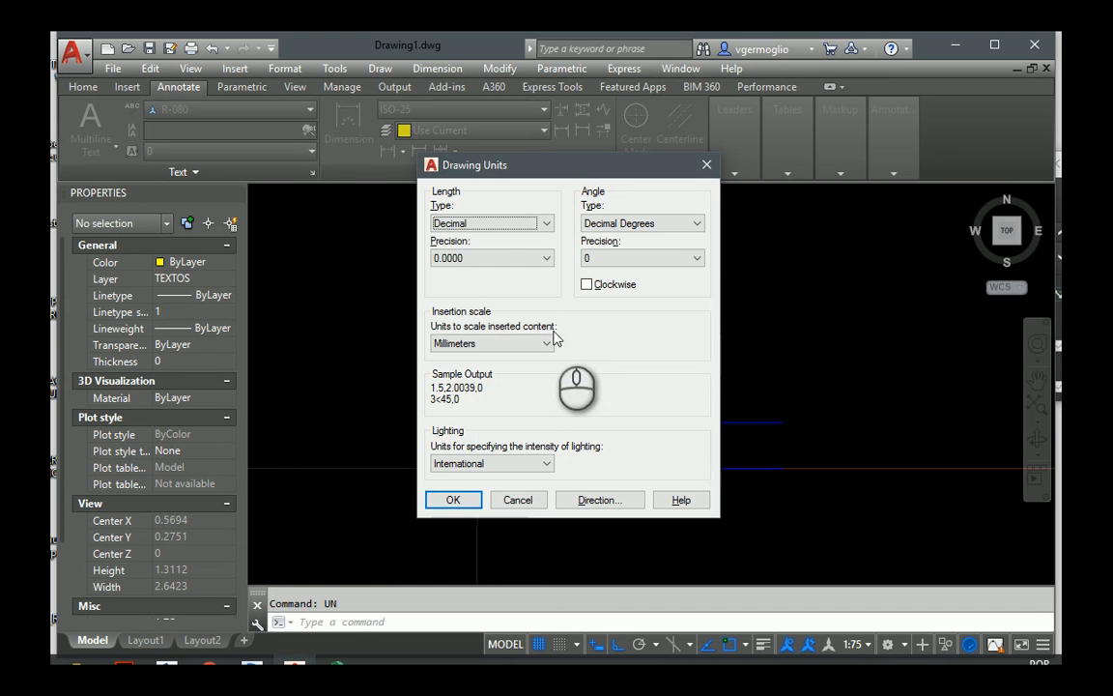
{"action": "left_click", "coordinate": [536, 344]}
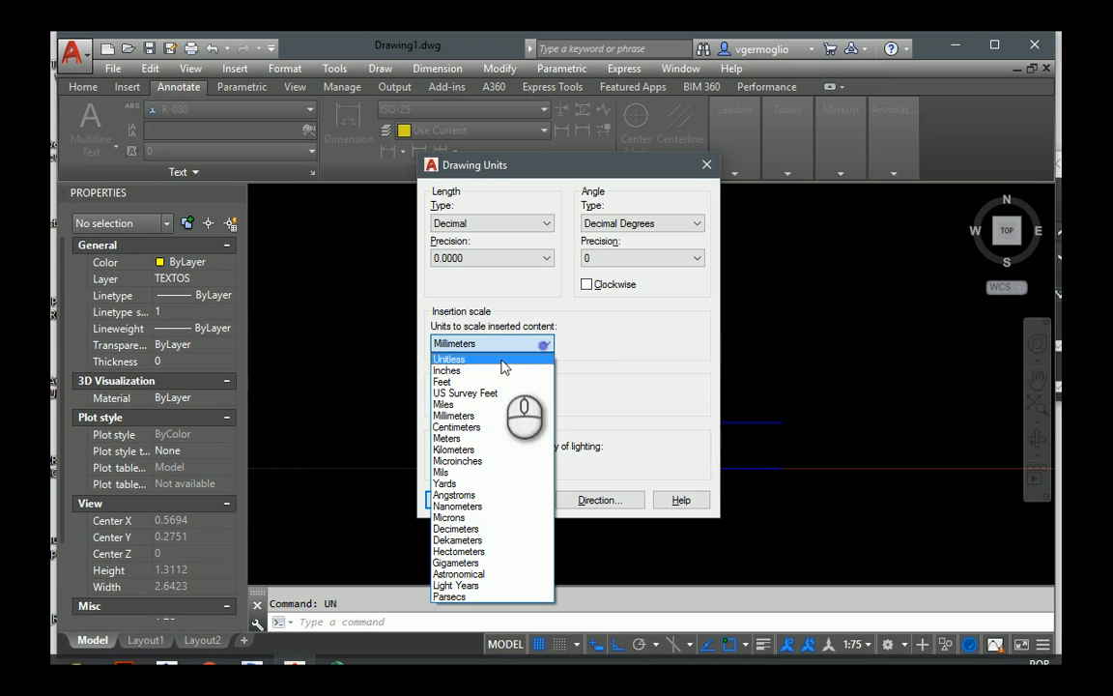
{"action": "left_click", "coordinate": [470, 442]}
{"action": "left_click", "coordinate": [459, 497]}
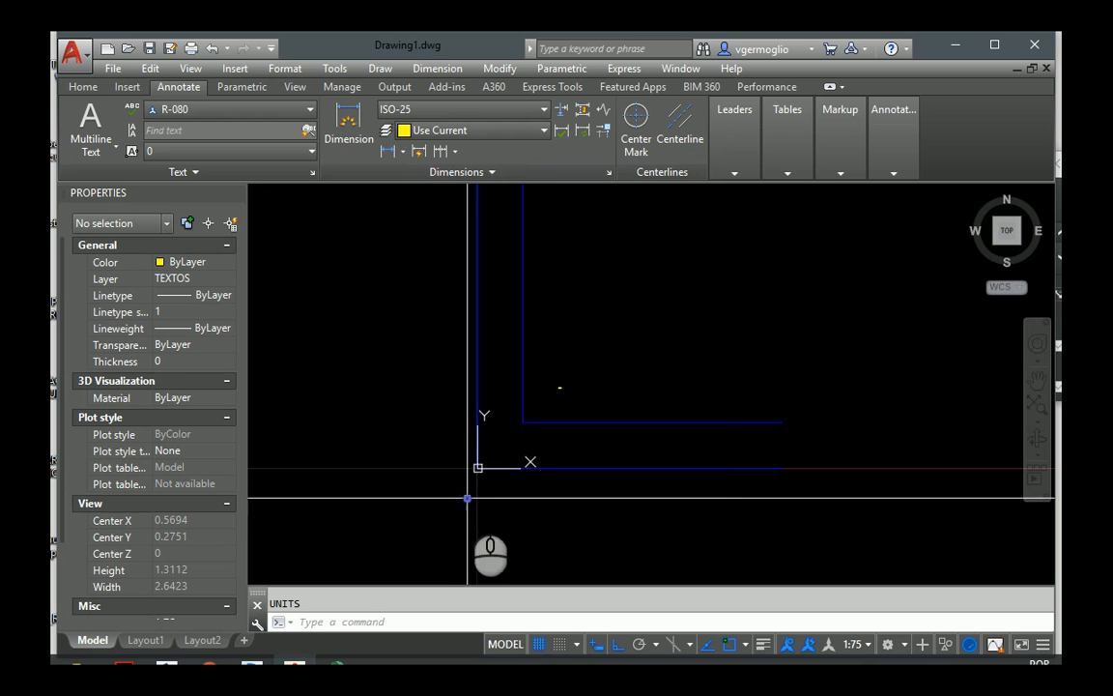
Switch the annotation scale to 1:50, then return it to 1:75
{"action": "left_click", "coordinate": [852, 643]}
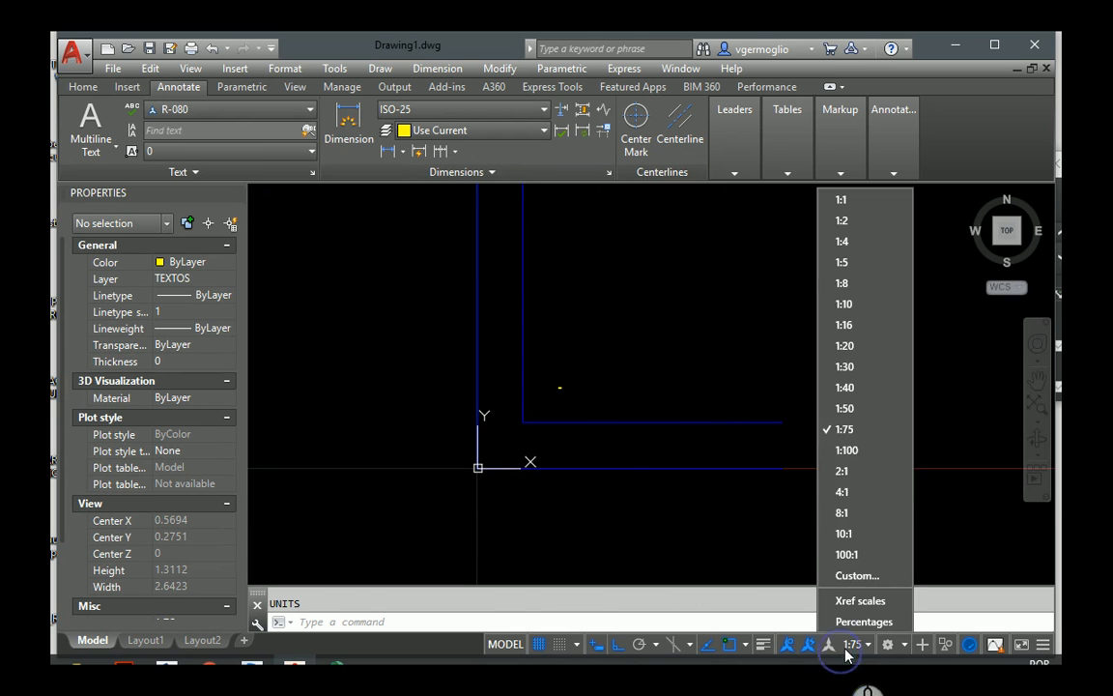
{"action": "left_click", "coordinate": [846, 408]}
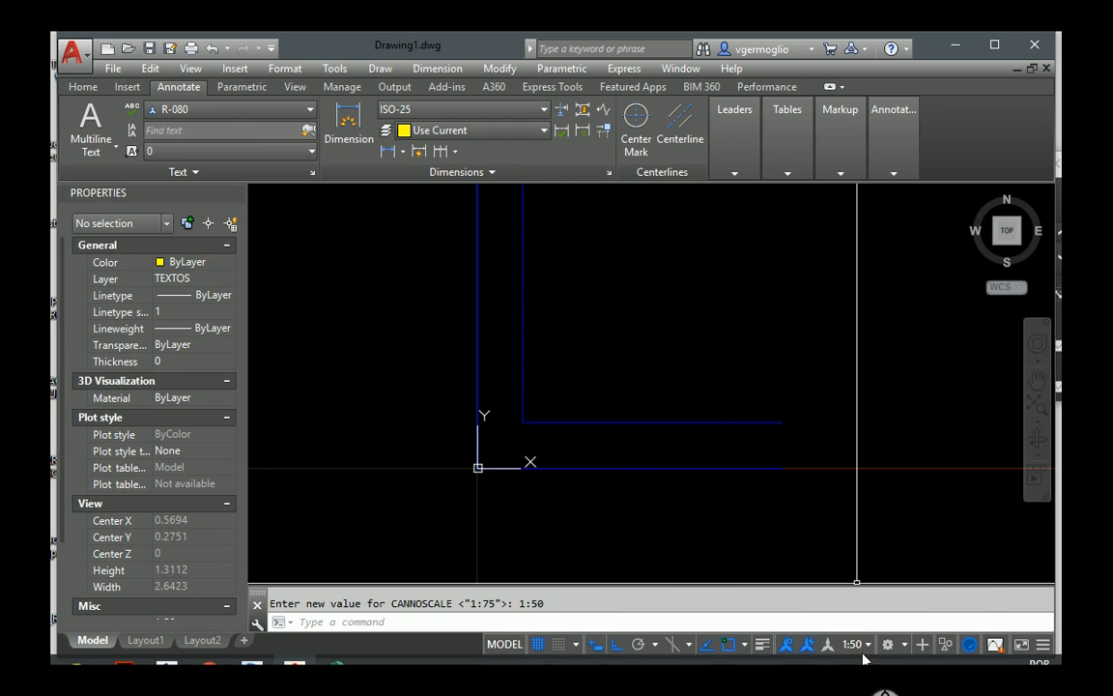
{"action": "scroll", "coordinate": [708, 440], "scroll_direction": "down", "scroll_amount": 8}
{"action": "scroll", "coordinate": [714, 413], "scroll_direction": "up", "scroll_amount": 10}
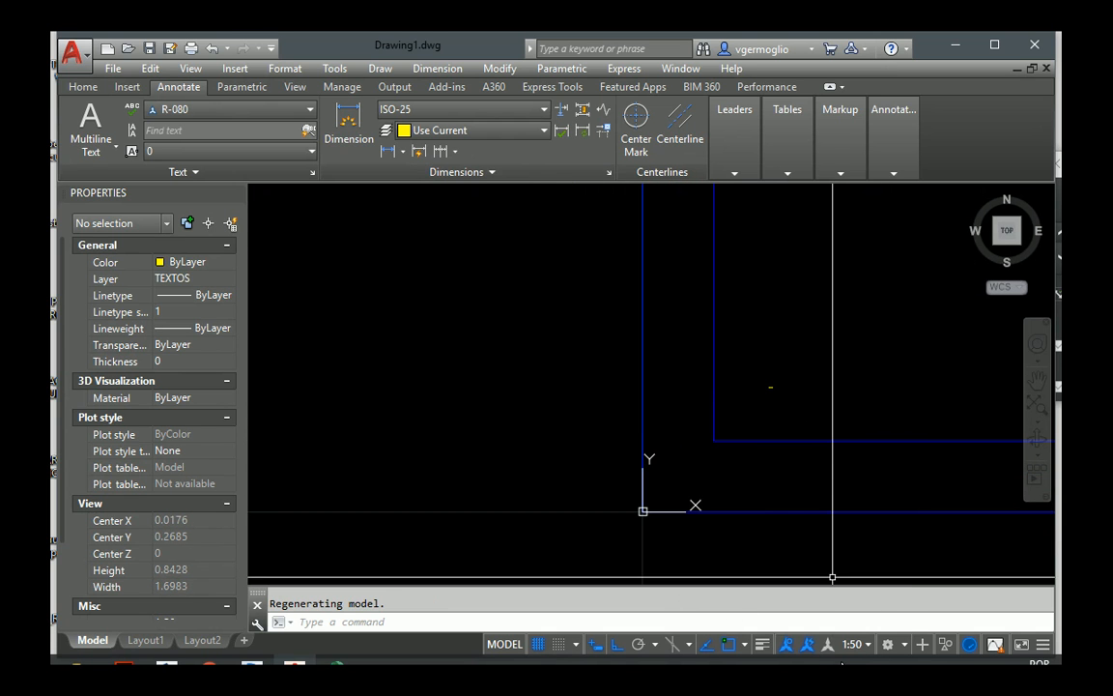
{"action": "left_click", "coordinate": [852, 644]}
{"action": "left_click", "coordinate": [862, 430]}
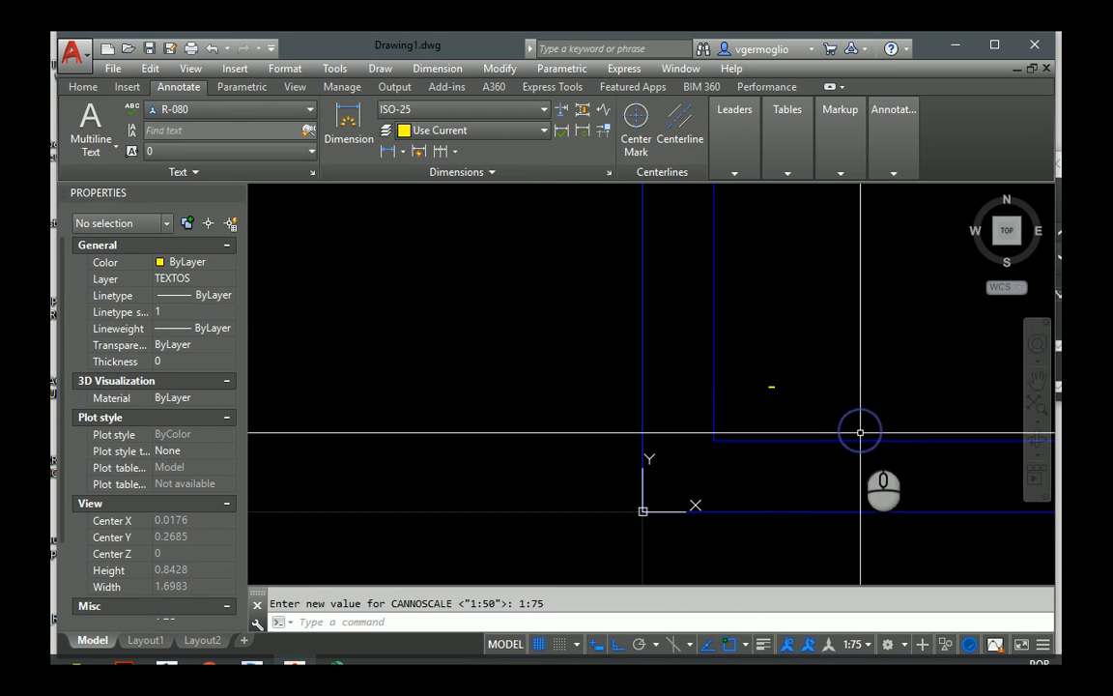
Check the QUARTO text's properties and the paper text height of the R-080 text style
{"action": "left_click", "coordinate": [769, 387]}
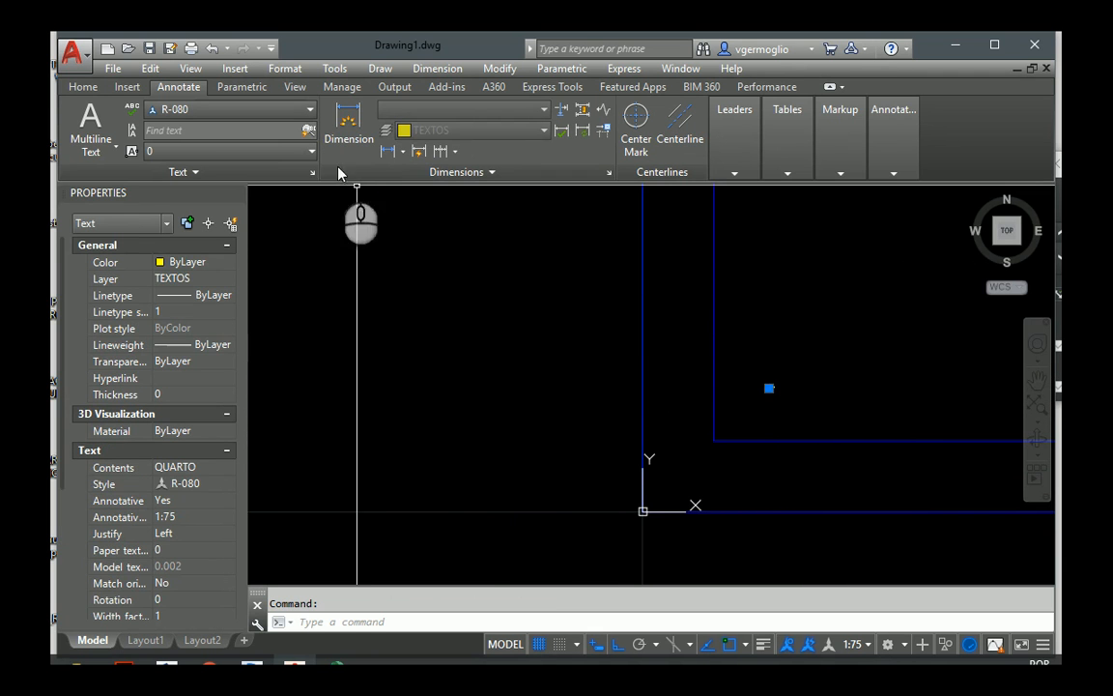
{"action": "key", "text": "Escape"}
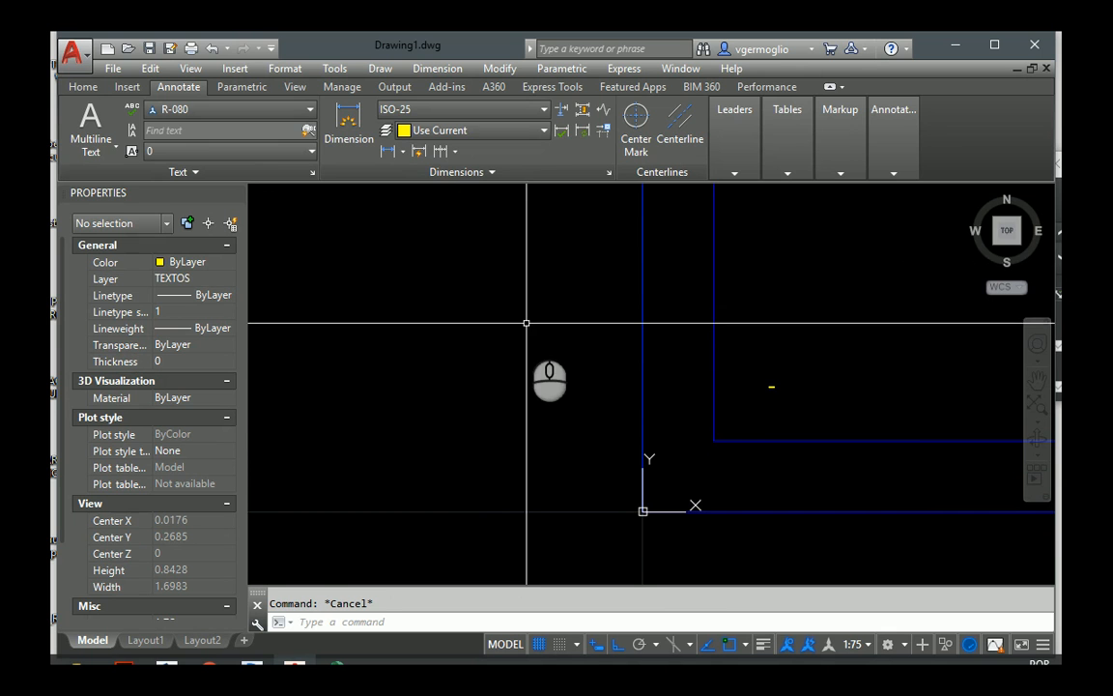
{"action": "type", "text": "D"}
{"action": "key", "text": "Return"}
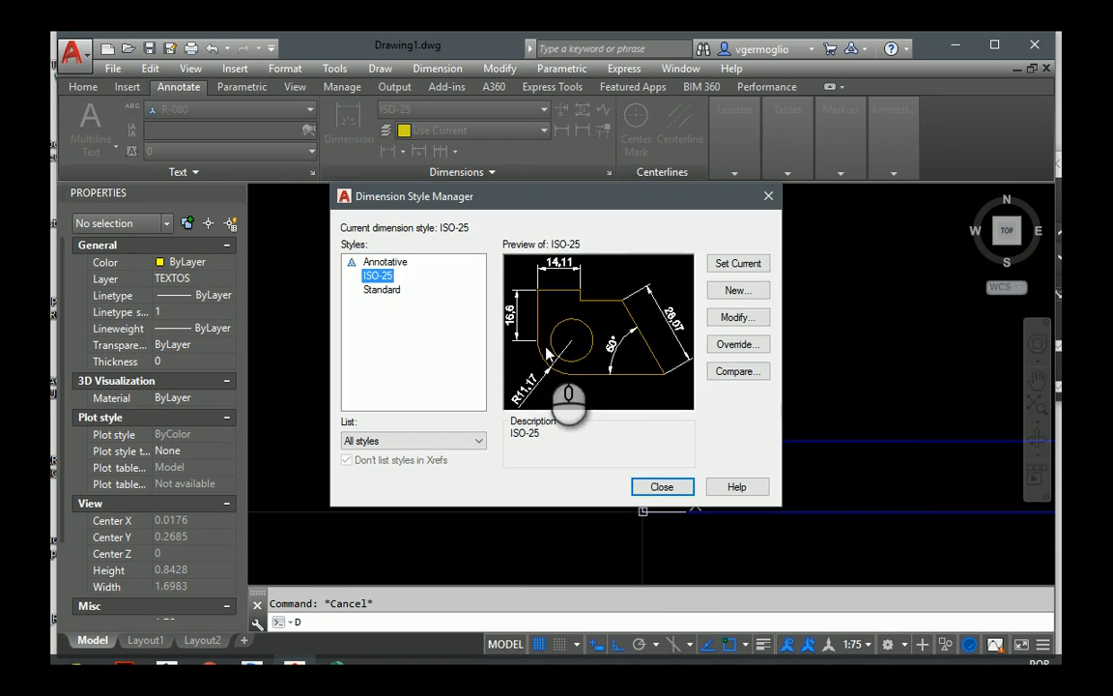
{"action": "left_click", "coordinate": [662, 487]}
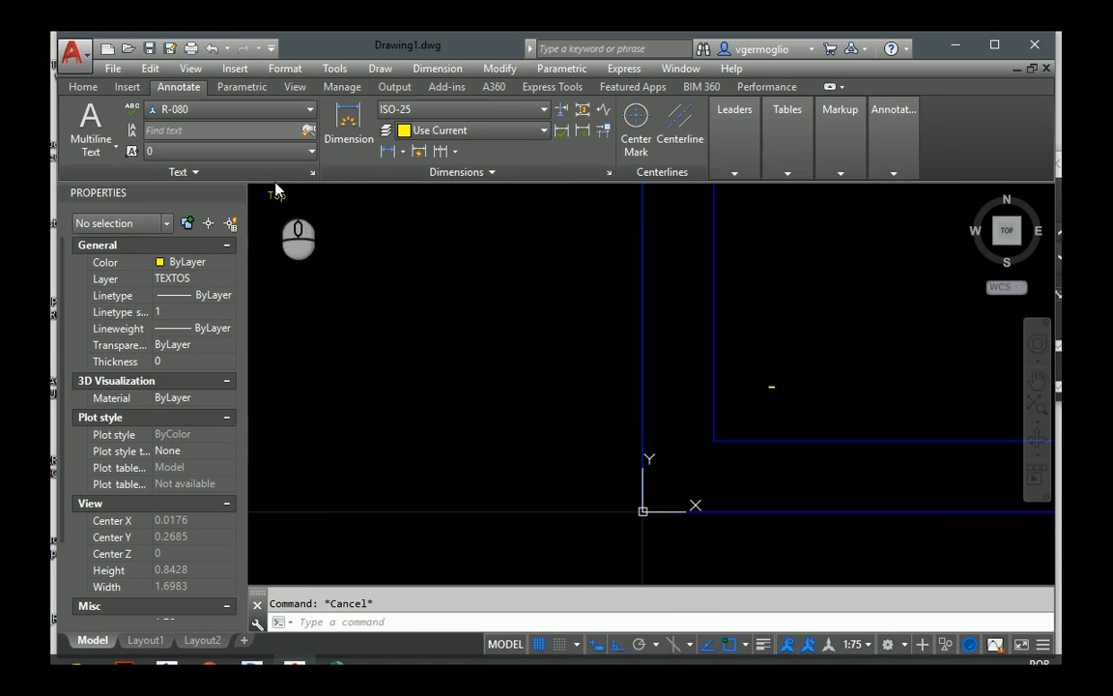
{"action": "left_click", "coordinate": [314, 173]}
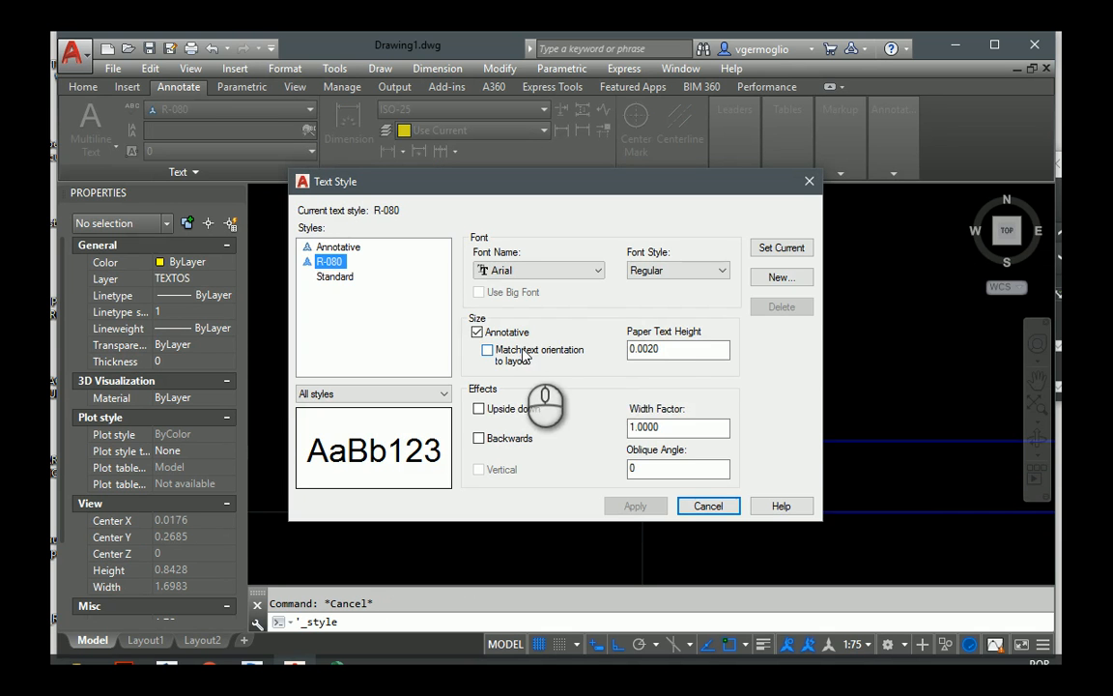
{"action": "left_click", "coordinate": [671, 349]}
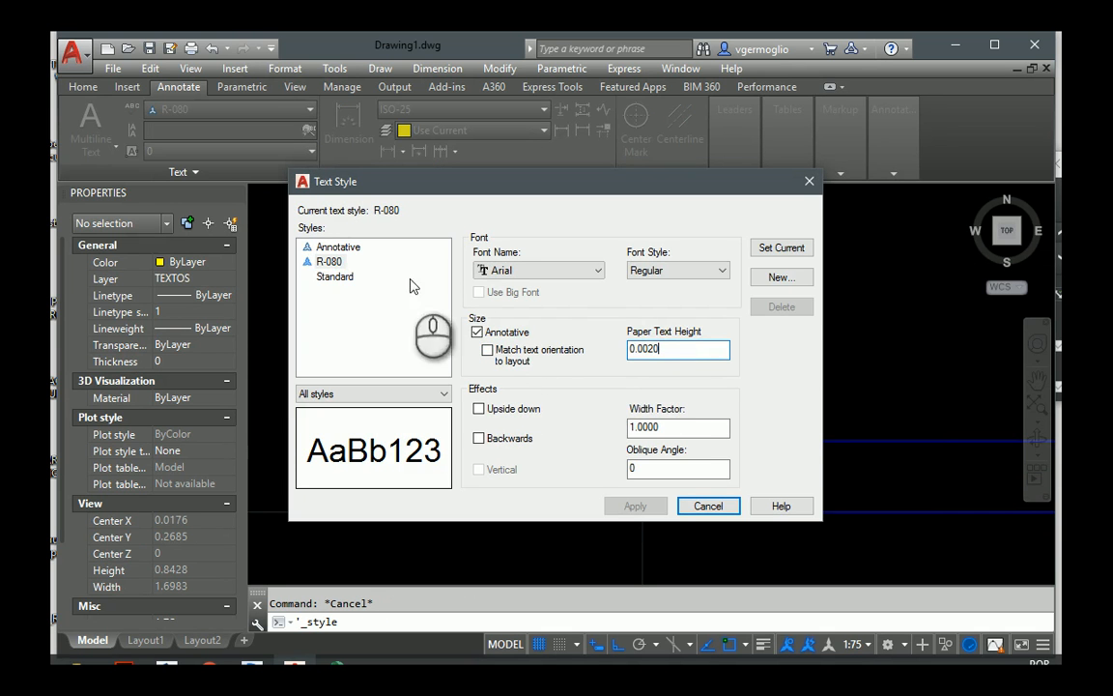
{"action": "left_click", "coordinate": [709, 507]}
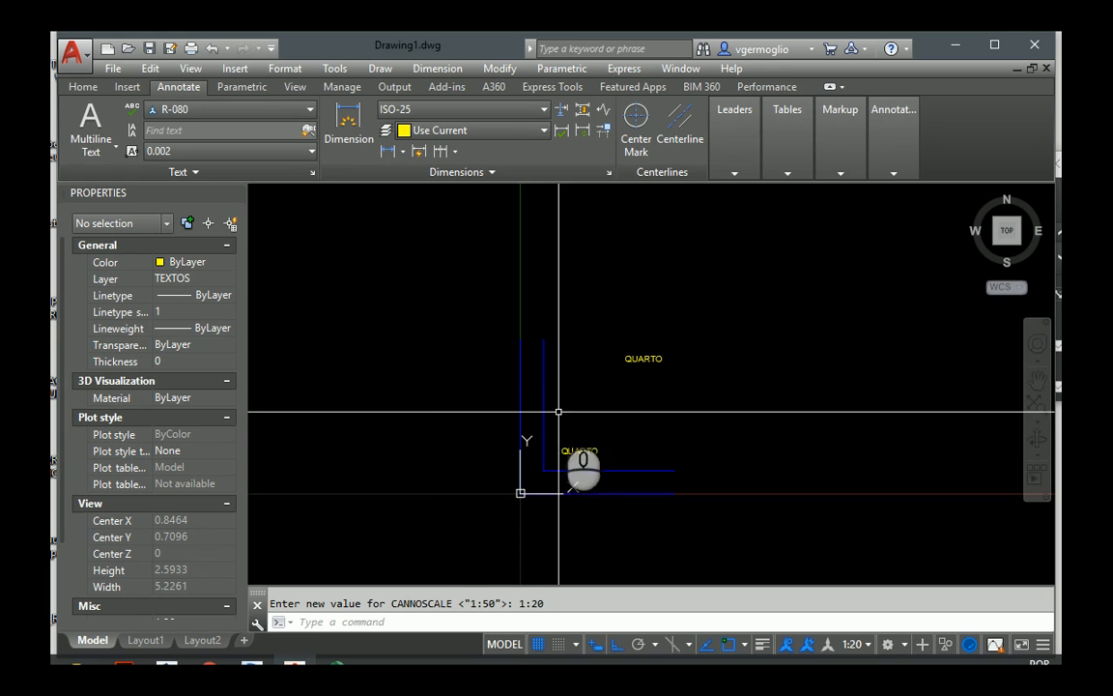
Inspect the annotative scale and text height properties of the lower QUARTO text near the wall corner
{"action": "left_click", "coordinate": [578, 452]}
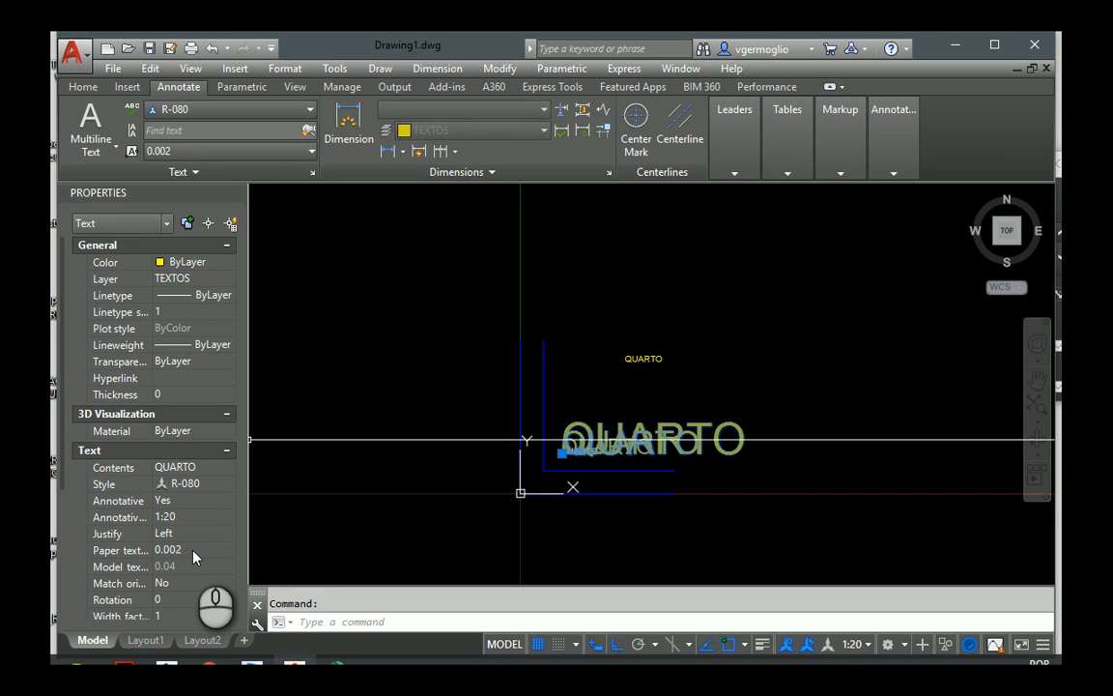
{"action": "key", "text": "Escape"}
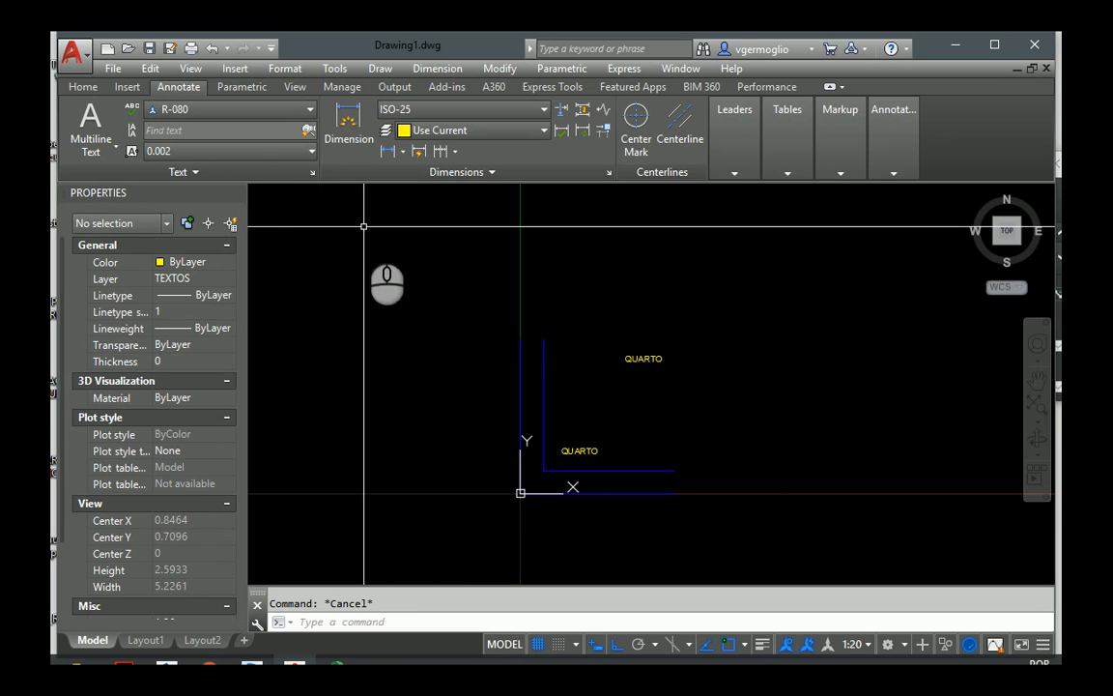
Create a new dimension style named COTAS starting from ISO-25
{"action": "left_click", "coordinate": [348, 127]}
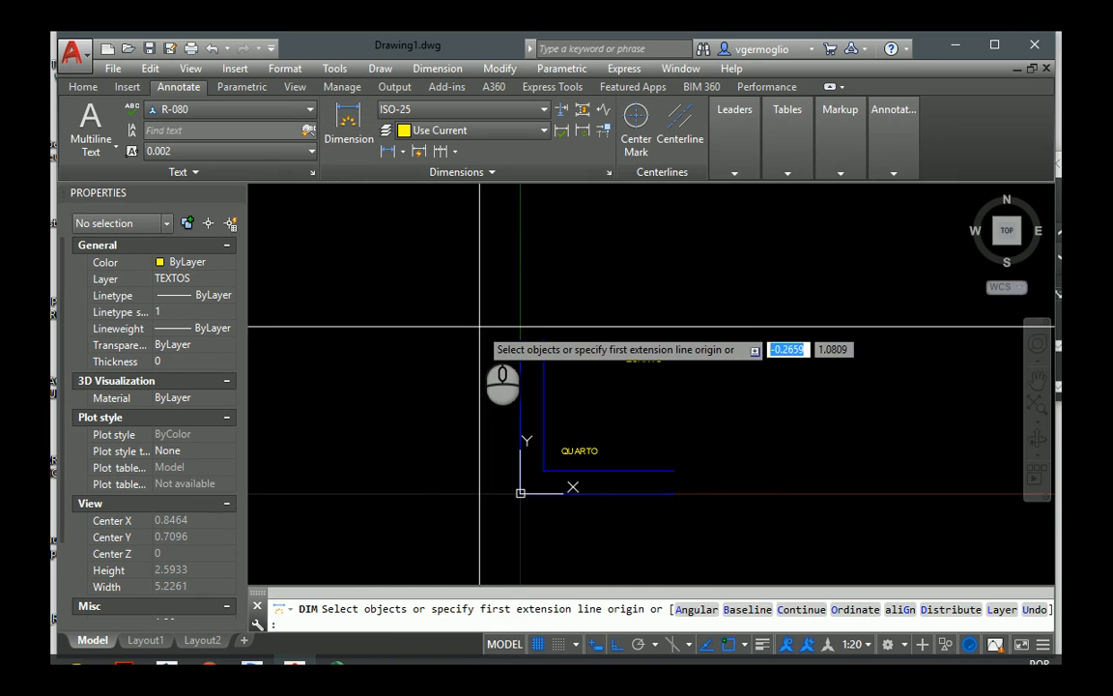
{"action": "key", "text": "Escape"}
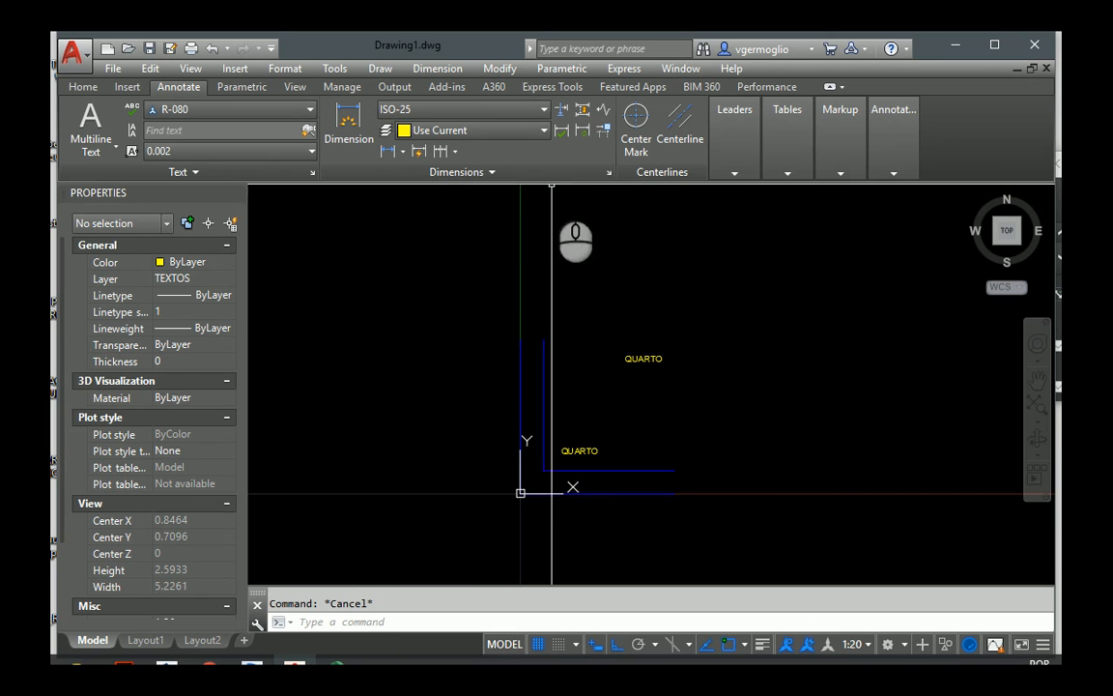
{"action": "left_click", "coordinate": [609, 173]}
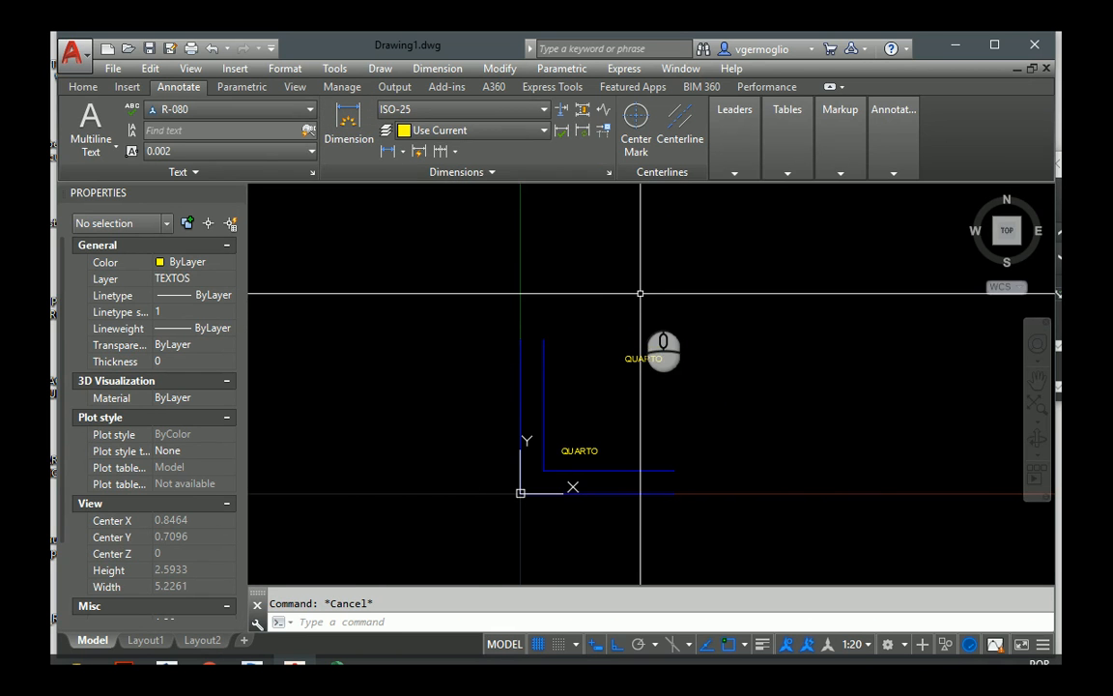
{"action": "key", "text": "Return"}
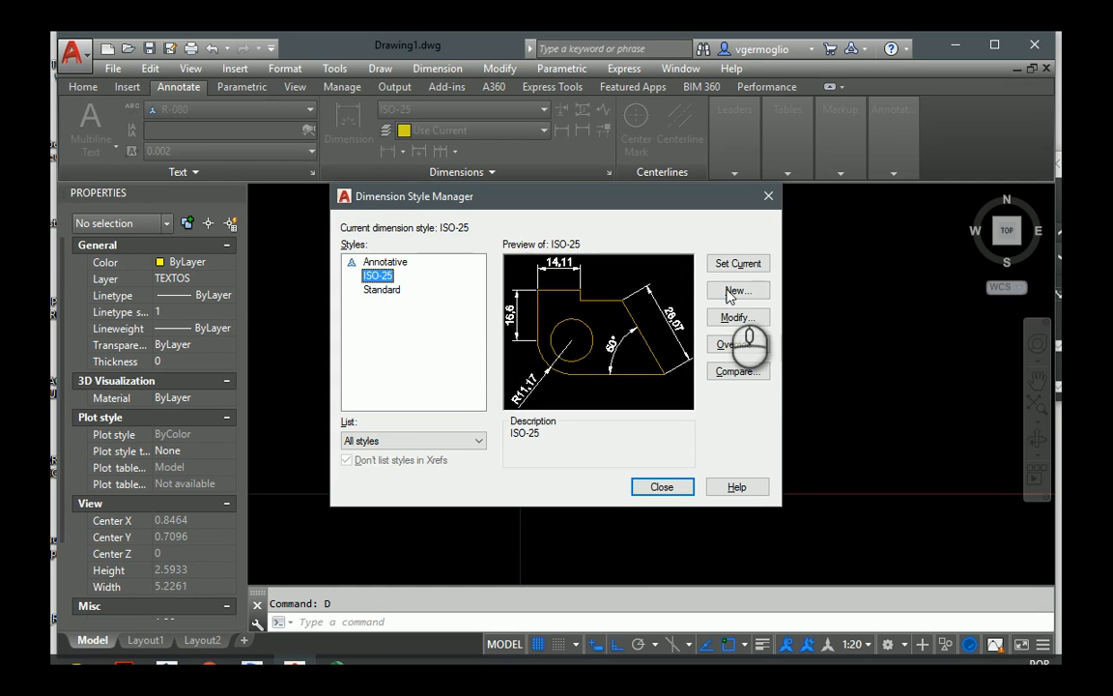
{"action": "left_click", "coordinate": [739, 290]}
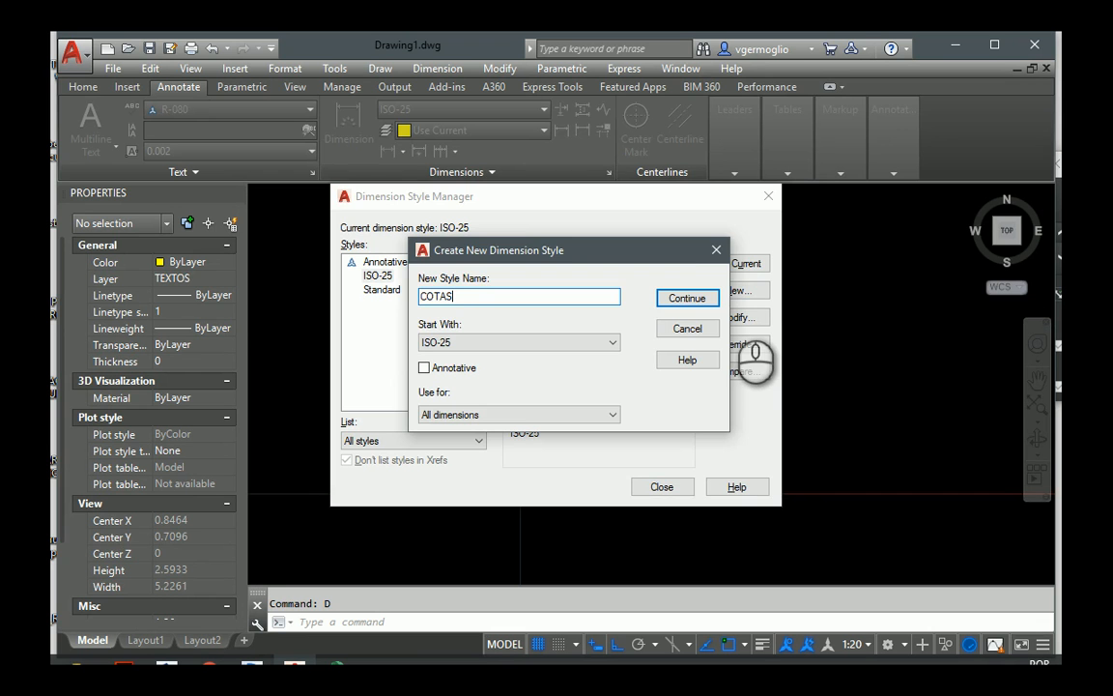
{"action": "left_click", "coordinate": [687, 298]}
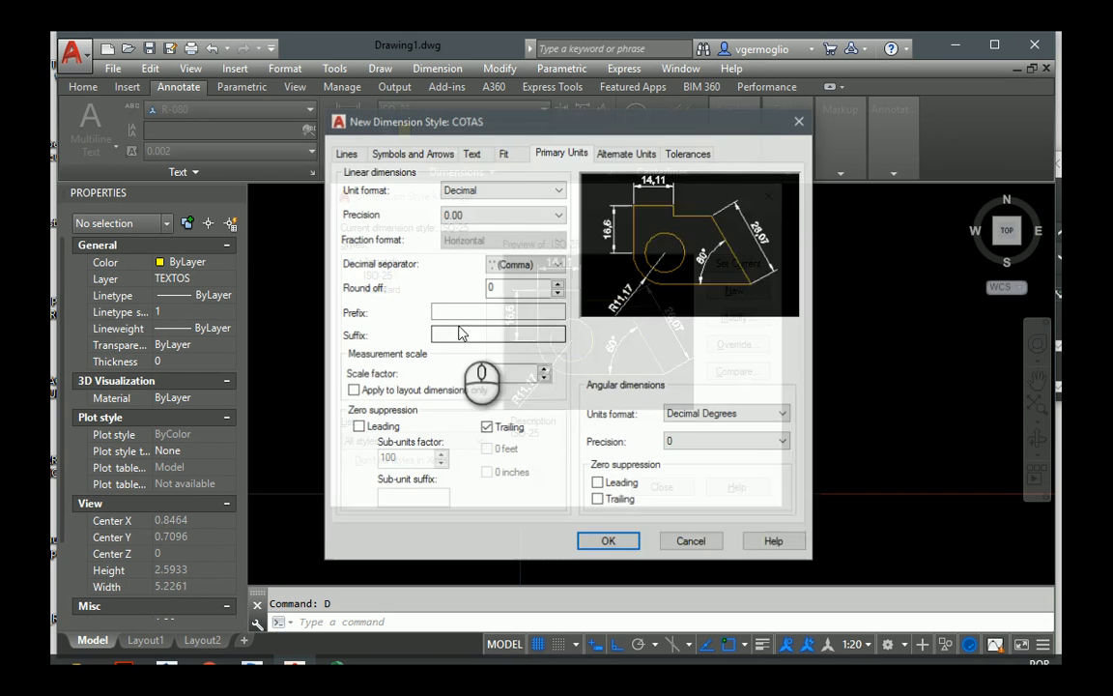
Set the color, linetype and lineweight of the COTAS style's dimension lines to ByLayer
{"action": "left_click", "coordinate": [345, 152]}
{"action": "left_click", "coordinate": [497, 190]}
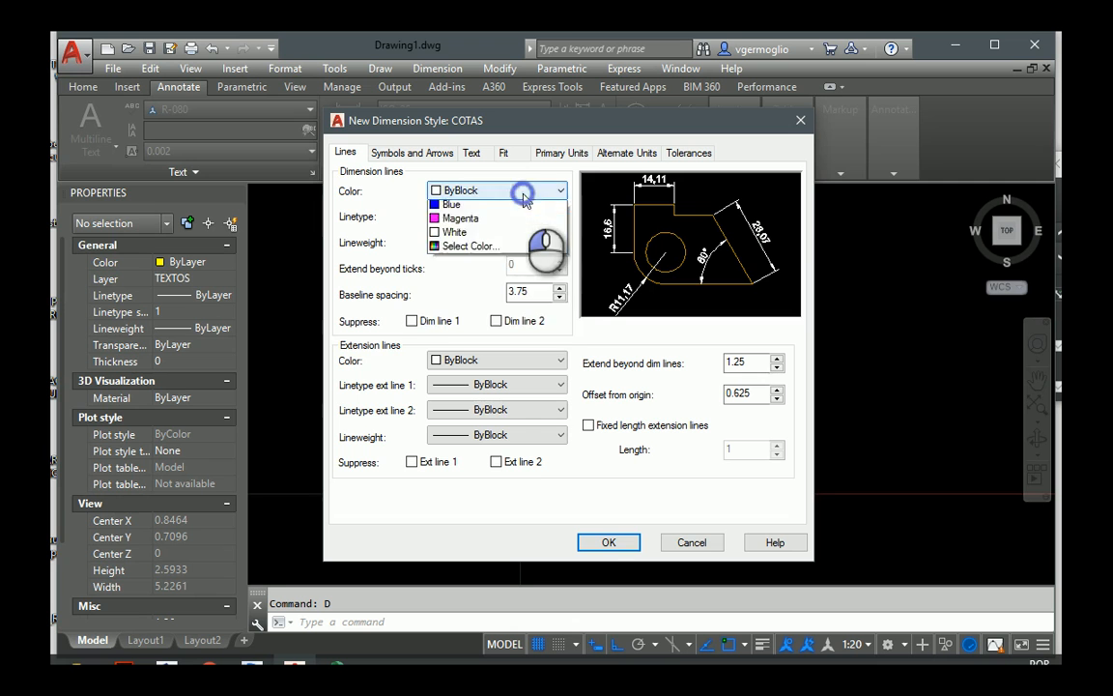
{"action": "left_click", "coordinate": [495, 209]}
{"action": "left_click", "coordinate": [502, 215]}
{"action": "left_click", "coordinate": [488, 229]}
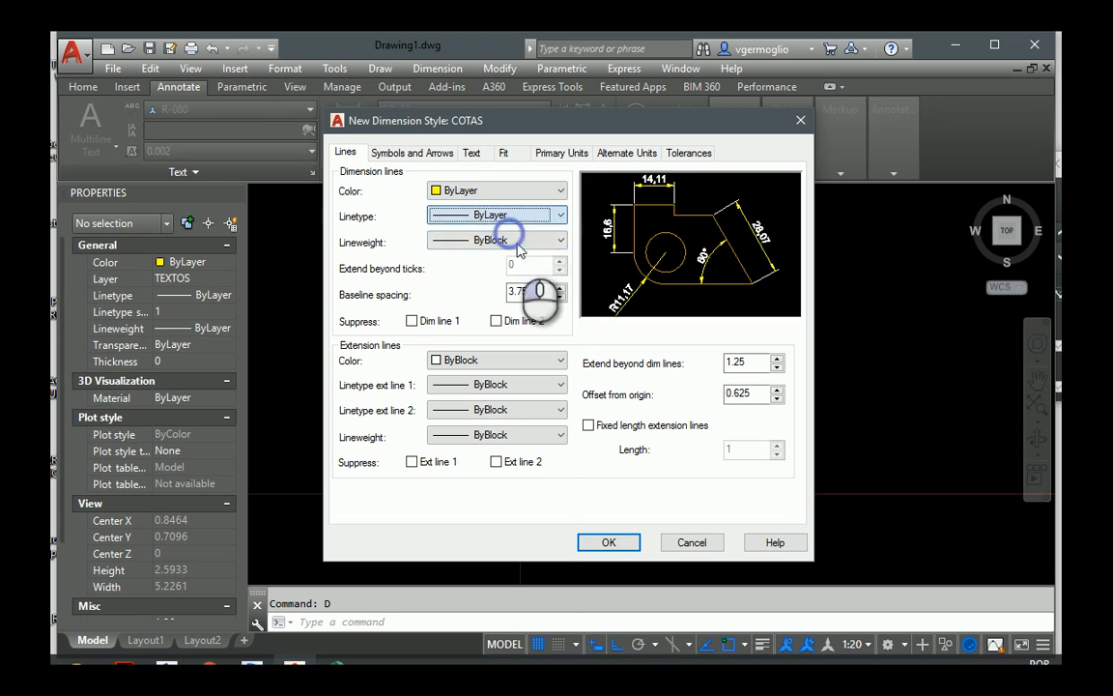
{"action": "left_click", "coordinate": [512, 240]}
{"action": "left_click", "coordinate": [494, 257]}
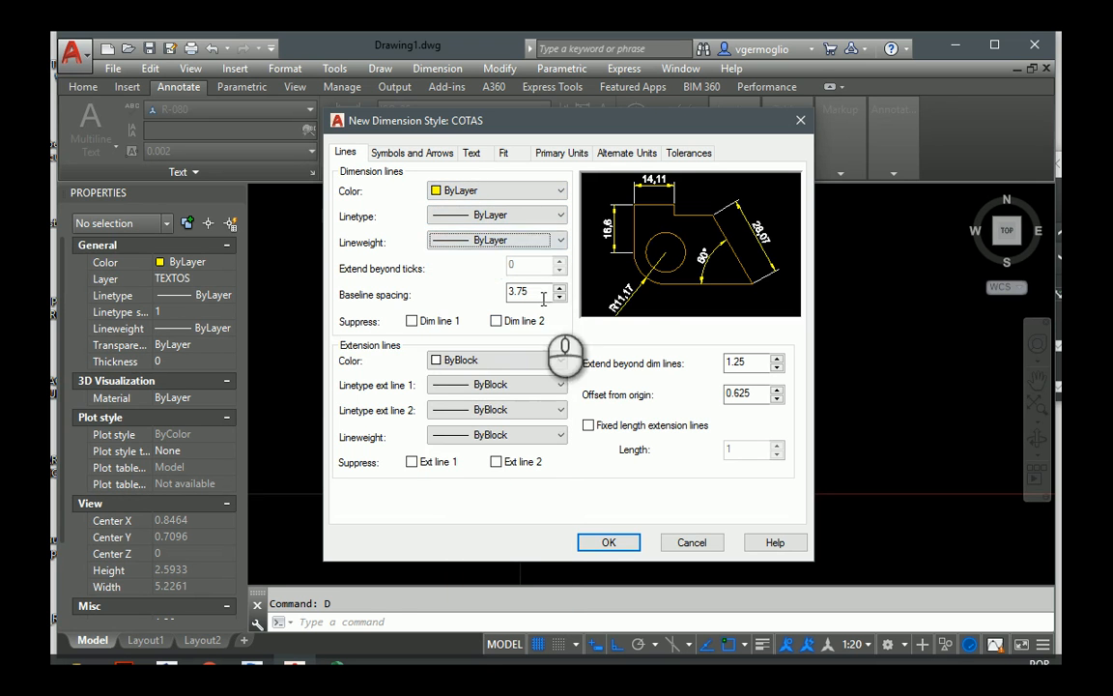
Set the extension lines' color, both linetypes and lineweight to ByLayer in the COTAS style
{"action": "left_click", "coordinate": [503, 359]}
{"action": "left_click", "coordinate": [462, 377]}
{"action": "left_click", "coordinate": [502, 385]}
{"action": "left_click", "coordinate": [492, 399]}
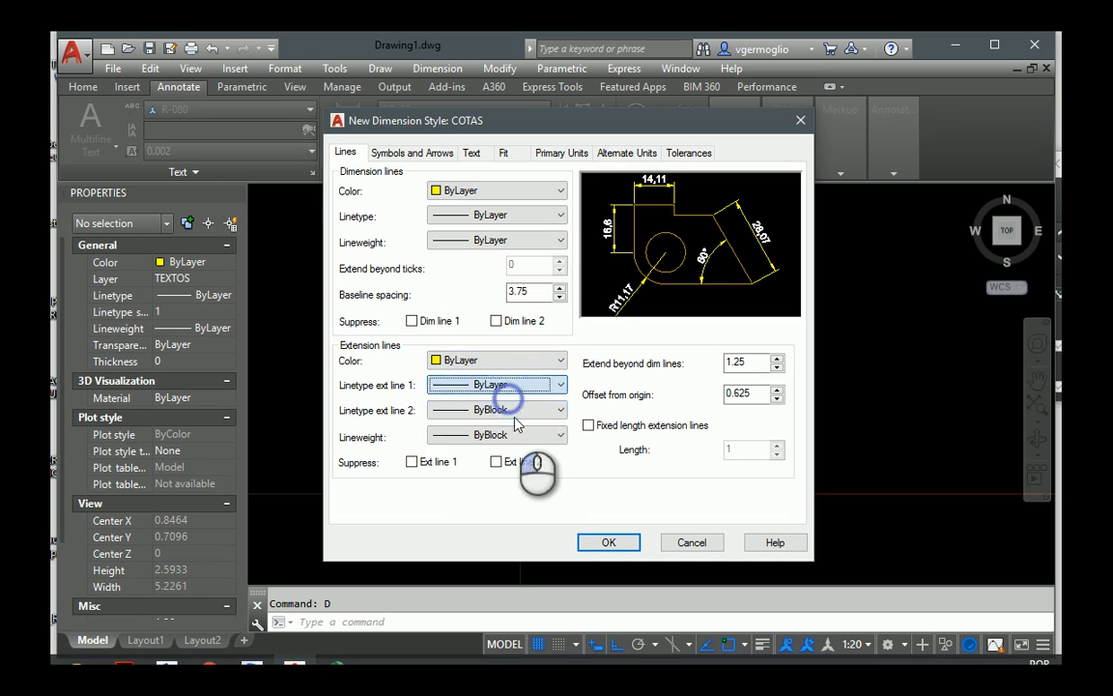
{"action": "left_click", "coordinate": [512, 409]}
{"action": "left_click", "coordinate": [491, 426]}
{"action": "left_click", "coordinate": [517, 435]}
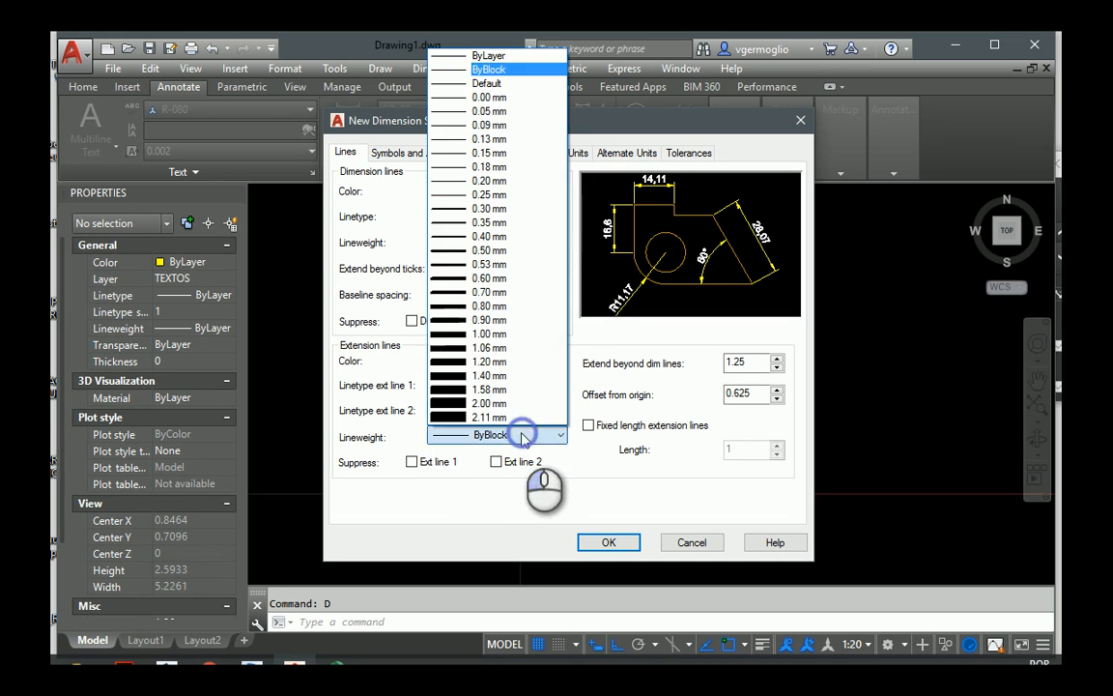
{"action": "left_click", "coordinate": [488, 56]}
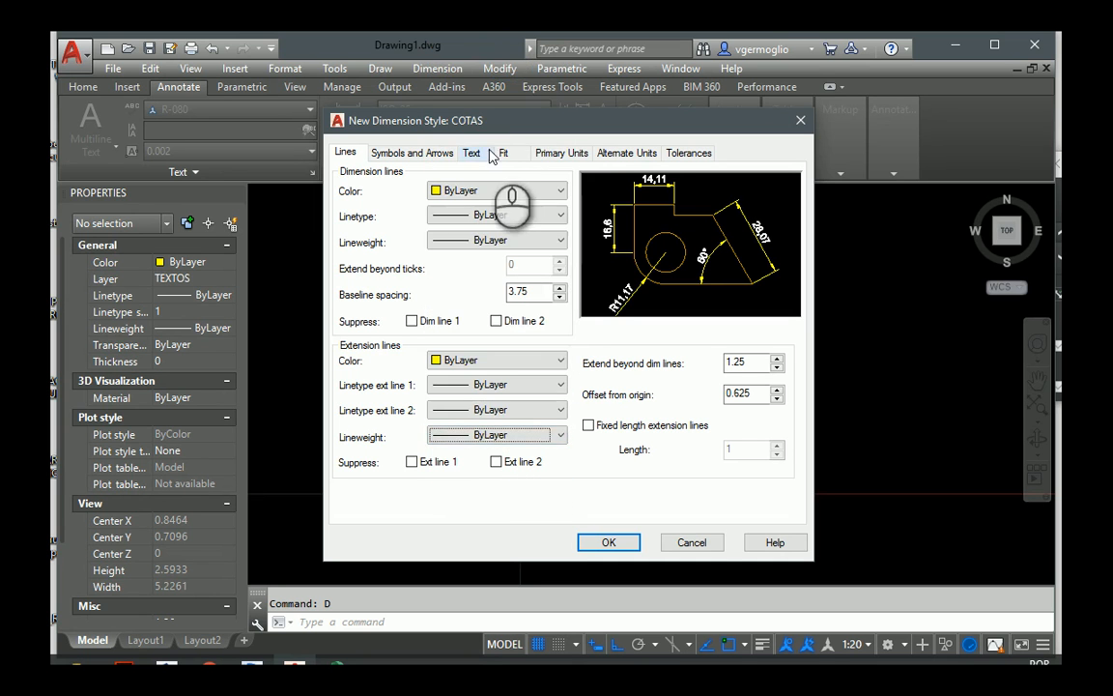
Use Oblique for the first and second arrowheads and Open 30 for the leader in the COTAS style
{"action": "left_click", "coordinate": [442, 156]}
{"action": "left_click", "coordinate": [522, 206]}
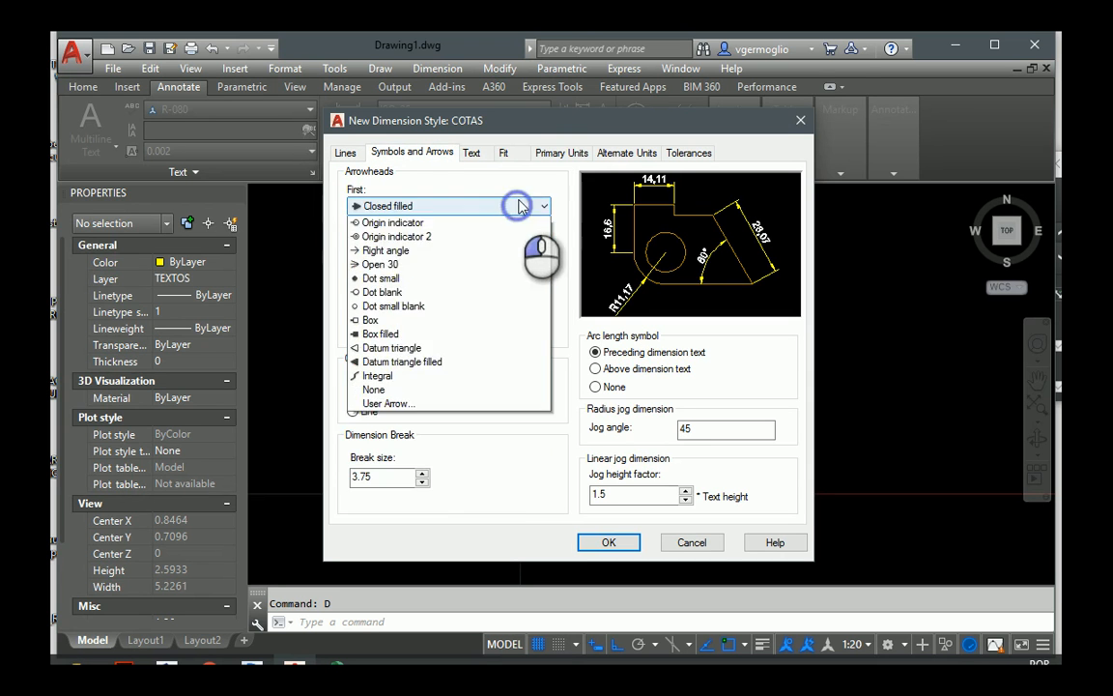
{"action": "left_click", "coordinate": [440, 294]}
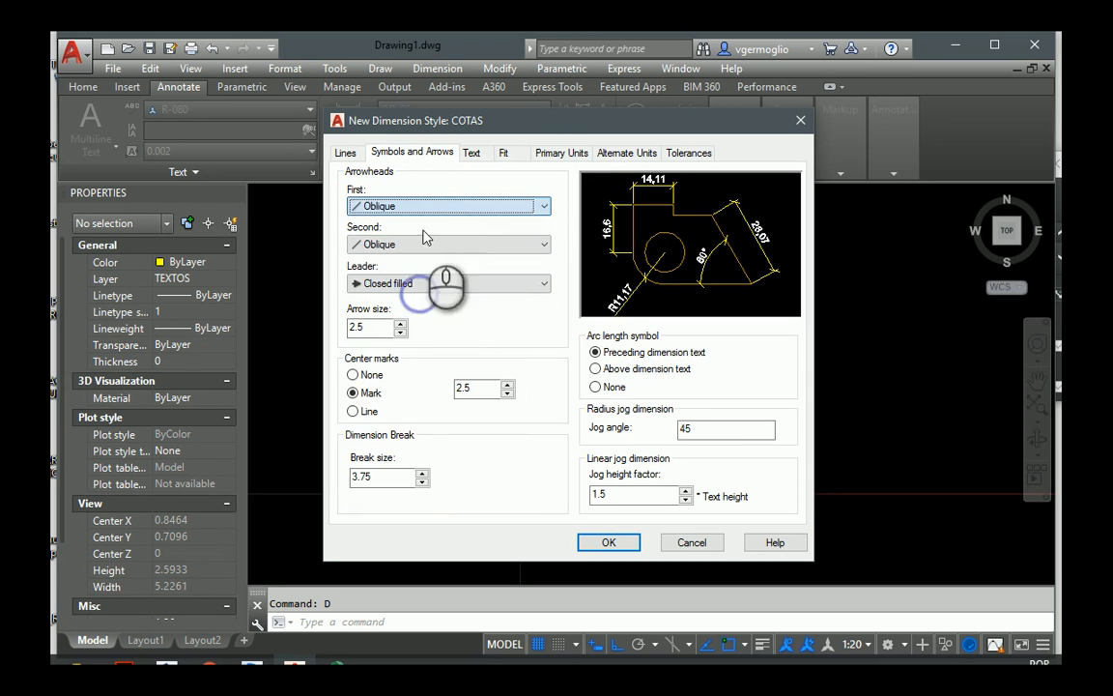
{"action": "left_click", "coordinate": [486, 283]}
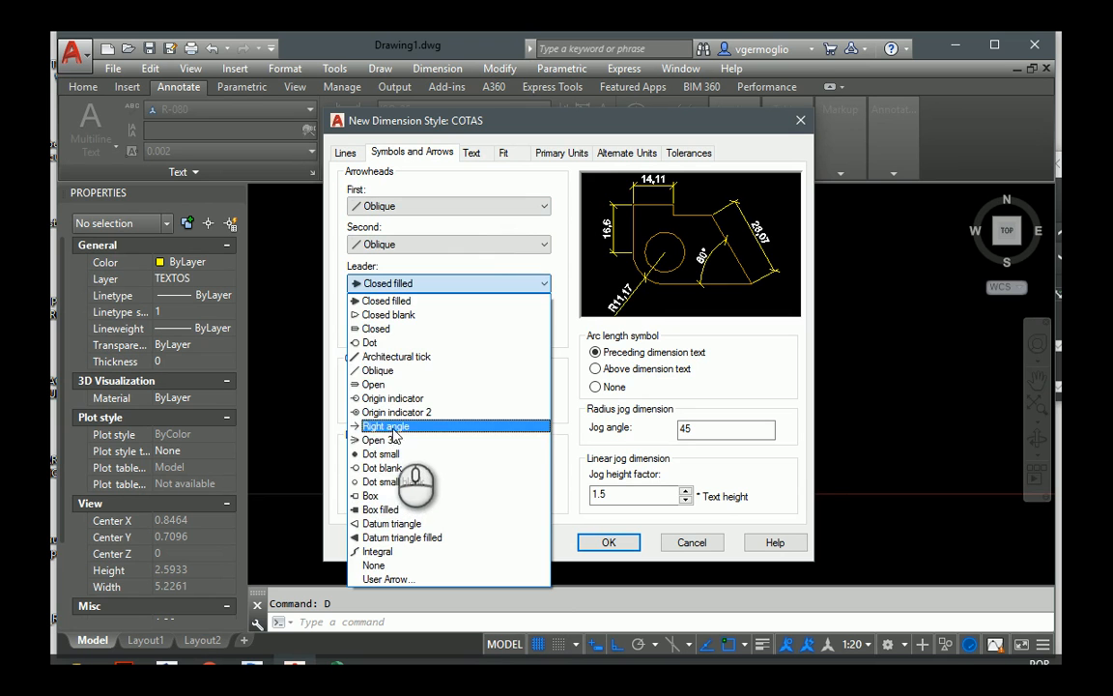
{"action": "left_click", "coordinate": [381, 440]}
Set the arrow size, center mark size and dimension break size to 0.002
{"action": "double_click", "coordinate": [359, 329]}
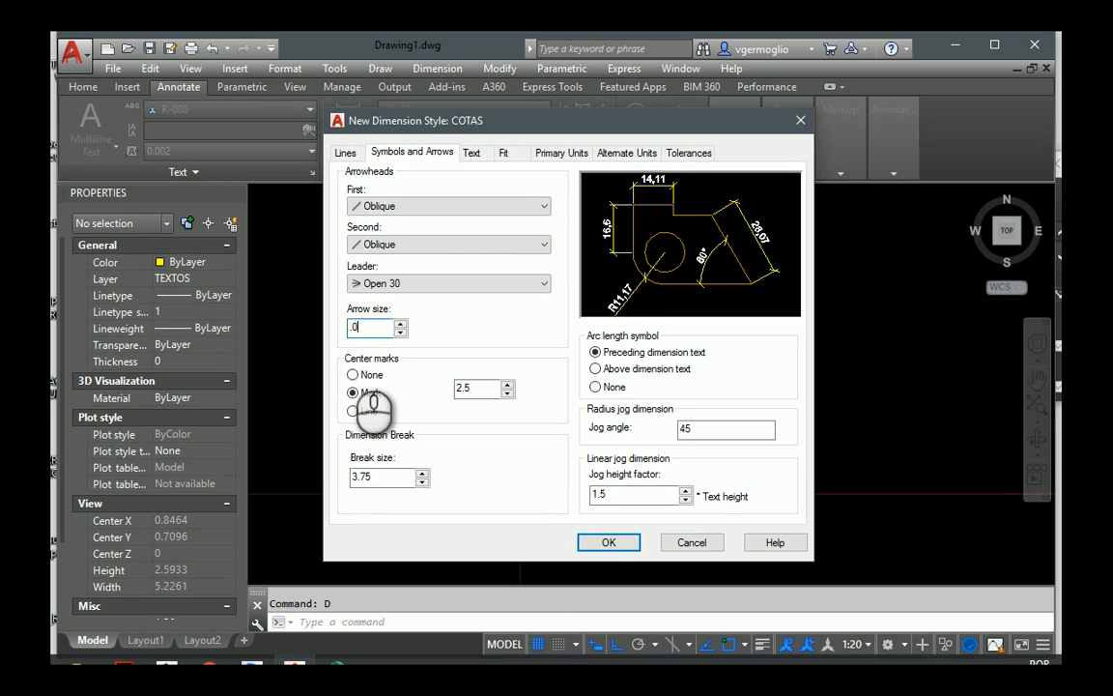
{"action": "left_click_drag", "start_coordinate": [489, 385], "coordinate": [441, 391]}
{"action": "type", "text": ".002"}
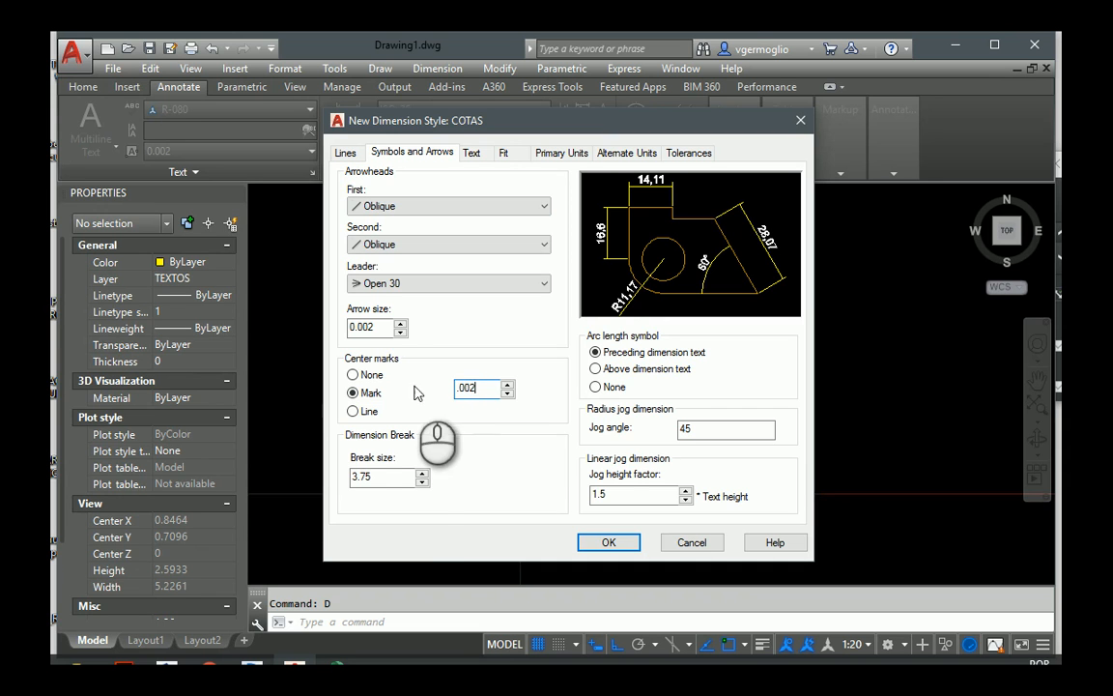
{"action": "left_click_drag", "start_coordinate": [394, 477], "coordinate": [312, 476]}
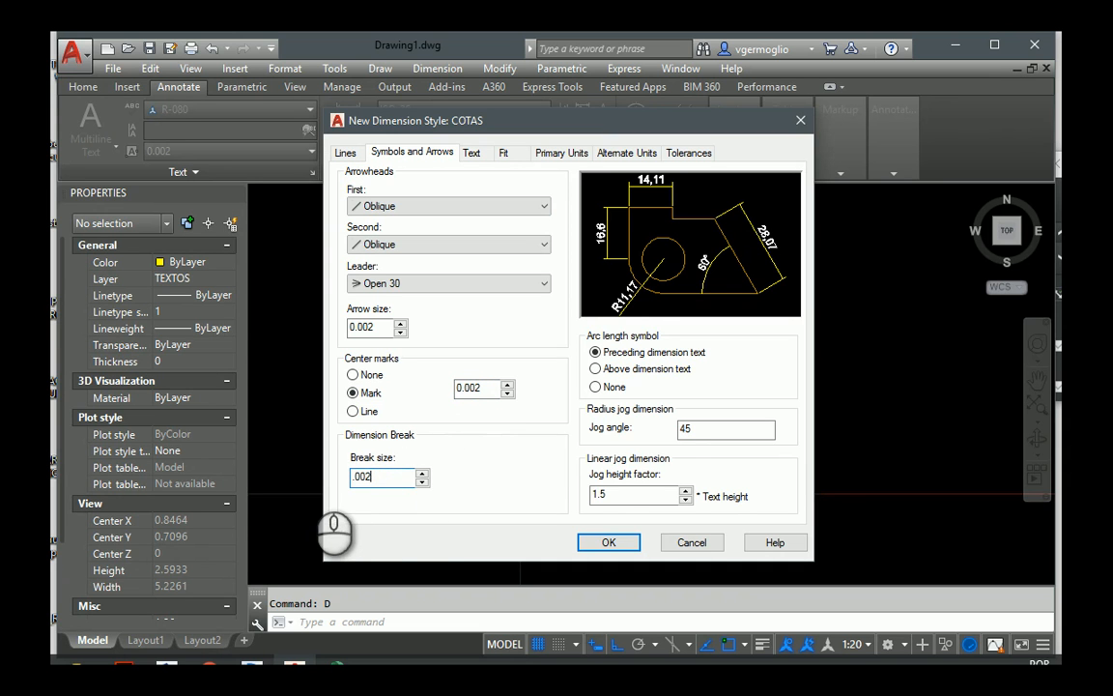
Place the arc length symbol above the dimension text and review the jog angle and jog height factor
{"action": "left_click", "coordinate": [705, 434]}
{"action": "left_click_drag", "start_coordinate": [706, 434], "coordinate": [640, 436]}
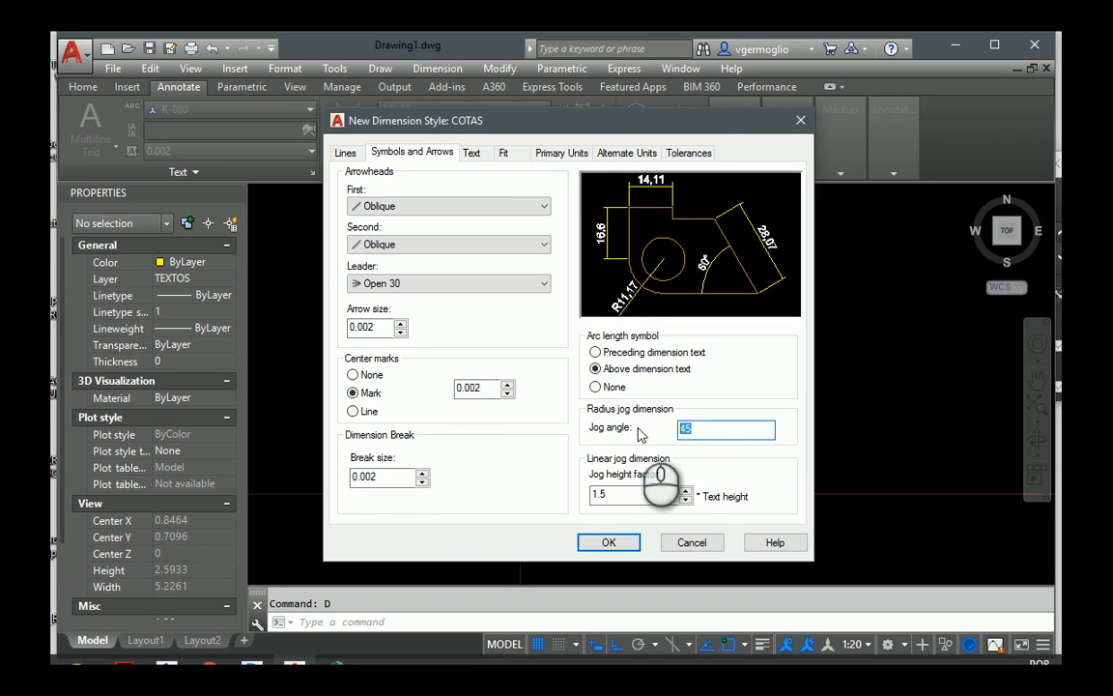
{"action": "left_click_drag", "start_coordinate": [638, 497], "coordinate": [549, 496]}
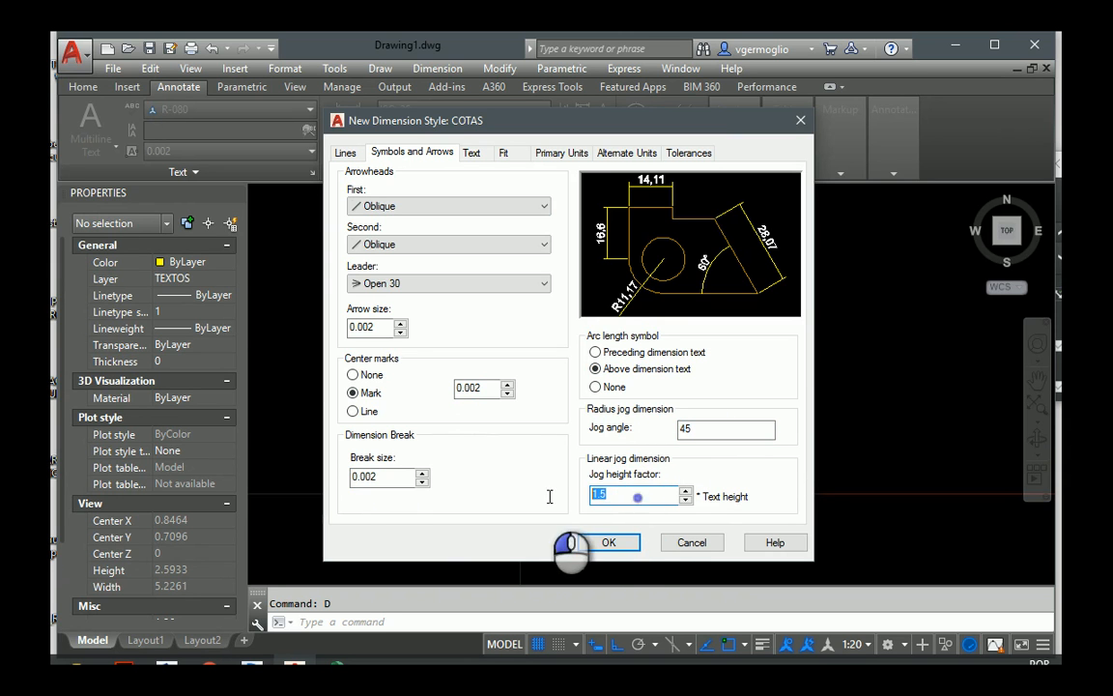
Check the R-080 text style's settings, then assign it to the COTAS dimension text with the color ByLayer
{"action": "left_click", "coordinate": [470, 153]}
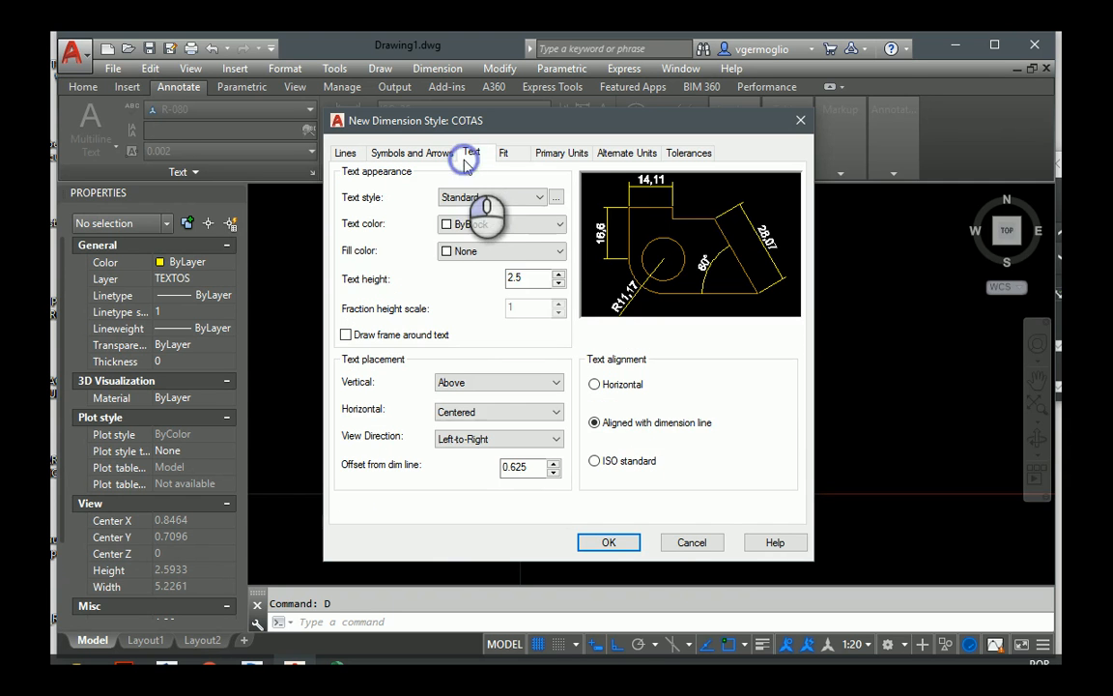
{"action": "left_click", "coordinate": [555, 197]}
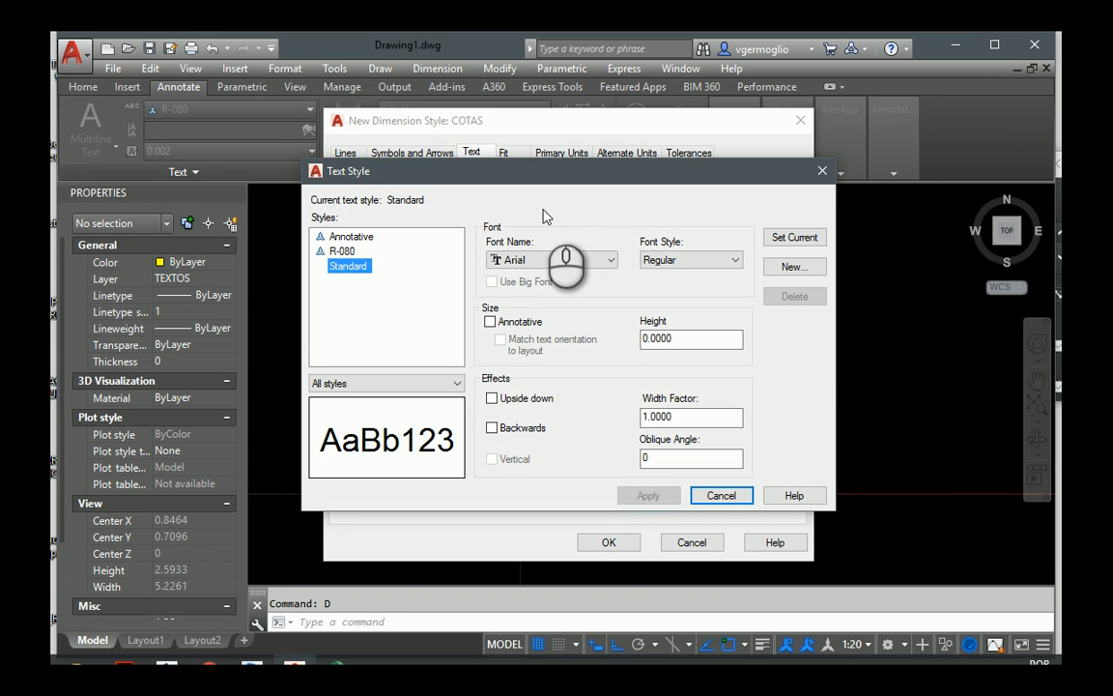
{"action": "left_click", "coordinate": [342, 252]}
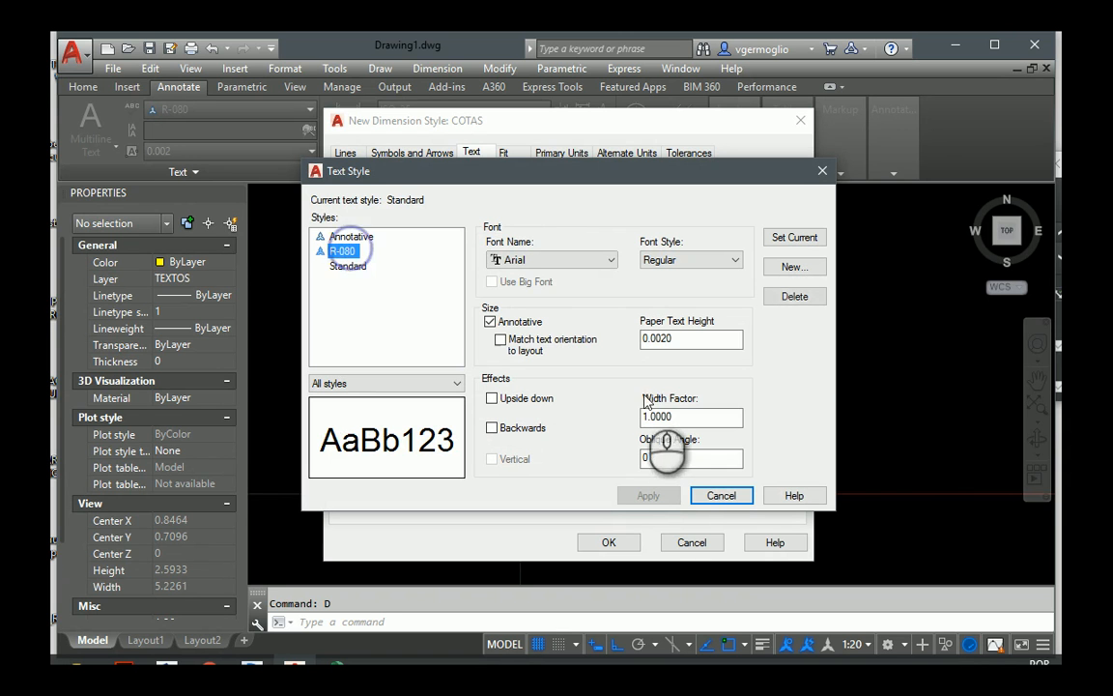
{"action": "left_click", "coordinate": [723, 496]}
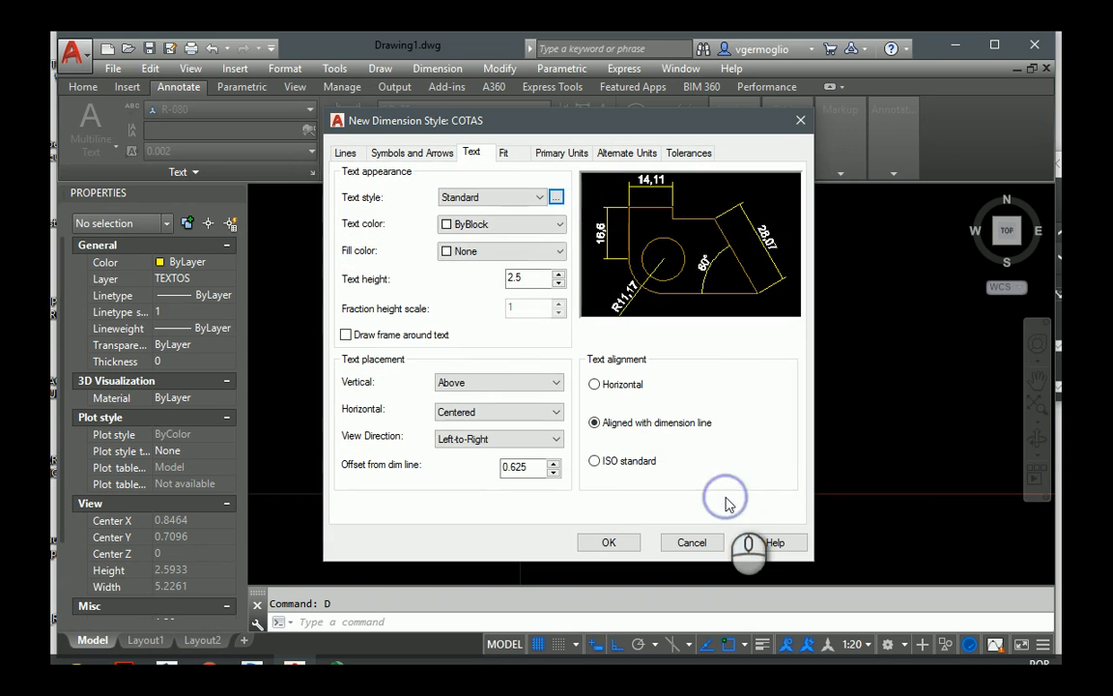
{"action": "left_click", "coordinate": [539, 197]}
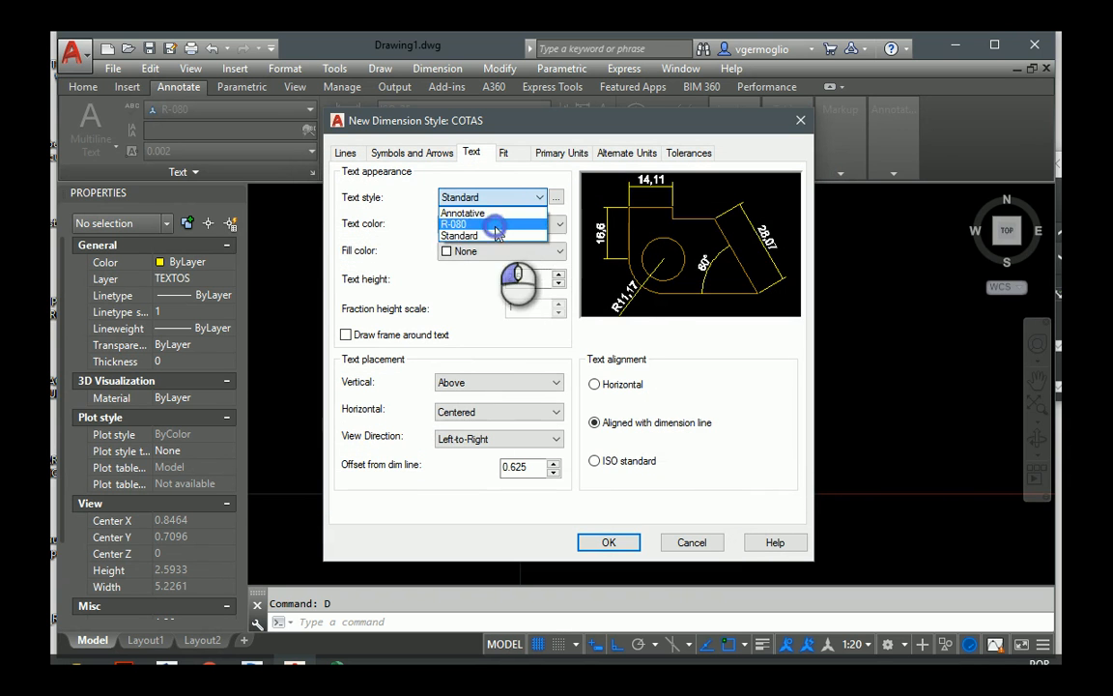
{"action": "left_click", "coordinate": [502, 224]}
{"action": "left_click", "coordinate": [556, 225]}
{"action": "left_click", "coordinate": [493, 244]}
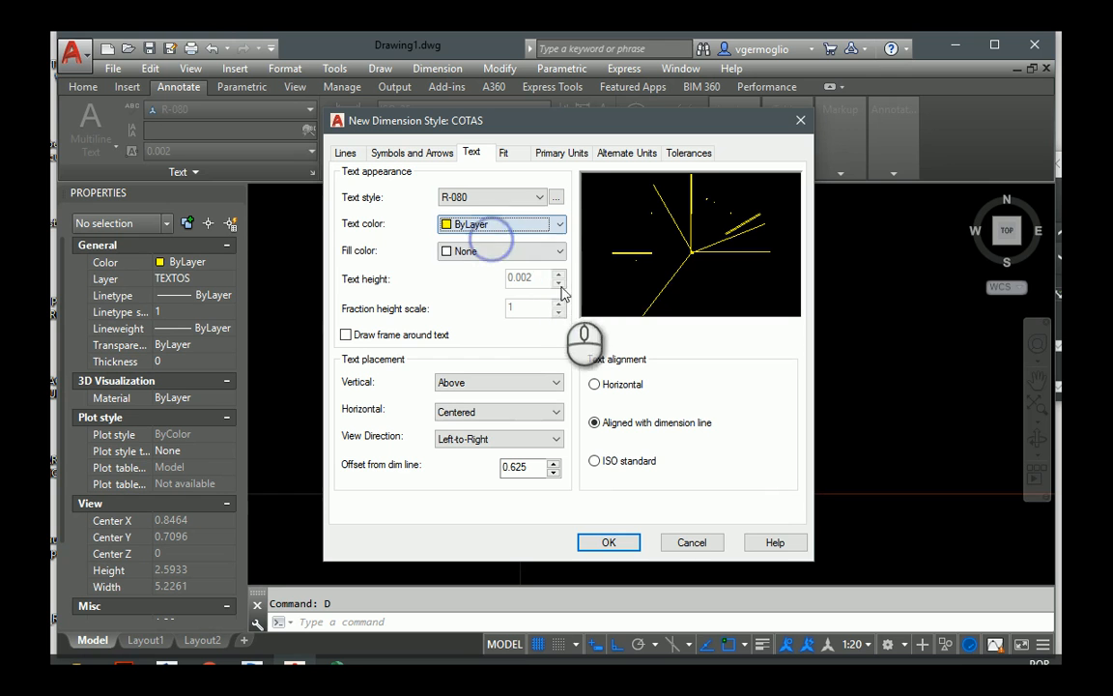
Place the dimension text vertically Above and set its offset from the dimension line to 0.001
{"action": "left_click", "coordinate": [551, 383]}
{"action": "left_click", "coordinate": [549, 387]}
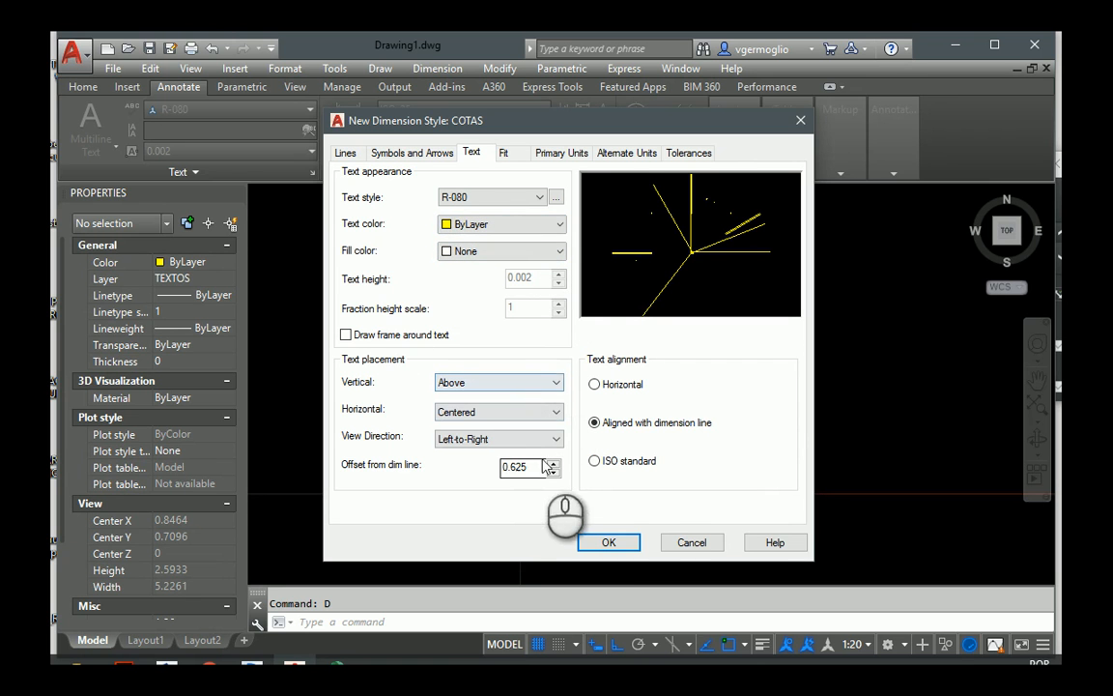
{"action": "left_click_drag", "start_coordinate": [547, 466], "coordinate": [468, 468]}
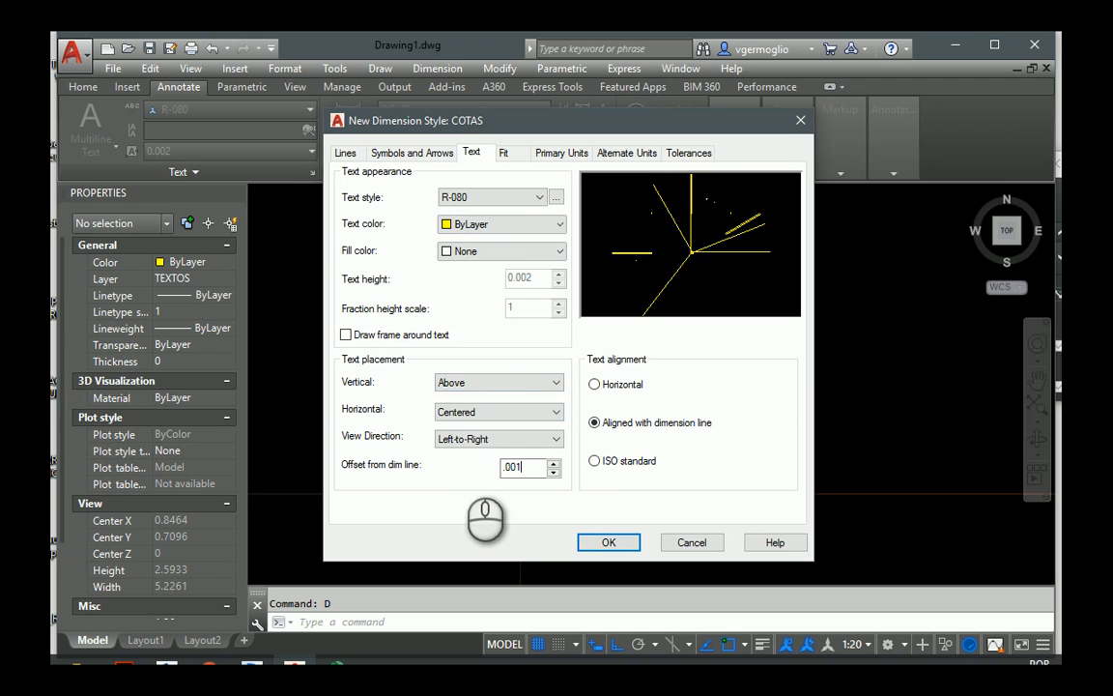
{"action": "type", "text": ".001"}
Always keep the text between the extension lines and make the COTAS dimension features annotative
{"action": "left_click", "coordinate": [503, 153]}
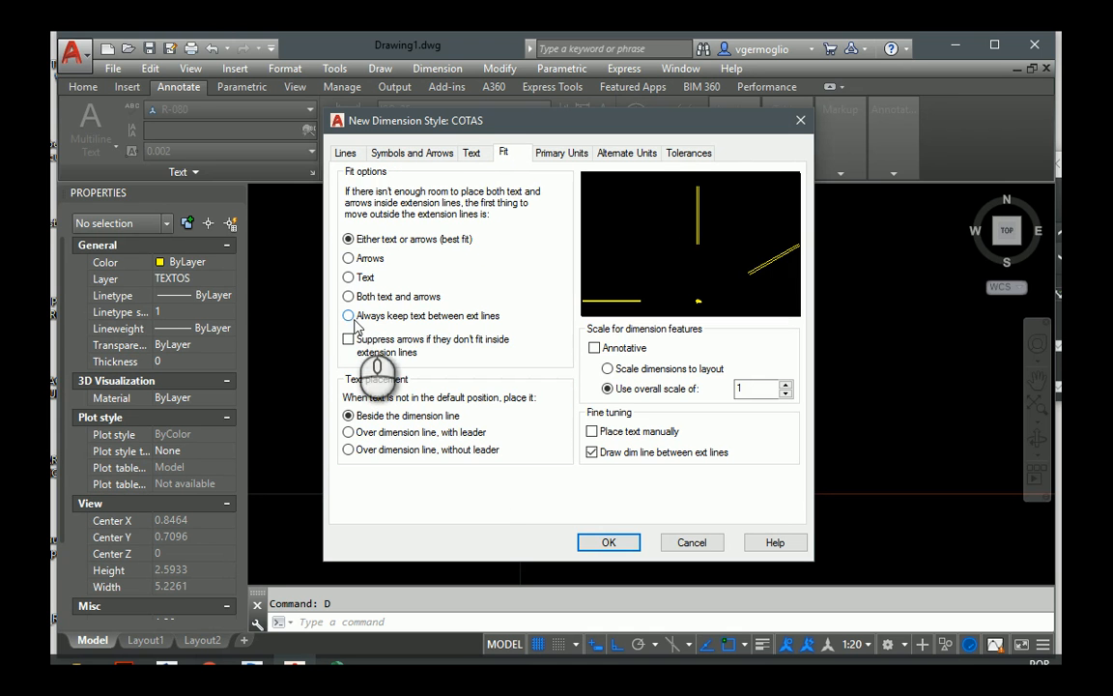
{"action": "left_click", "coordinate": [349, 317]}
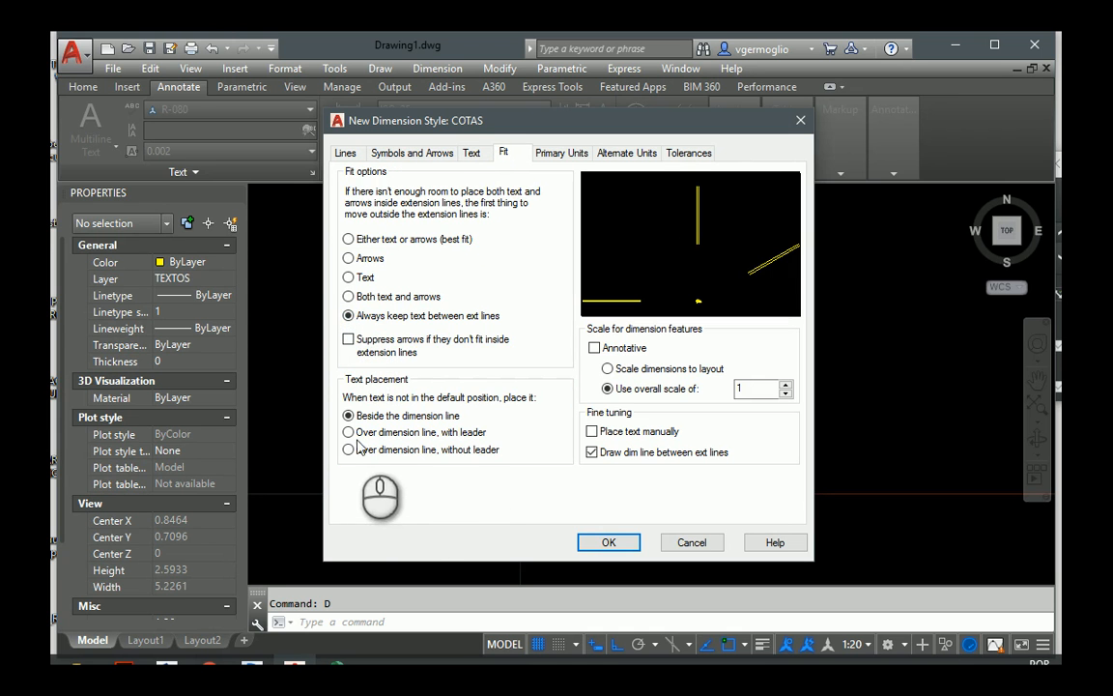
{"action": "left_click", "coordinate": [595, 349]}
Set the baseline spacing, the extension beyond ticks and the extension beyond dimension lines to 0.002
{"action": "left_click", "coordinate": [415, 154]}
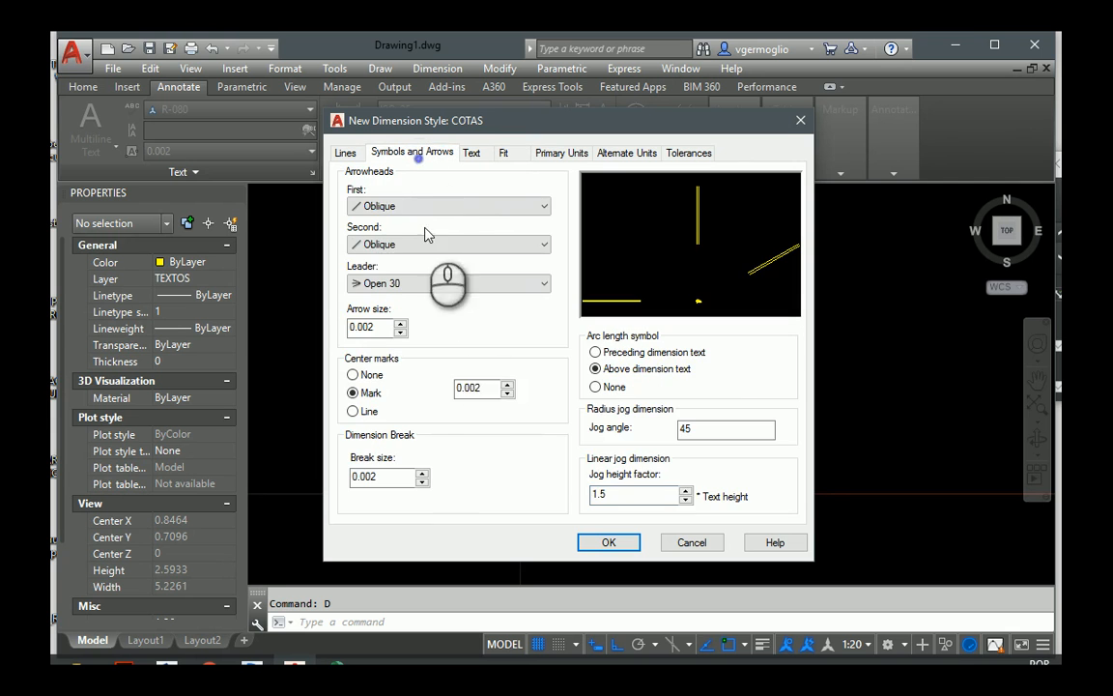
{"action": "left_click", "coordinate": [345, 153]}
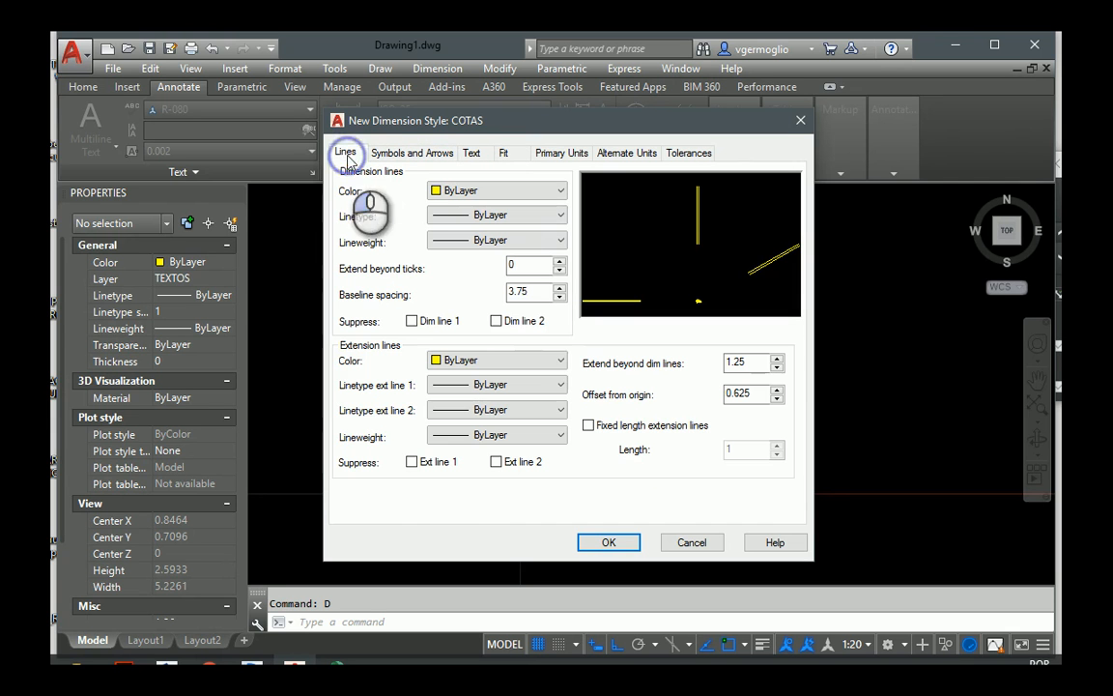
{"action": "double_click", "coordinate": [526, 293]}
{"action": "key", "text": "BackSpace"}
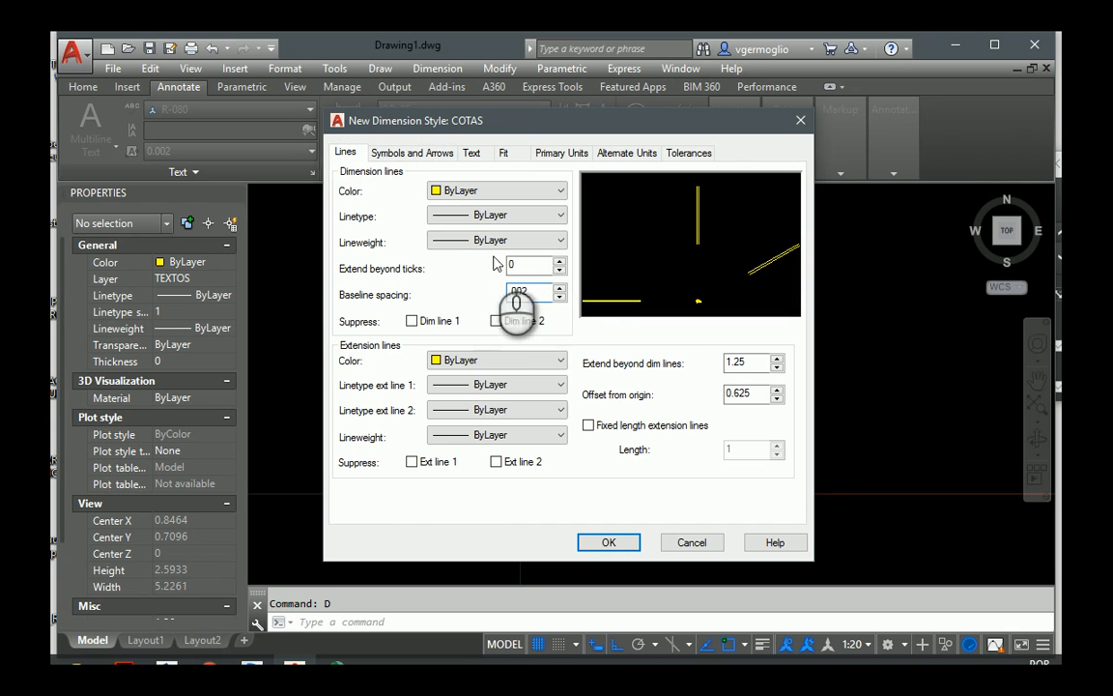
{"action": "double_click", "coordinate": [532, 265]}
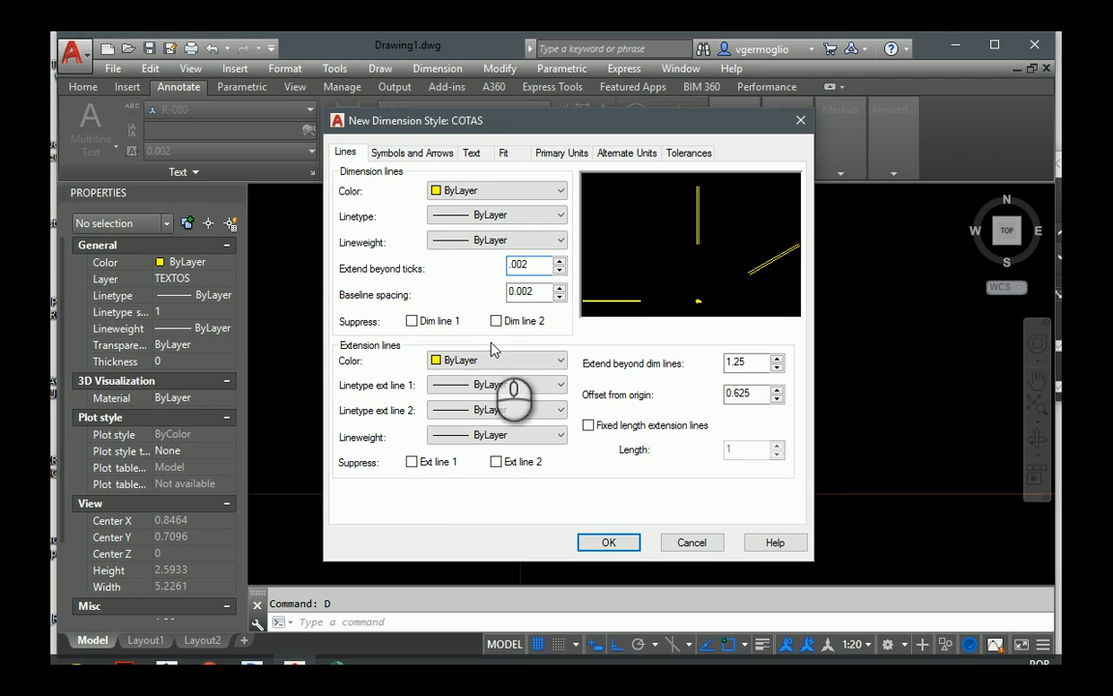
{"action": "double_click", "coordinate": [746, 362]}
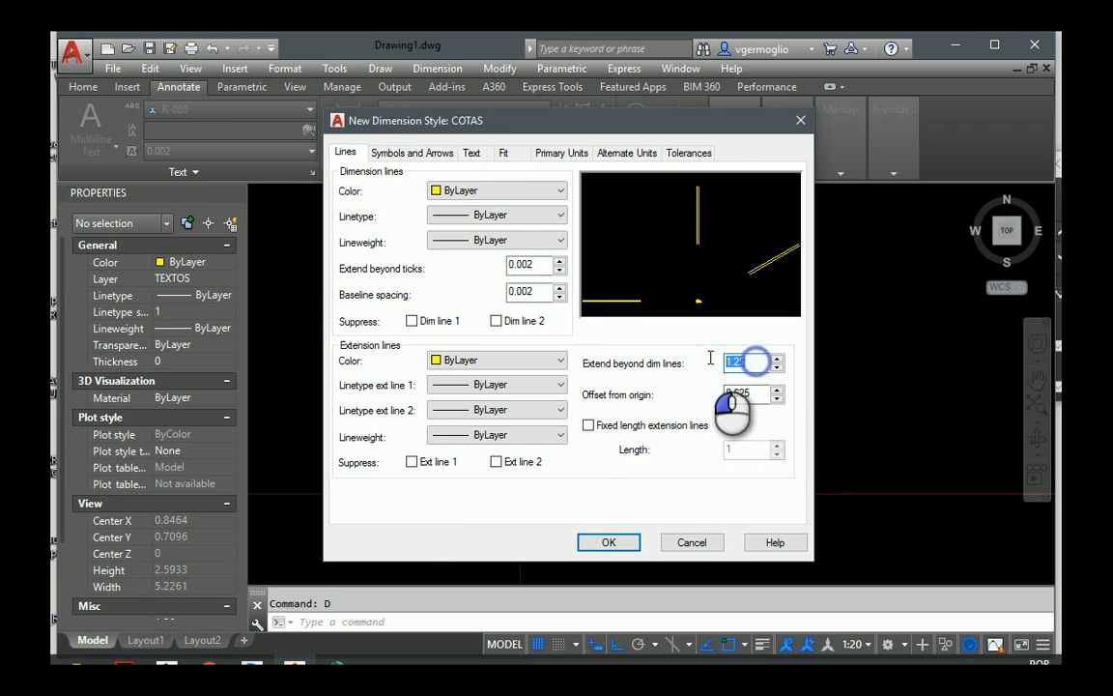
{"action": "key", "text": "BackSpace"}
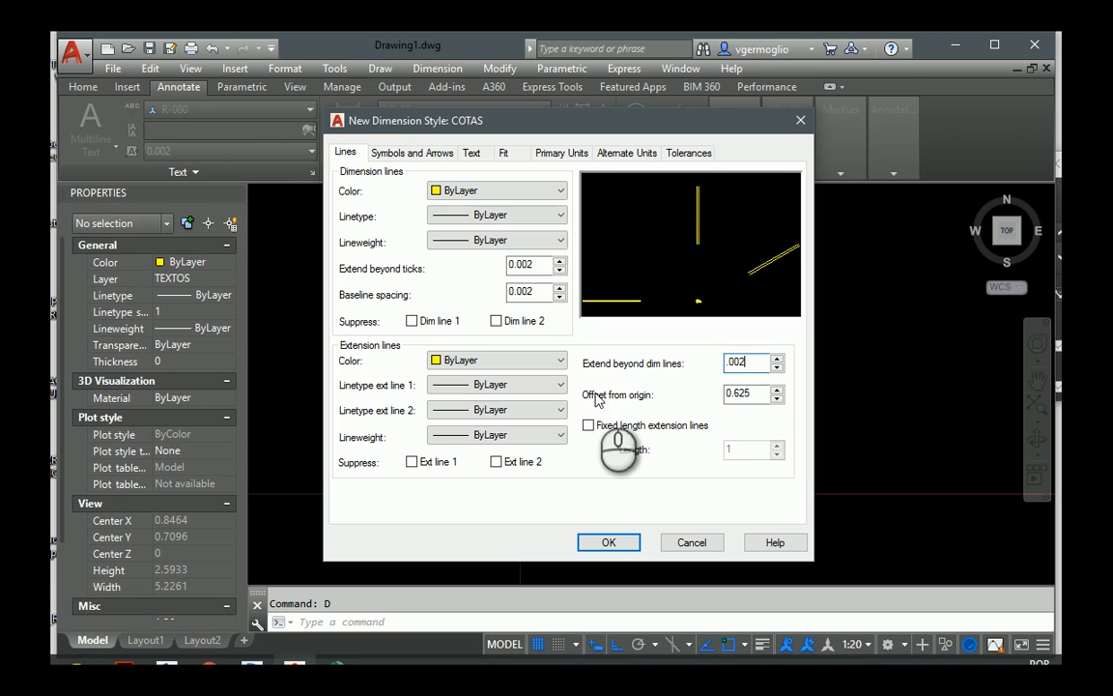
Enable fixed length extension lines with a length of 0.006 and set their offset from origin to 0.001
{"action": "double_click", "coordinate": [735, 393]}
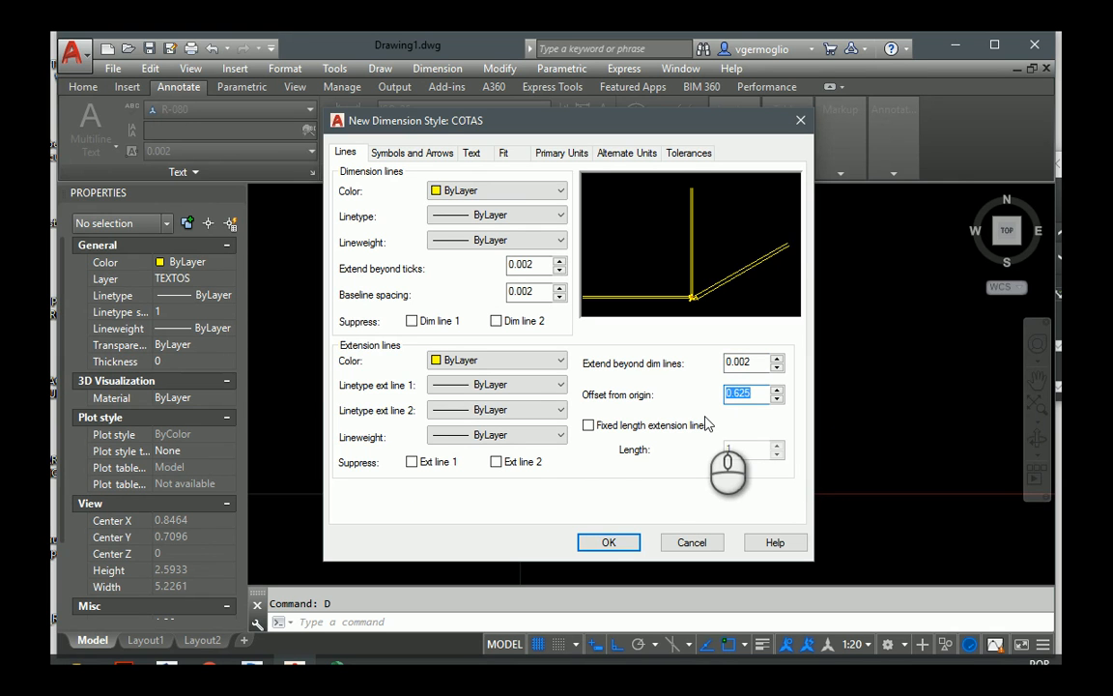
{"action": "left_click", "coordinate": [590, 427]}
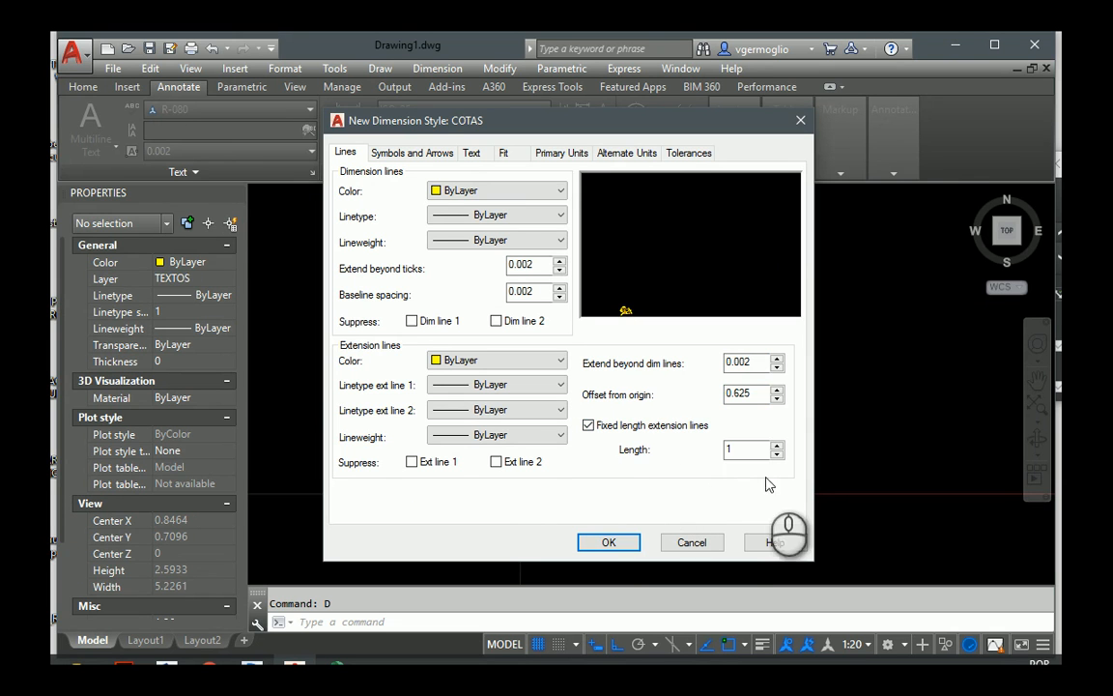
{"action": "double_click", "coordinate": [740, 448]}
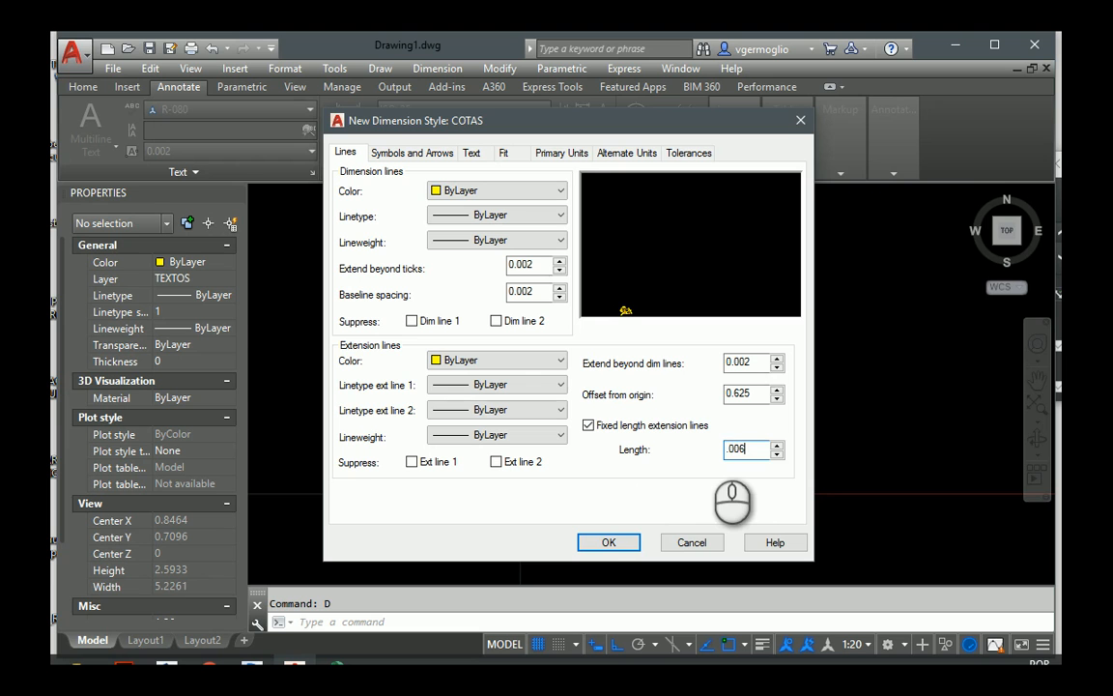
{"action": "double_click", "coordinate": [746, 394]}
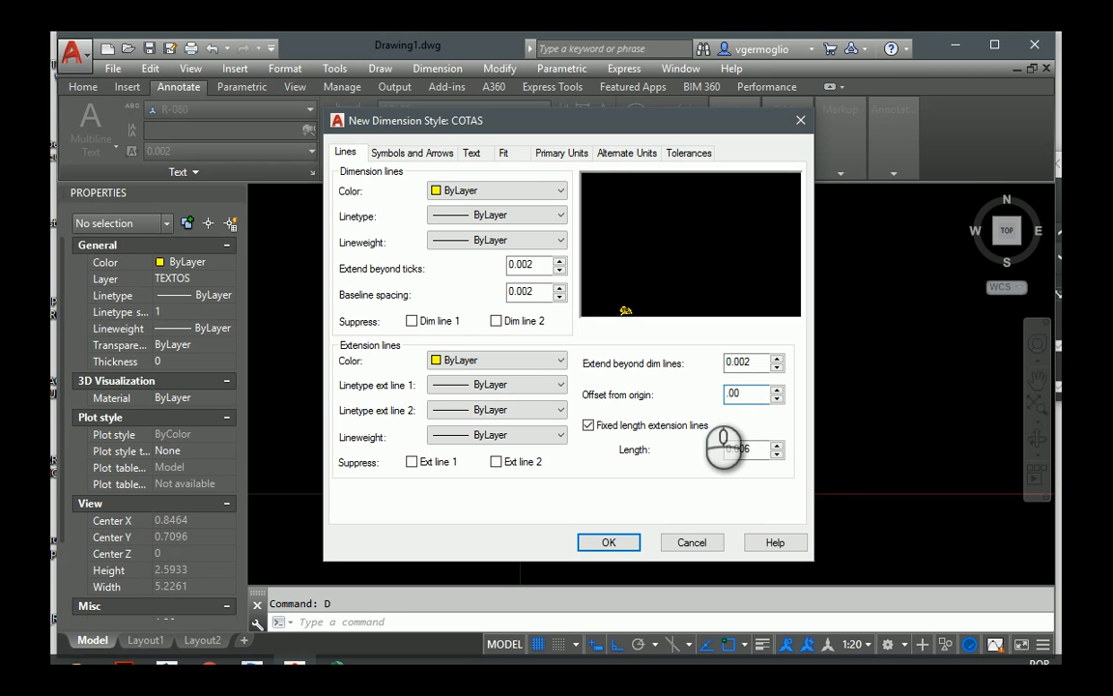
{"action": "left_click", "coordinate": [756, 448]}
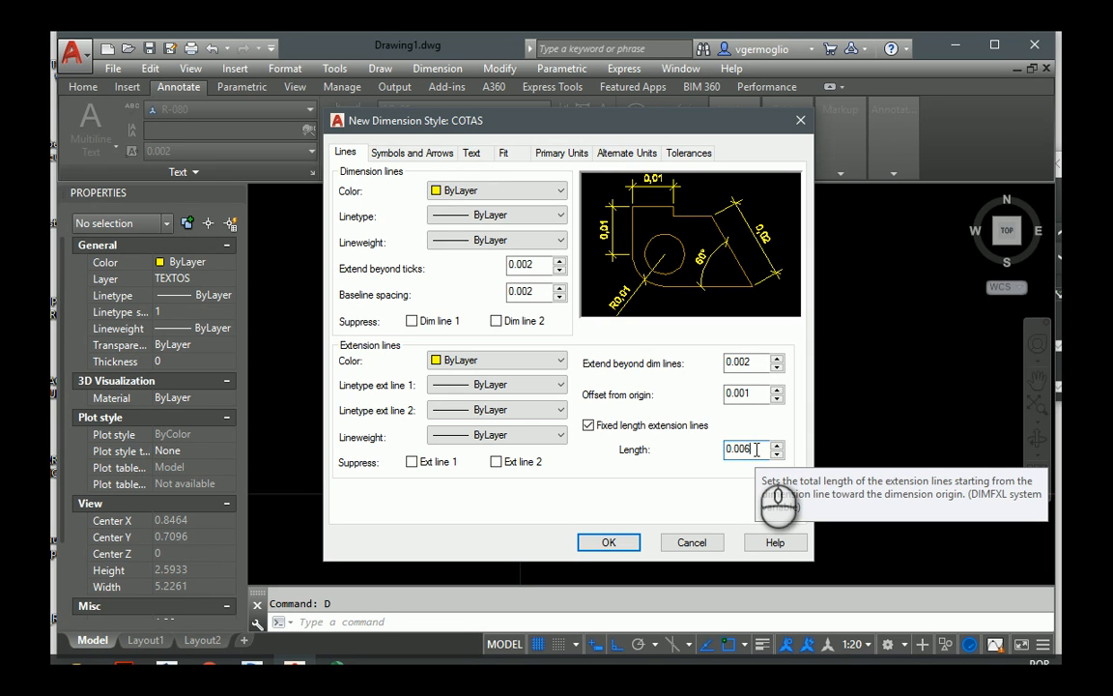
Review the text, fit and primary units settings, then accept the COTAS style and close the Dimension Style Manager
{"action": "left_click", "coordinate": [421, 152]}
{"action": "left_click", "coordinate": [474, 154]}
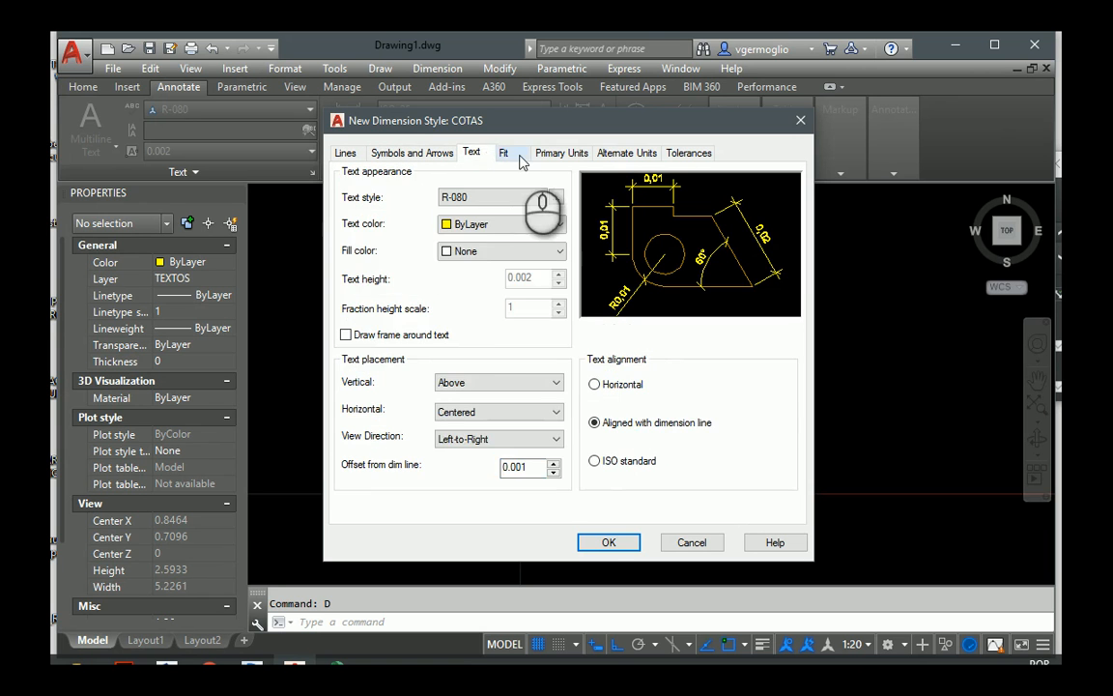
{"action": "left_click", "coordinate": [504, 154]}
{"action": "left_click", "coordinate": [552, 157]}
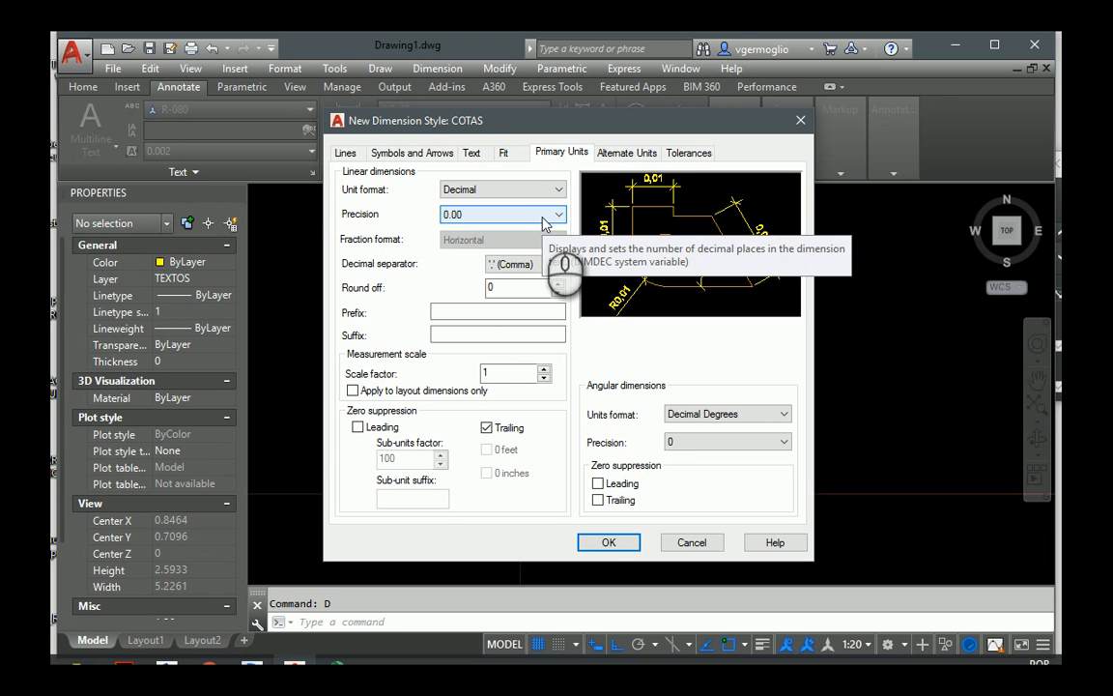
{"action": "left_click", "coordinate": [609, 543]}
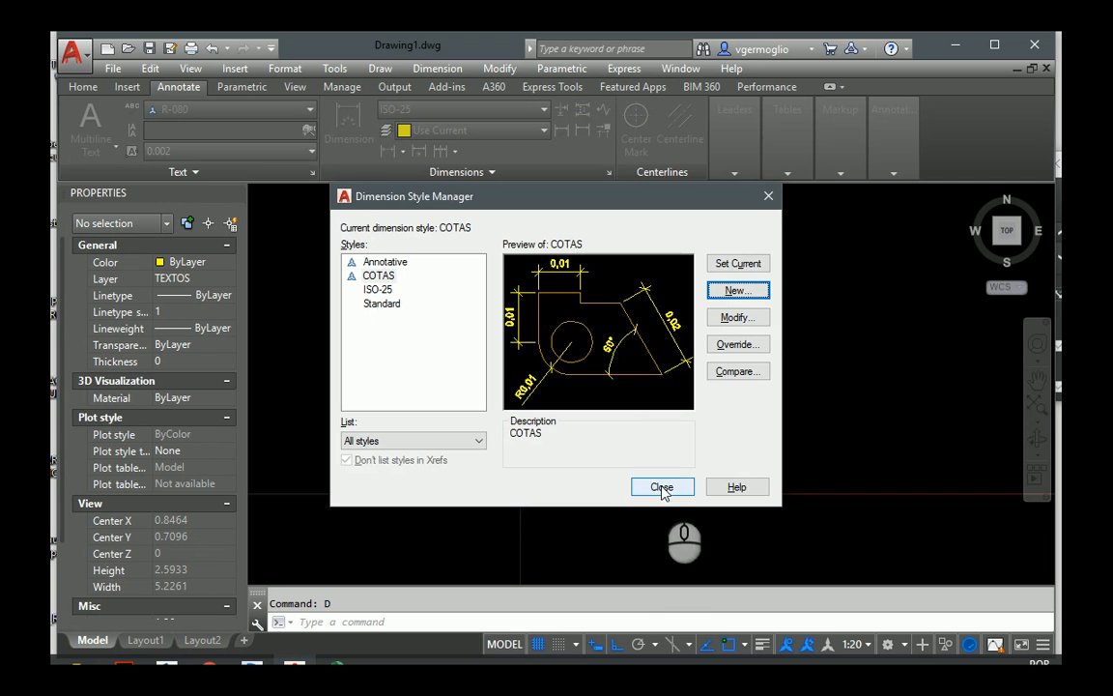
{"action": "left_click", "coordinate": [677, 483]}
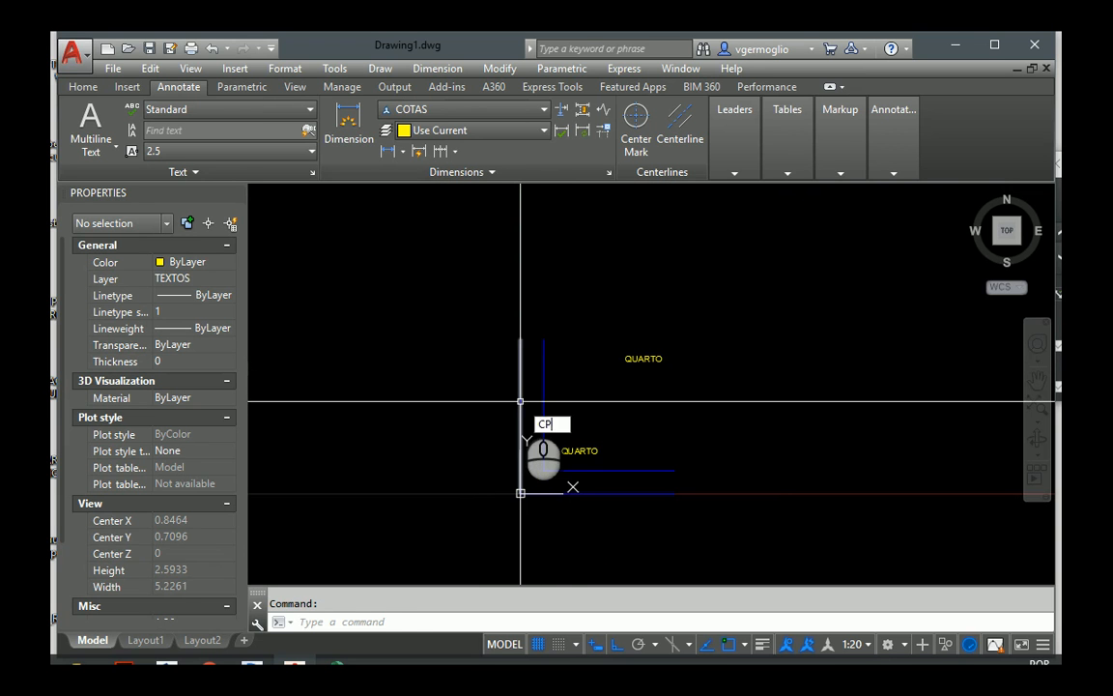
Copy the two vertical wall lines 3.15 to the right, and once more at the same spacing beyond that copy
{"action": "key", "text": "Return"}
{"action": "left_click", "coordinate": [591, 416]}
{"action": "left_click", "coordinate": [484, 286]}
{"action": "key", "text": "Return"}
{"action": "left_click", "coordinate": [477, 285]}
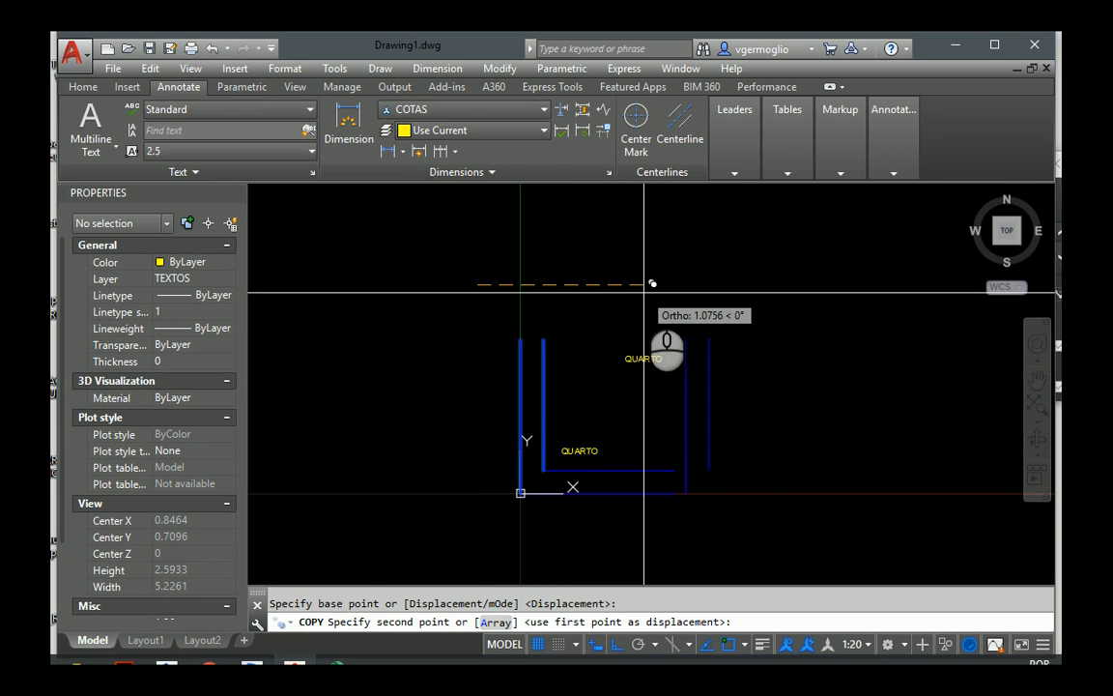
{"action": "type", "text": "3.15"}
{"action": "key", "text": "Return"}
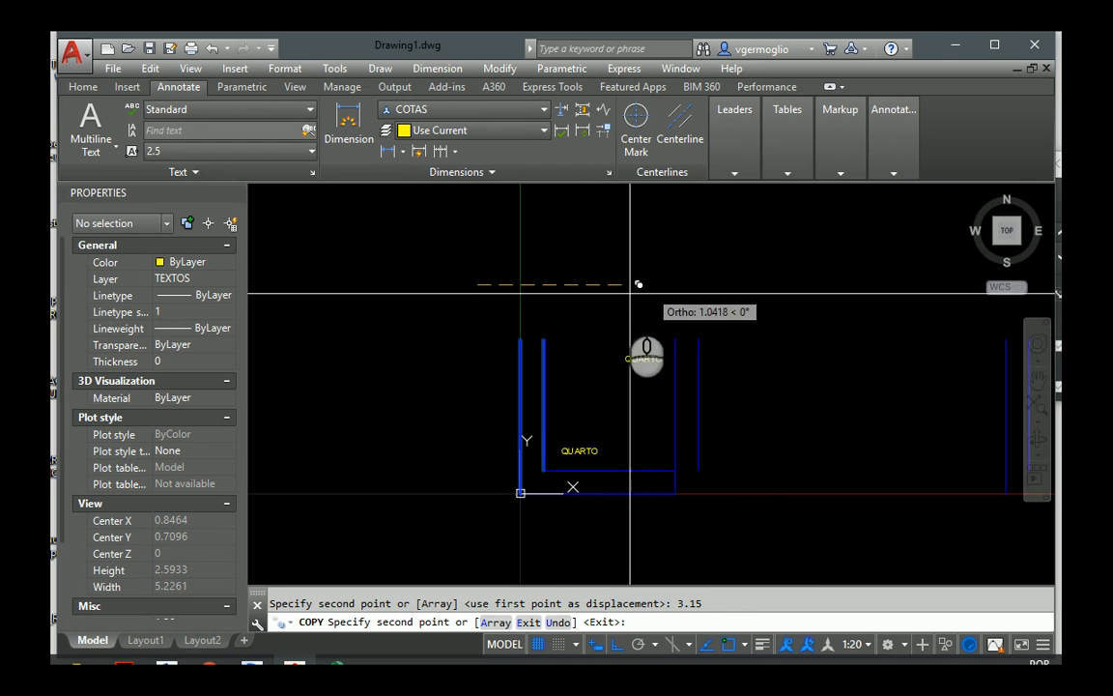
{"action": "scroll", "coordinate": [631, 282], "scroll_direction": "down", "scroll_amount": 3}
{"action": "type", "text": "6.4406"}
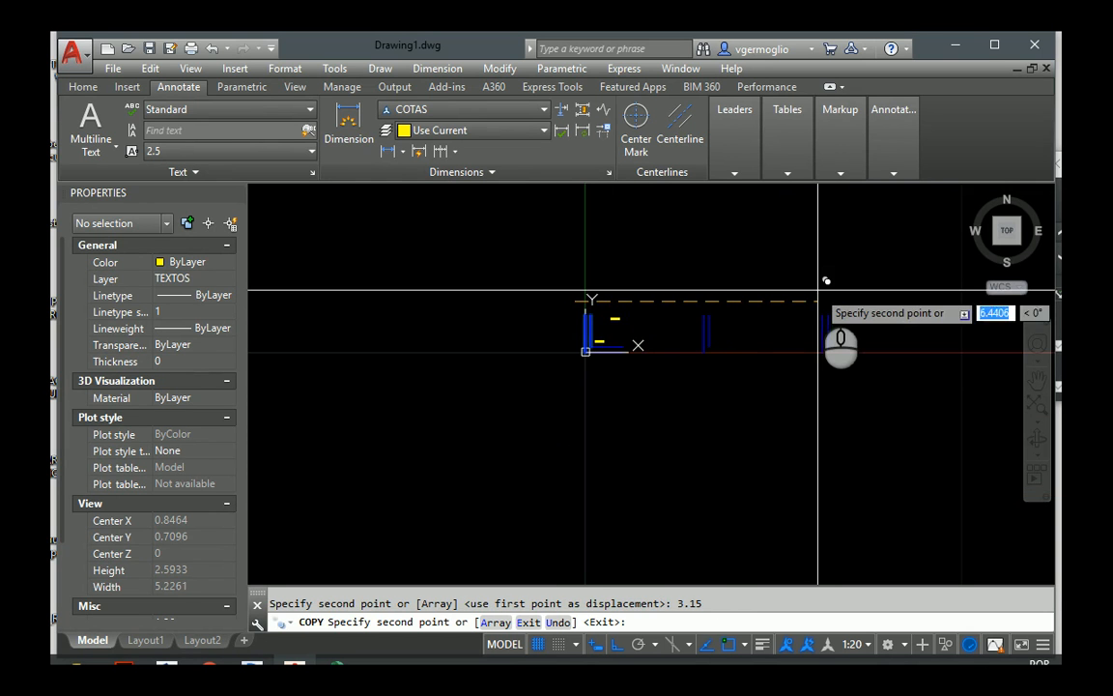
{"action": "left_click", "coordinate": [826, 281]}
{"action": "key", "text": "Return"}
Fillet the inner and outer horizontal wall lines with the farthest right vertical wall lines to close the corner
{"action": "scroll", "coordinate": [833, 351], "scroll_direction": "up", "scroll_amount": 2}
{"action": "type", "text": "f"}
{"action": "key", "text": "Return"}
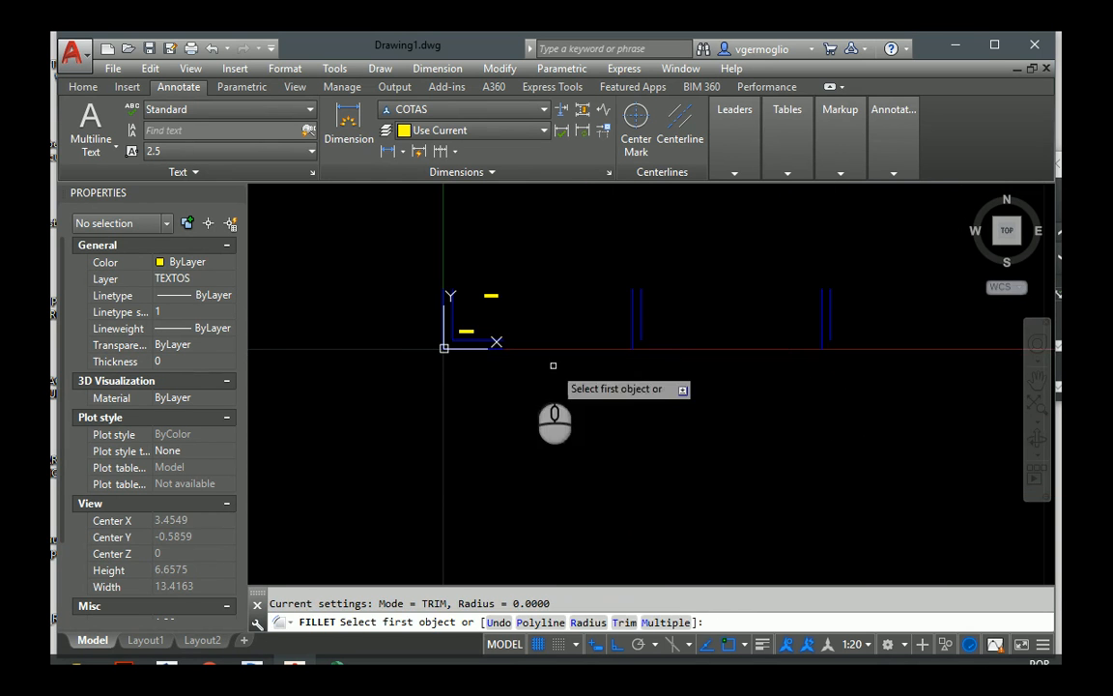
{"action": "left_click", "coordinate": [484, 341]}
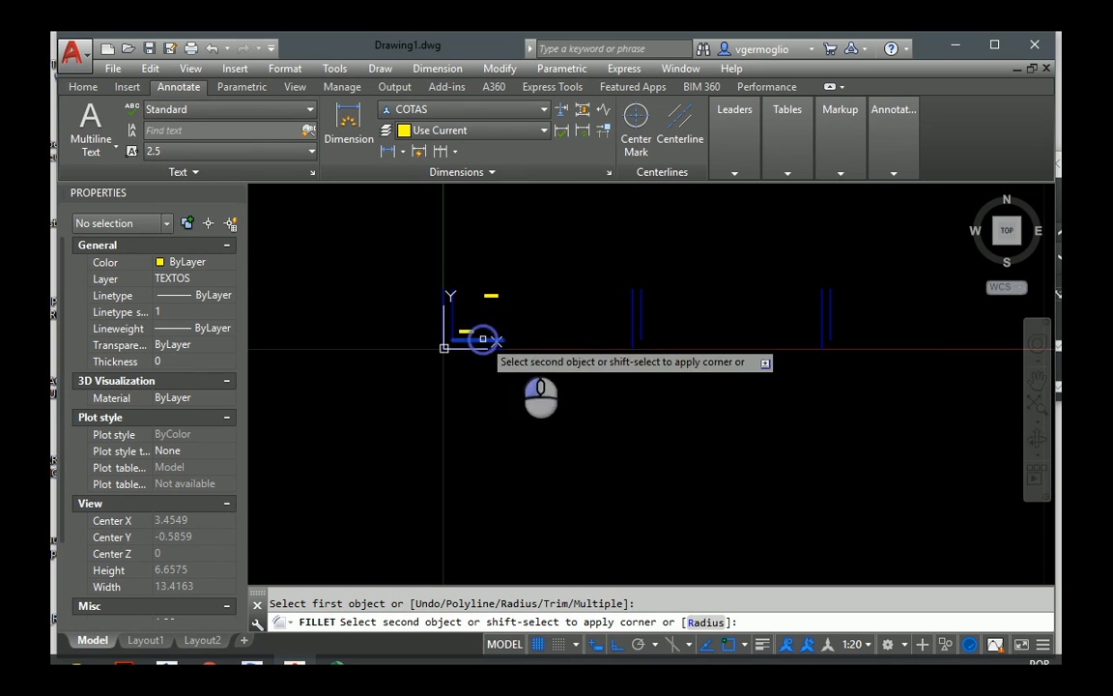
{"action": "left_click", "coordinate": [826, 324]}
{"action": "key", "text": "Return"}
{"action": "left_click", "coordinate": [678, 348]}
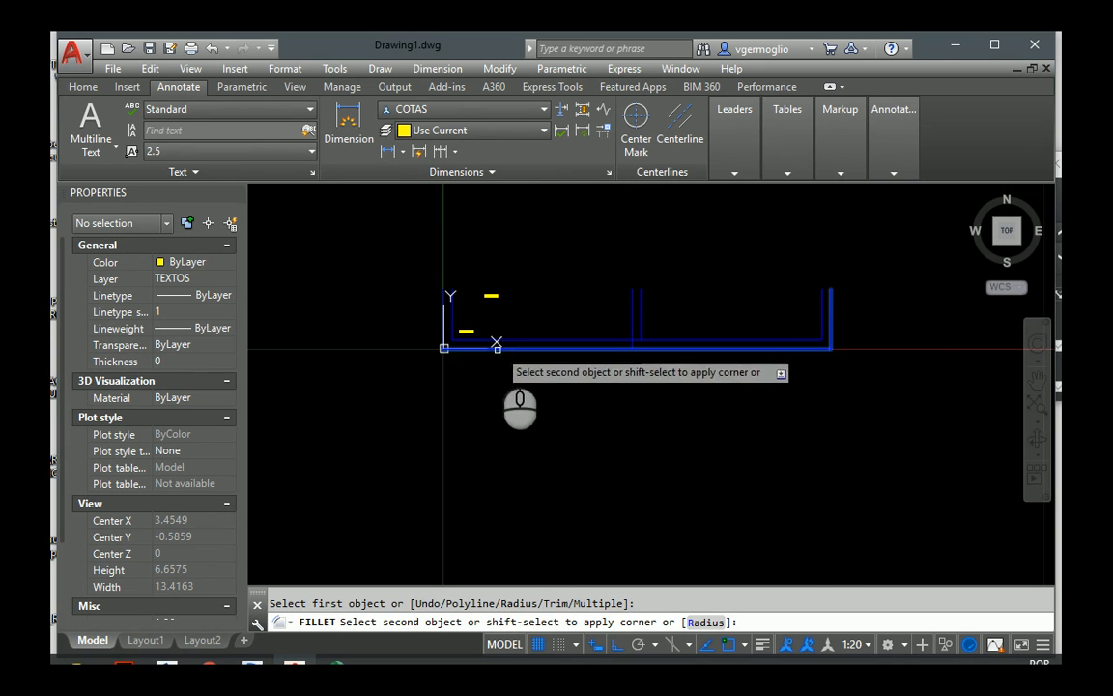
{"action": "key", "text": "Escape"}
Trim the surplus line segments where the middle partition wall meets the lower horizontal wall
{"action": "scroll", "coordinate": [745, 348], "scroll_direction": "up", "scroll_amount": 4}
{"action": "type", "text": "tr"}
{"action": "key", "text": "Return"}
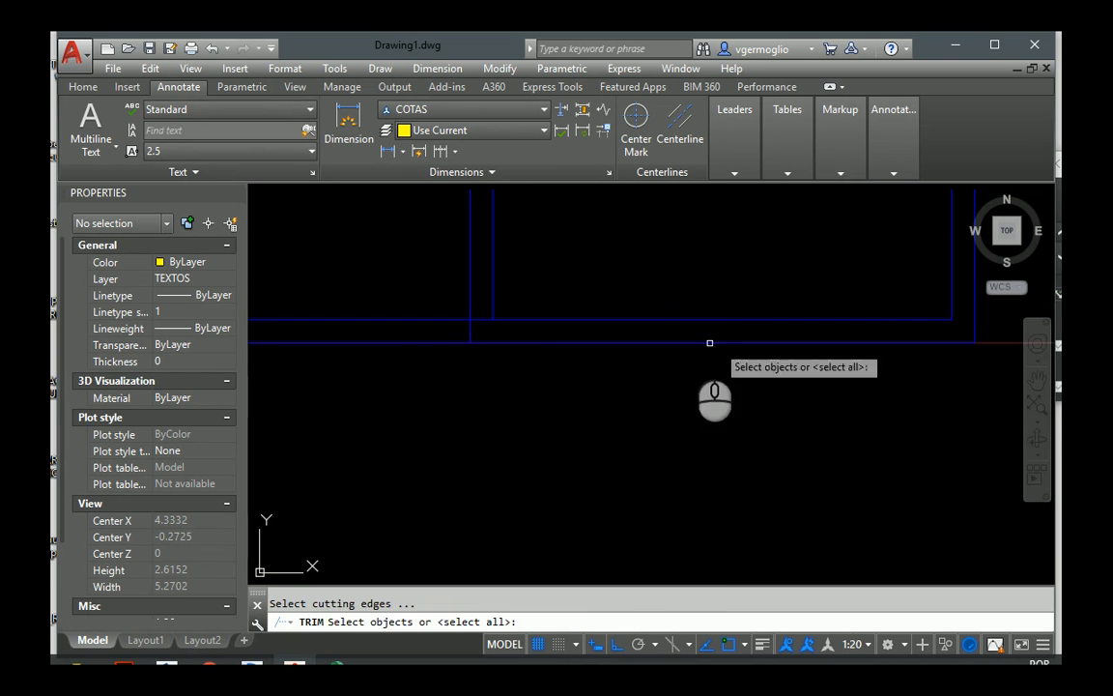
{"action": "key", "text": "Return"}
{"action": "left_click", "coordinate": [467, 331]}
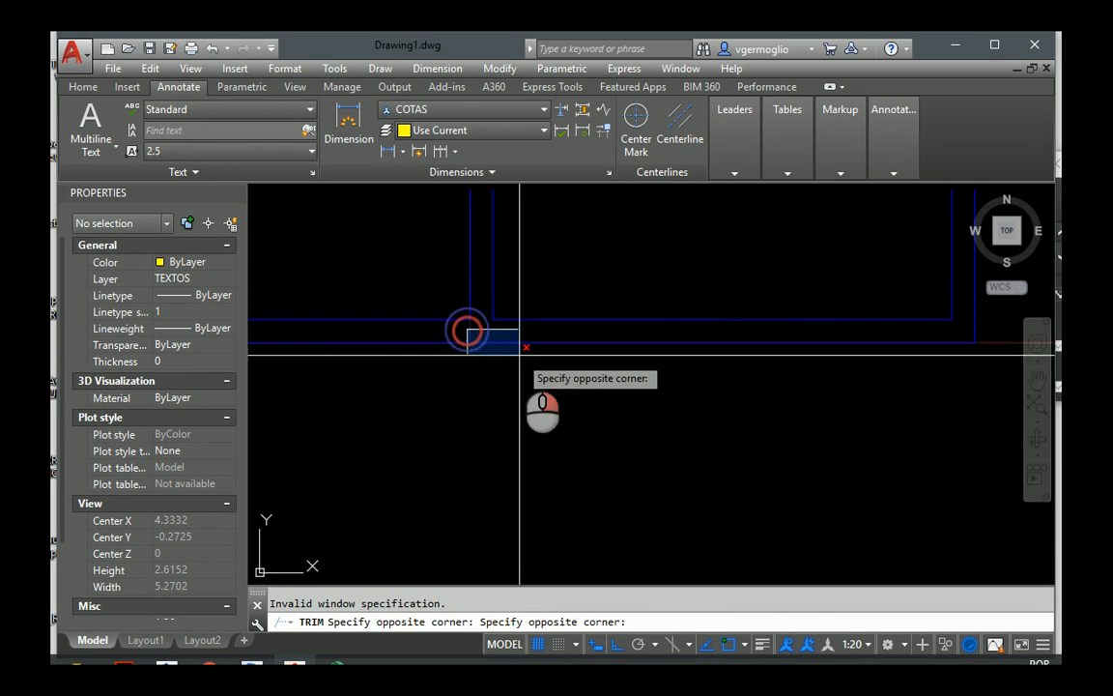
{"action": "left_click", "coordinate": [519, 355]}
{"action": "scroll", "coordinate": [522, 361], "scroll_direction": "down", "scroll_amount": 3}
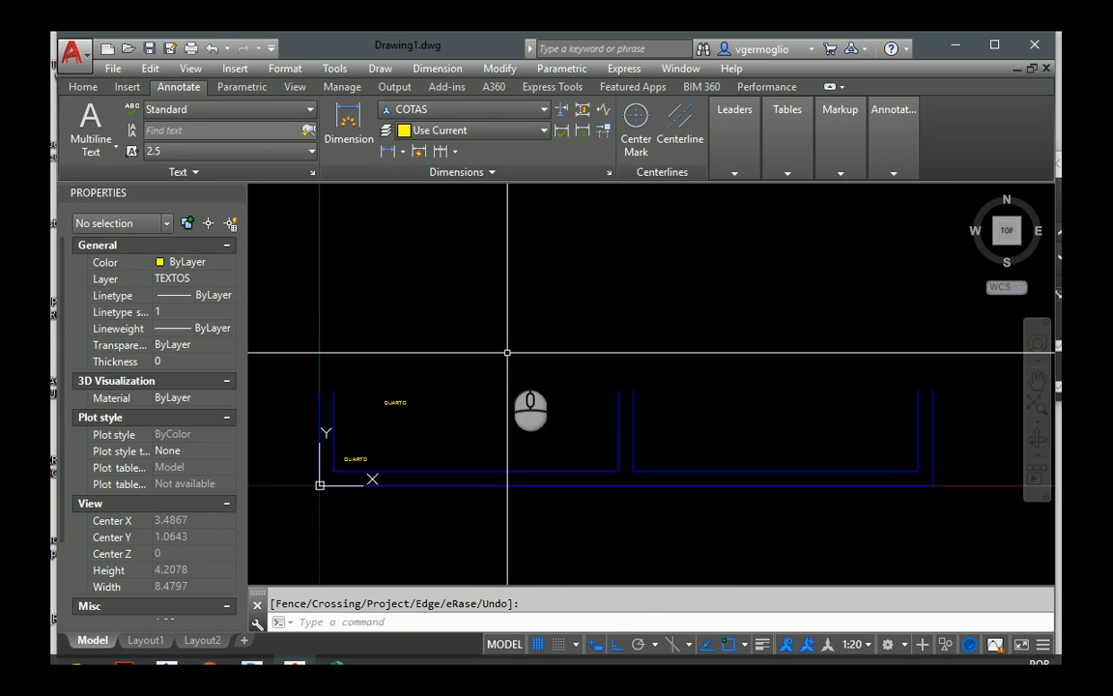
{"action": "type", "text": "q"}
{"action": "key", "text": "Escape"}
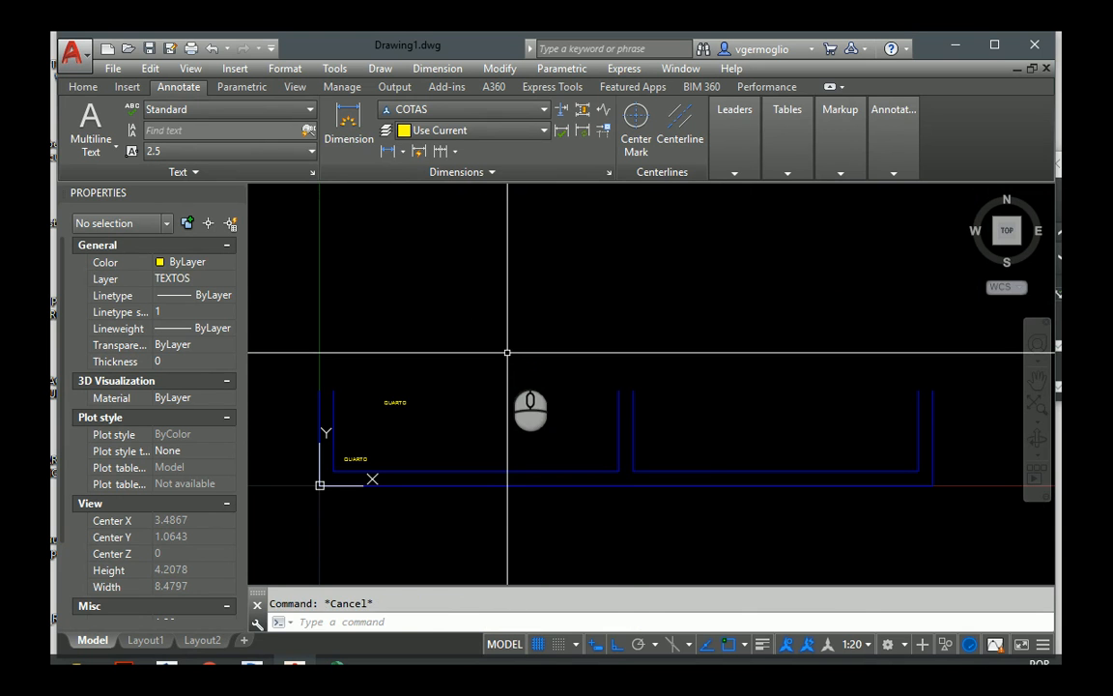
Create a layer named COTAS through the command-line layer command, make it current and give it color 1
{"action": "type", "text": "-layer"}
{"action": "key", "text": "Return"}
{"action": "type", "text": "M"}
{"action": "key", "text": "Return"}
{"action": "type", "text": "CO"}
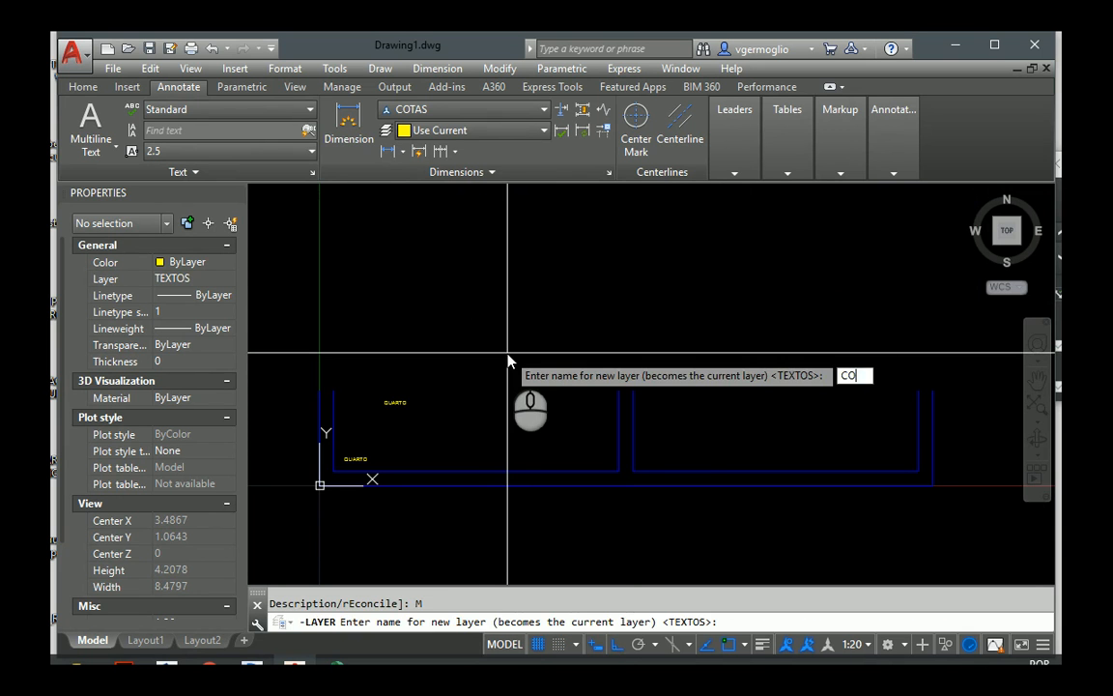
{"action": "type", "text": "TAS"}
{"action": "key", "text": "Return"}
{"action": "type", "text": "C"}
{"action": "key", "text": "Return"}
{"action": "type", "text": "1"}
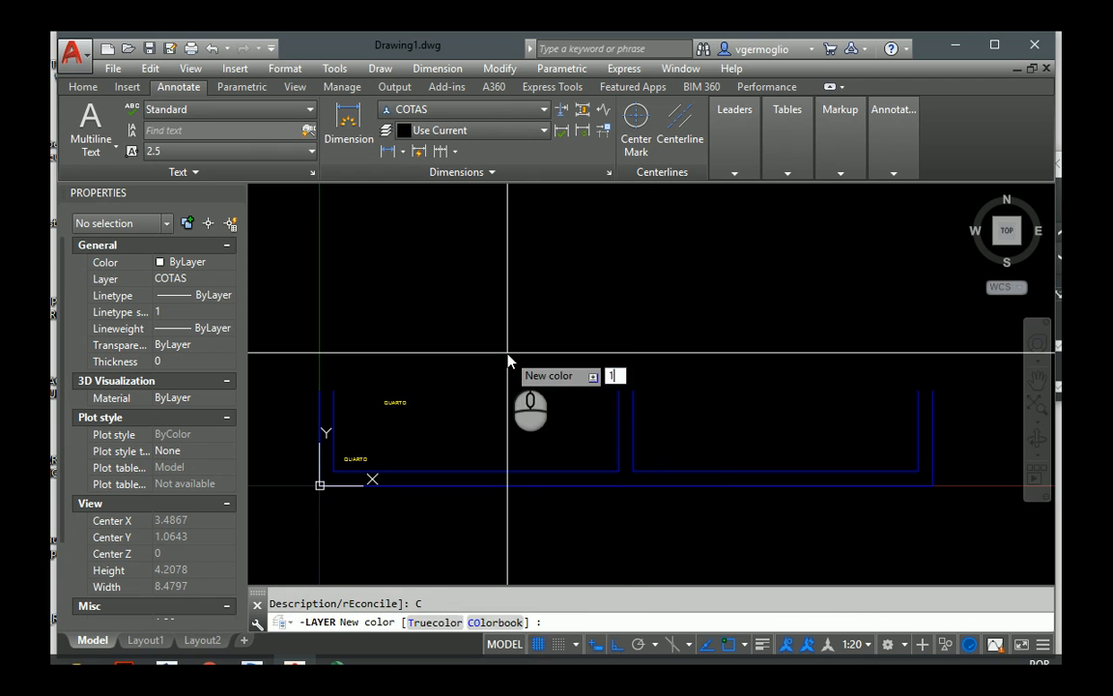
{"action": "key", "text": "Return"}
{"action": "key", "text": "Return"}
{"action": "key", "text": "Return"}
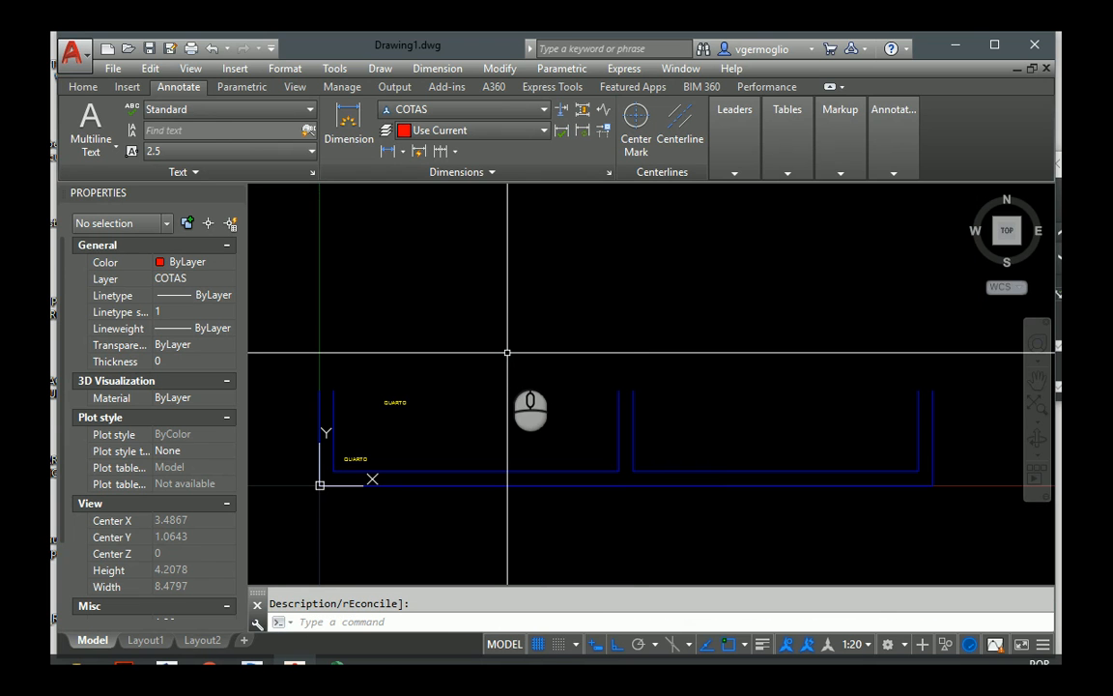
Add quick continuous dimensions across all six vertical wall lines, placing the dimension line just below the lower wall
{"action": "type", "text": "QDIM"}
{"action": "key", "text": "Return"}
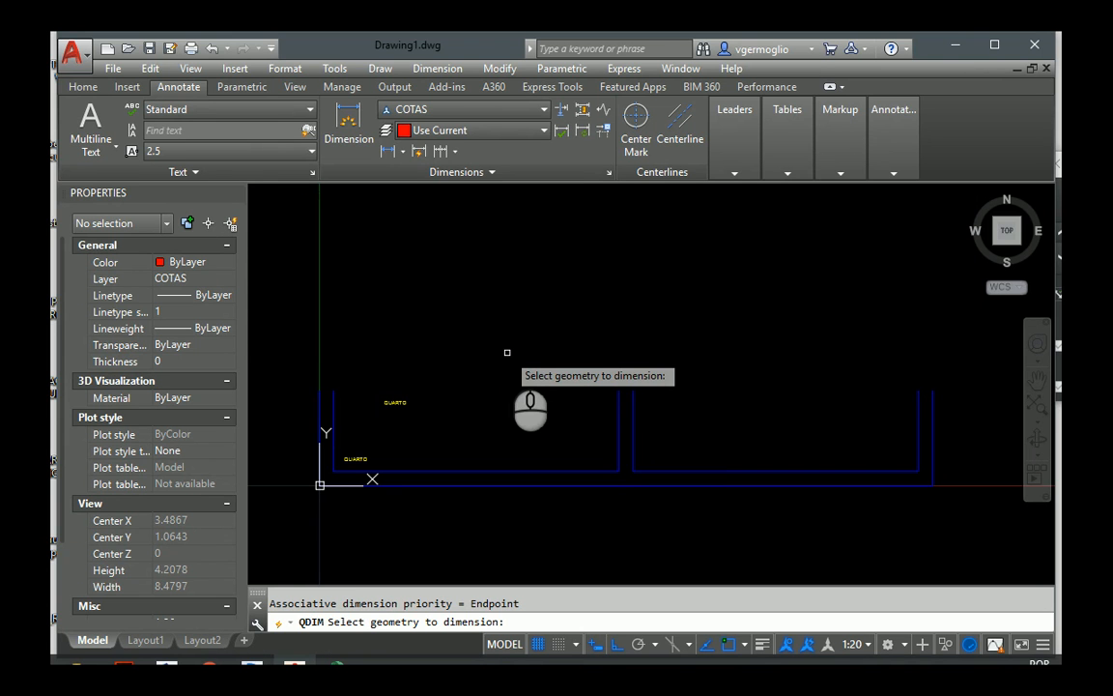
{"action": "scroll", "coordinate": [514, 354], "scroll_direction": "down", "scroll_amount": 1}
{"action": "scroll", "coordinate": [399, 427], "scroll_direction": "up", "scroll_amount": 2}
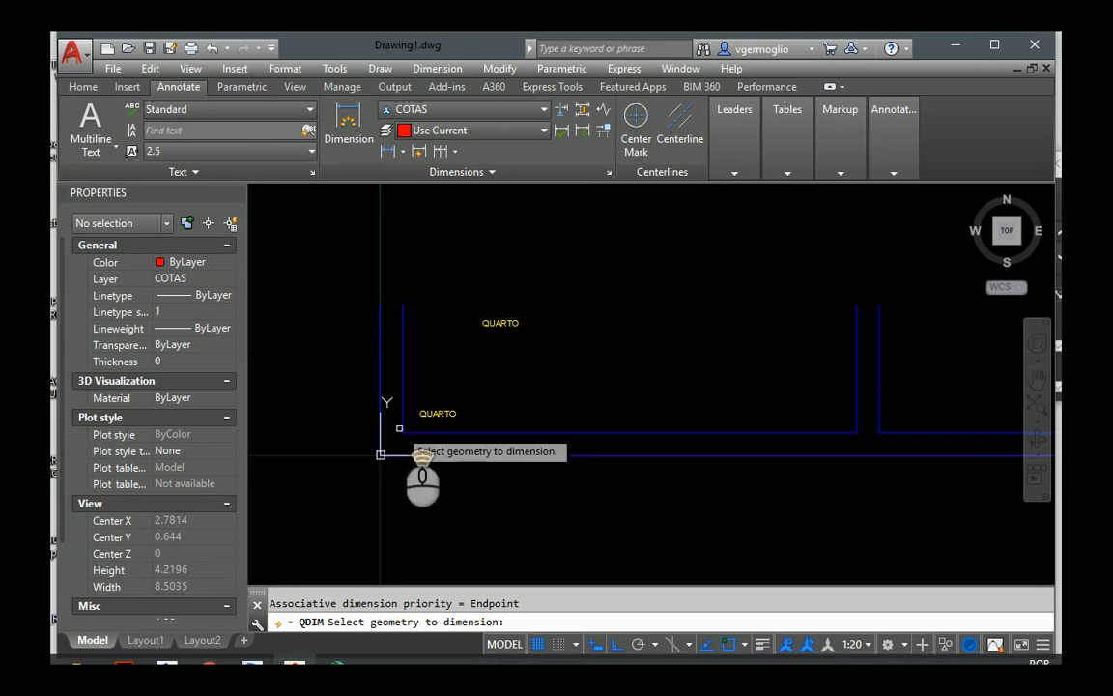
{"action": "scroll", "coordinate": [526, 402], "scroll_direction": "down", "scroll_amount": 1}
{"action": "scroll", "coordinate": [667, 396], "scroll_direction": "down", "scroll_amount": 2}
{"action": "mouse_move", "coordinate": [915, 392]}
{"action": "left_mouse_down"}
{"action": "mouse_move", "coordinate": [686, 427]}
{"action": "mouse_move", "coordinate": [634, 381]}
{"action": "left_mouse_up"}
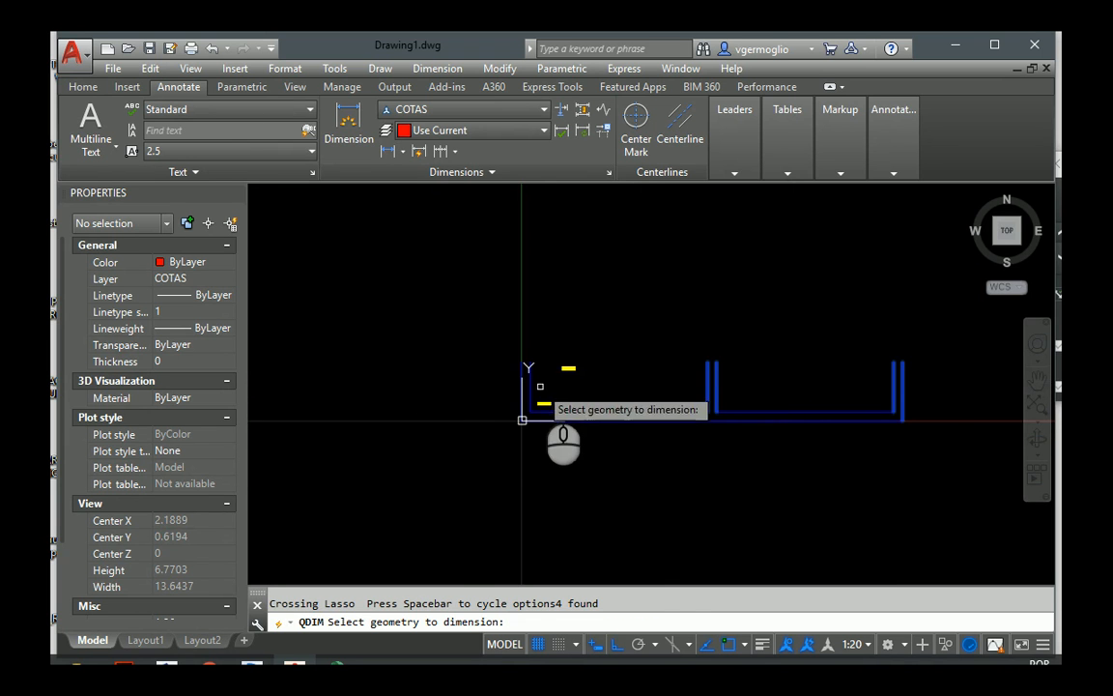
{"action": "left_click", "coordinate": [527, 384]}
{"action": "left_click", "coordinate": [532, 380]}
{"action": "left_click", "coordinate": [522, 375]}
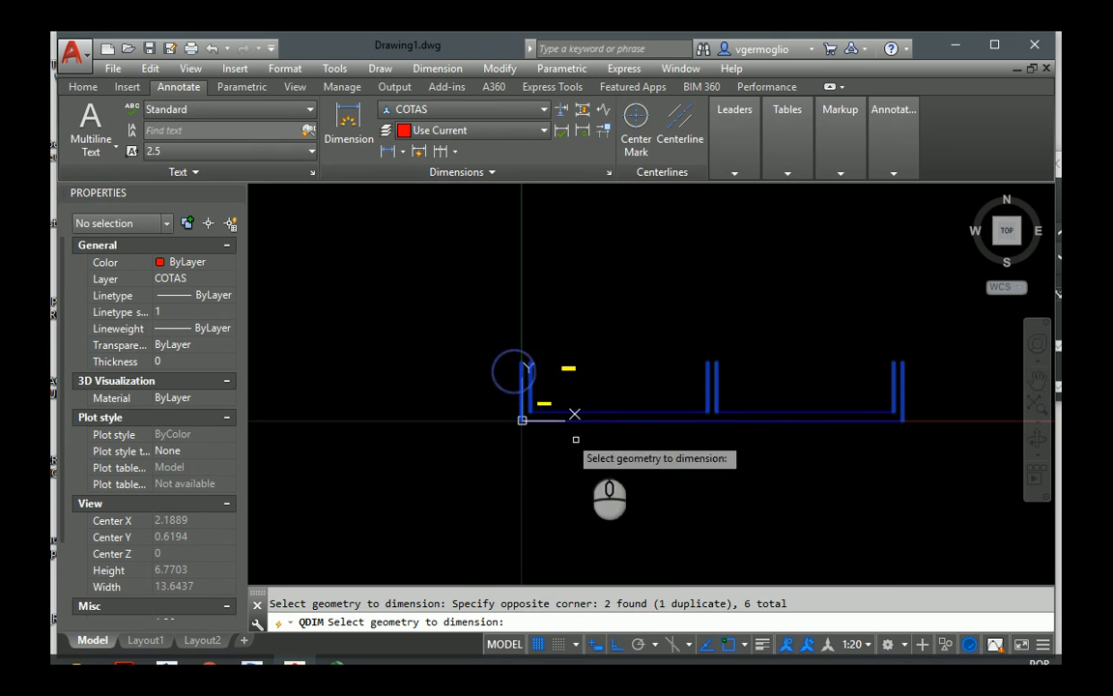
{"action": "right_click", "coordinate": [594, 441]}
{"action": "left_click", "coordinate": [611, 437]}
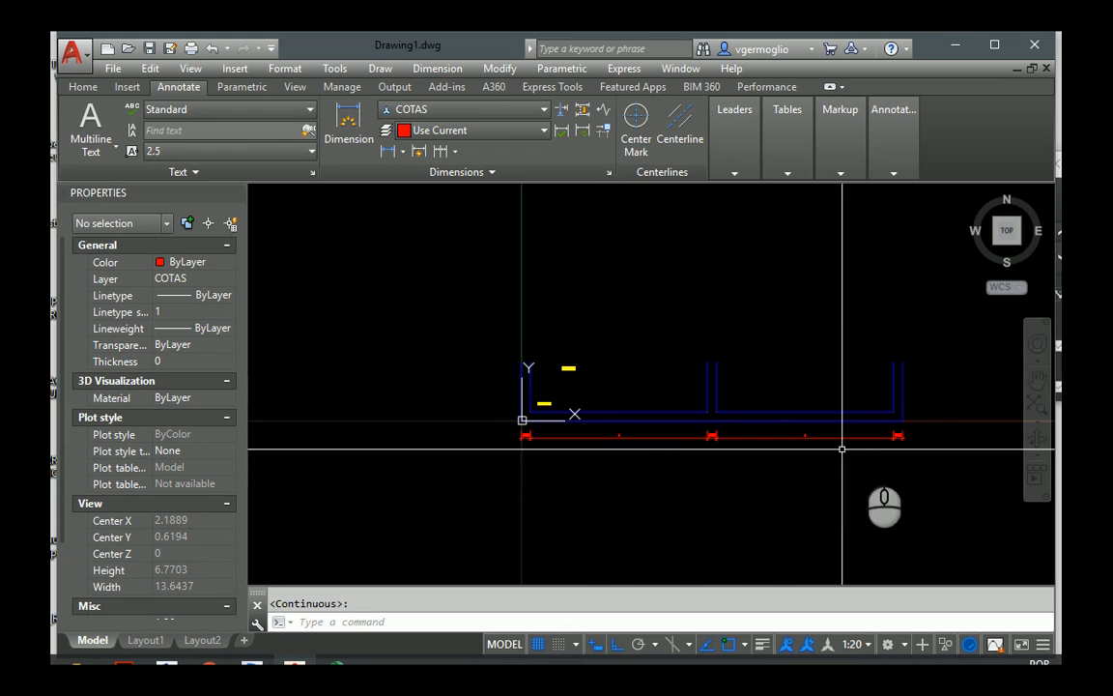
Modify the COTAS dimension style's primary units to suppress leading zeros and keep trailing zeros in linear dimensions
{"action": "scroll", "coordinate": [909, 447], "scroll_direction": "up", "scroll_amount": 8}
{"action": "scroll", "coordinate": [870, 454], "scroll_direction": "down", "scroll_amount": 5}
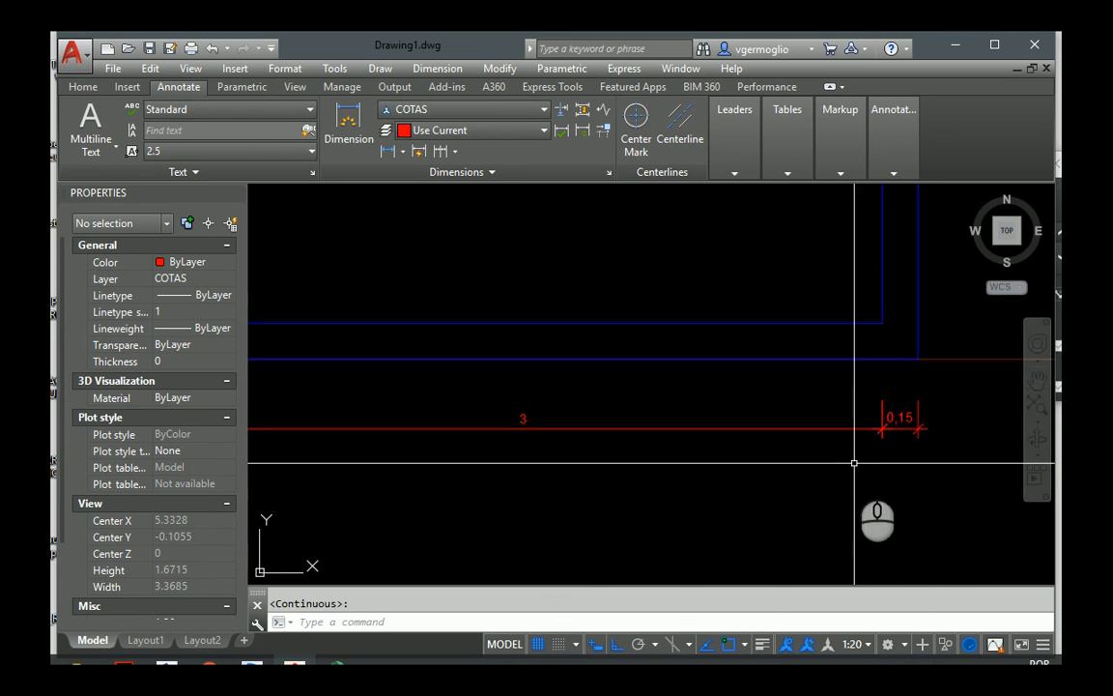
{"action": "type", "text": "d"}
{"action": "key", "text": "Return"}
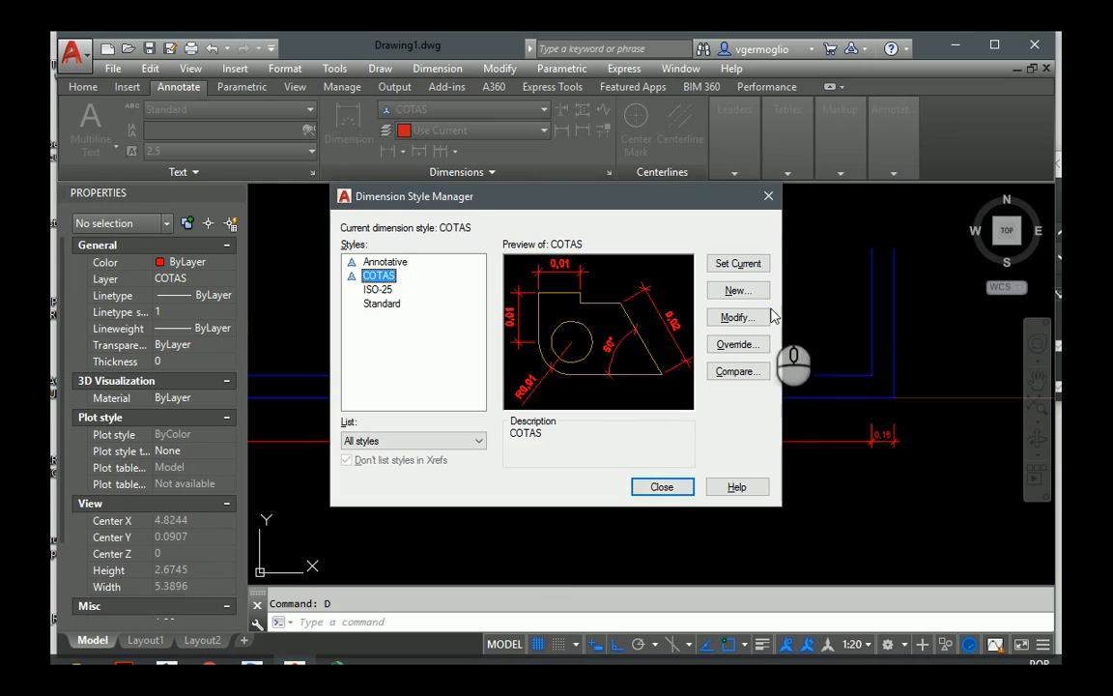
{"action": "left_click", "coordinate": [737, 317]}
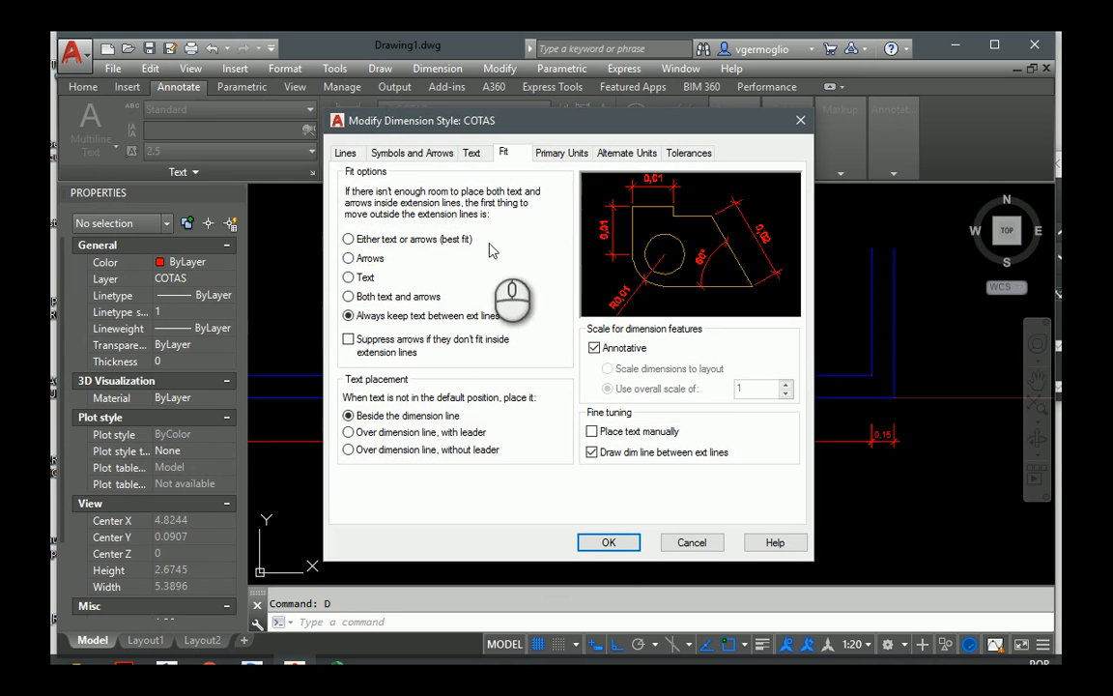
{"action": "left_click", "coordinate": [558, 155]}
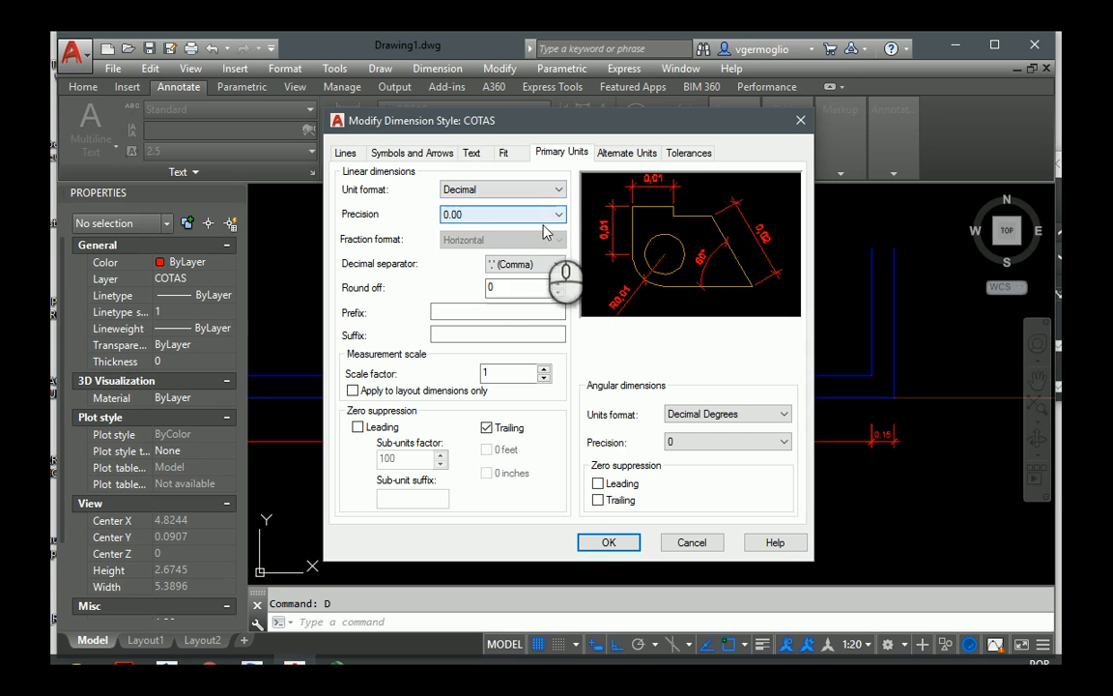
{"action": "left_click", "coordinate": [358, 426]}
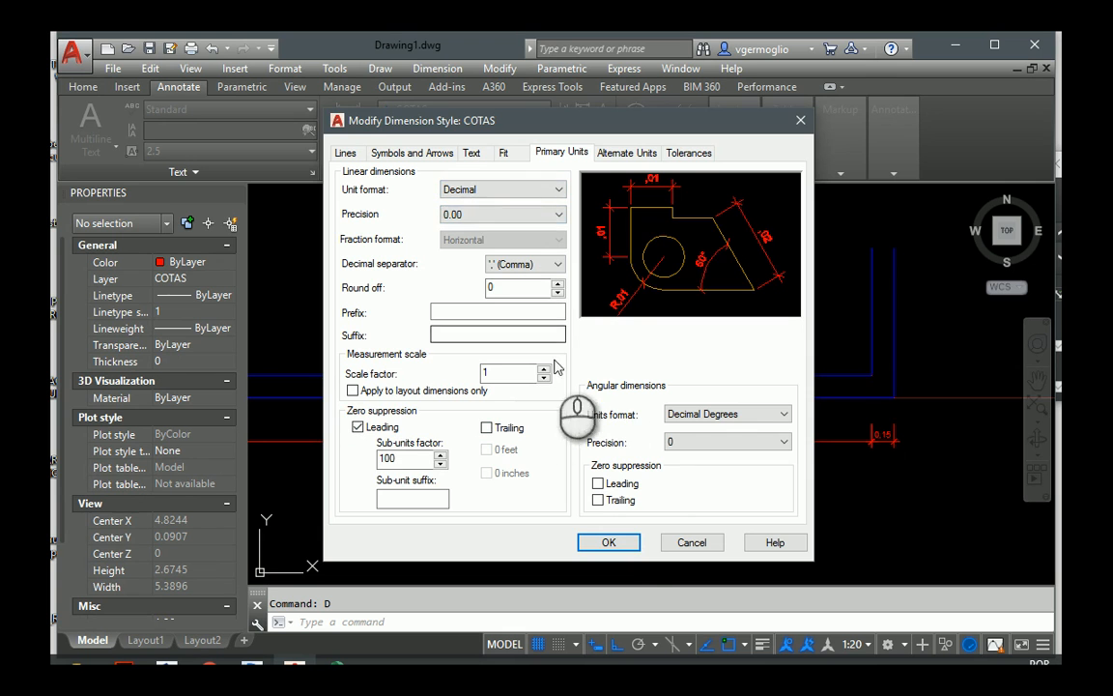
{"action": "left_click", "coordinate": [604, 542]}
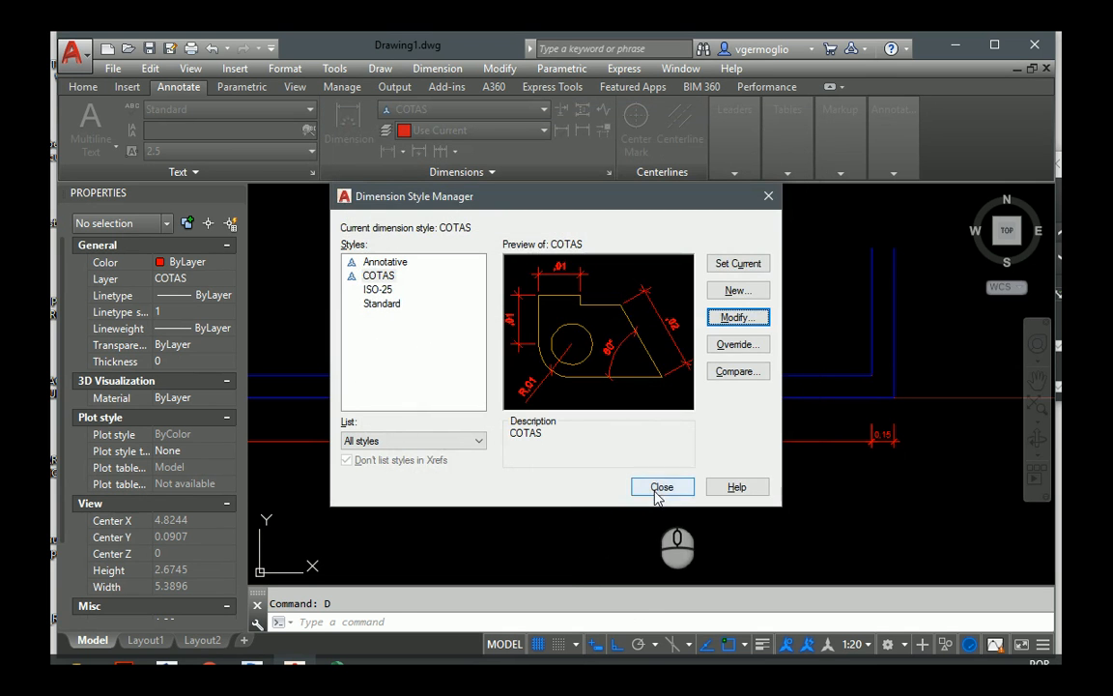
{"action": "left_click", "coordinate": [661, 485]}
Inspect the wall dimensions and set the annotation scale of model space to 1:50
{"action": "scroll", "coordinate": [764, 439], "scroll_direction": "down", "scroll_amount": 3}
{"action": "scroll", "coordinate": [812, 448], "scroll_direction": "up", "scroll_amount": 5}
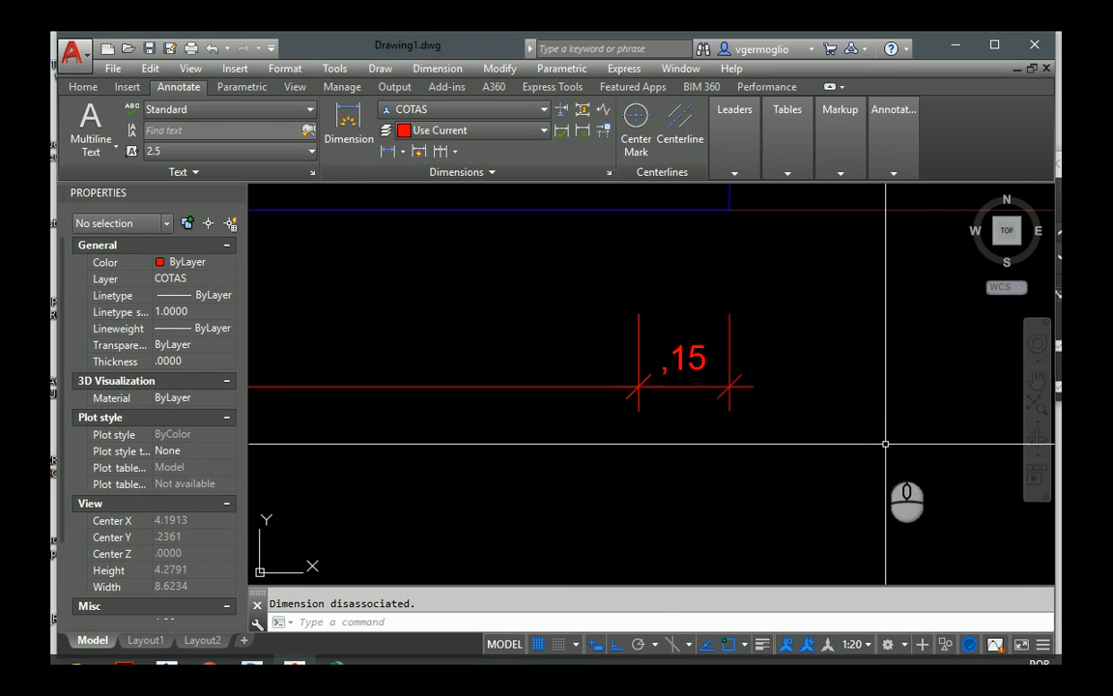
{"action": "scroll", "coordinate": [796, 443], "scroll_direction": "down", "scroll_amount": 4}
{"action": "scroll", "coordinate": [688, 375], "scroll_direction": "down", "scroll_amount": 3}
{"action": "scroll", "coordinate": [594, 369], "scroll_direction": "up", "scroll_amount": 4}
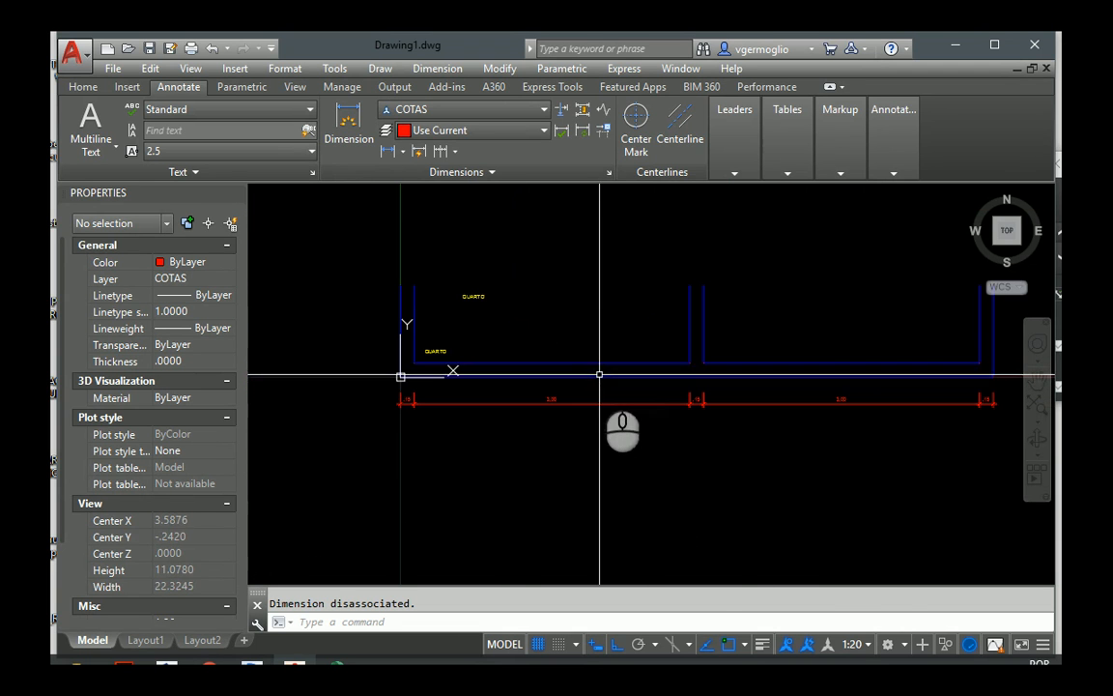
{"action": "left_click", "coordinate": [855, 642]}
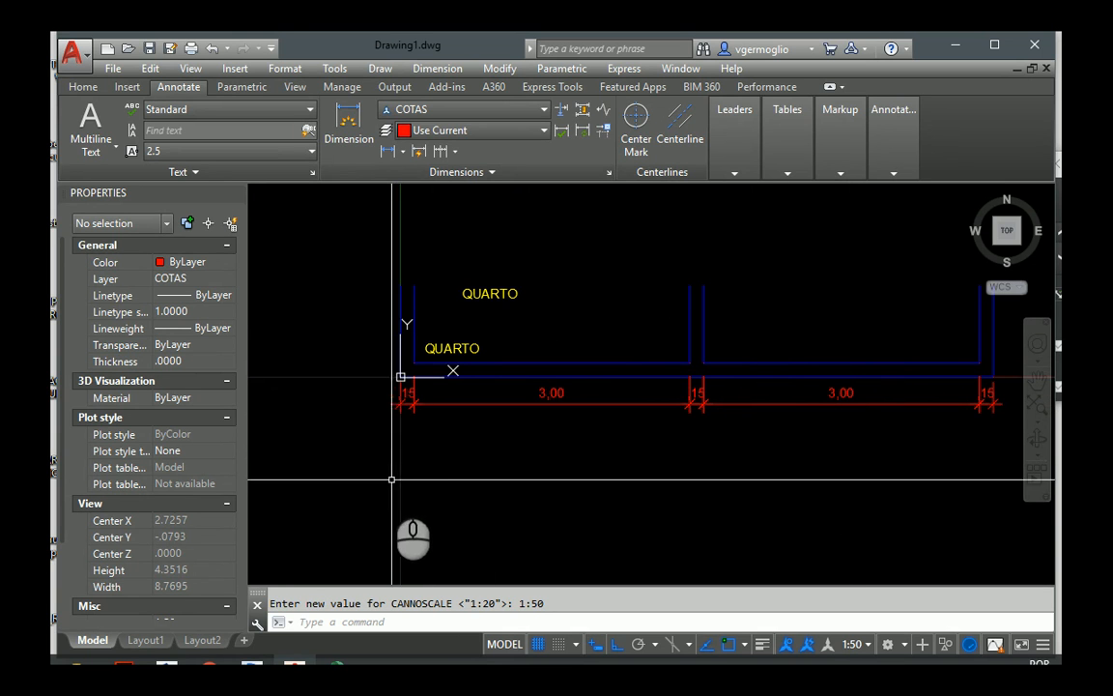
Switch to Layout1 and create a new page setup named A3 for it
{"action": "left_click", "coordinate": [155, 644]}
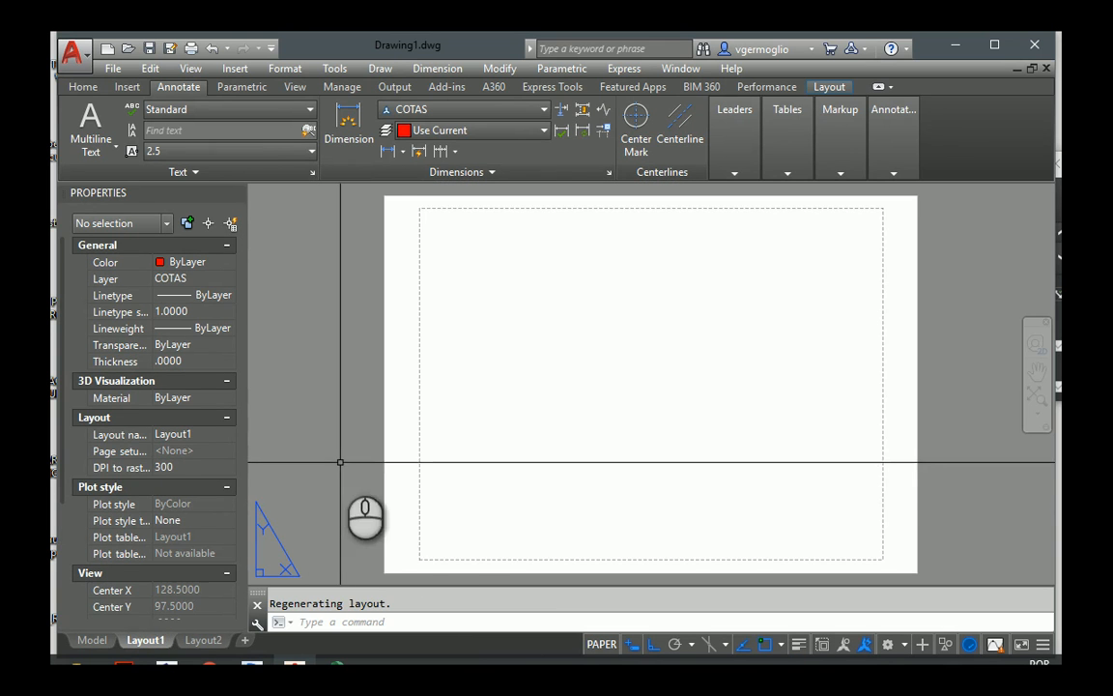
{"action": "right_click", "coordinate": [147, 640]}
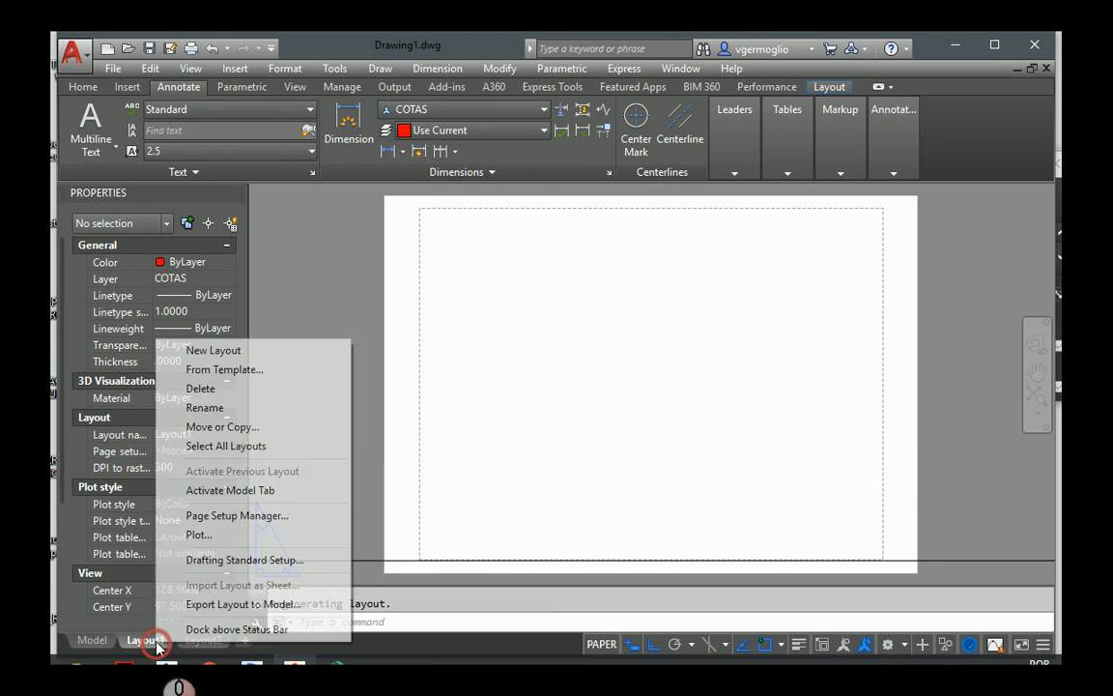
{"action": "left_click", "coordinate": [248, 517]}
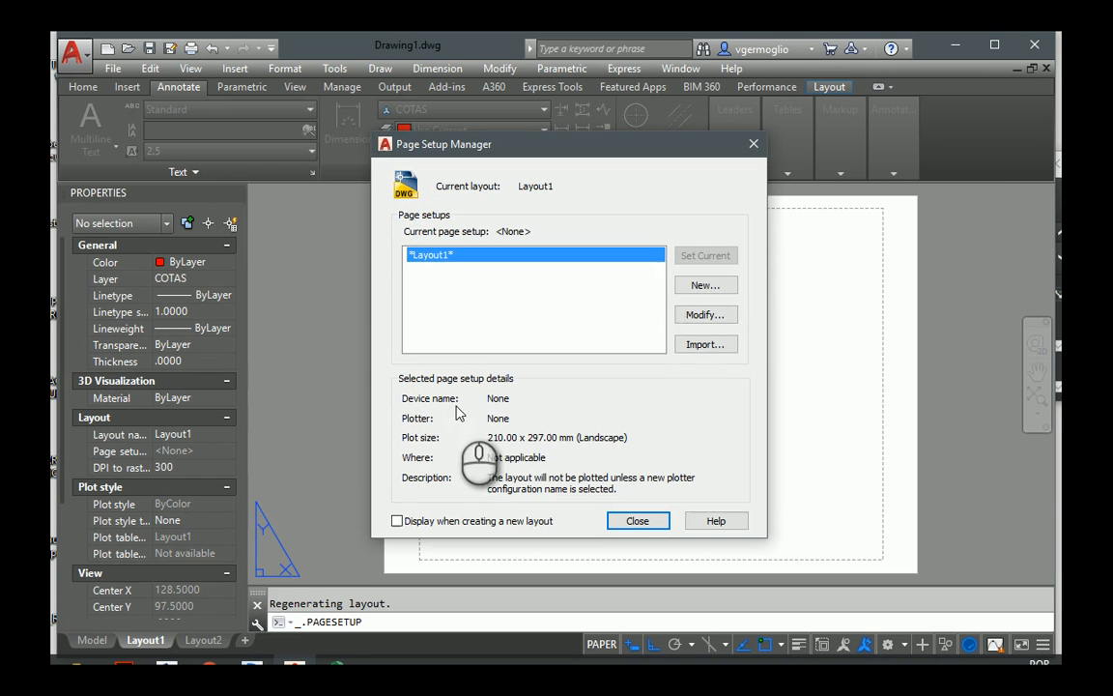
{"action": "left_click", "coordinate": [714, 292]}
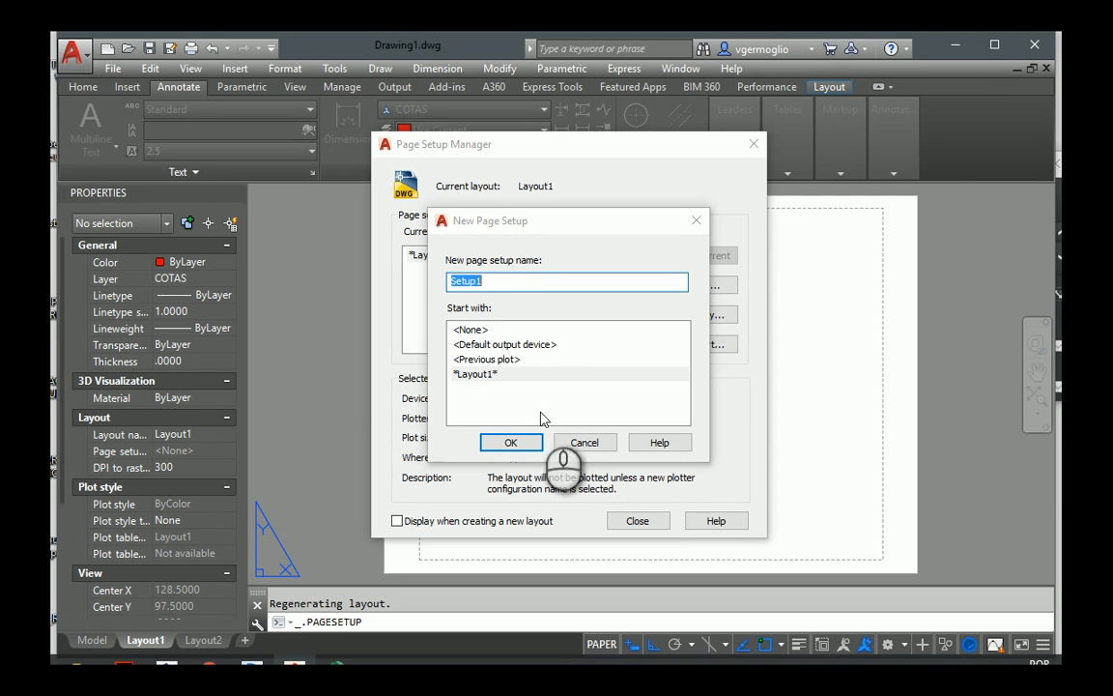
{"action": "left_click_drag", "start_coordinate": [501, 284], "coordinate": [413, 281]}
{"action": "type", "text": "A3"}
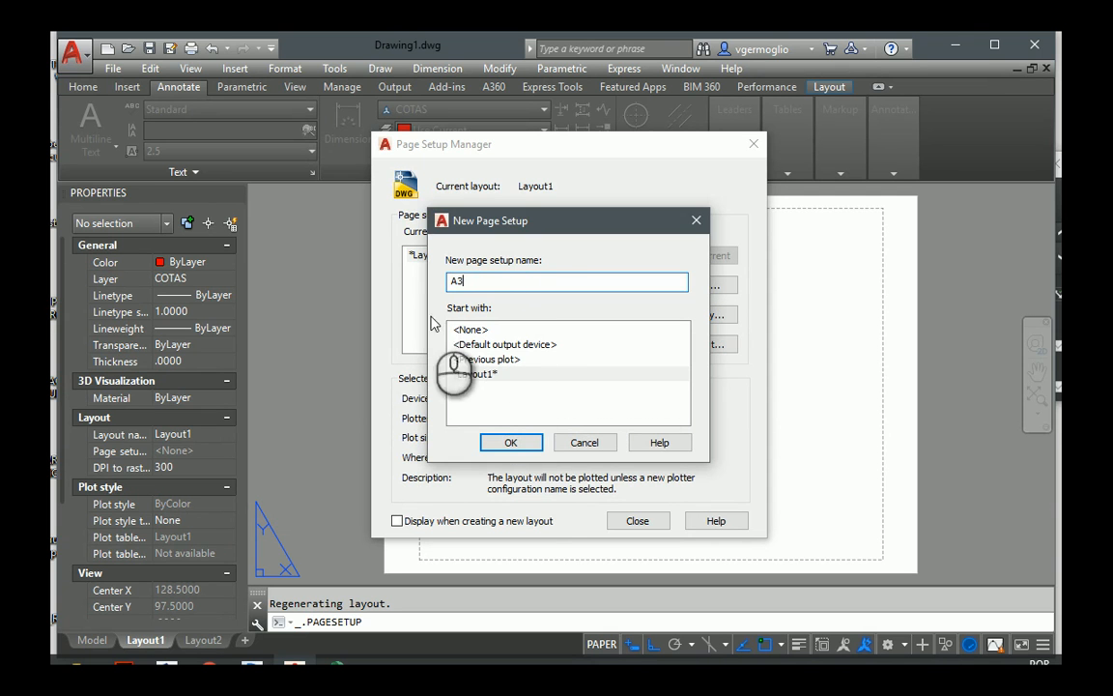
{"action": "left_click", "coordinate": [524, 442]}
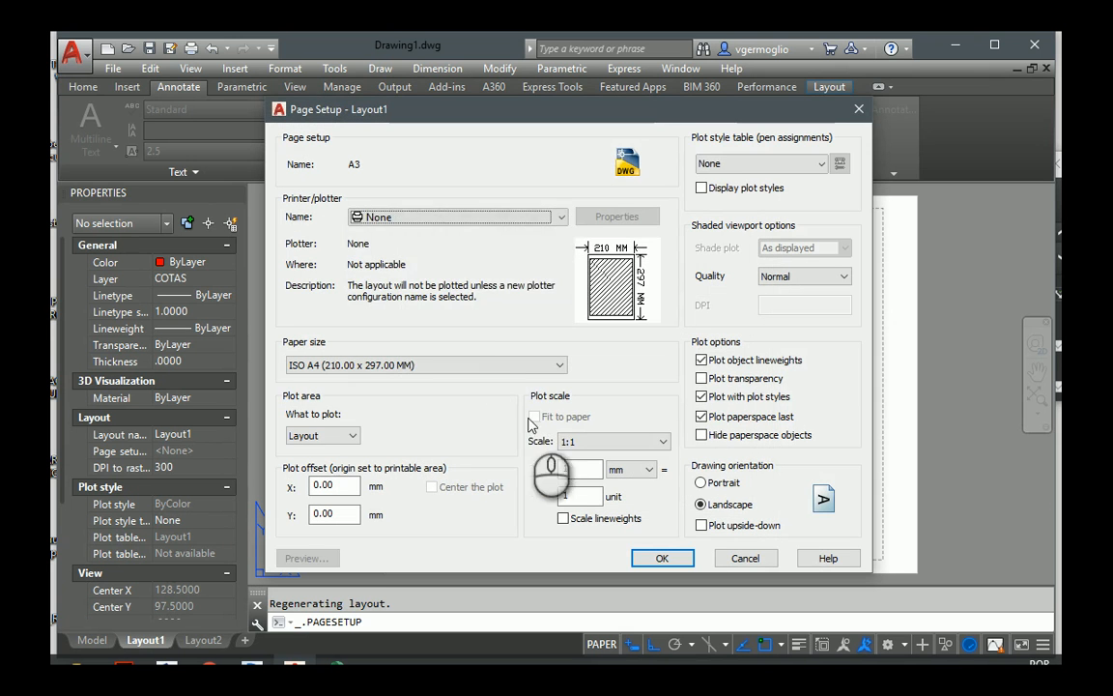
Assign the DWG To PDF.pc3 plotter and the monochrome.ctb plot style table to the A3 page setup
{"action": "left_click", "coordinate": [563, 217]}
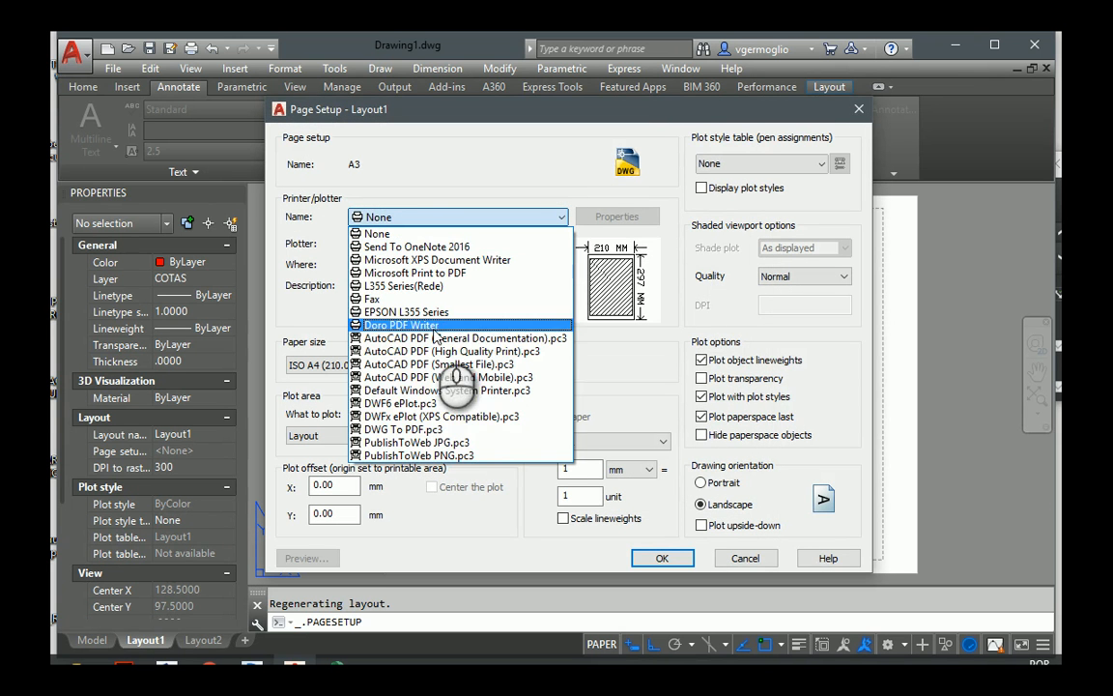
{"action": "left_click", "coordinate": [447, 428]}
{"action": "left_click", "coordinate": [822, 164]}
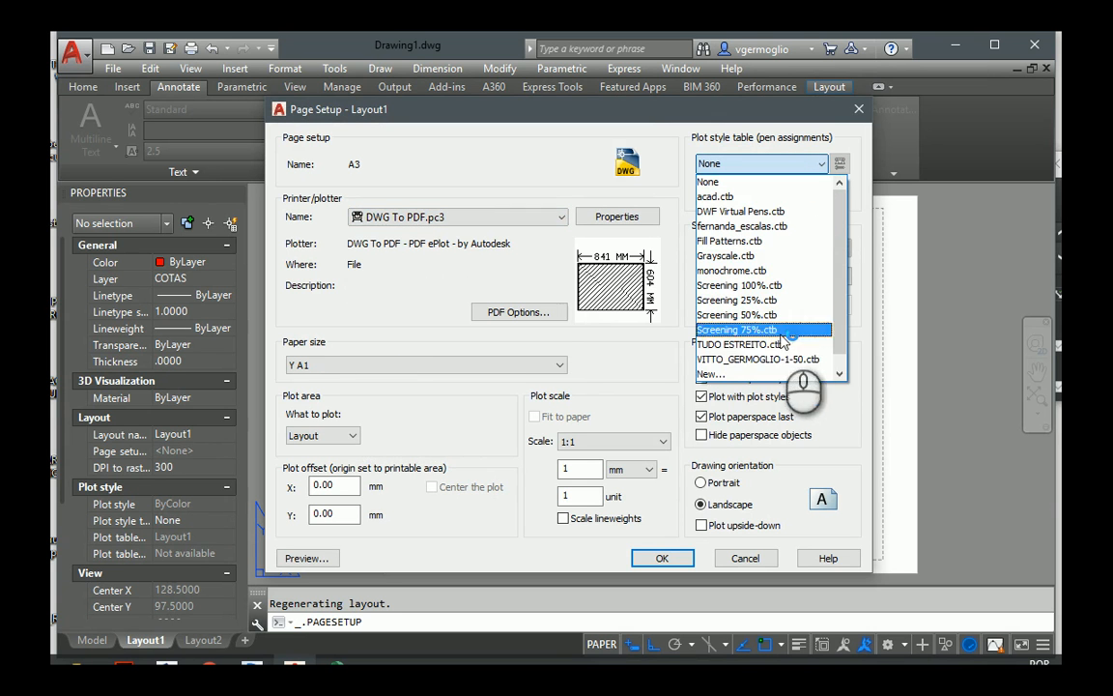
{"action": "scroll", "coordinate": [839, 308], "scroll_direction": "down", "scroll_amount": 1}
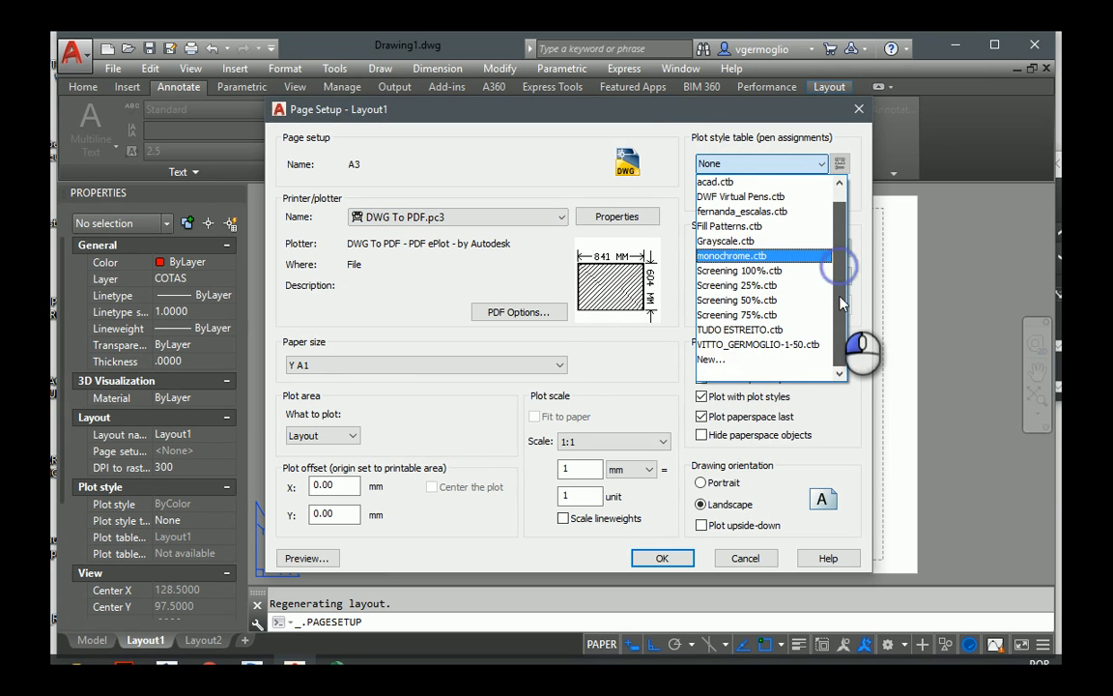
{"action": "scroll", "coordinate": [841, 309], "scroll_direction": "up", "scroll_amount": 1}
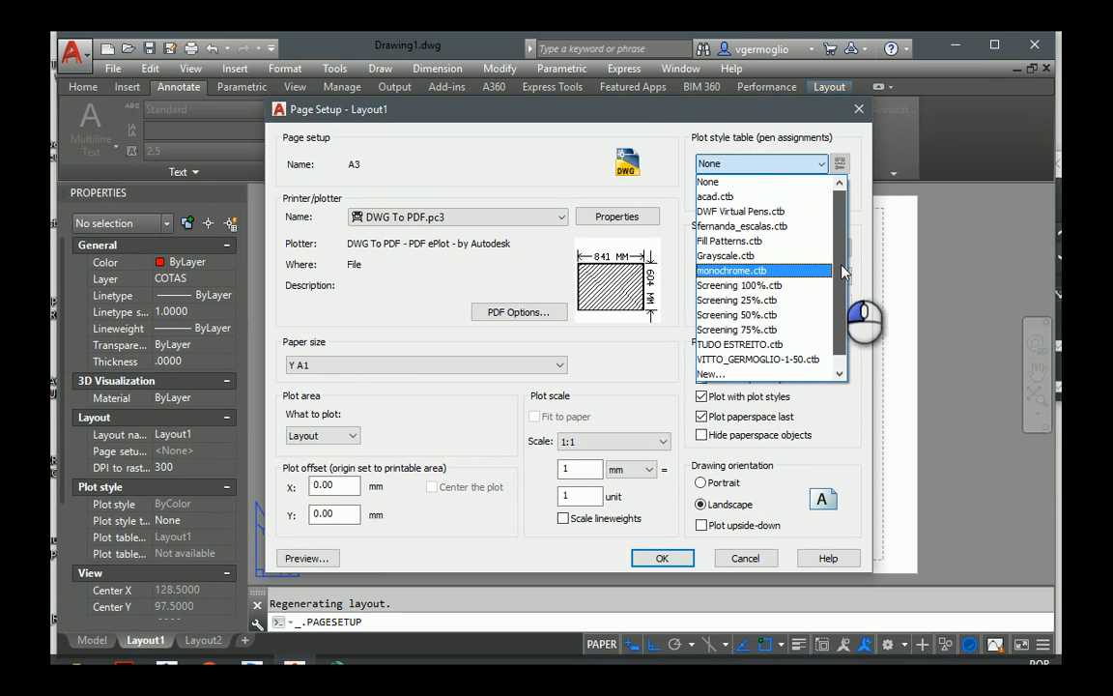
{"action": "left_click", "coordinate": [770, 270]}
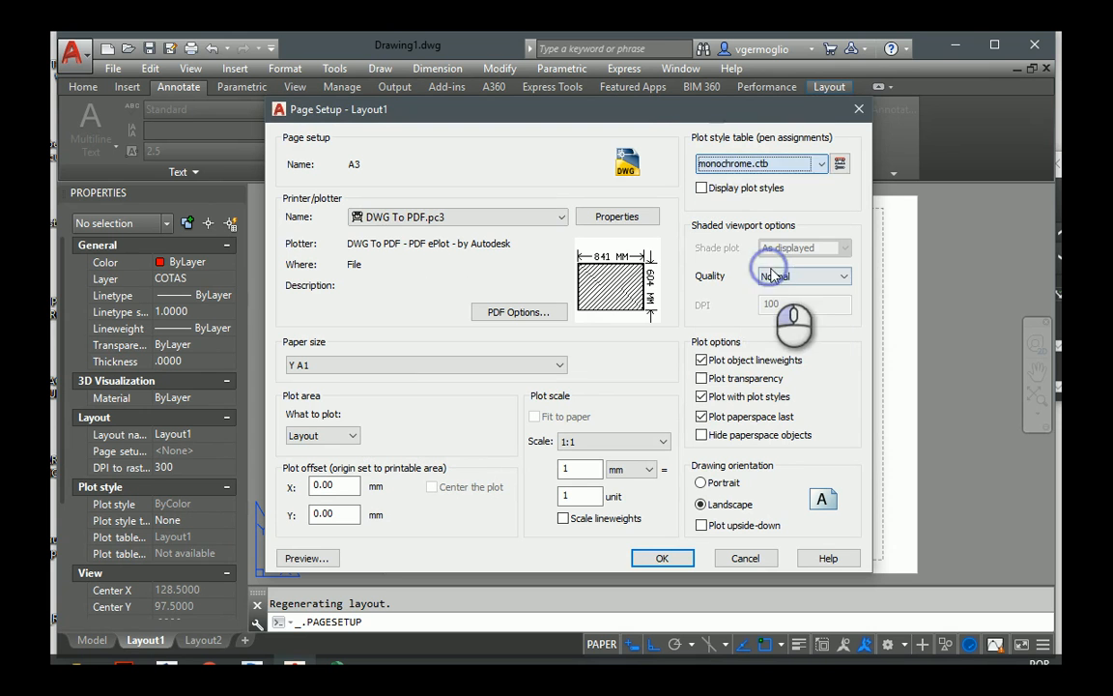
Set the page setup's custom plot scale to 1000 mm equal to 1 unit
{"action": "left_click", "coordinate": [586, 470]}
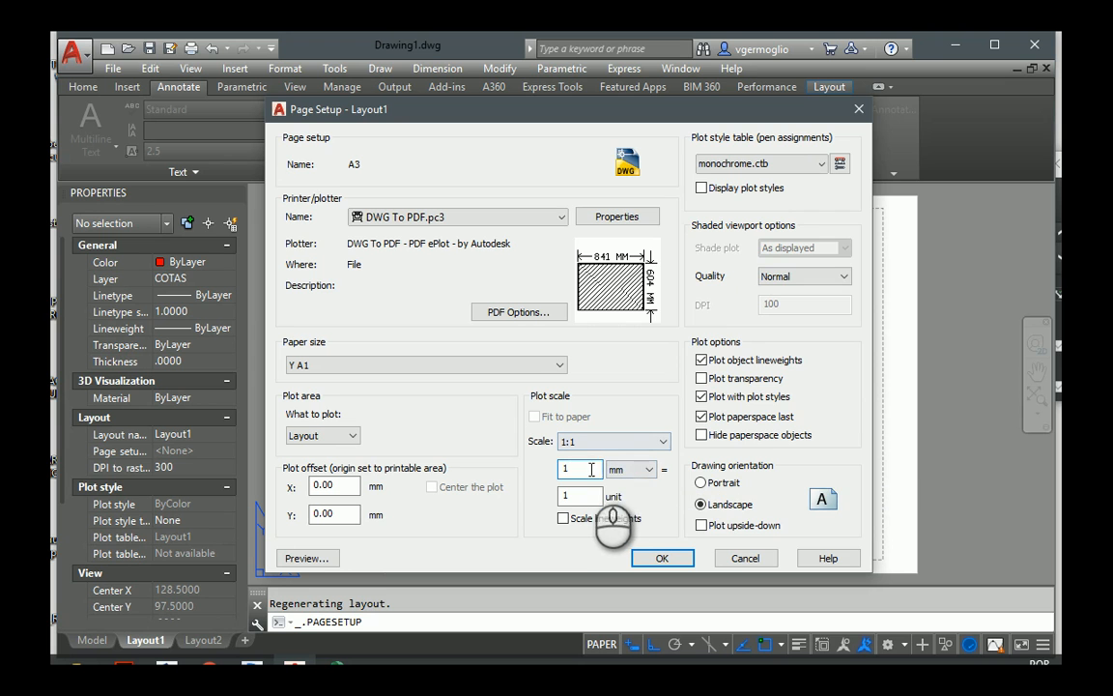
{"action": "left_click", "coordinate": [588, 467]}
{"action": "type", "text": "000"}
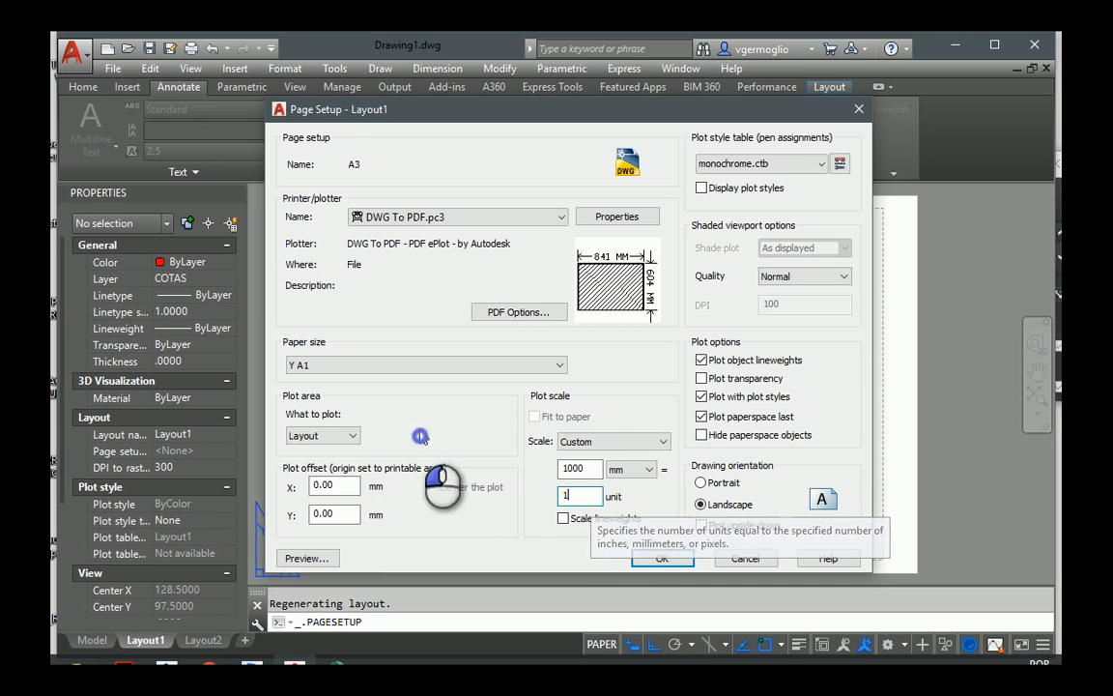
Choose the custom .A3 paper size for the page setup
{"action": "left_click", "coordinate": [563, 365]}
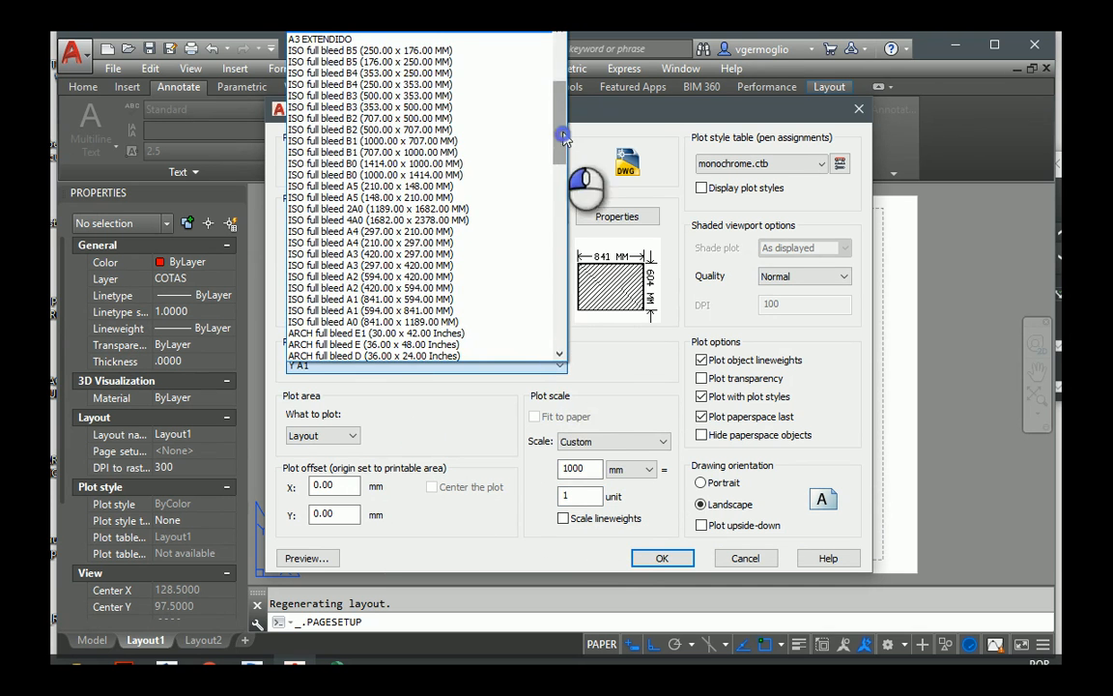
{"action": "left_click_drag", "start_coordinate": [561, 193], "coordinate": [571, 68]}
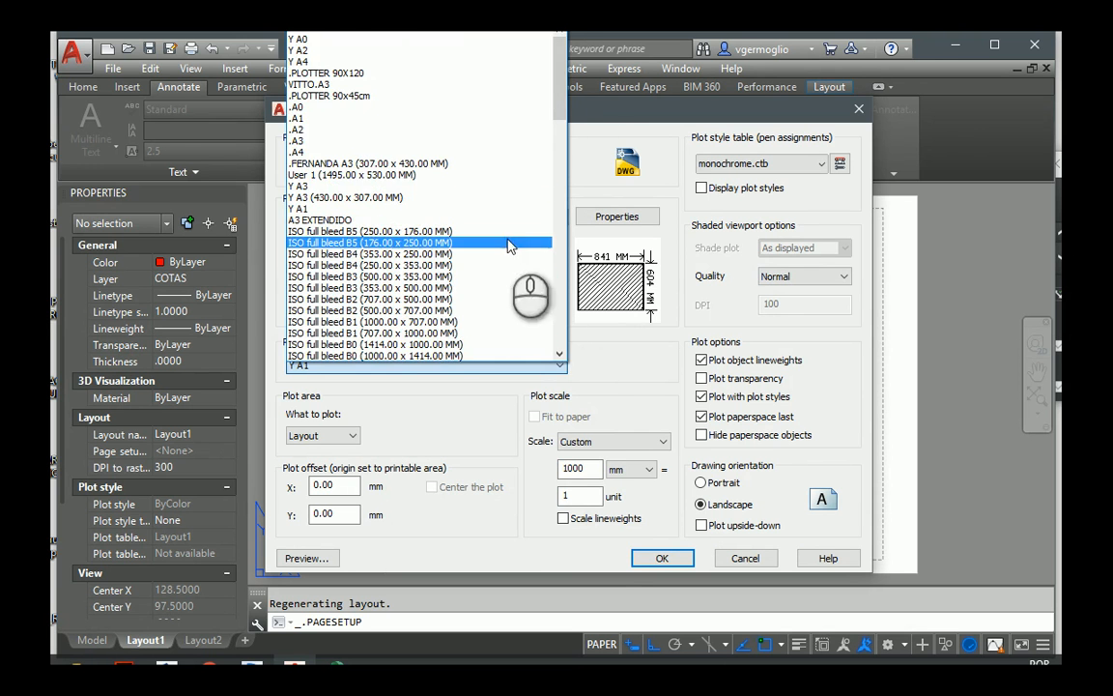
{"action": "left_click", "coordinate": [370, 142]}
{"action": "left_click", "coordinate": [443, 365]}
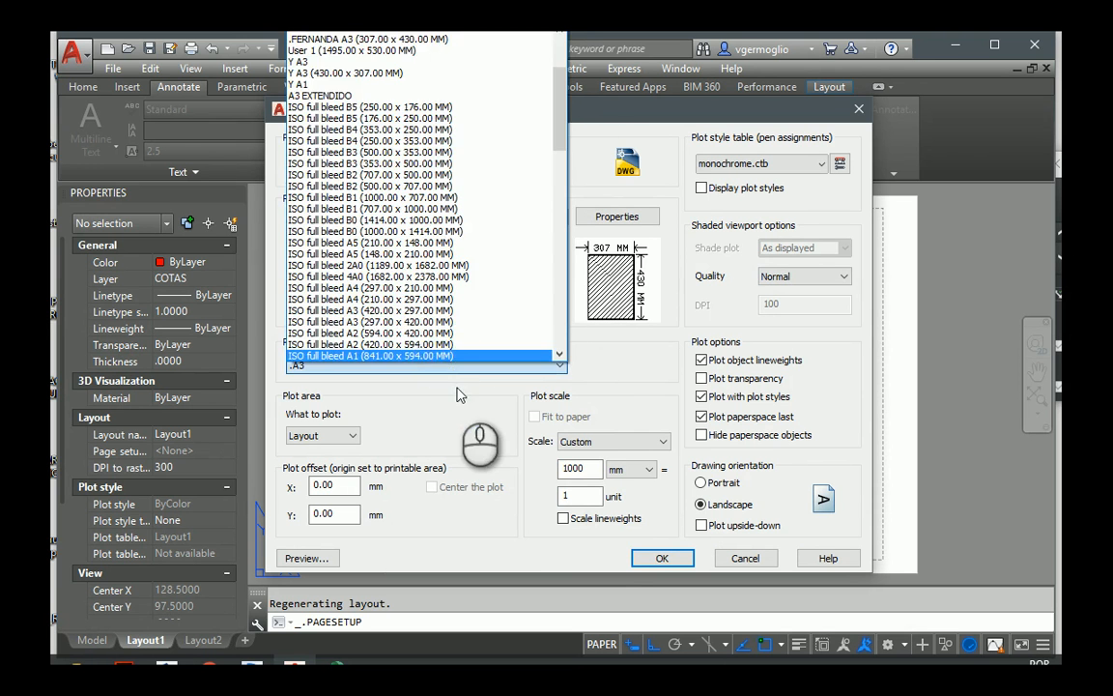
{"action": "left_click", "coordinate": [454, 367]}
Start a custom paper size from scratch in the DWG To PDF.pc3 plotter configuration, with media bounds of 307 x 430 mm
{"action": "left_click", "coordinate": [616, 217]}
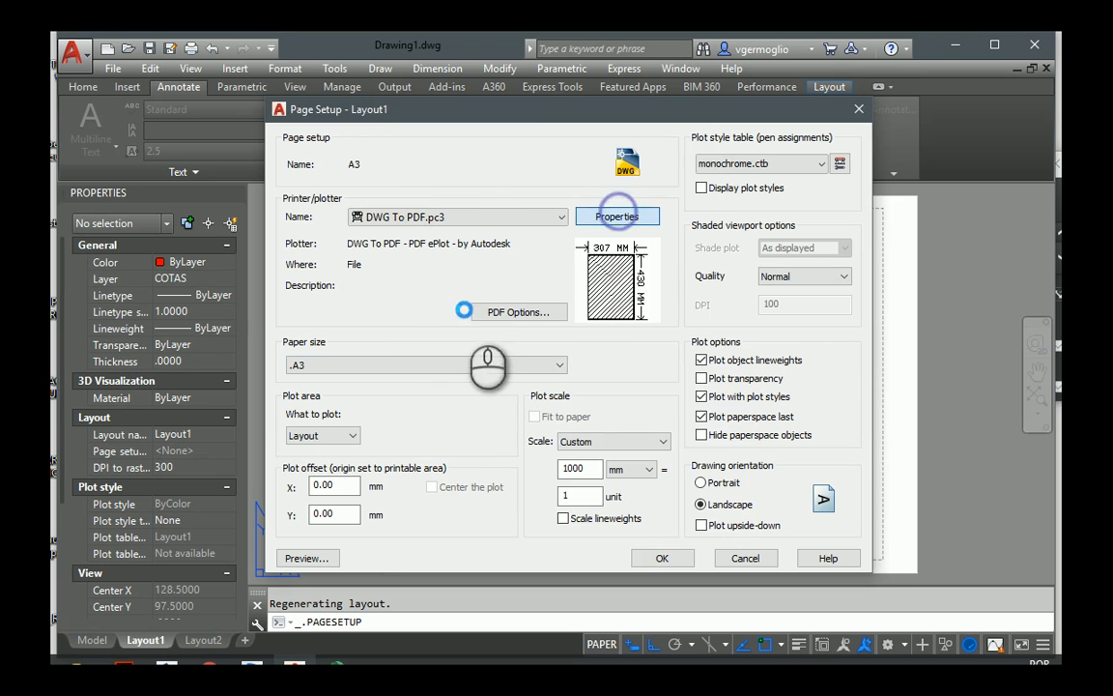
{"action": "left_click", "coordinate": [478, 261]}
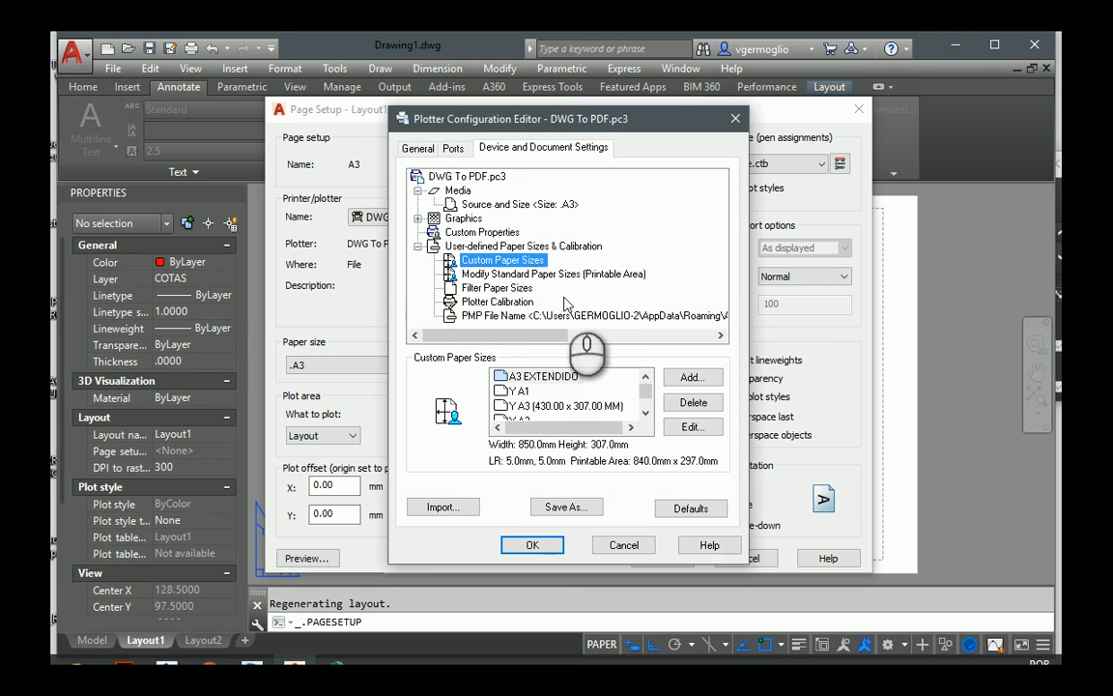
{"action": "left_click", "coordinate": [679, 381]}
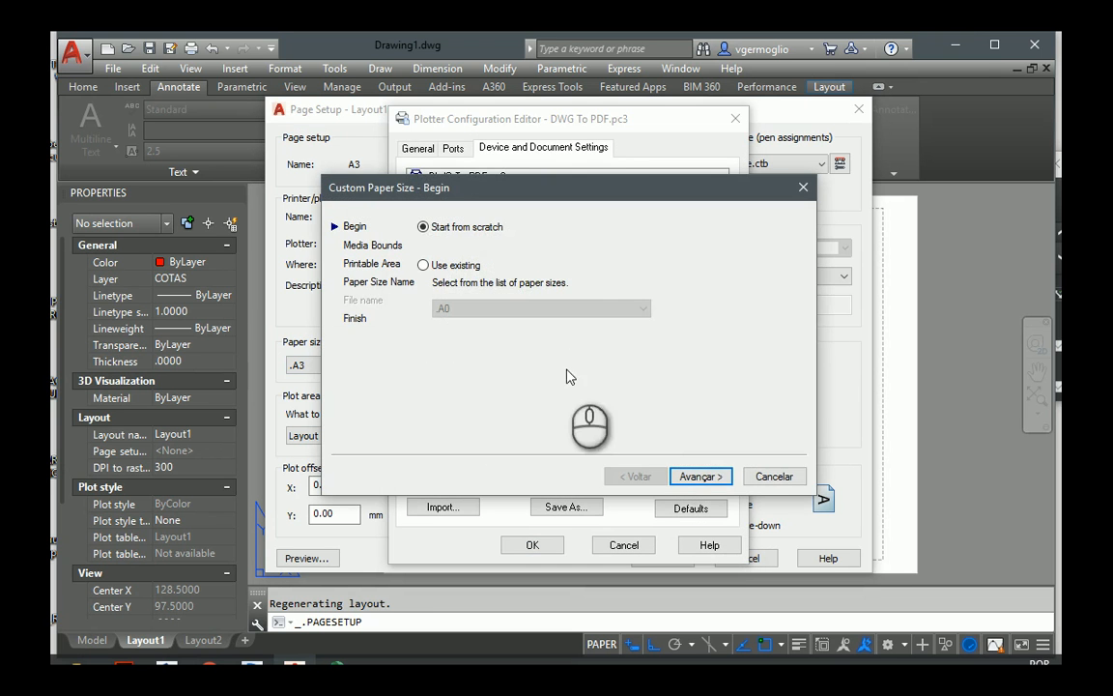
{"action": "left_click", "coordinate": [694, 475]}
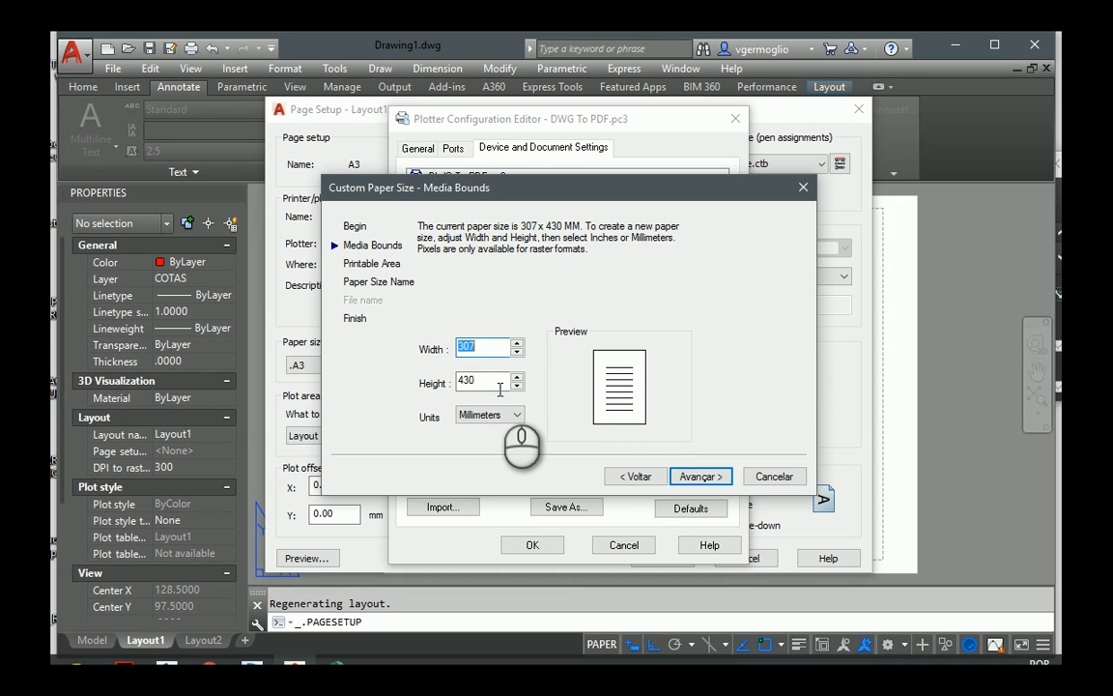
{"action": "left_click", "coordinate": [694, 476]}
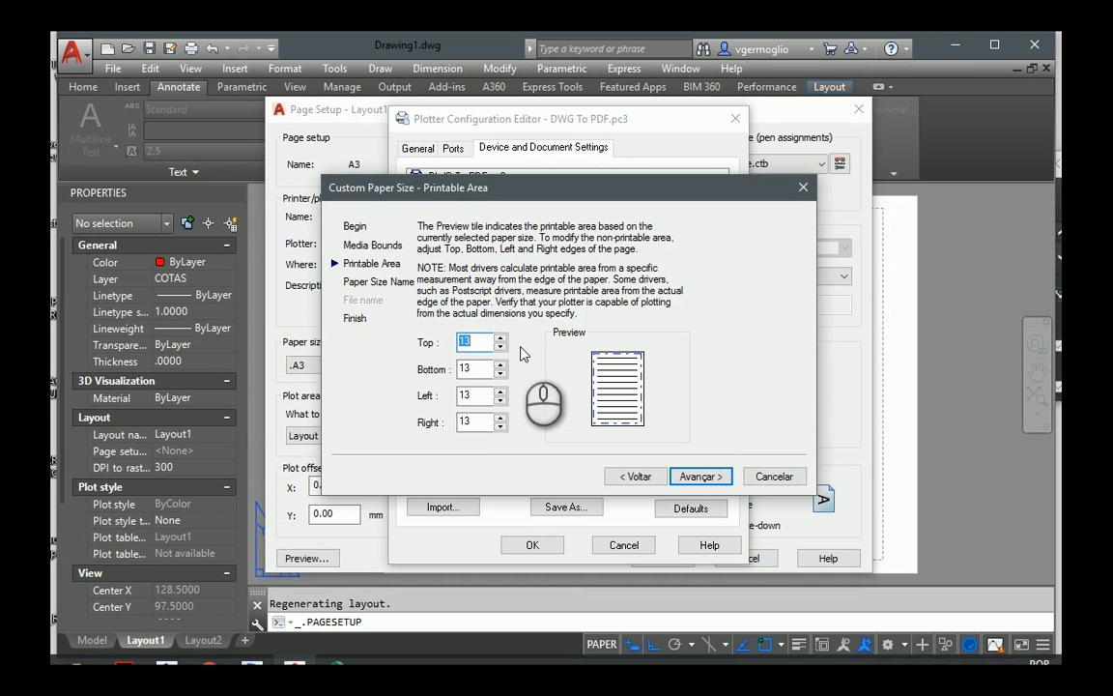
Give the custom paper size 5 mm margins on all four sides, name it ..A3 and save it to the plotter
{"action": "type", "text": "5"}
{"action": "key", "text": "Tab"}
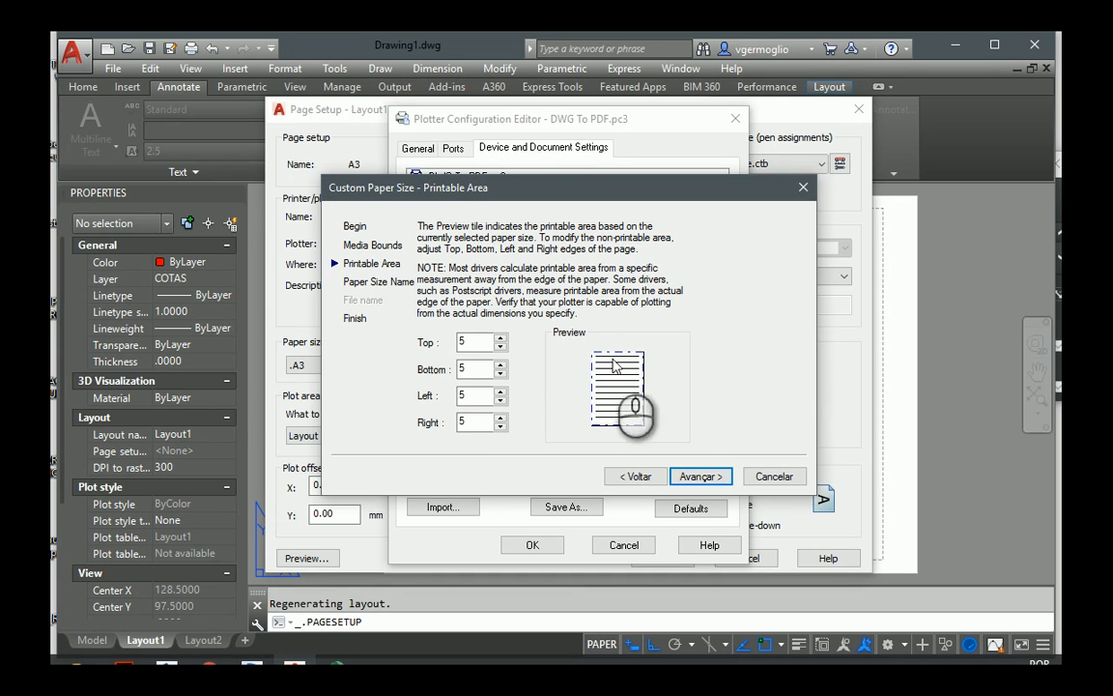
{"action": "left_click", "coordinate": [700, 477]}
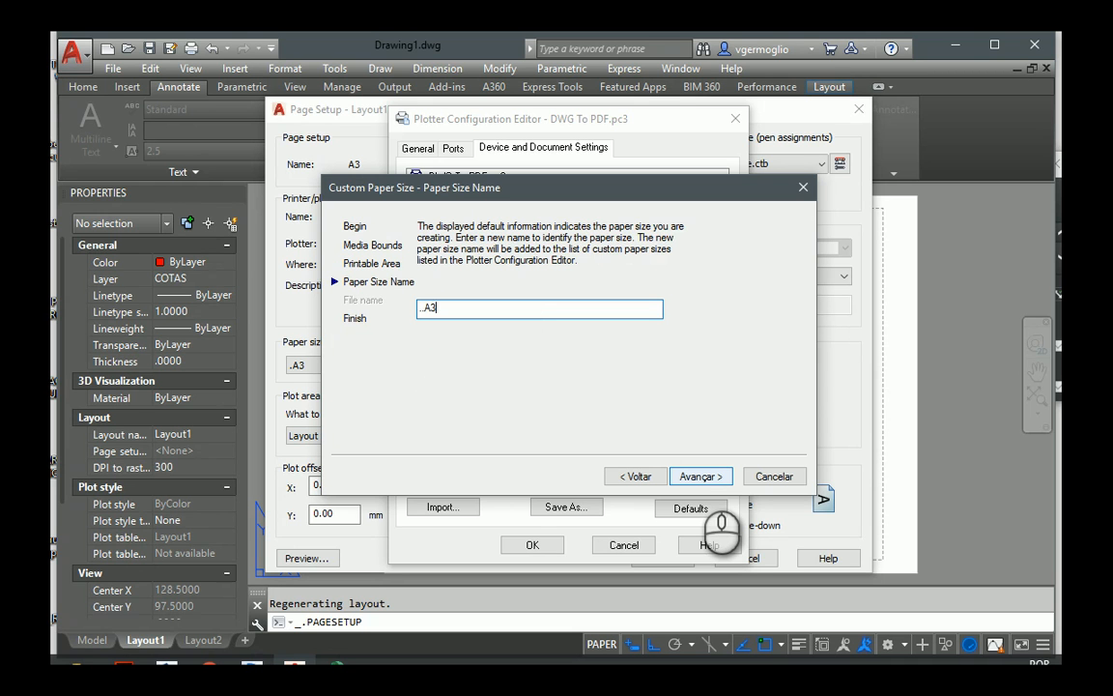
{"action": "left_click", "coordinate": [698, 476]}
{"action": "left_click", "coordinate": [715, 476]}
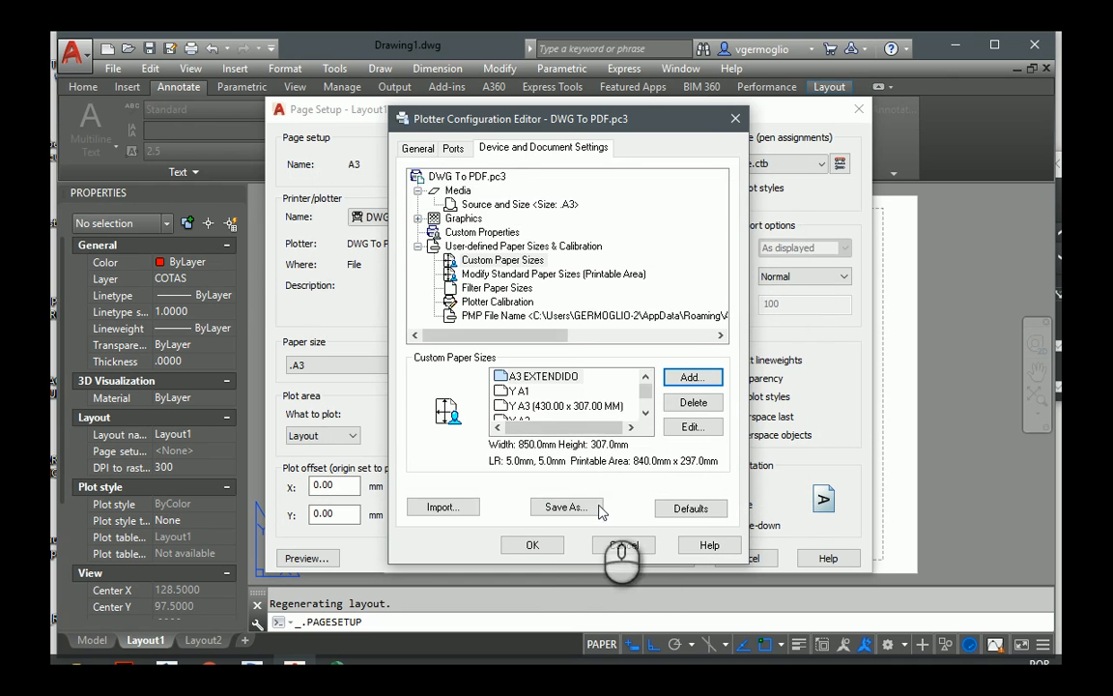
{"action": "left_click", "coordinate": [532, 544]}
Assign the ..A3 paper size in landscape orientation to the A3 page setup and accept the setup
{"action": "left_click", "coordinate": [559, 365]}
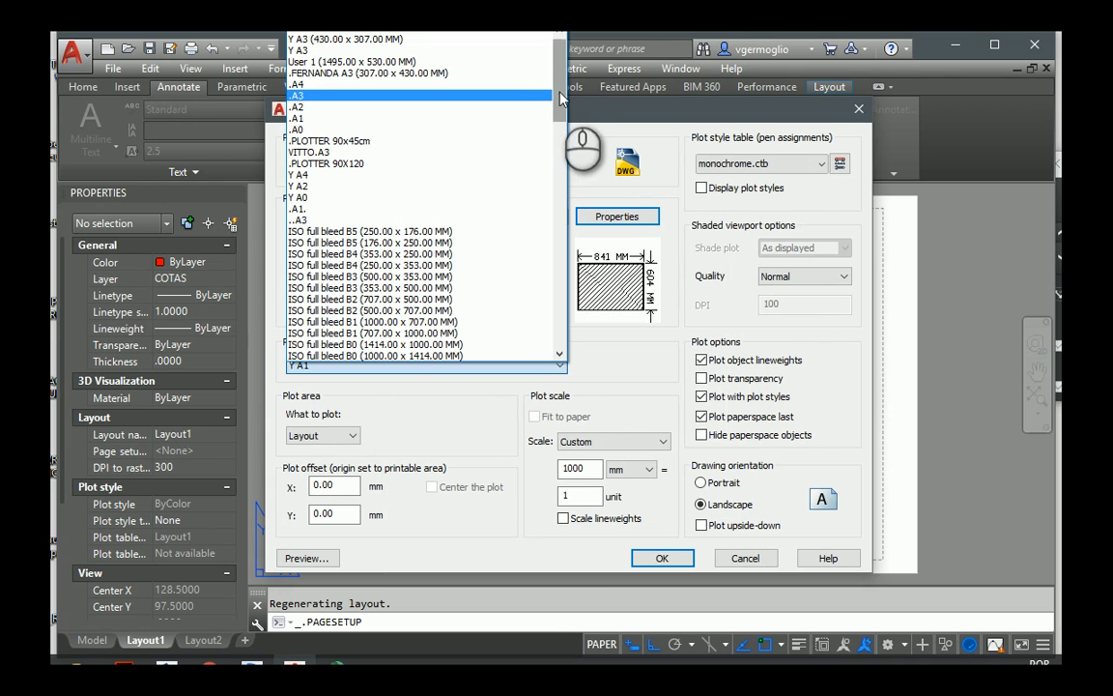
{"action": "left_click", "coordinate": [348, 219]}
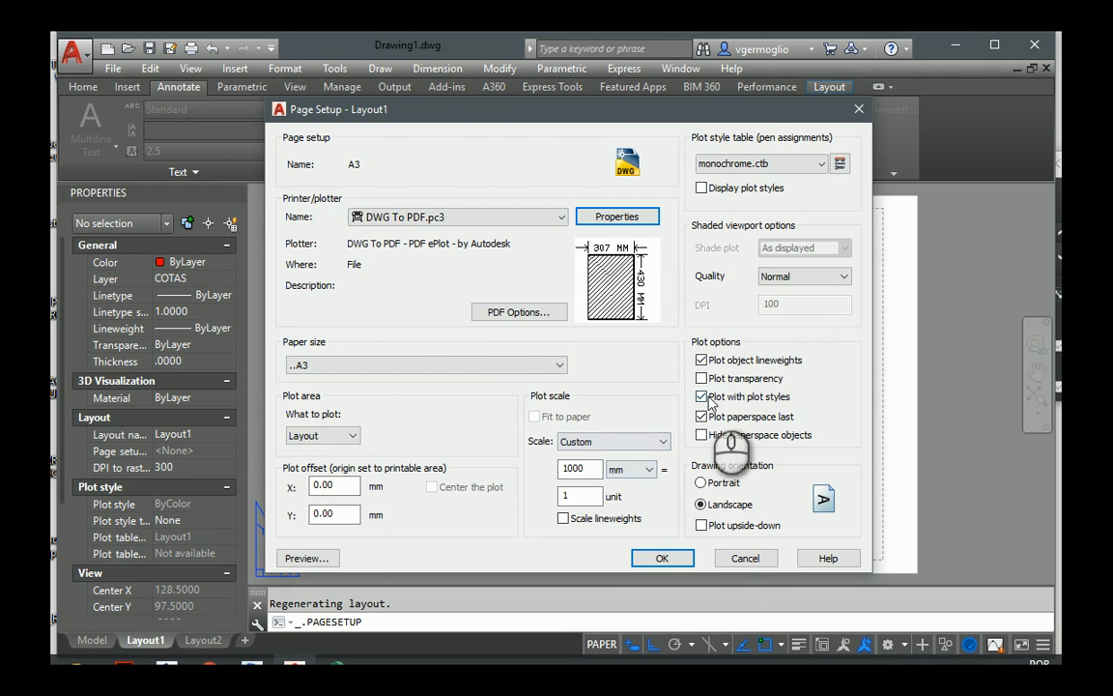
{"action": "left_click", "coordinate": [720, 483]}
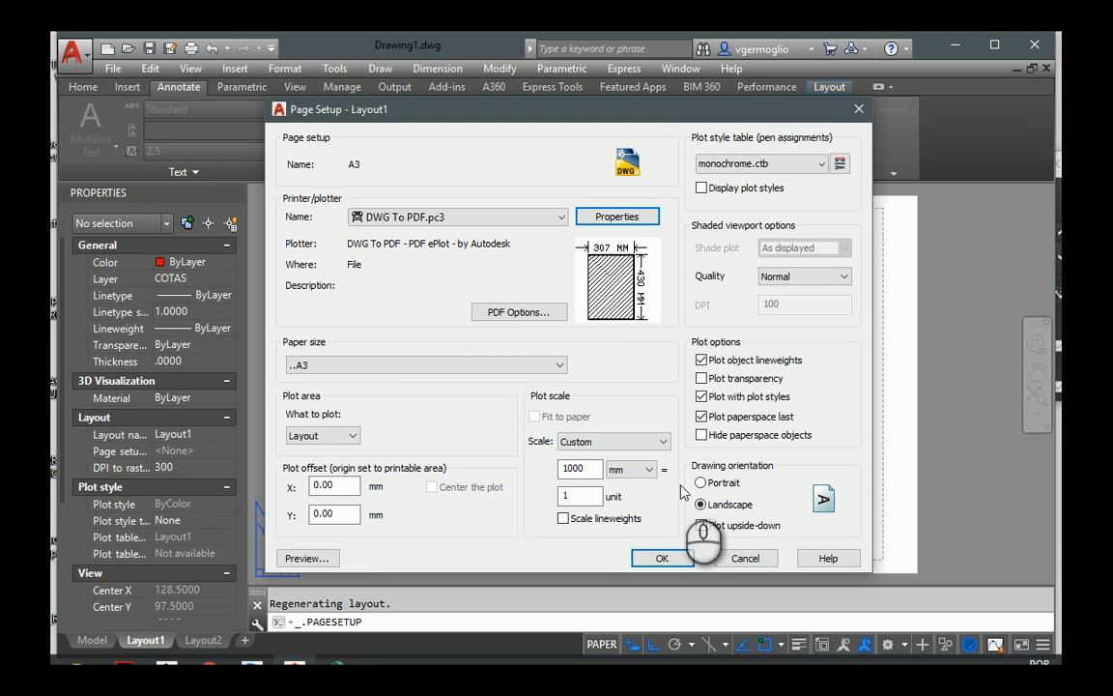
{"action": "left_click", "coordinate": [671, 558]}
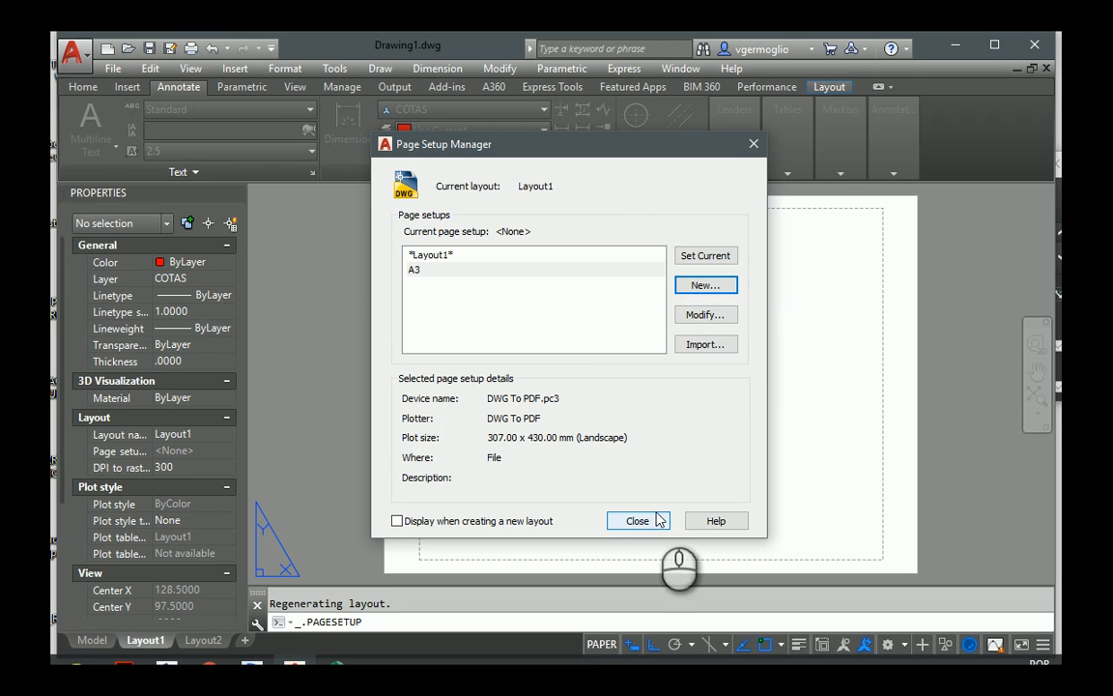
Make the A3 page setup current for Layout1 and close the page setup manager
{"action": "left_click", "coordinate": [430, 269]}
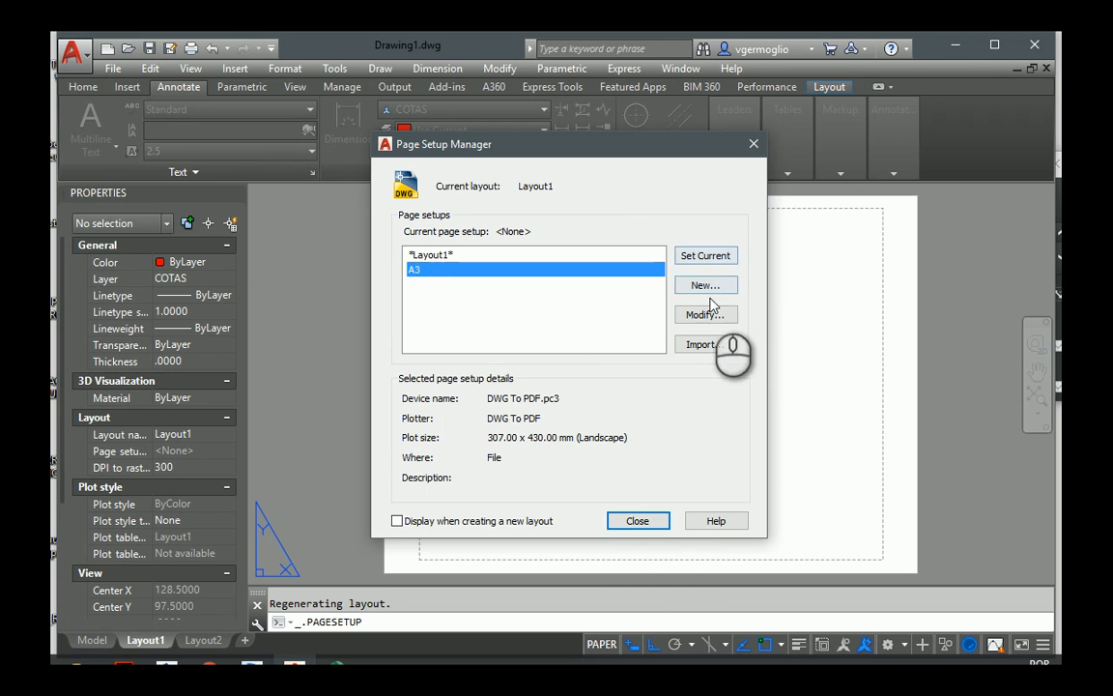
{"action": "left_click", "coordinate": [706, 255]}
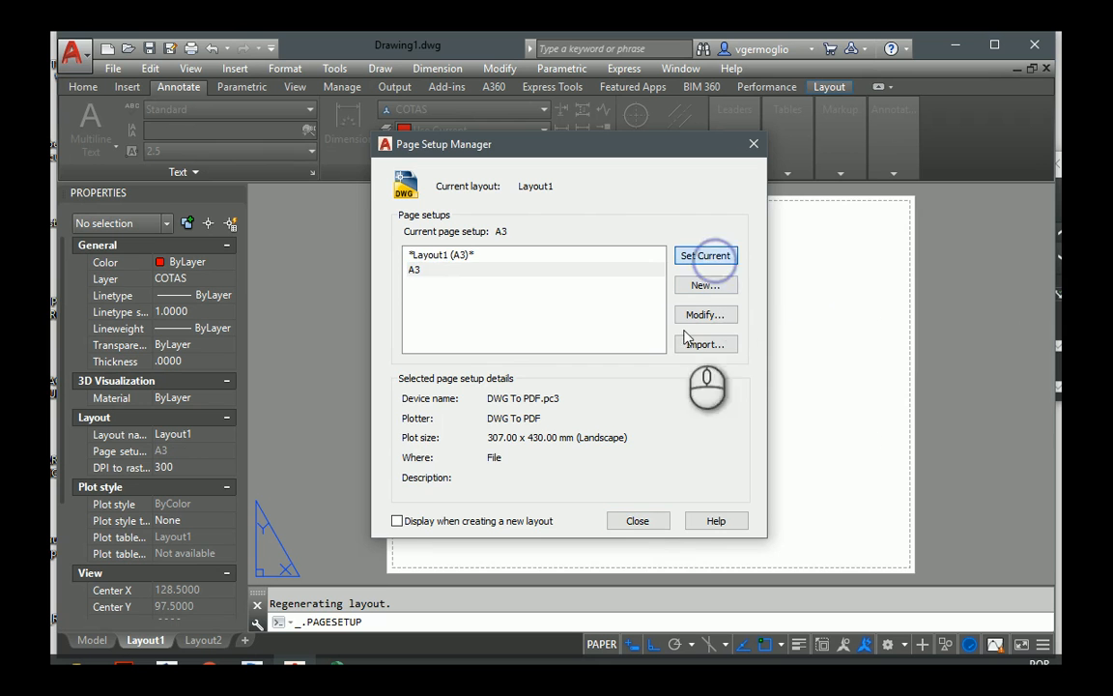
{"action": "left_click", "coordinate": [642, 522]}
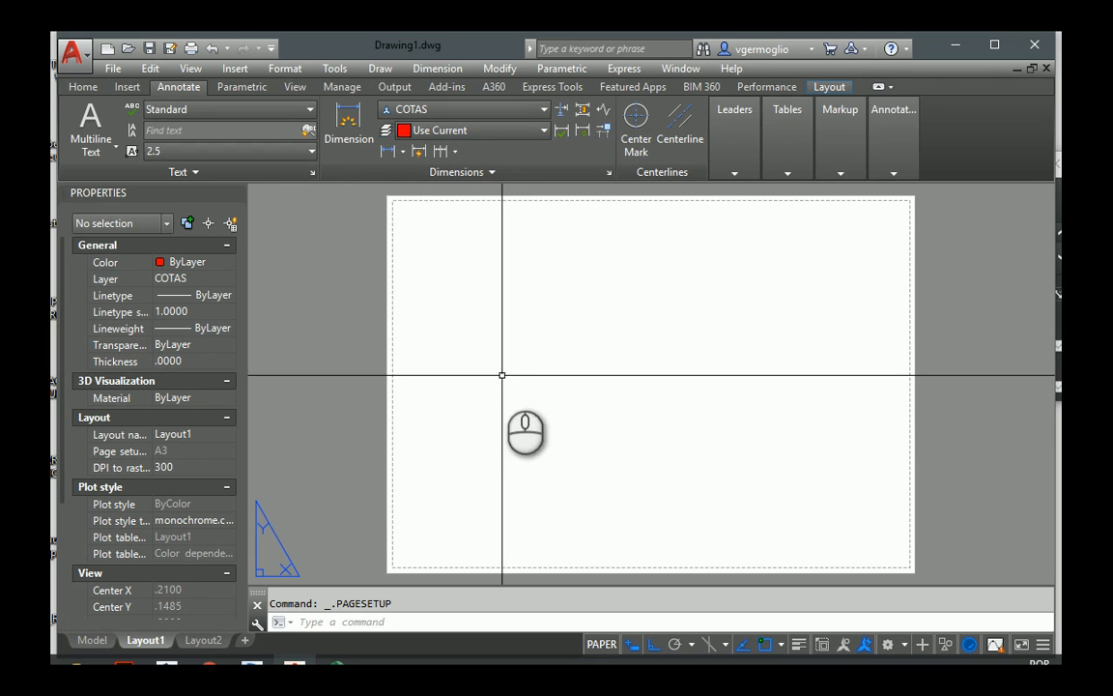
Create another Layout1 page setup named A4, based on the current *Layout1 (A3)* settings
{"action": "right_click", "coordinate": [161, 644]}
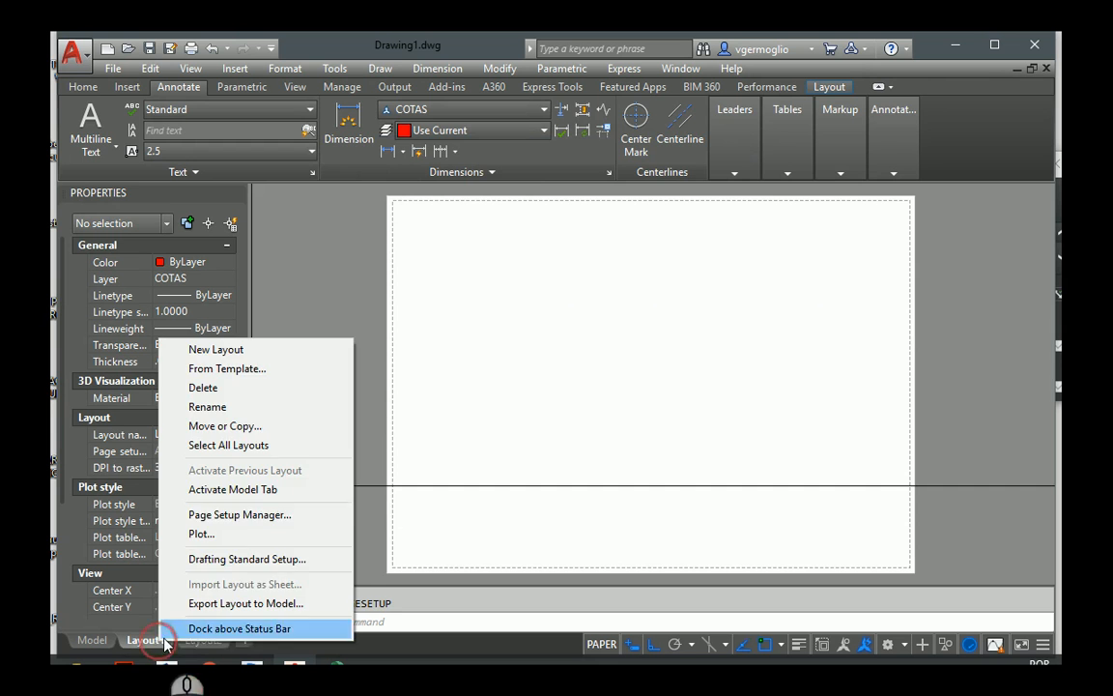
{"action": "left_click", "coordinate": [293, 512]}
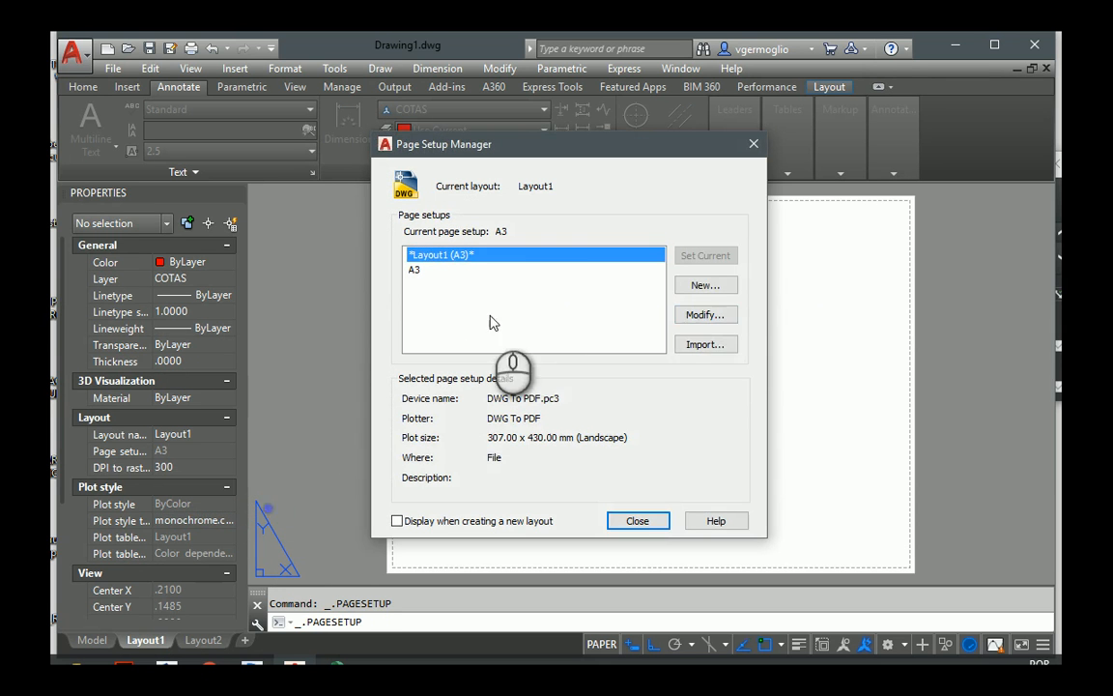
{"action": "left_click", "coordinate": [704, 287]}
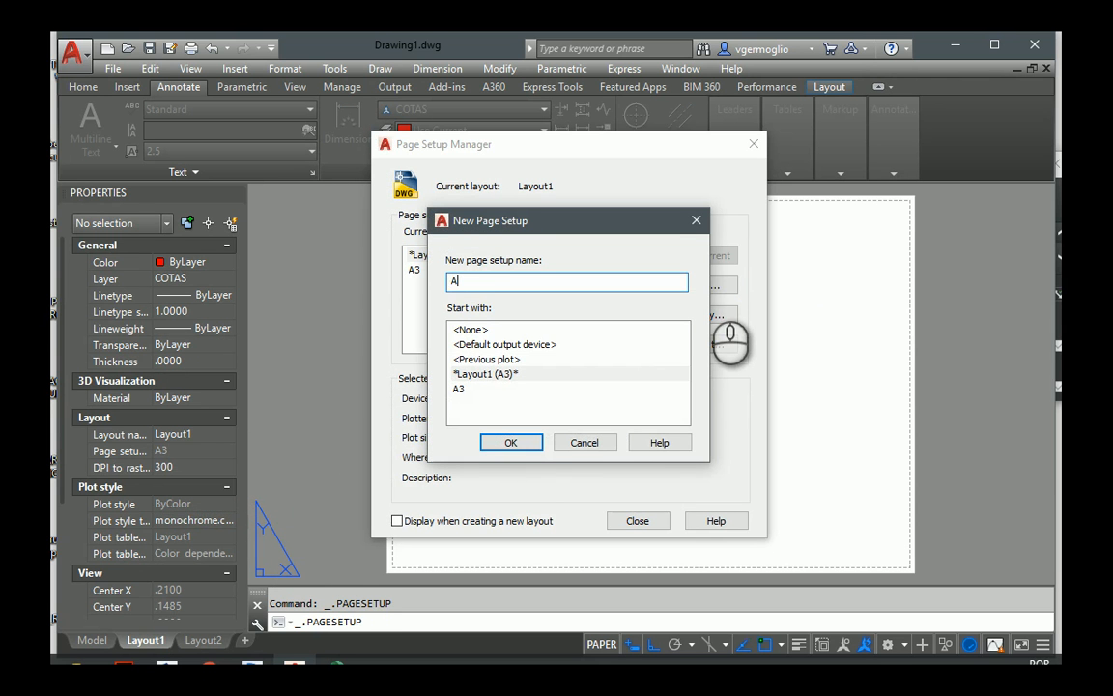
{"action": "left_click", "coordinate": [511, 442]}
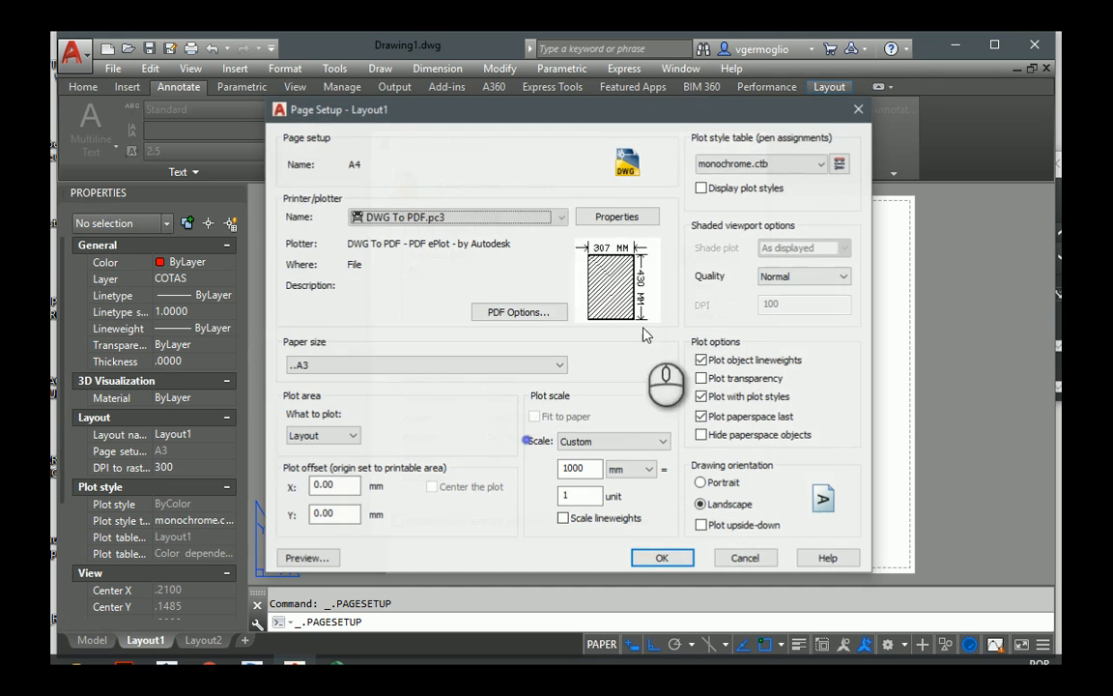
Assign the custom .A4 paper size to the A4 page setup and make that setup current for Layout1
{"action": "left_click", "coordinate": [558, 365]}
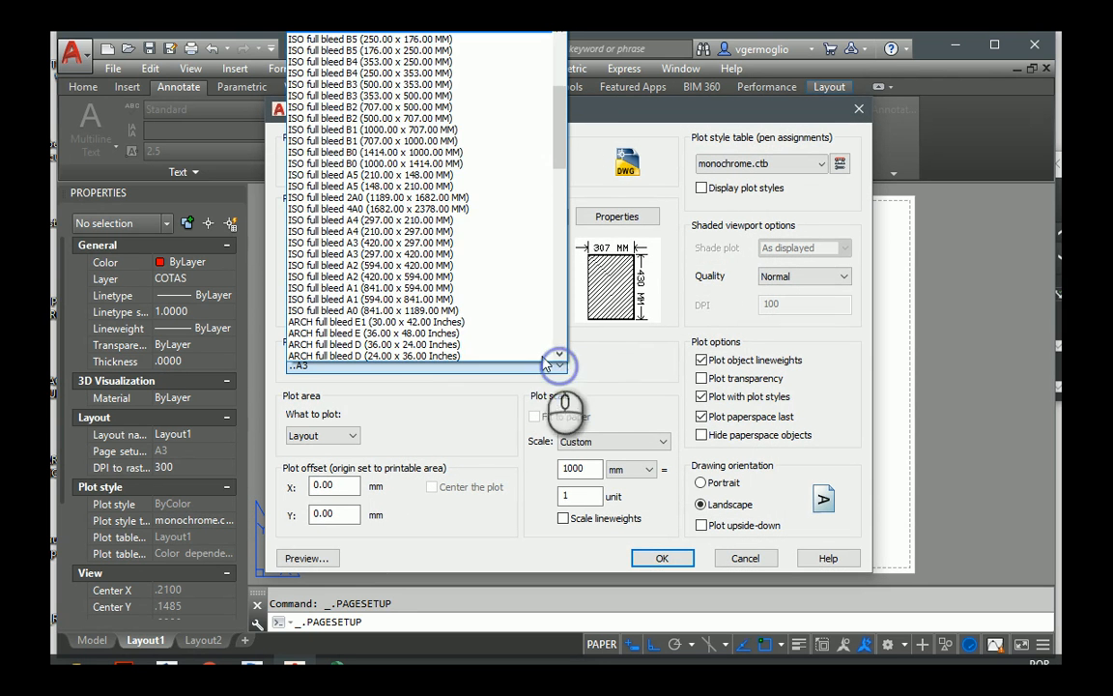
{"action": "left_click_drag", "start_coordinate": [560, 141], "coordinate": [560, 114]}
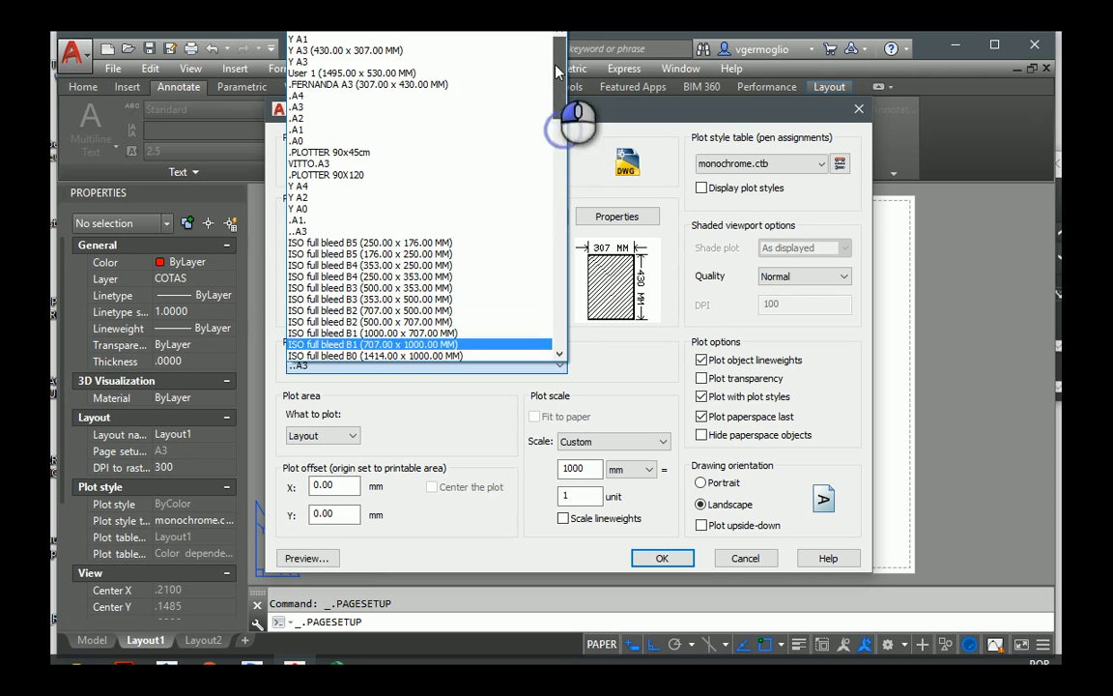
{"action": "left_click", "coordinate": [370, 104]}
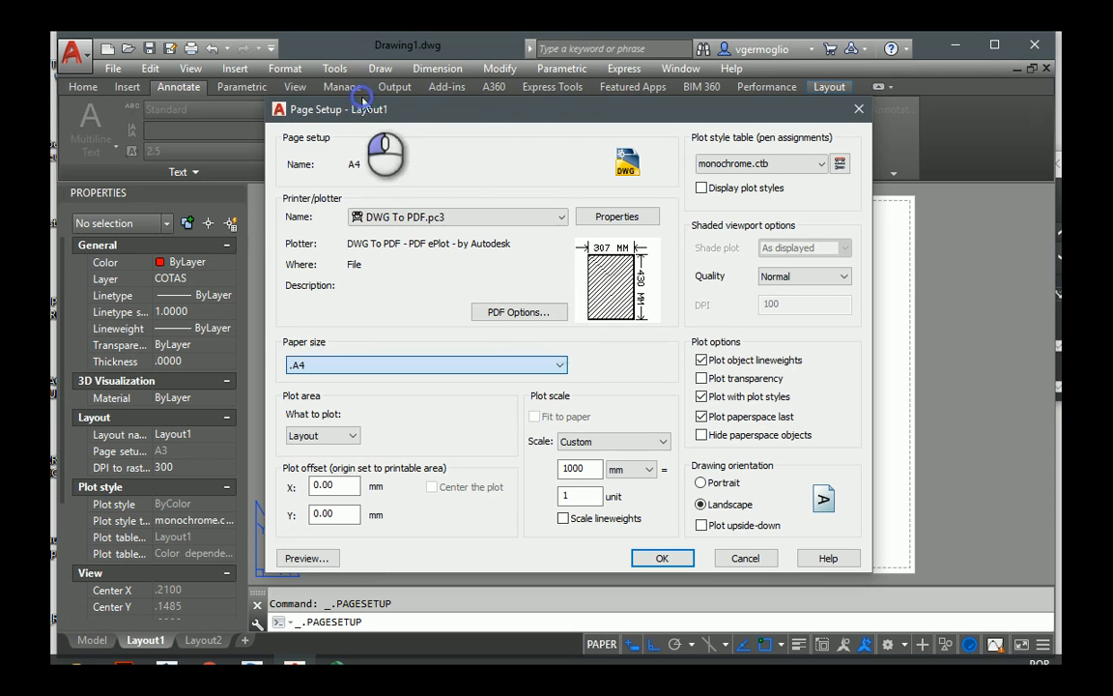
{"action": "left_click", "coordinate": [662, 557]}
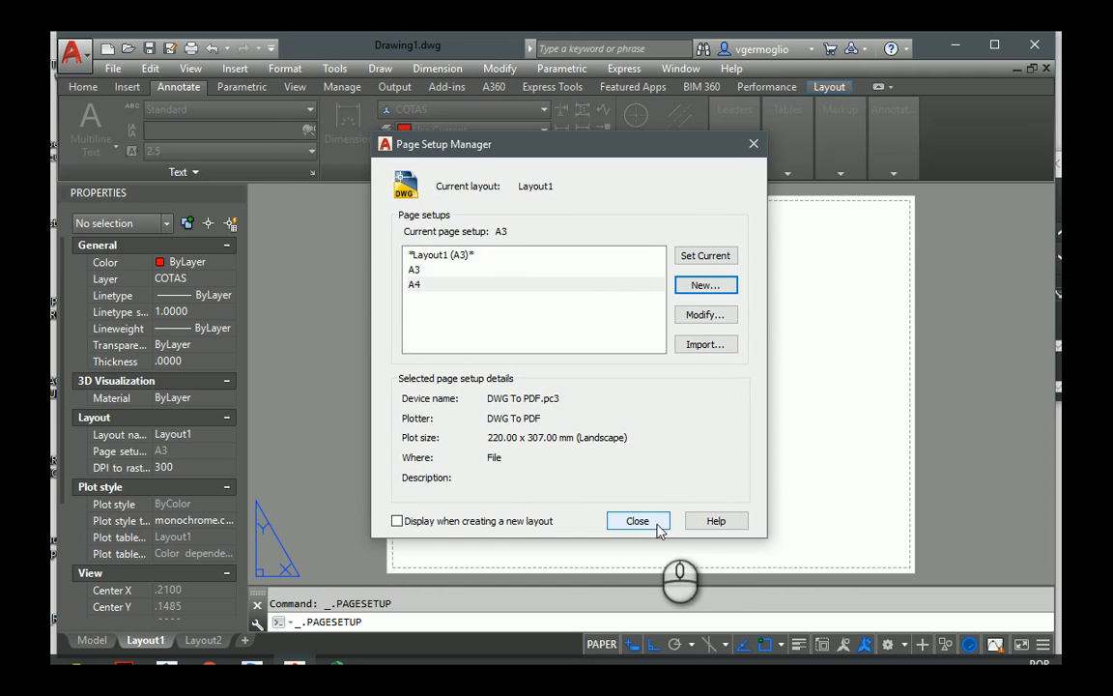
{"action": "left_click", "coordinate": [705, 255]}
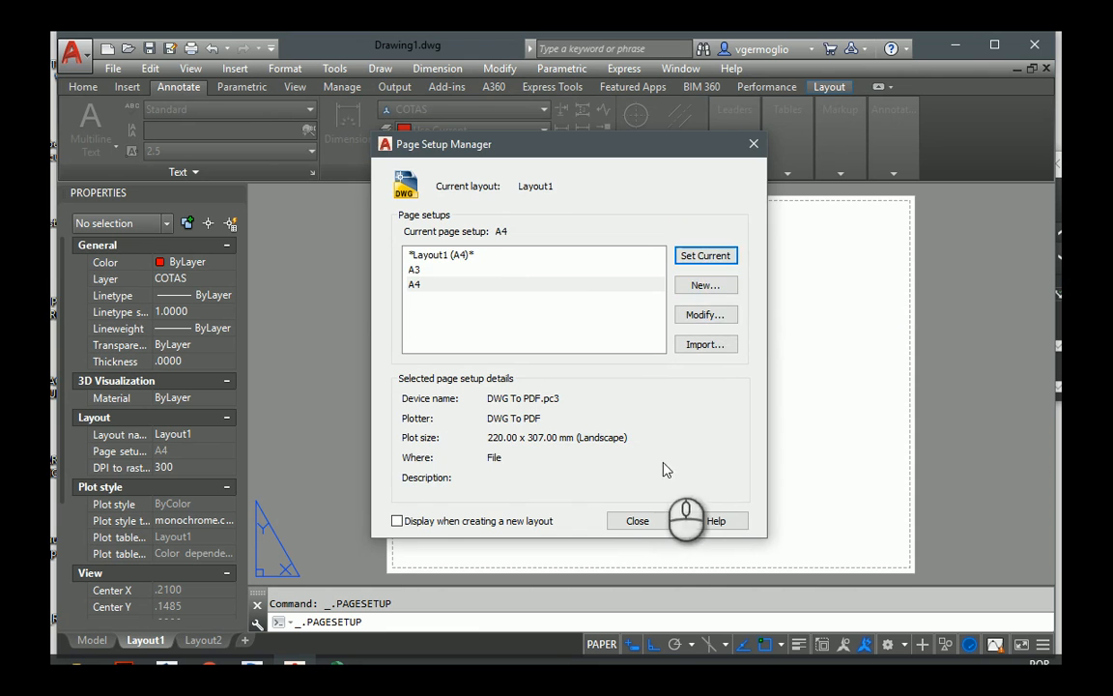
{"action": "left_click", "coordinate": [637, 521]}
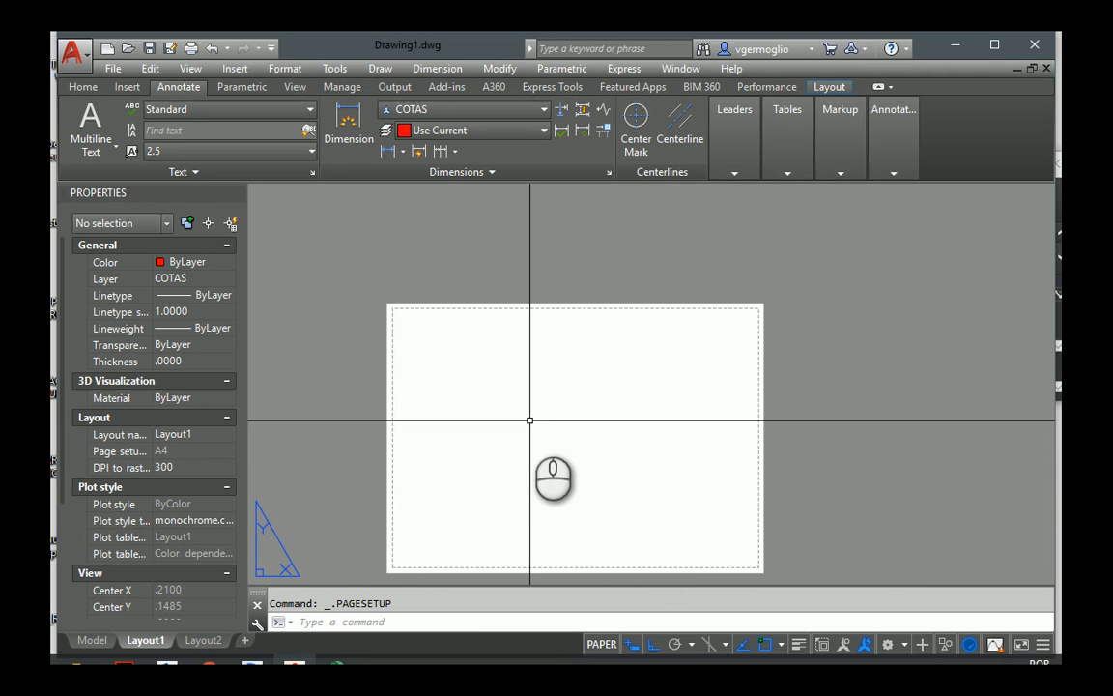
Switch Layout1 back to the A3 page setup and close the page setup manager
{"action": "right_click", "coordinate": [154, 644]}
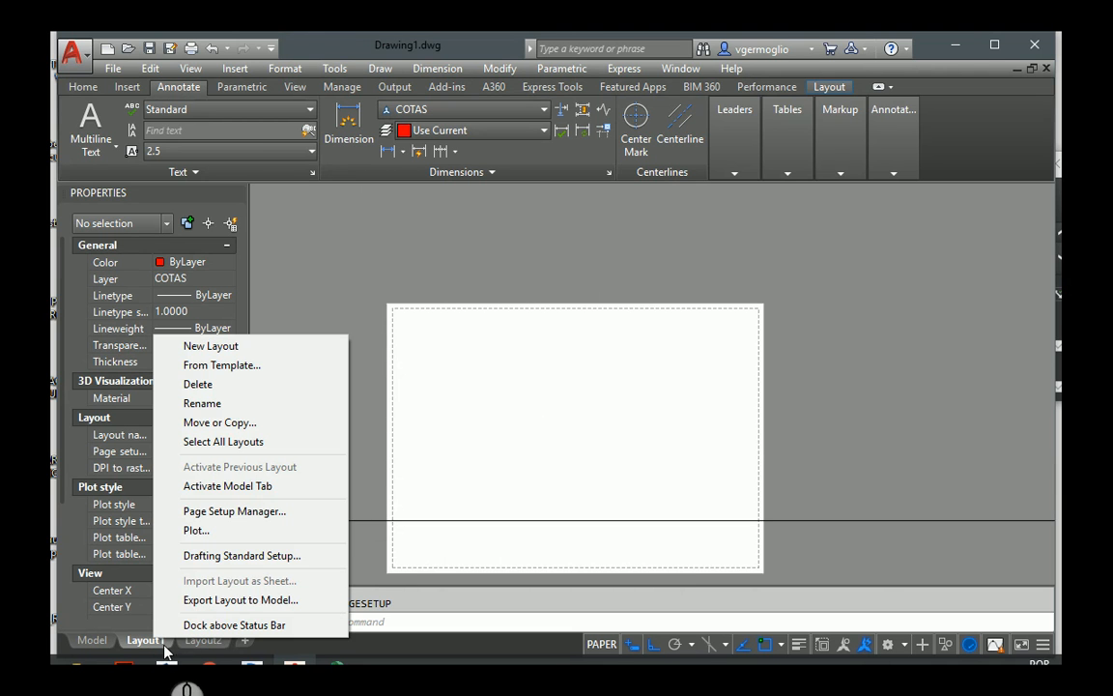
{"action": "left_click", "coordinate": [235, 511]}
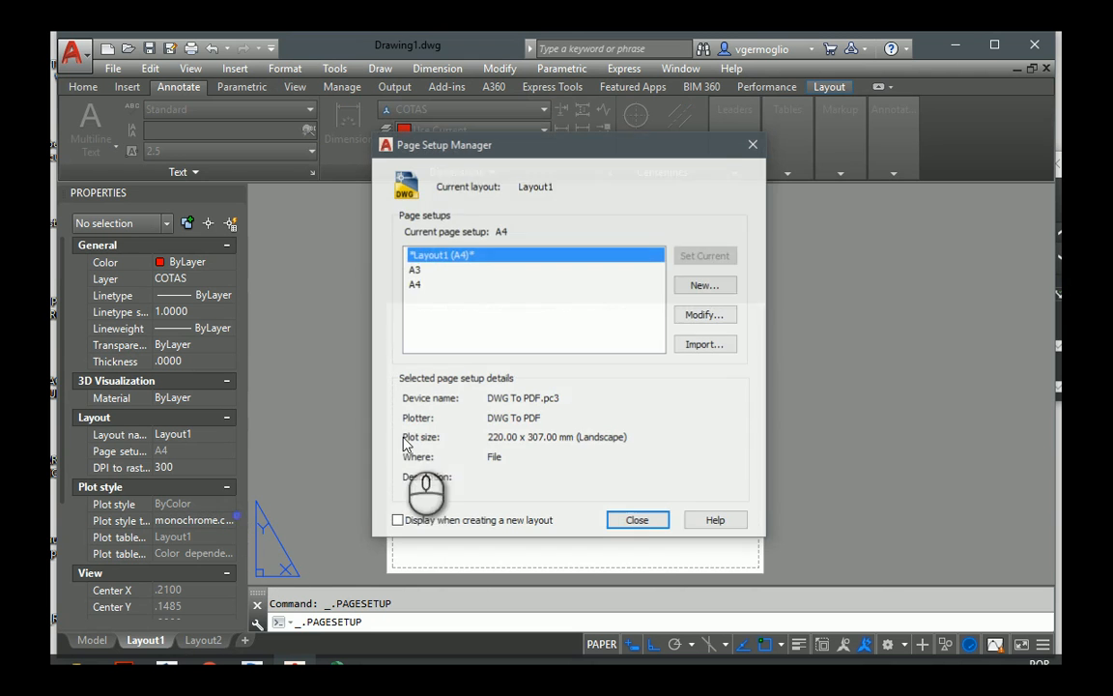
{"action": "left_click", "coordinate": [415, 270]}
{"action": "left_click", "coordinate": [705, 255]}
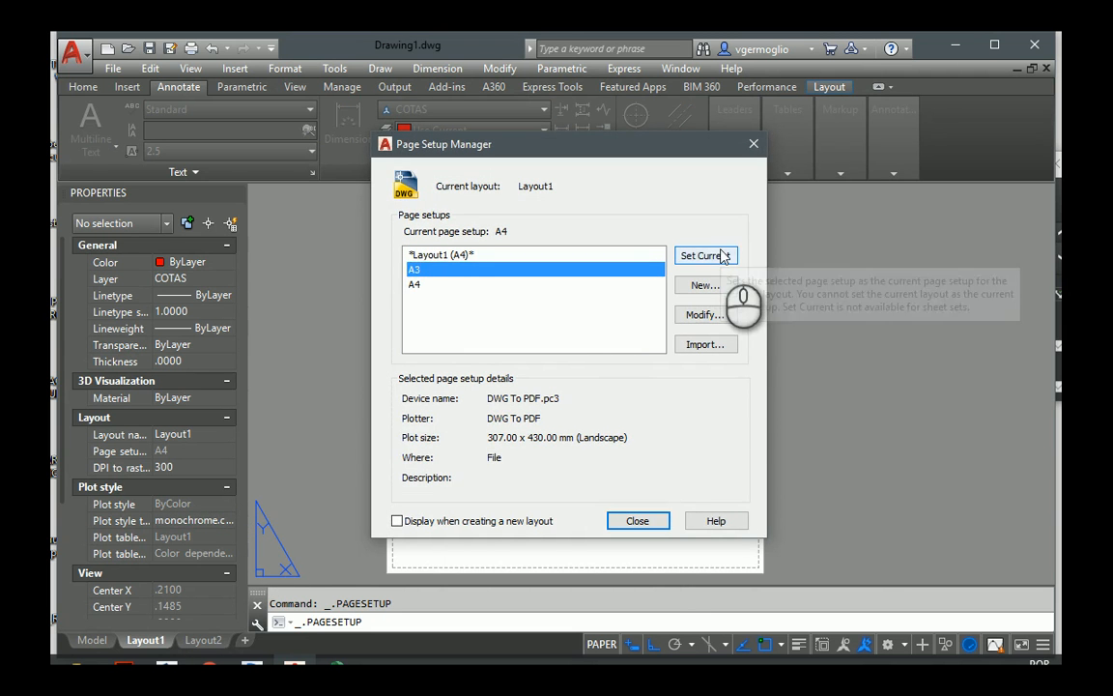
{"action": "left_click", "coordinate": [640, 523]}
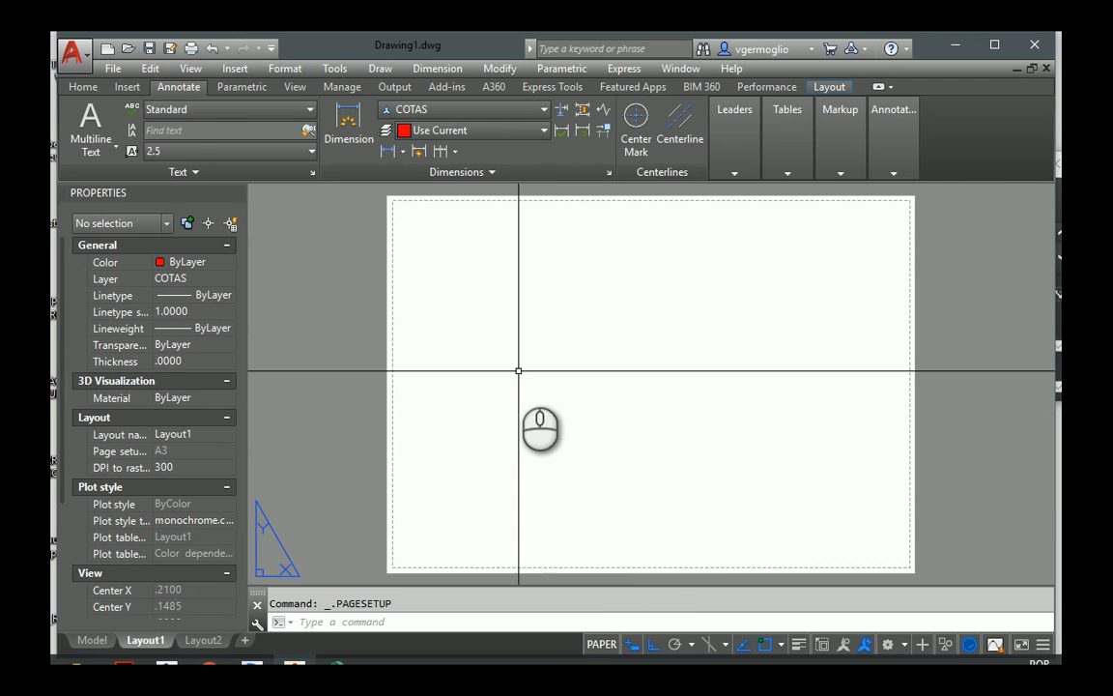
Make a new current layer for the sheet margin, with a name starting PRANCHA - MAR, and set its color to 1 (red)
{"action": "type", "text": "-la"}
{"action": "key", "text": "Return"}
{"action": "type", "text": "m"}
{"action": "key", "text": "Return"}
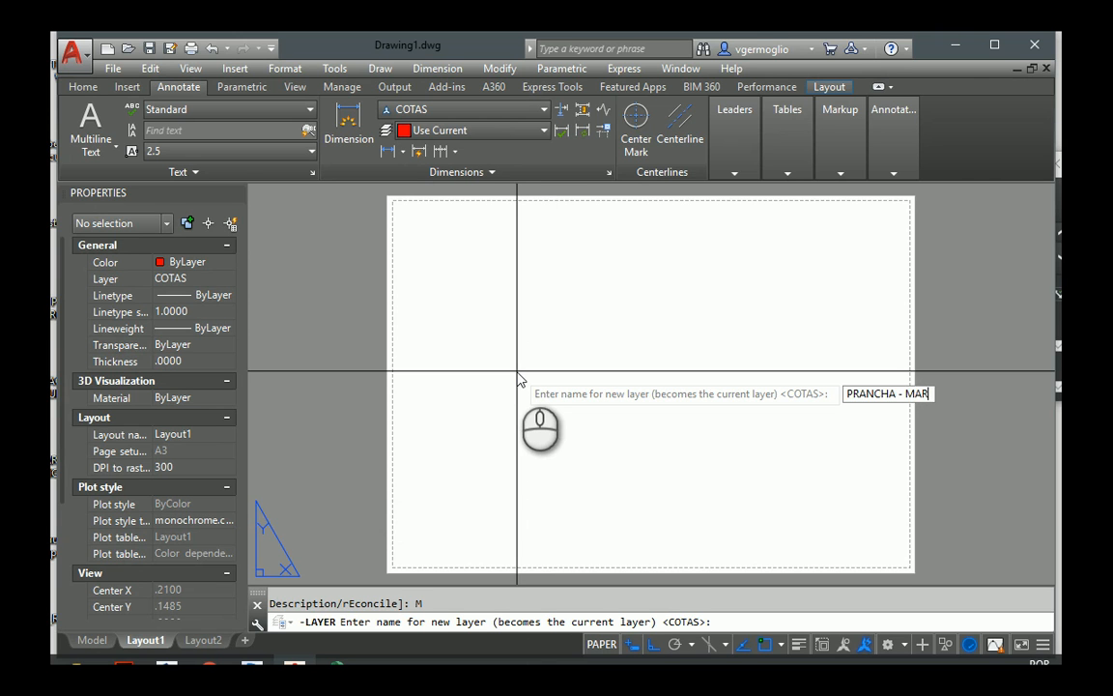
{"action": "key", "text": "Return"}
{"action": "type", "text": "C"}
{"action": "key", "text": "Return"}
{"action": "type", "text": "8"}
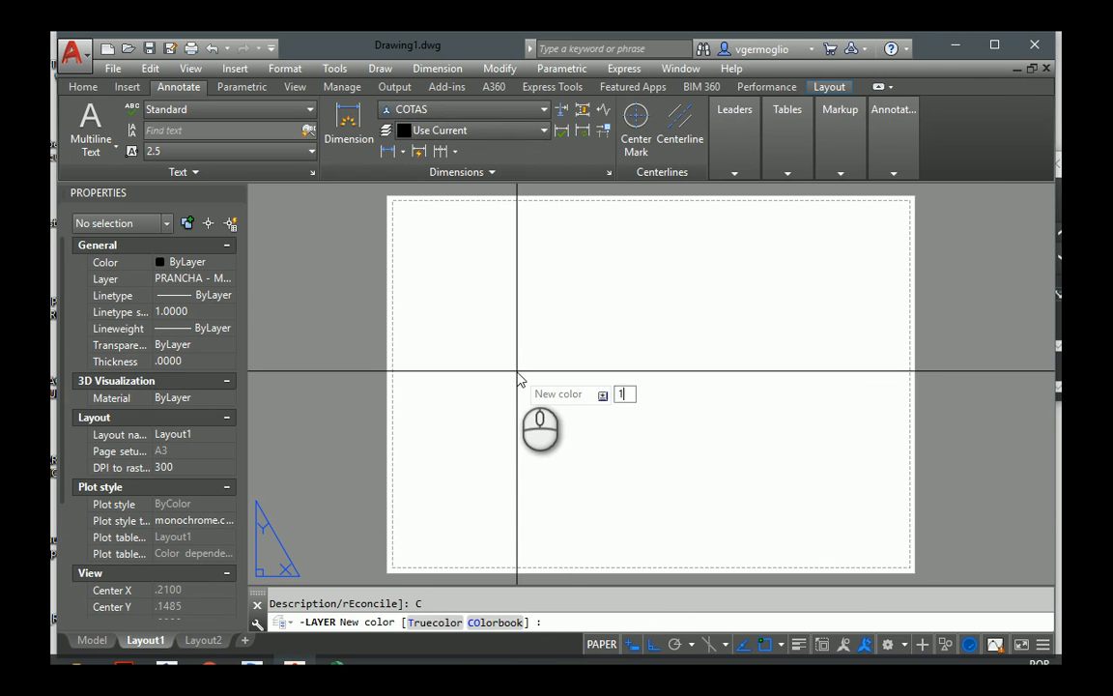
{"action": "key", "text": "Return"}
{"action": "key", "text": "Return"}
{"action": "key", "text": "Return"}
Draw a rectangle on the Layout1 sheet from 0,0 with its opposite corner at @.42,.297
{"action": "type", "text": "REC"}
{"action": "key", "text": "Return"}
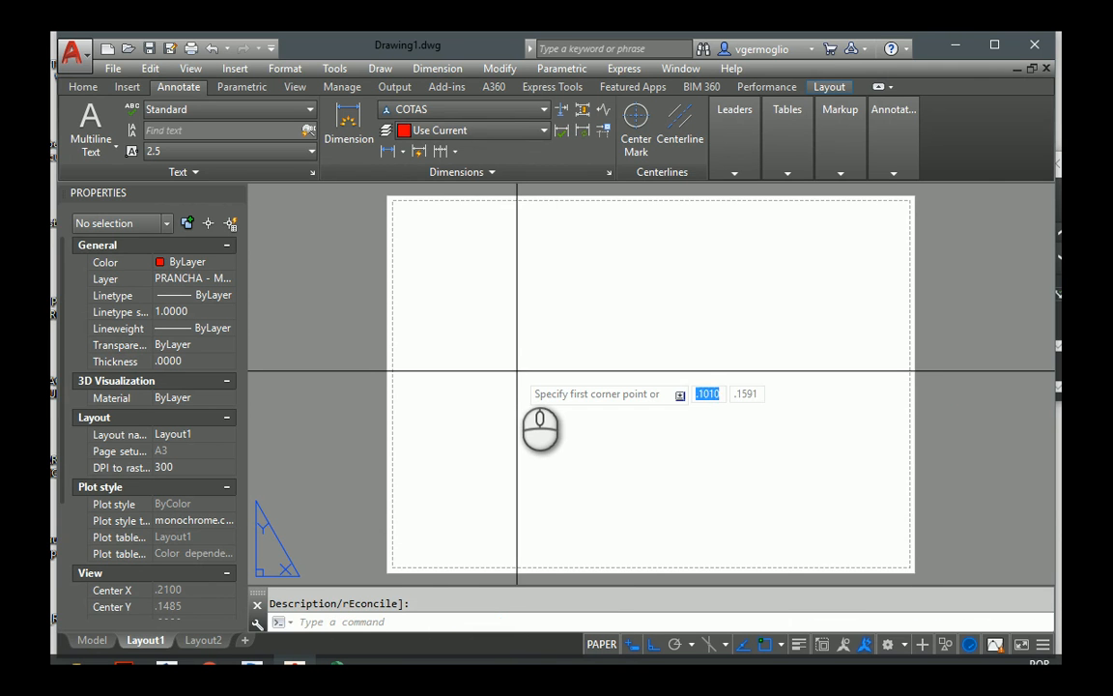
{"action": "type", "text": "0,0"}
{"action": "key", "text": "Return"}
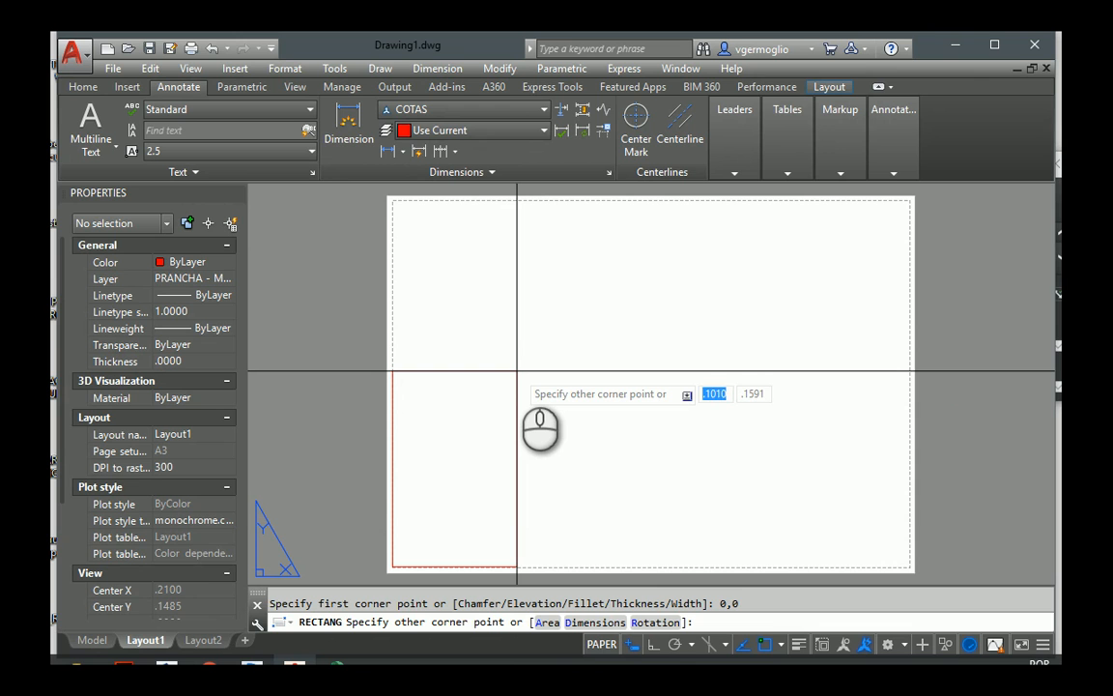
{"action": "key", "text": "Tab"}
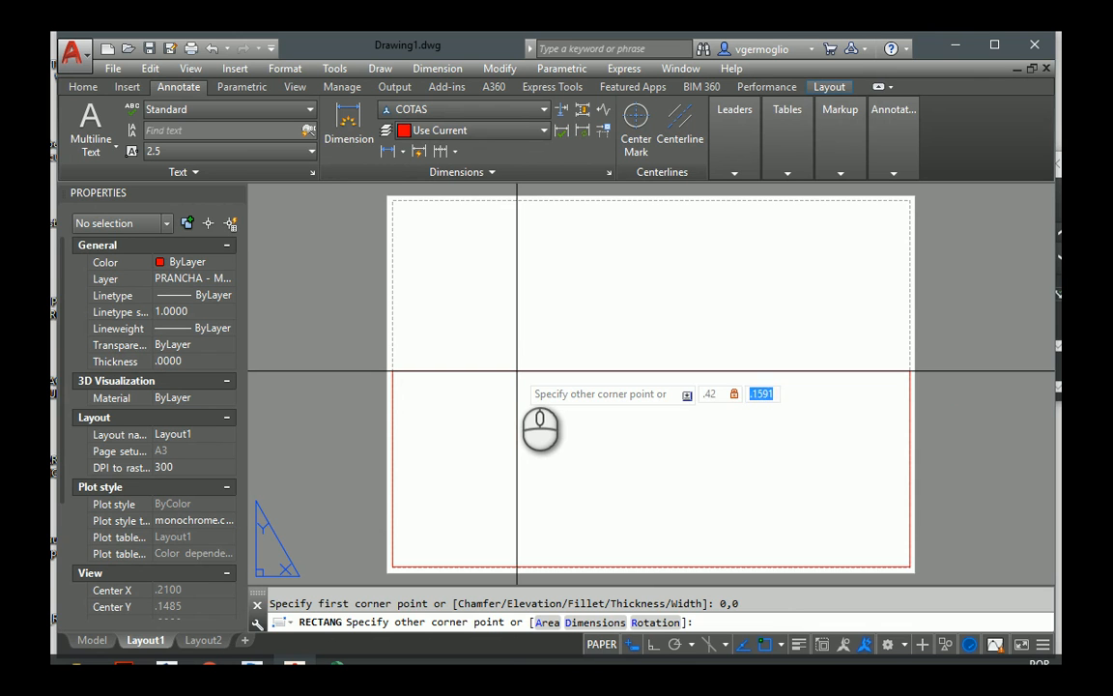
{"action": "key", "text": "Return"}
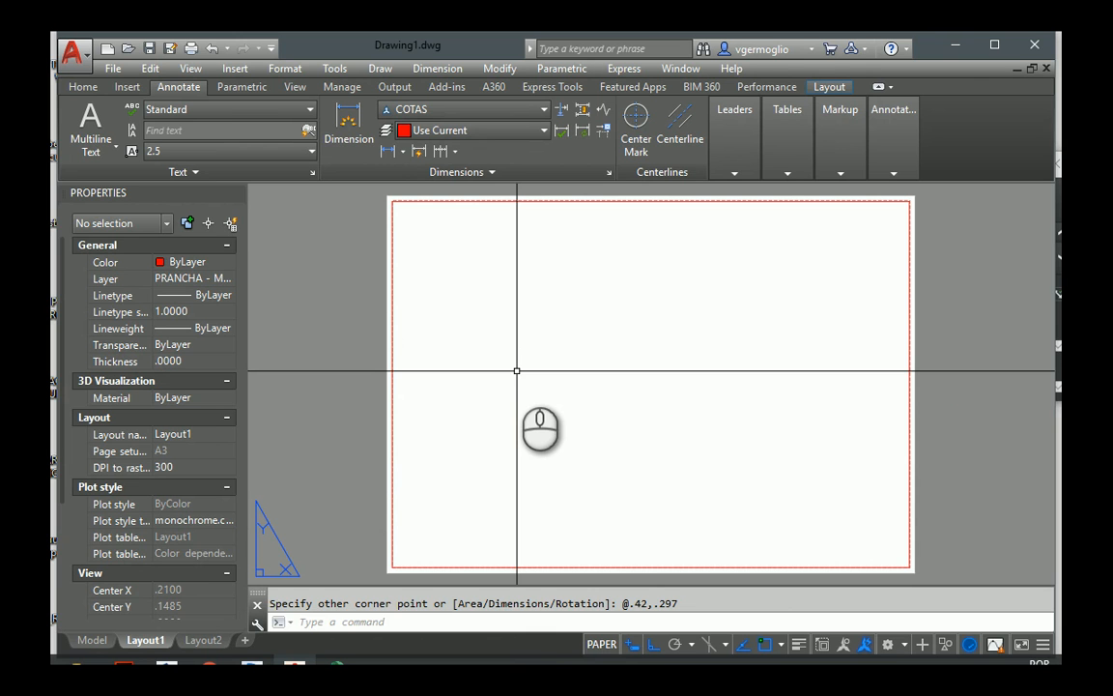
Make a new current layer named PRANCHA-QUADRO and set its color to 6
{"action": "type", "text": "-la"}
{"action": "key", "text": "Return"}
{"action": "type", "text": "m"}
{"action": "key", "text": "Return"}
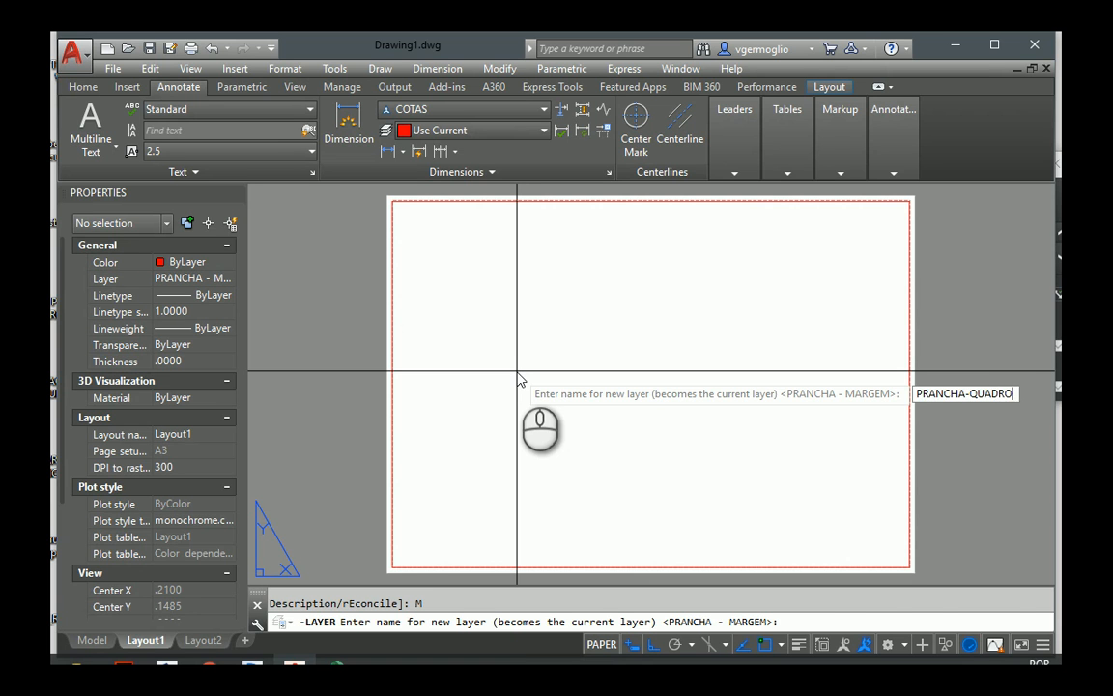
{"action": "key", "text": "Return"}
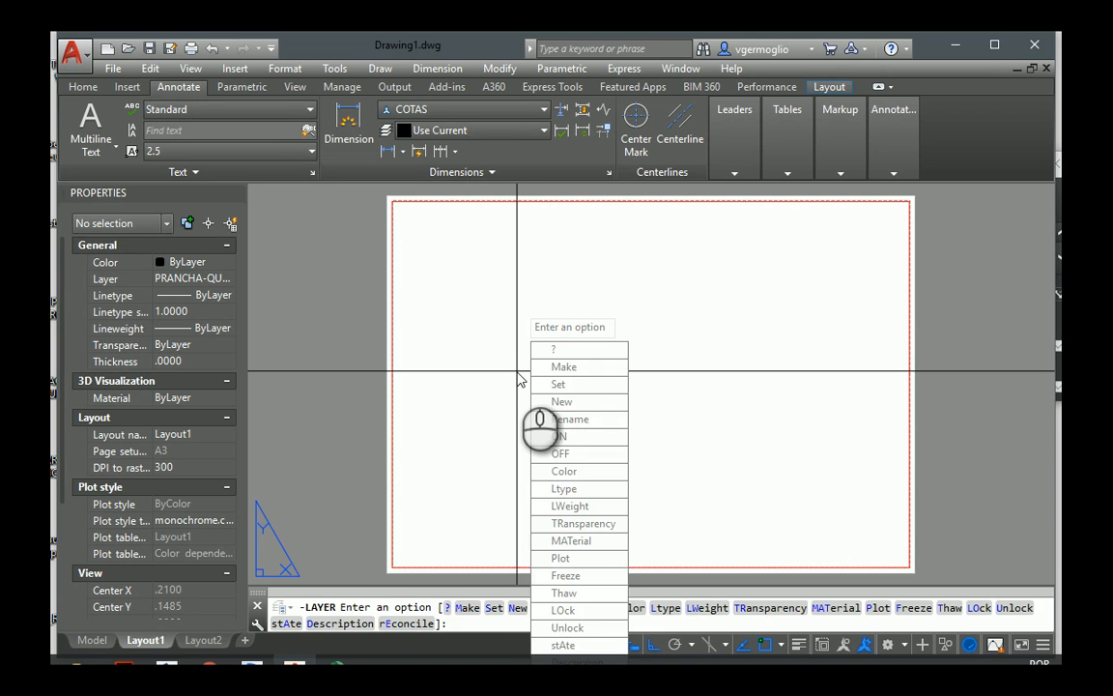
{"action": "type", "text": "c"}
{"action": "key", "text": "Return"}
{"action": "type", "text": "6"}
{"action": "key", "text": "Return"}
{"action": "key", "text": "Return"}
{"action": "type", "text": "o"}
{"action": "key", "text": "Return"}
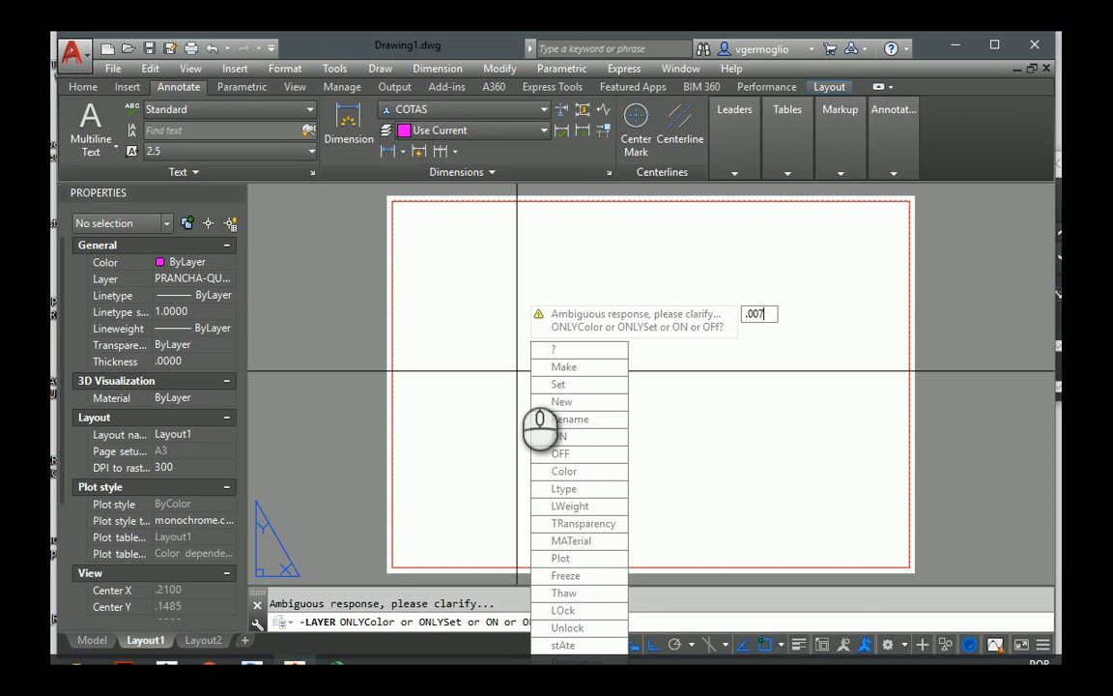
{"action": "key", "text": "Return"}
{"action": "key", "text": "Escape"}
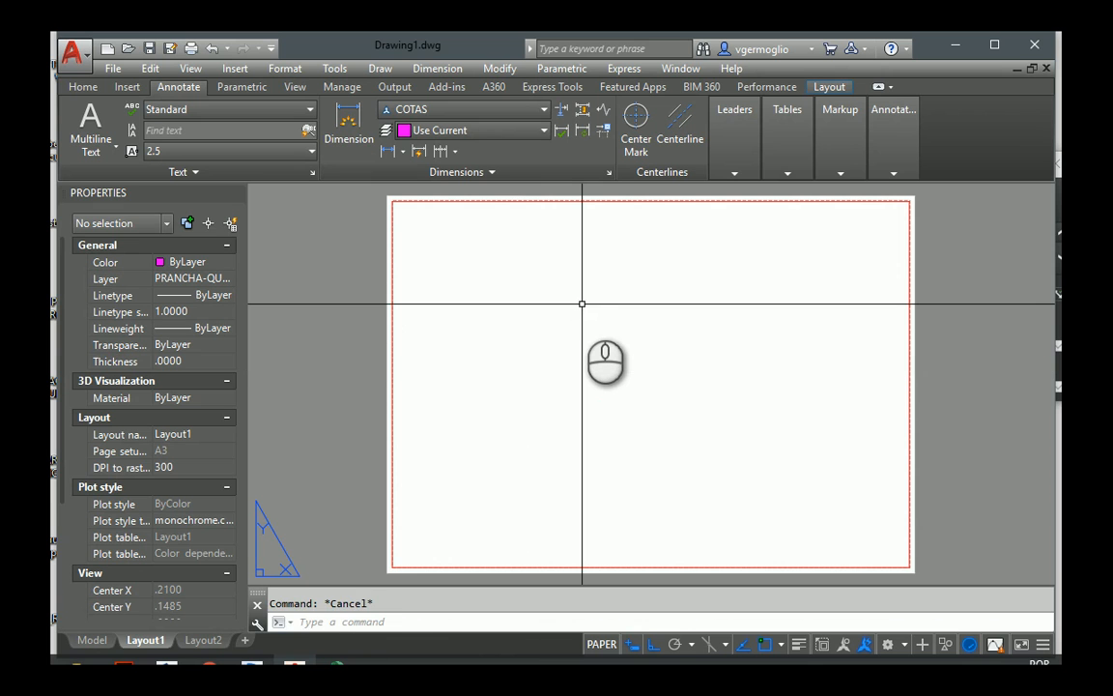
Offset the red sheet rectangle inward by .007
{"action": "type", "text": "o"}
{"action": "key", "text": "Return"}
{"action": "type", "text": ".00"}
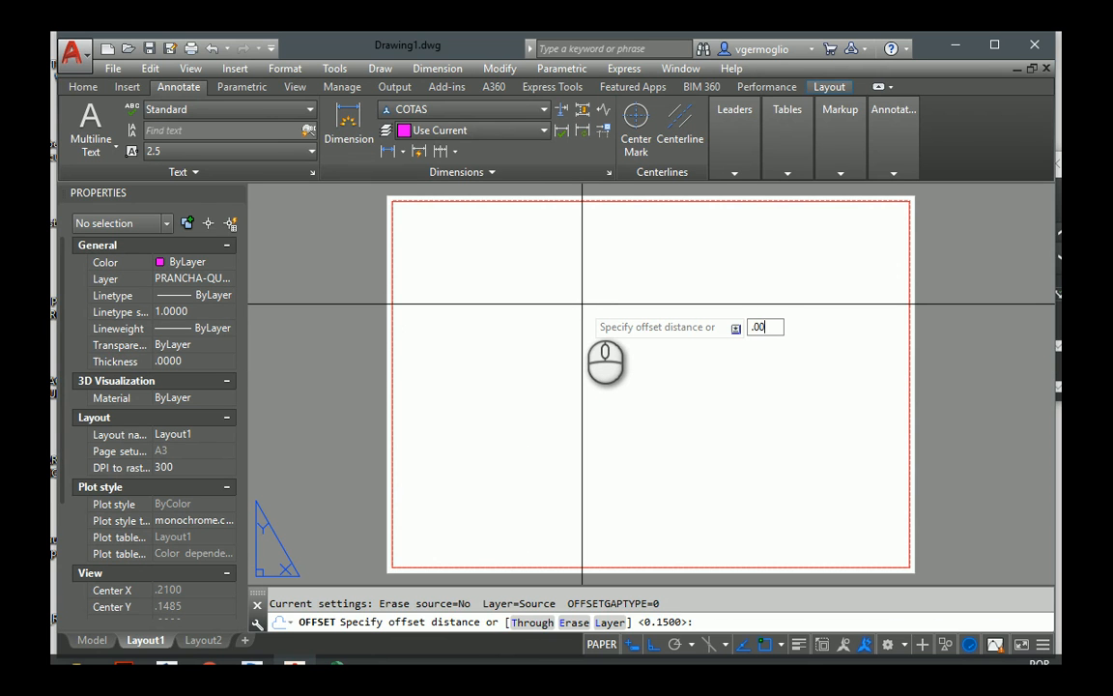
{"action": "type", "text": "7"}
{"action": "key", "text": "Return"}
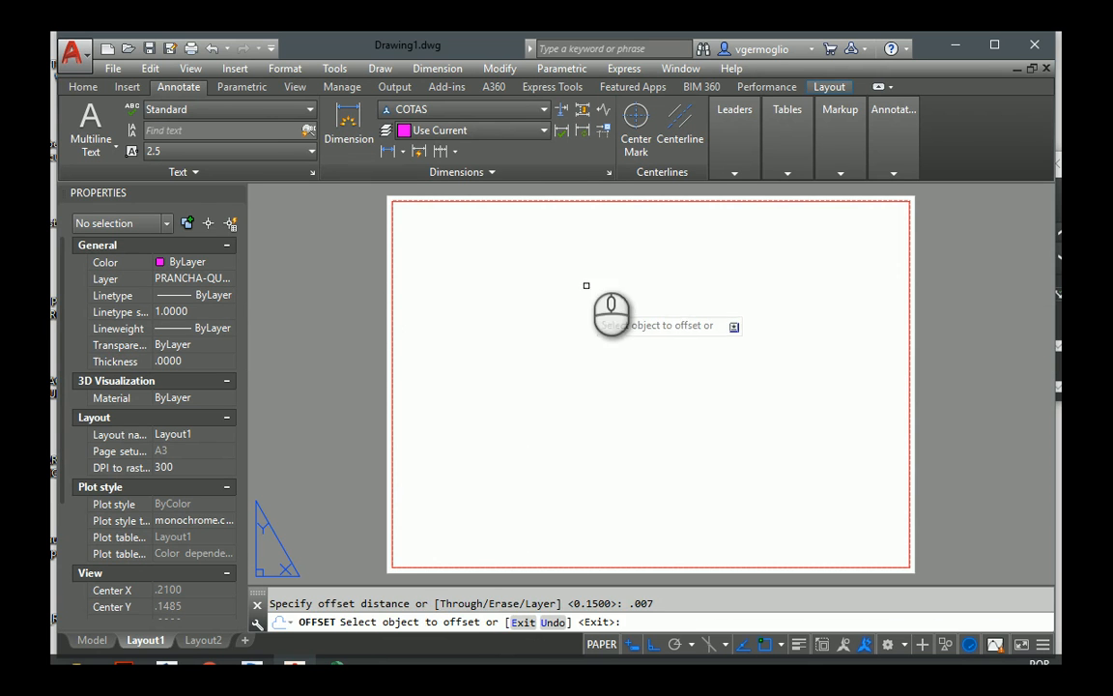
{"action": "left_click", "coordinate": [611, 198]}
{"action": "left_click", "coordinate": [616, 295]}
{"action": "key", "text": "Return"}
Offset the outer sheet rectangle inward by .025 to form the innermost frame
{"action": "key", "text": "Return"}
{"action": "type", "text": "."}
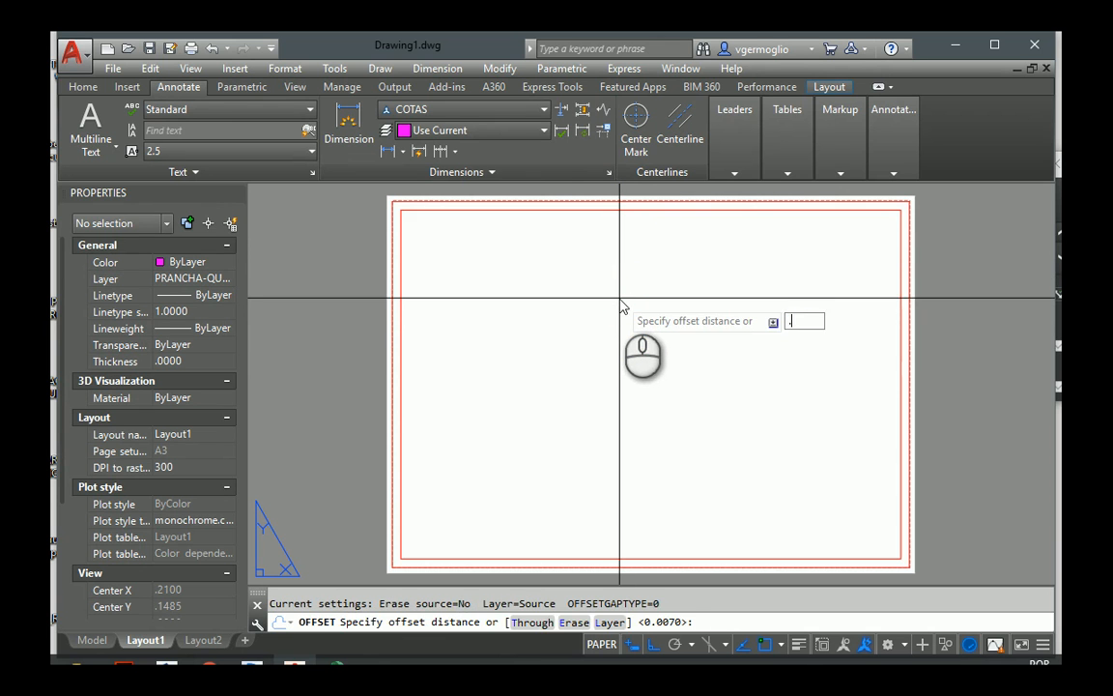
{"action": "type", "text": "025"}
{"action": "key", "text": "Return"}
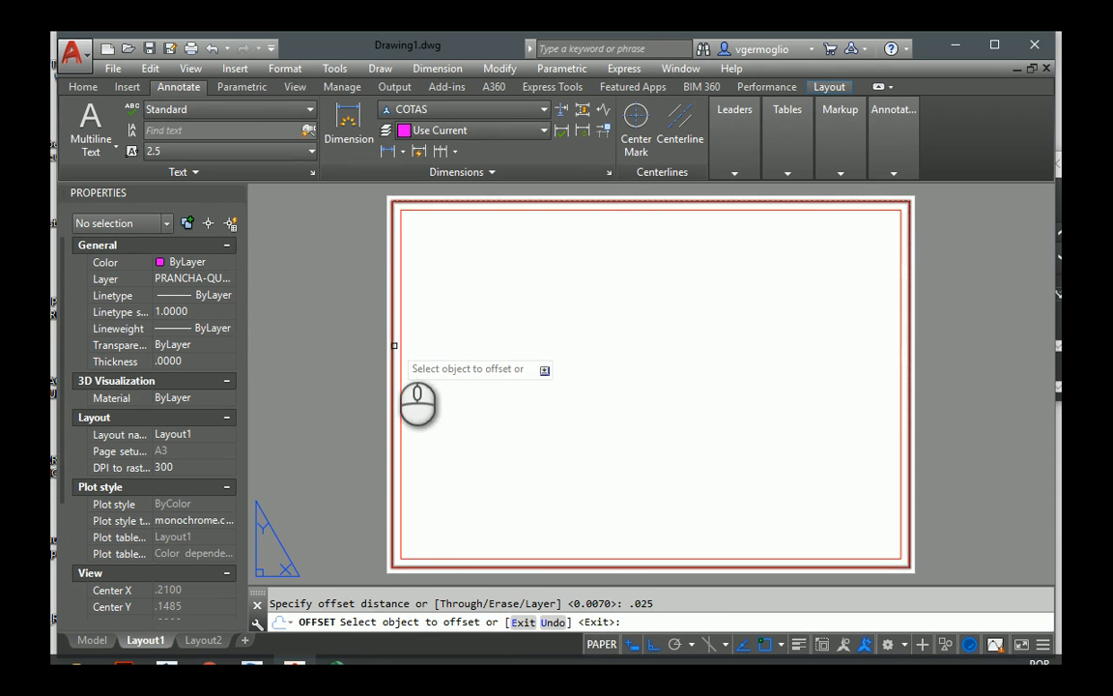
{"action": "left_click", "coordinate": [392, 346]}
{"action": "left_click", "coordinate": [509, 323]}
{"action": "key", "text": "Return"}
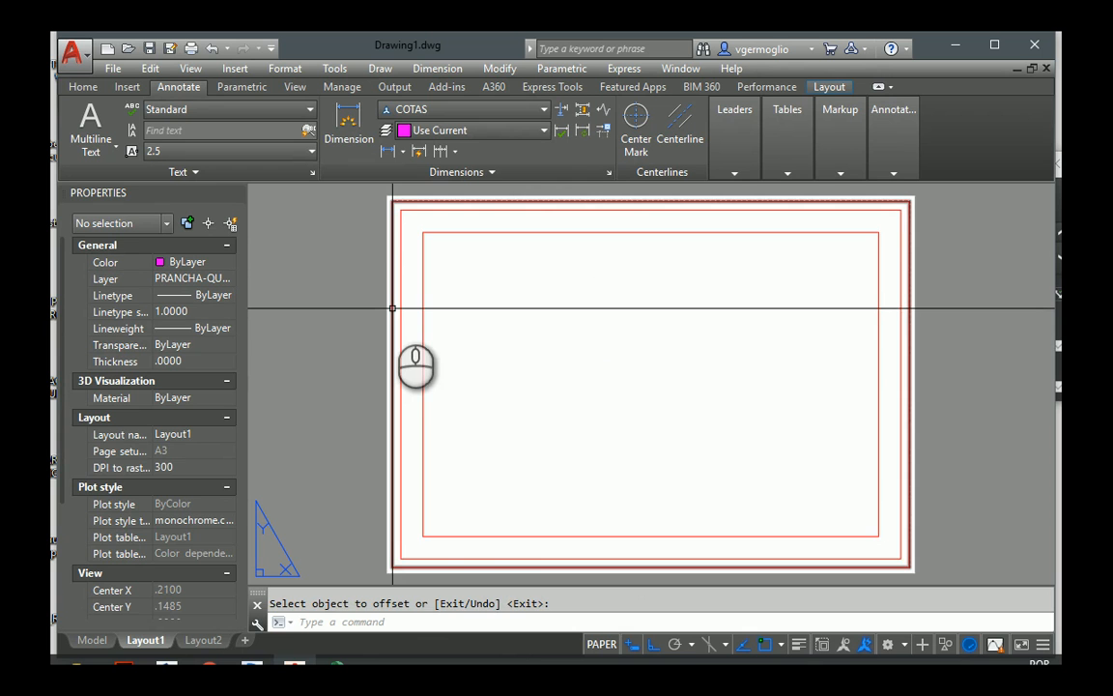
Move the innermost rectangle to the PRANCHA-QUADRO layer and deselect it
{"action": "left_click", "coordinate": [454, 232]}
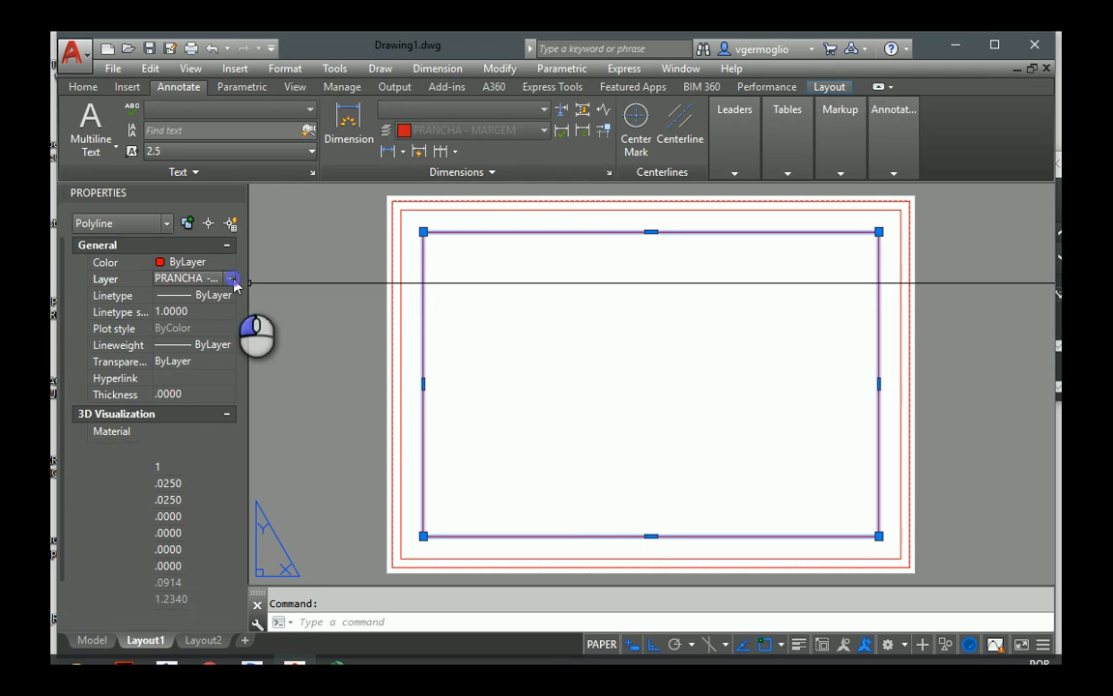
{"action": "left_click", "coordinate": [235, 280]}
{"action": "left_click", "coordinate": [232, 373]}
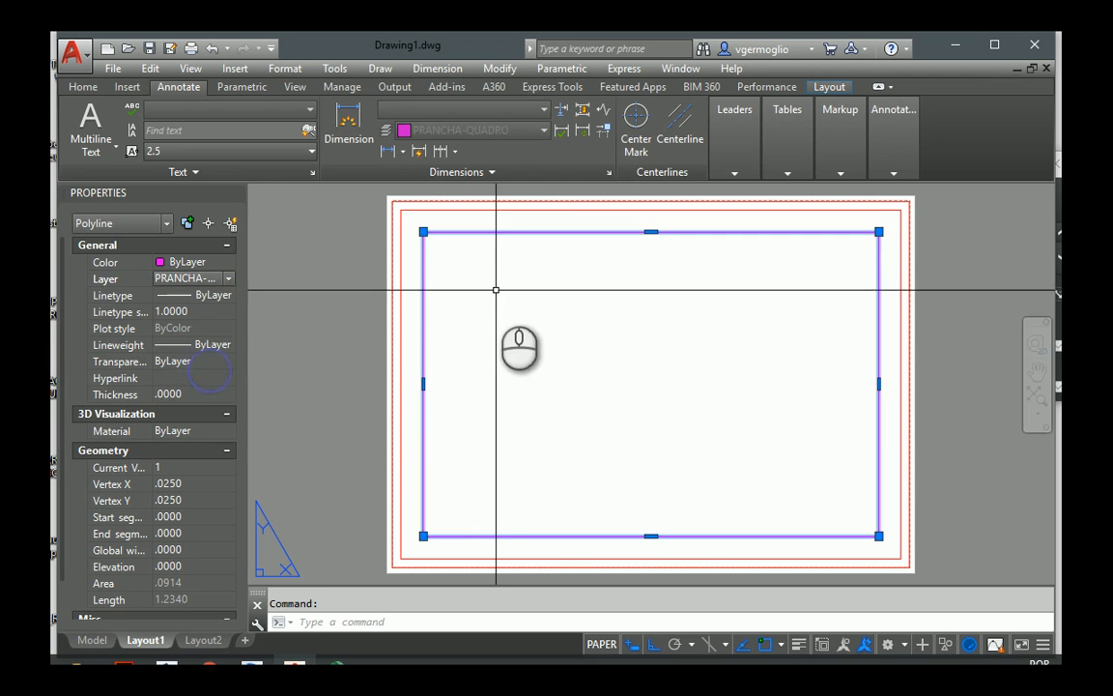
{"action": "key", "text": "Escape"}
Stretch the innermost frame's upper, right and lower edges onto the .007 offset rectangle, keeping its left edge in place
{"action": "left_click", "coordinate": [650, 231]}
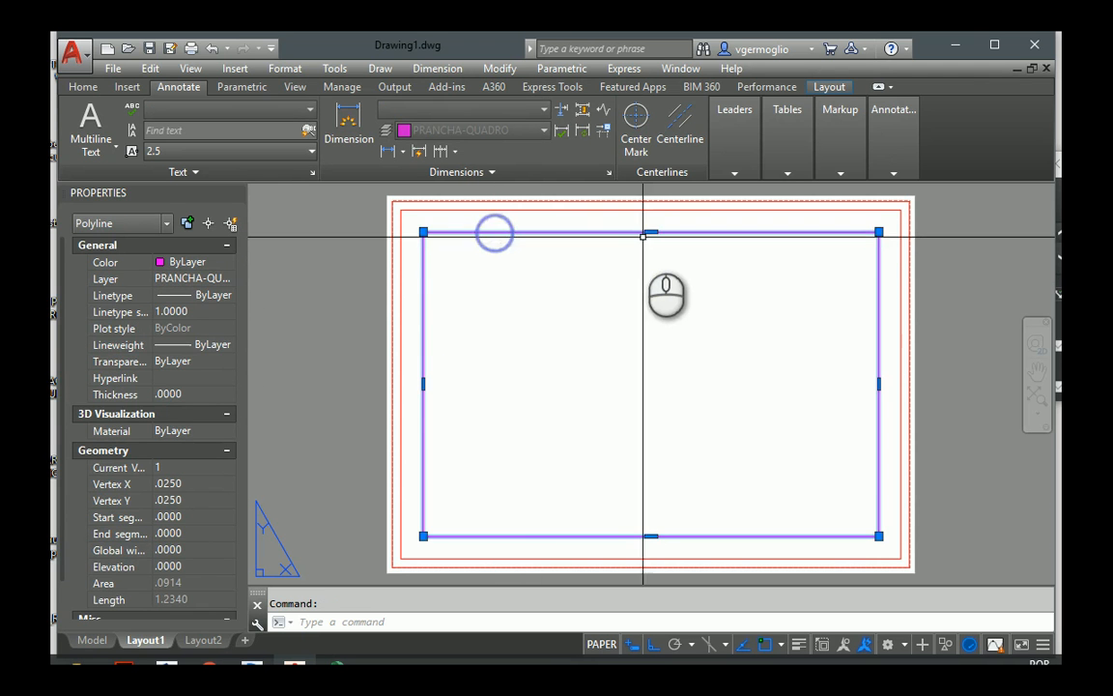
{"action": "left_click", "coordinate": [650, 232]}
{"action": "left_click", "coordinate": [651, 210]}
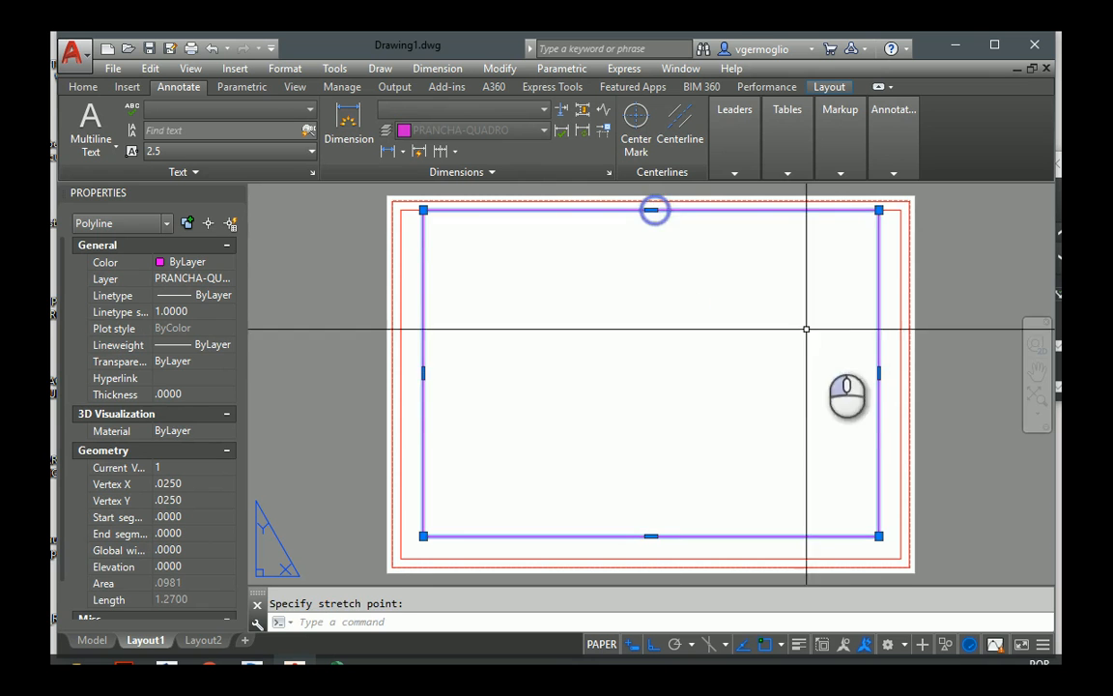
{"action": "left_click", "coordinate": [879, 373]}
{"action": "left_click", "coordinate": [901, 373]}
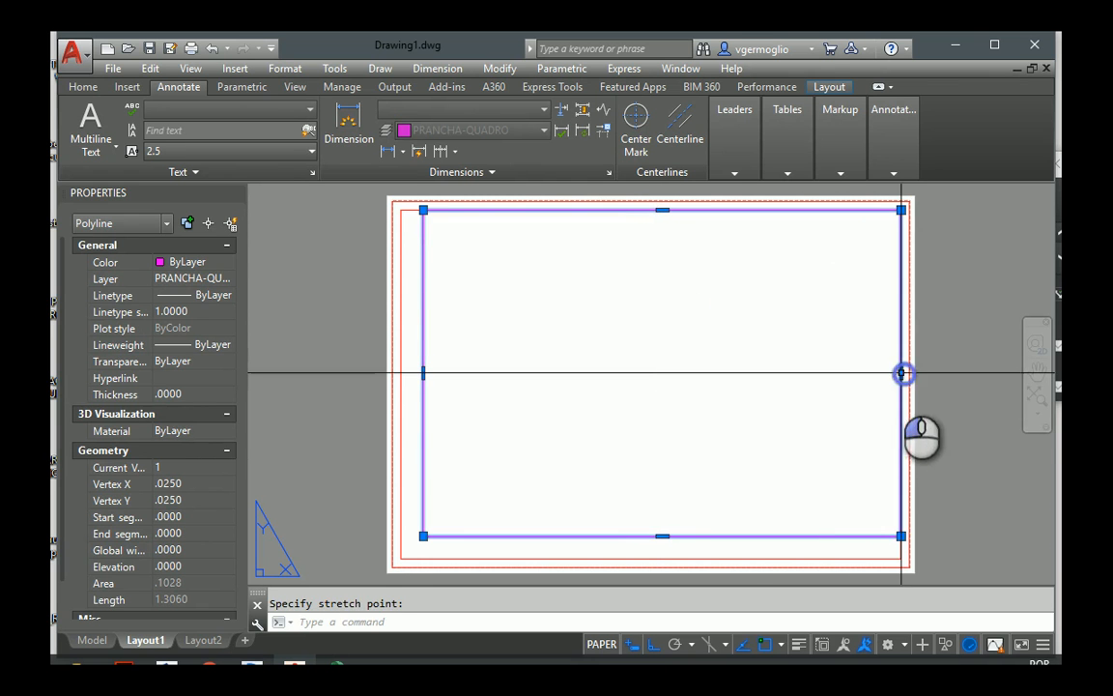
{"action": "left_click", "coordinate": [662, 535]}
{"action": "left_click", "coordinate": [662, 558]}
{"action": "key", "text": "Escape"}
Erase the red .007 offset rectangle between the sheet edge and the frame
{"action": "type", "text": "e"}
{"action": "key", "text": "Return"}
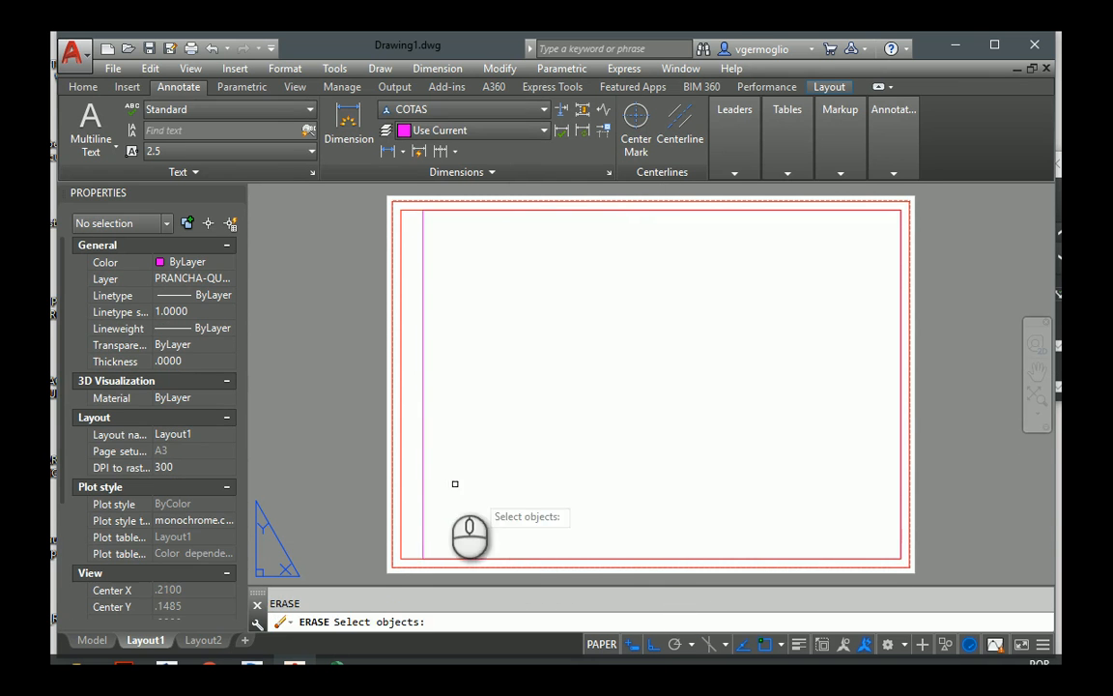
{"action": "left_click", "coordinate": [397, 431]}
{"action": "key", "text": "Return"}
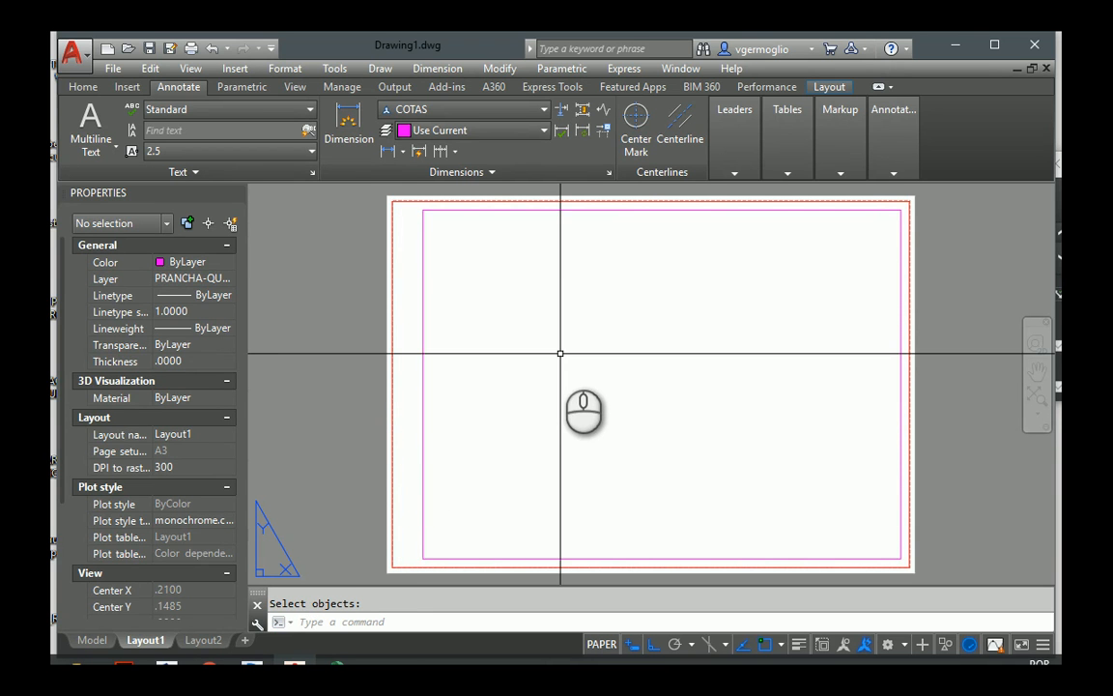
{"action": "left_click", "coordinate": [431, 202]}
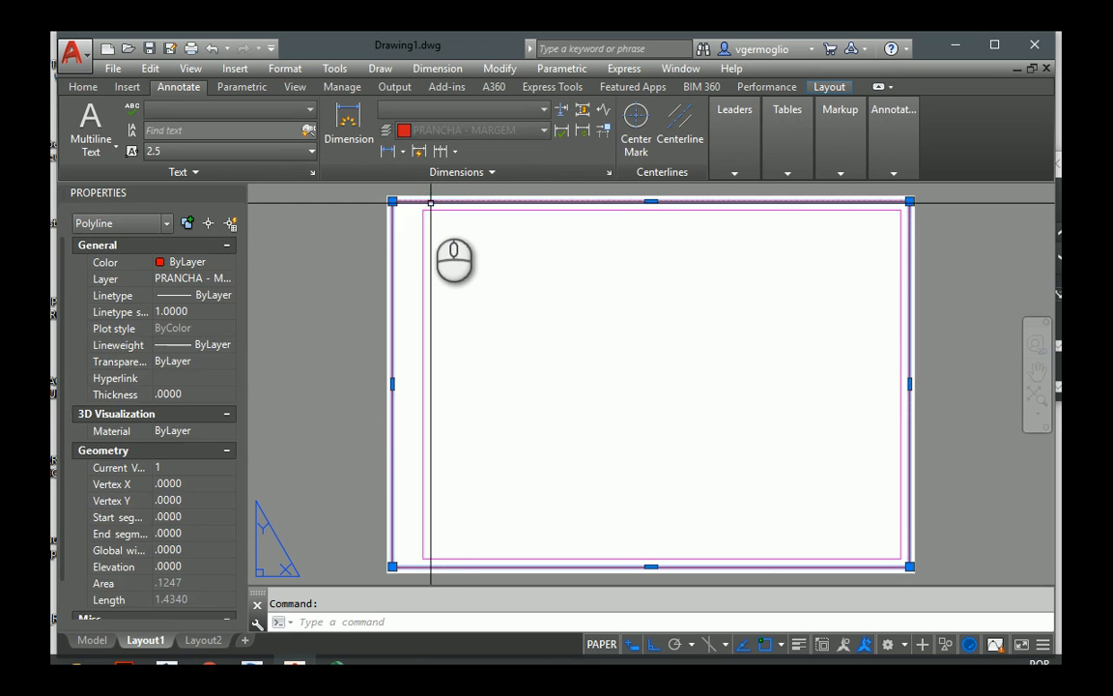
{"action": "key", "text": "Escape"}
{"action": "left_click", "coordinate": [483, 209]}
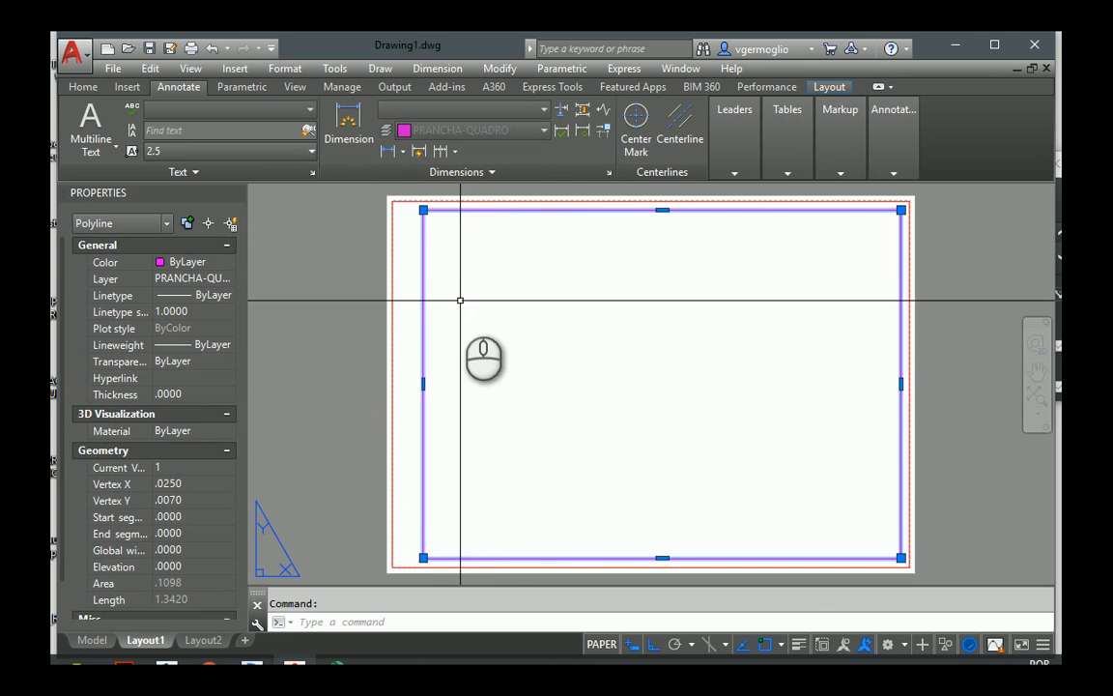
{"action": "key", "text": "Escape"}
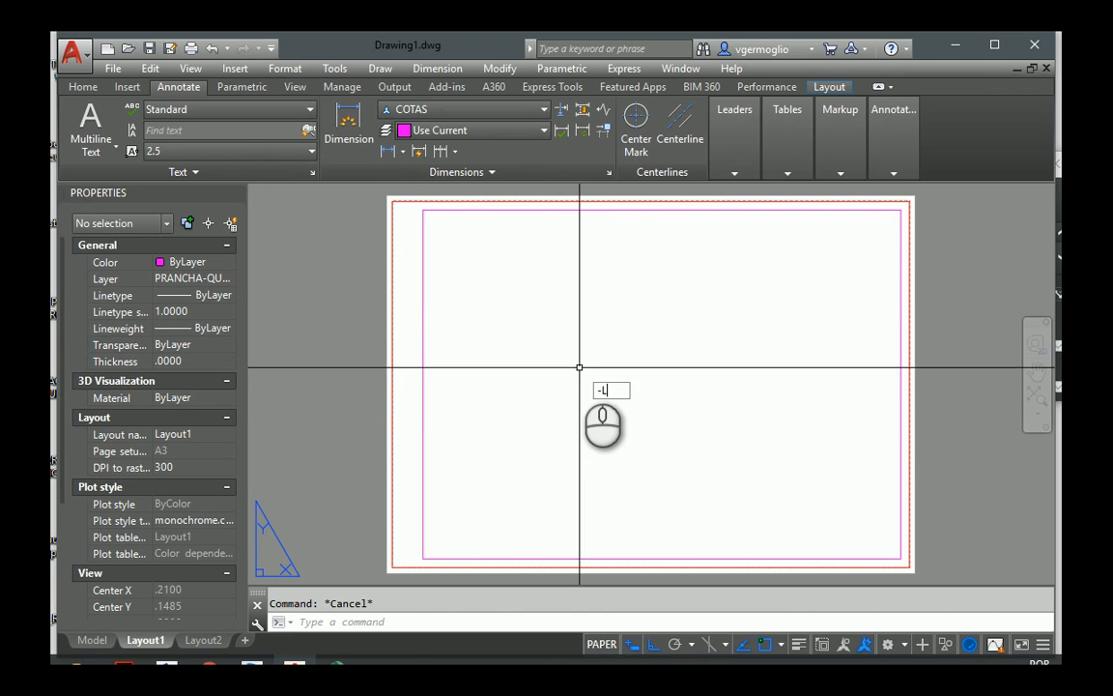
Make a new current layer named MVIEW and set its color to 9
{"action": "type", "text": "AYER"}
{"action": "key", "text": "Return"}
{"action": "type", "text": "M"}
{"action": "key", "text": "Return"}
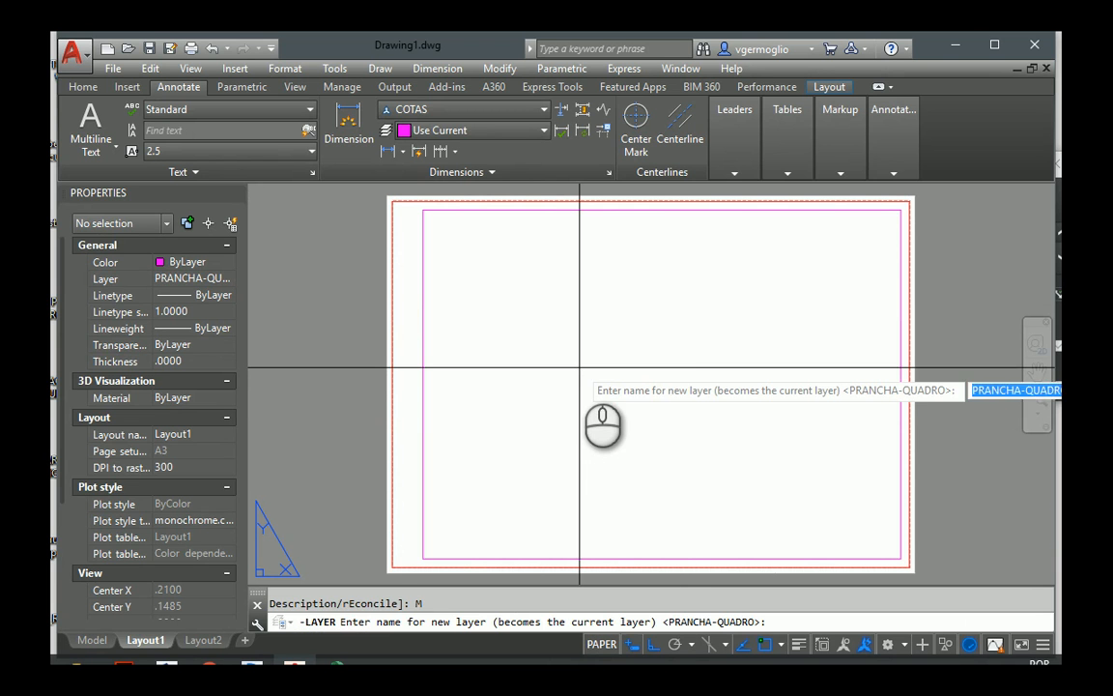
{"action": "type", "text": "MVIEW"}
{"action": "key", "text": "Return"}
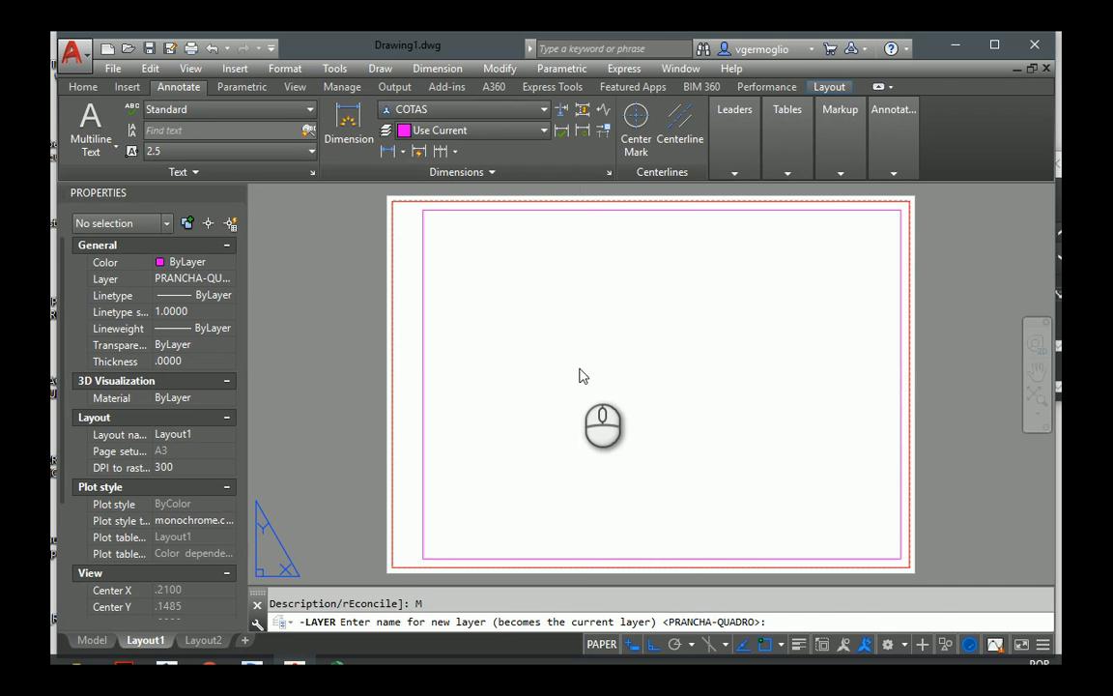
{"action": "type", "text": "C"}
{"action": "key", "text": "Return"}
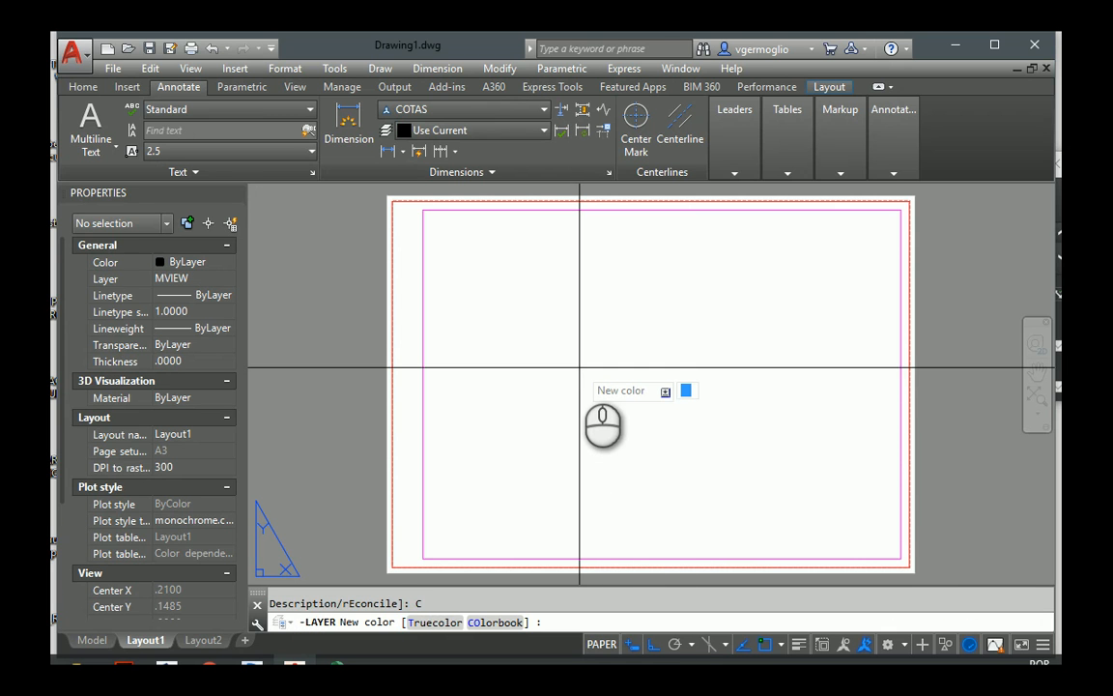
{"action": "type", "text": "9"}
{"action": "key", "text": "Return"}
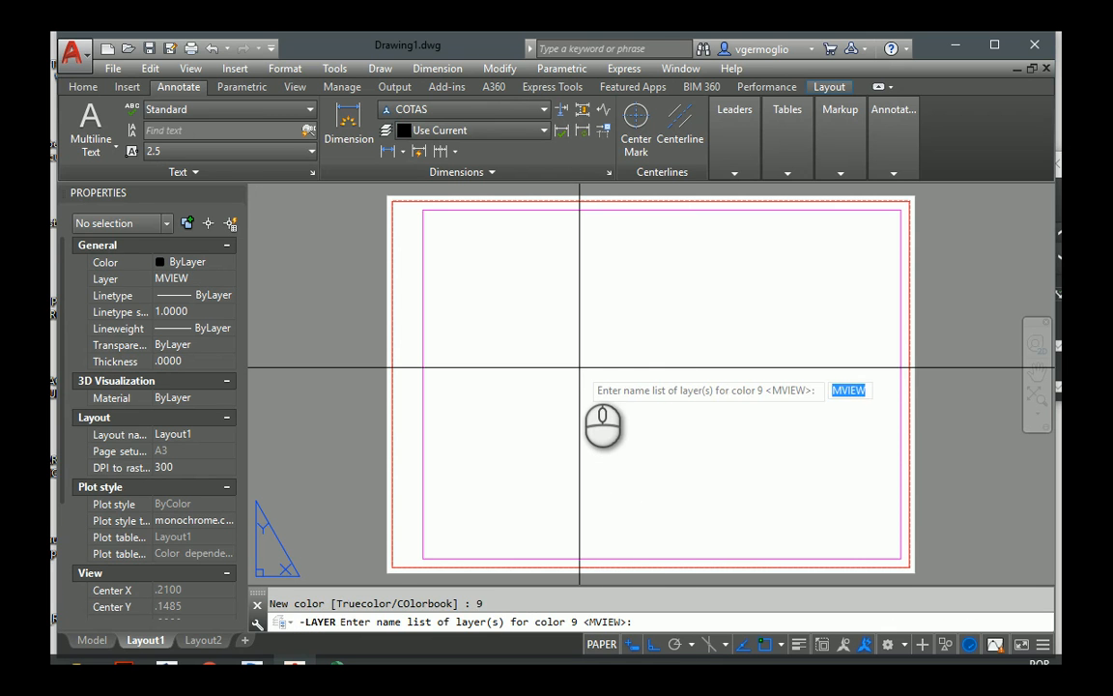
{"action": "key", "text": "Return"}
Set the MVIEW layer's plotting preference to No plot and finish the layer command
{"action": "type", "text": "P"}
{"action": "key", "text": "Return"}
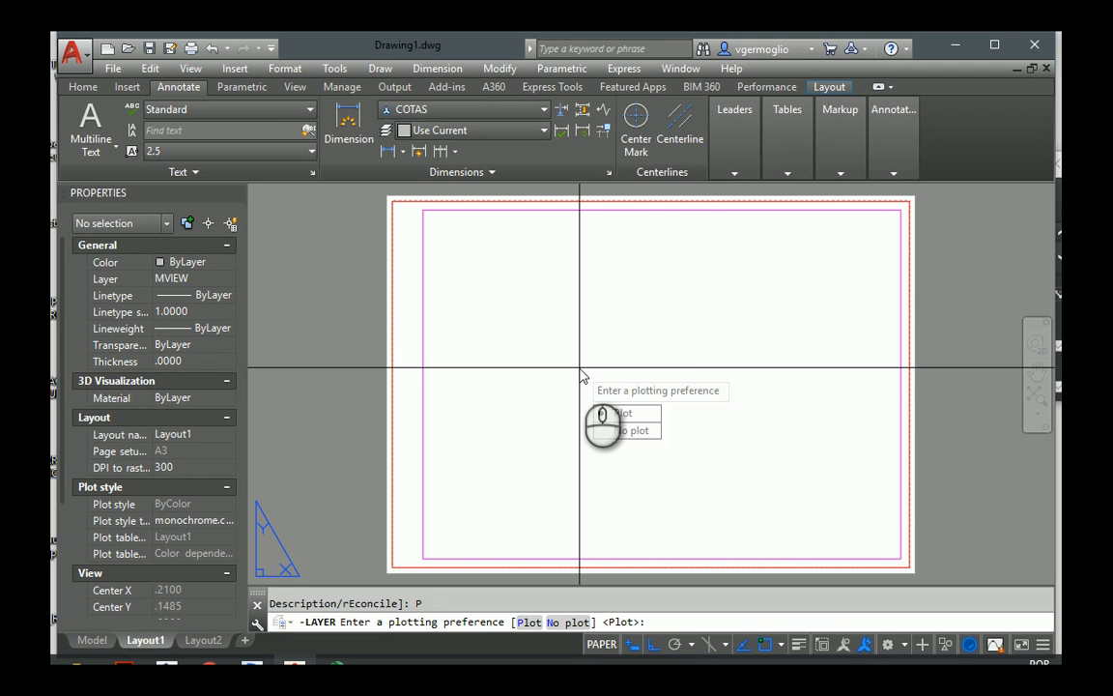
{"action": "type", "text": "N"}
{"action": "key", "text": "Return"}
{"action": "key", "text": "Return"}
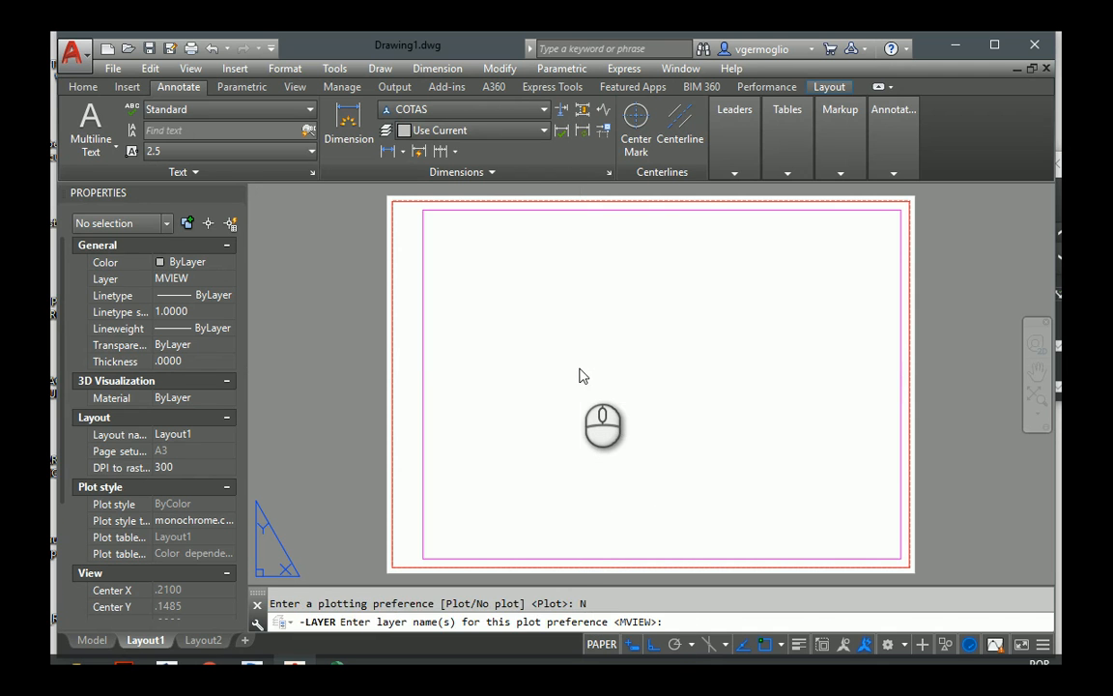
{"action": "key", "text": "Return"}
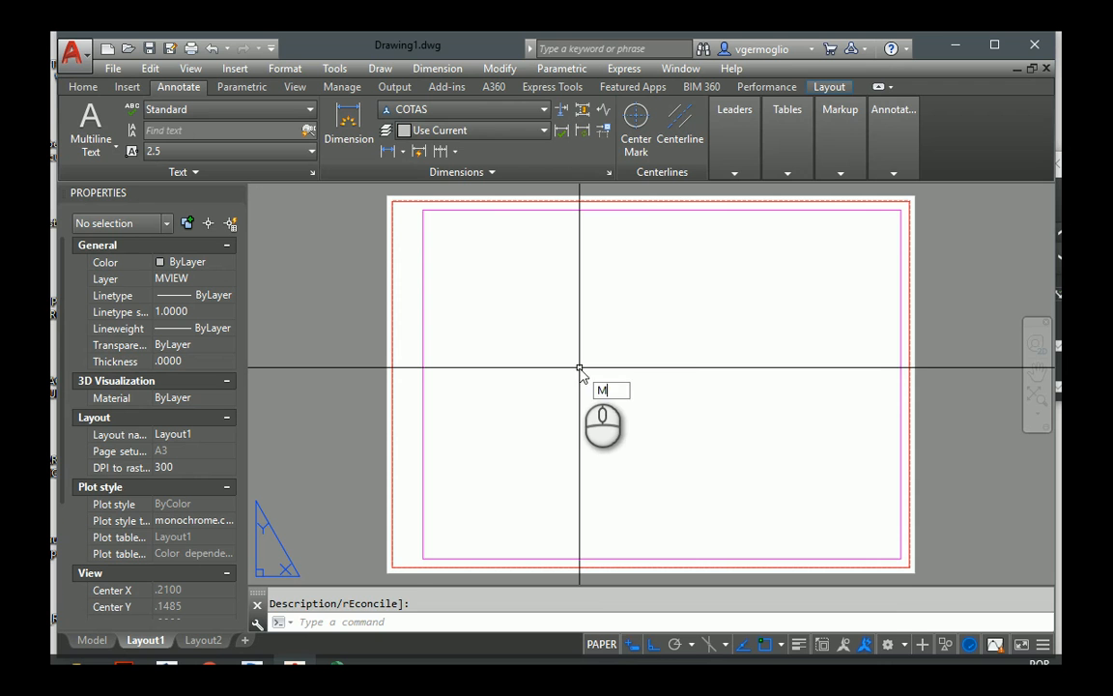
Create a viewport on Layout1 from the magenta frame's upper-left corner to its lower-right corner
{"action": "type", "text": "mv"}
{"action": "key", "text": "Return"}
{"action": "left_click", "coordinate": [431, 206]}
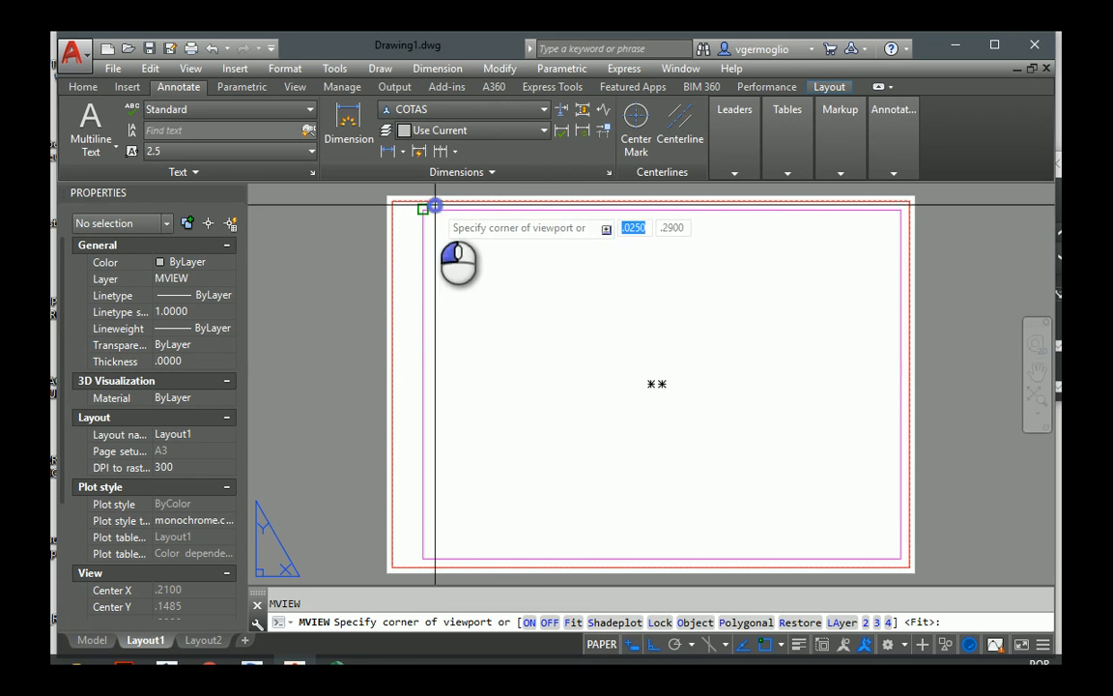
{"action": "left_click", "coordinate": [901, 559]}
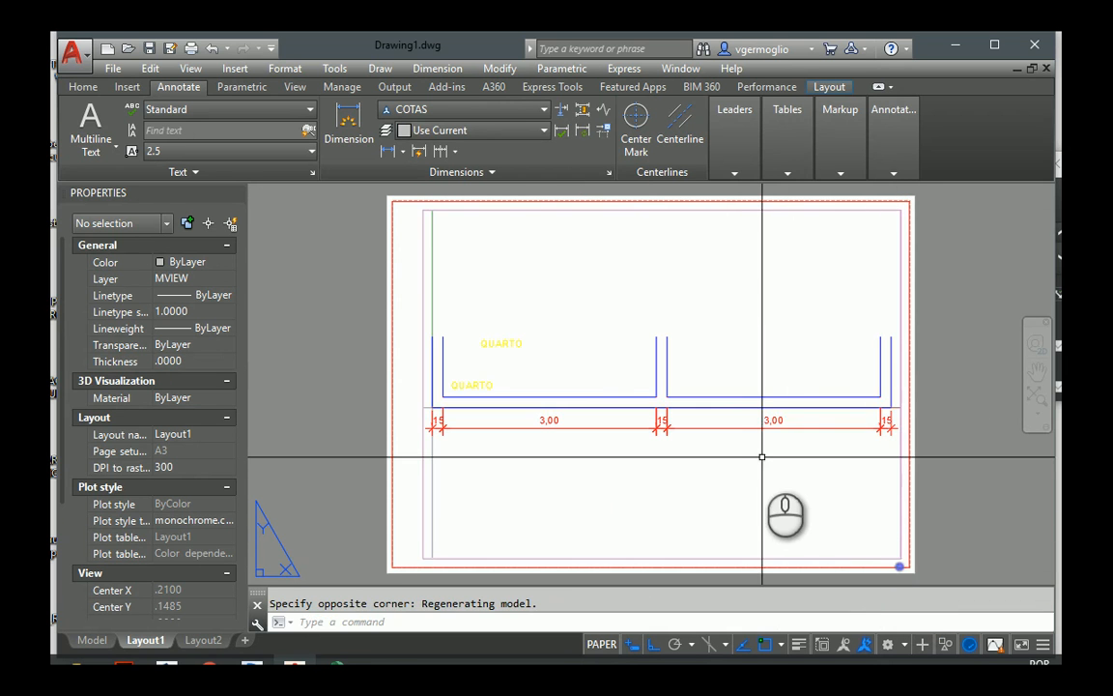
Inside the viewport, turn on annotation visibility for all scales and set the viewport scale to 1:50, returning to paper space
{"action": "double_click", "coordinate": [736, 465]}
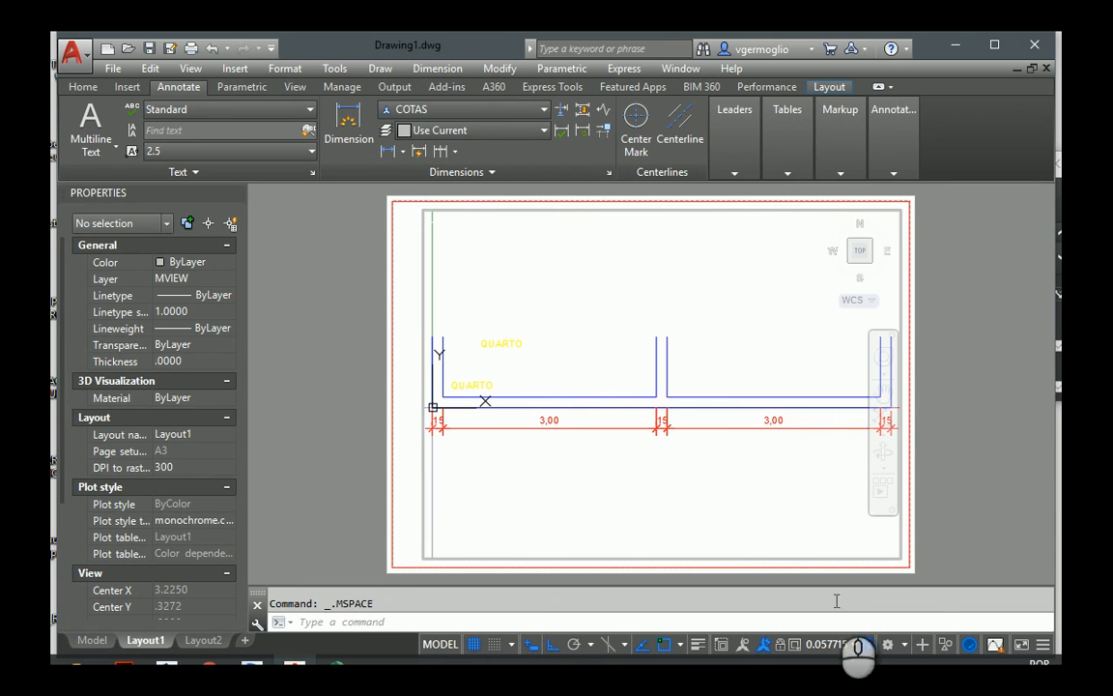
{"action": "left_click", "coordinate": [743, 644]}
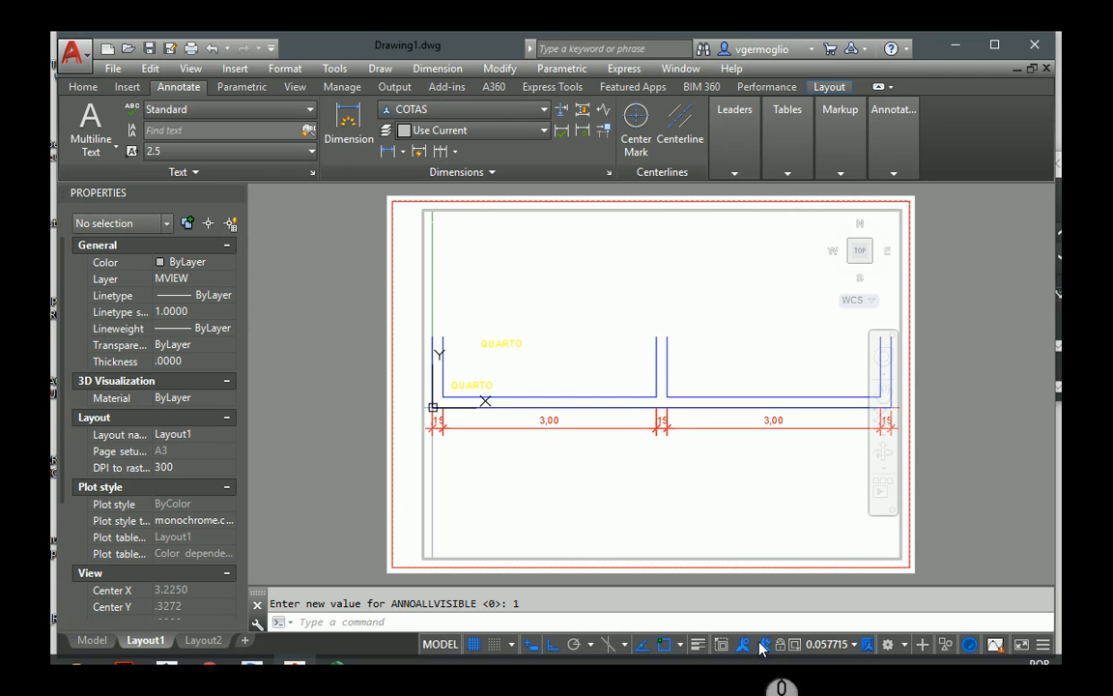
{"action": "left_click", "coordinate": [828, 644]}
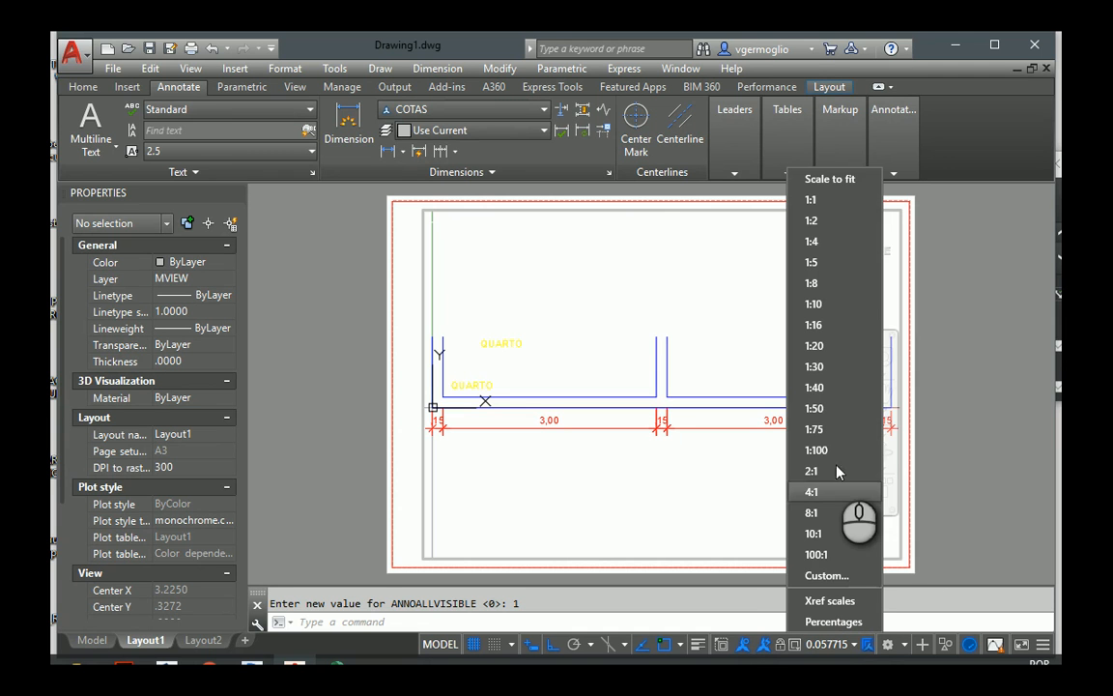
{"action": "left_click", "coordinate": [831, 414]}
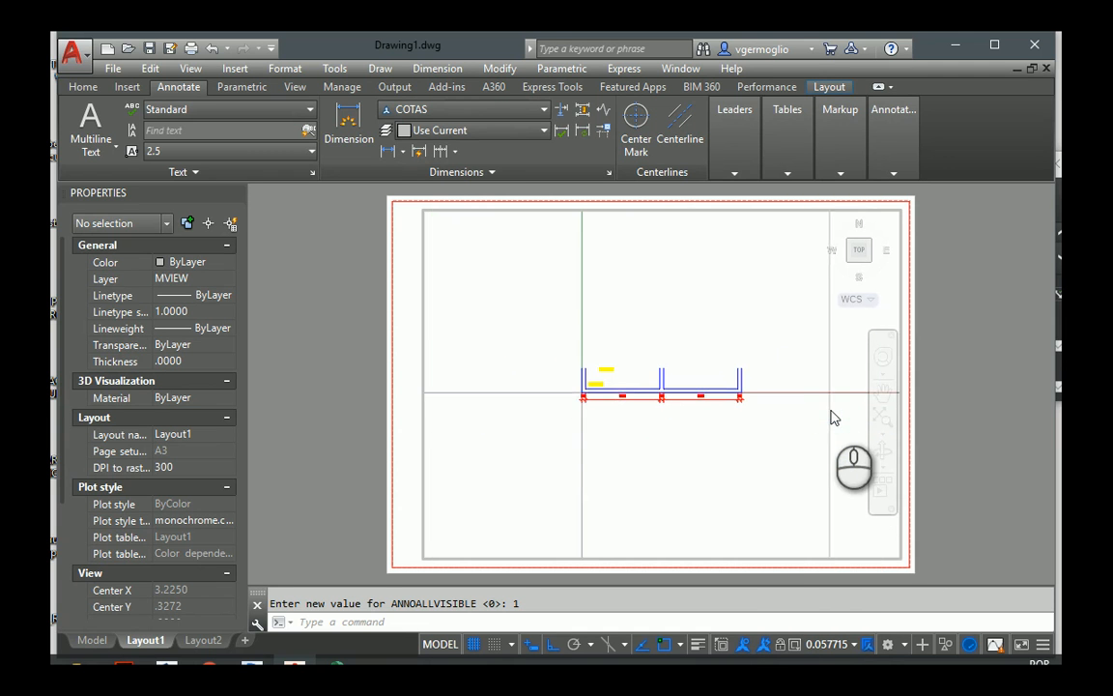
{"action": "double_click", "coordinate": [932, 391]}
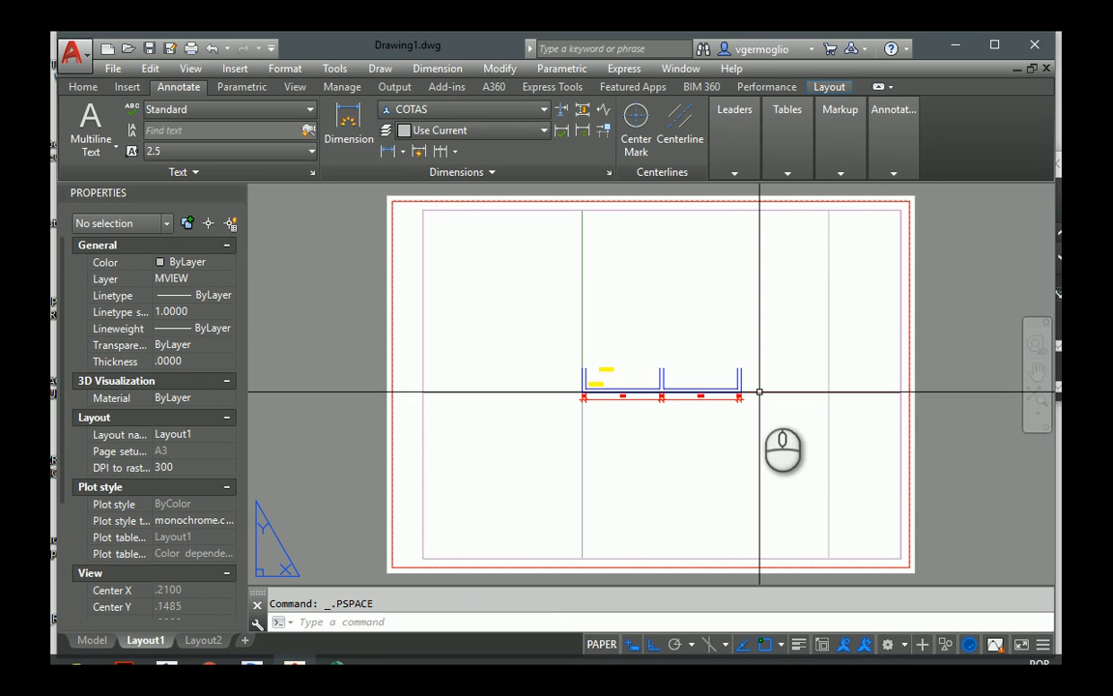
Stretch the upper-right corner of the Layout1 viewport inward so it covers only the left half of the frame
{"action": "left_click", "coordinate": [899, 239]}
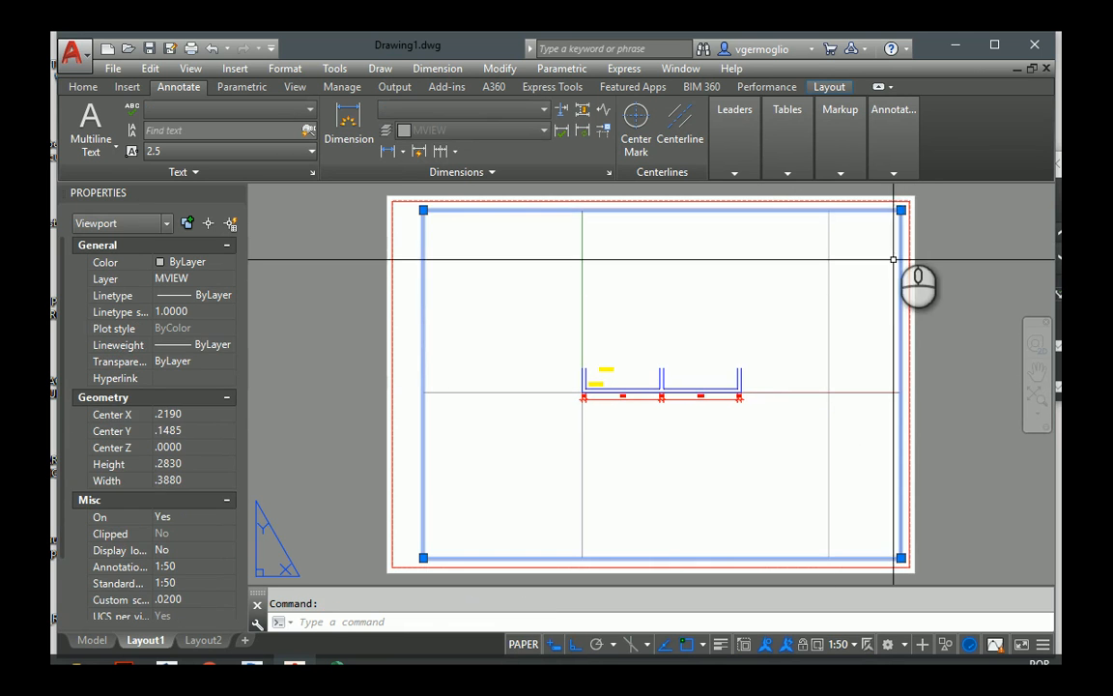
{"action": "left_click", "coordinate": [900, 210]}
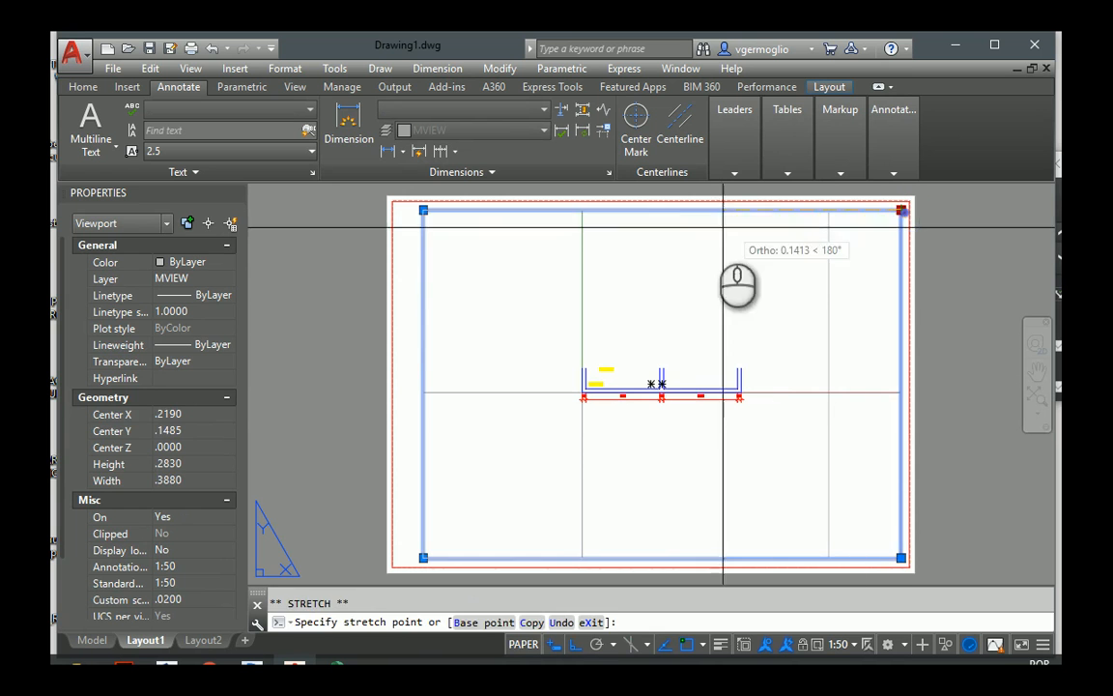
{"action": "left_click", "coordinate": [637, 281]}
{"action": "key", "text": "Escape"}
Copy the narrowed viewport from its upper-left corner to its upper-right corner so the copy fills the frame's right half
{"action": "type", "text": "co"}
{"action": "key", "text": "Return"}
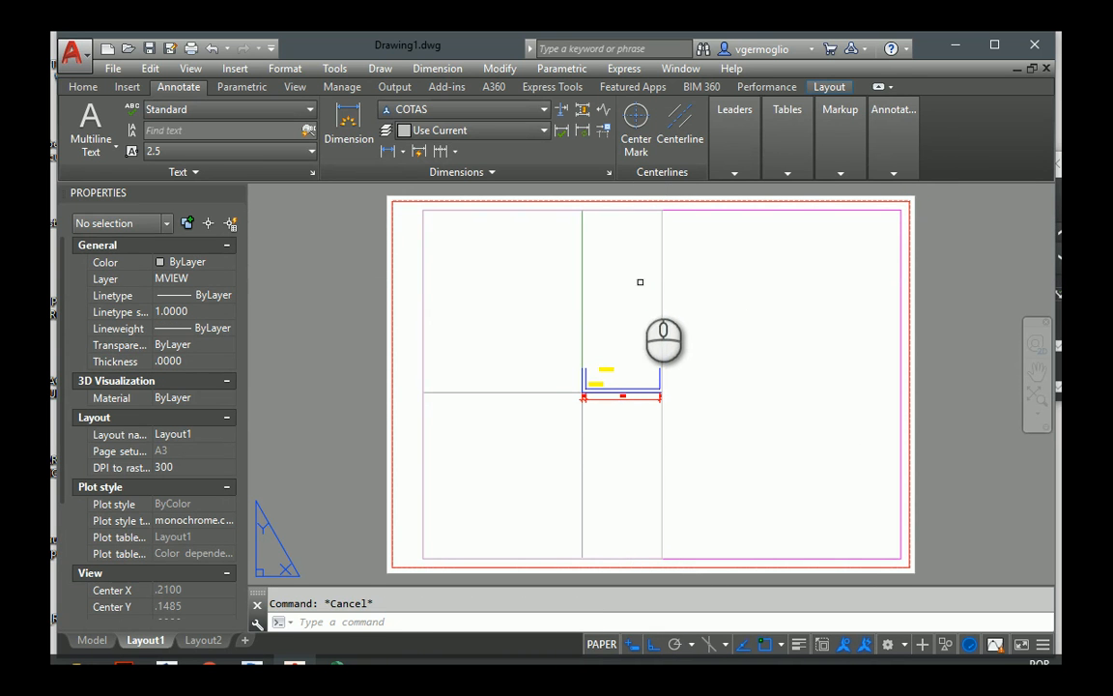
{"action": "left_click", "coordinate": [664, 271]}
{"action": "left_click", "coordinate": [627, 246]}
{"action": "key", "text": "Return"}
{"action": "left_click", "coordinate": [458, 202]}
{"action": "left_click", "coordinate": [663, 209]}
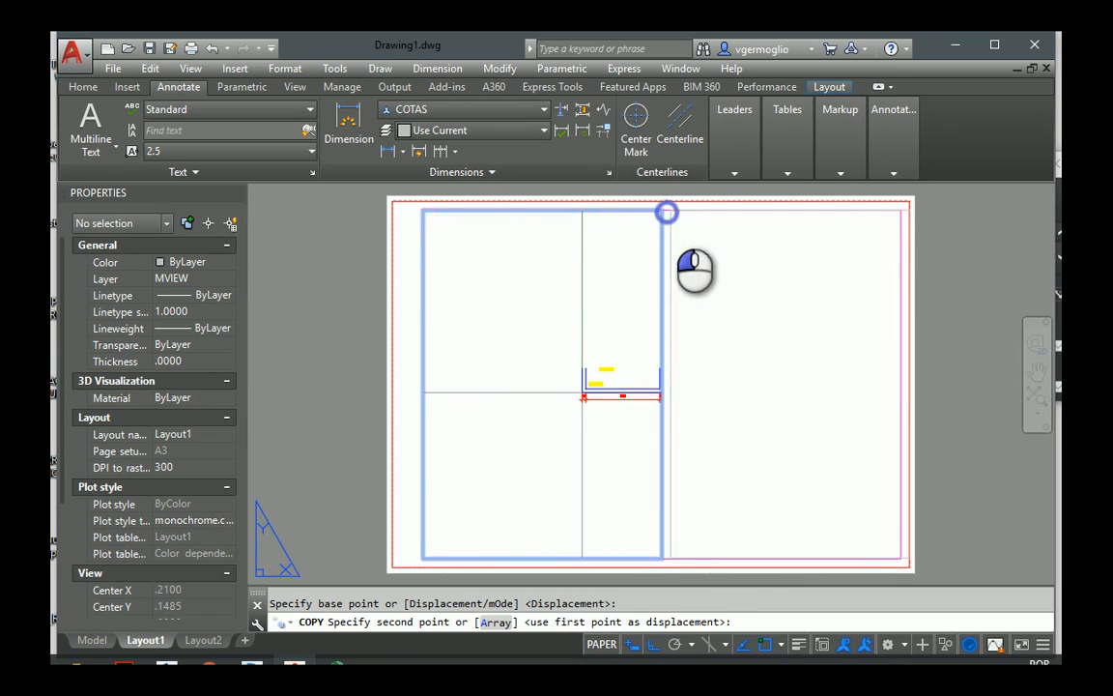
{"action": "right_click", "coordinate": [721, 252]}
Activate the right viewport, set its scale to 1:20 and position the plan's lower-left wall corner inside it
{"action": "double_click", "coordinate": [741, 311]}
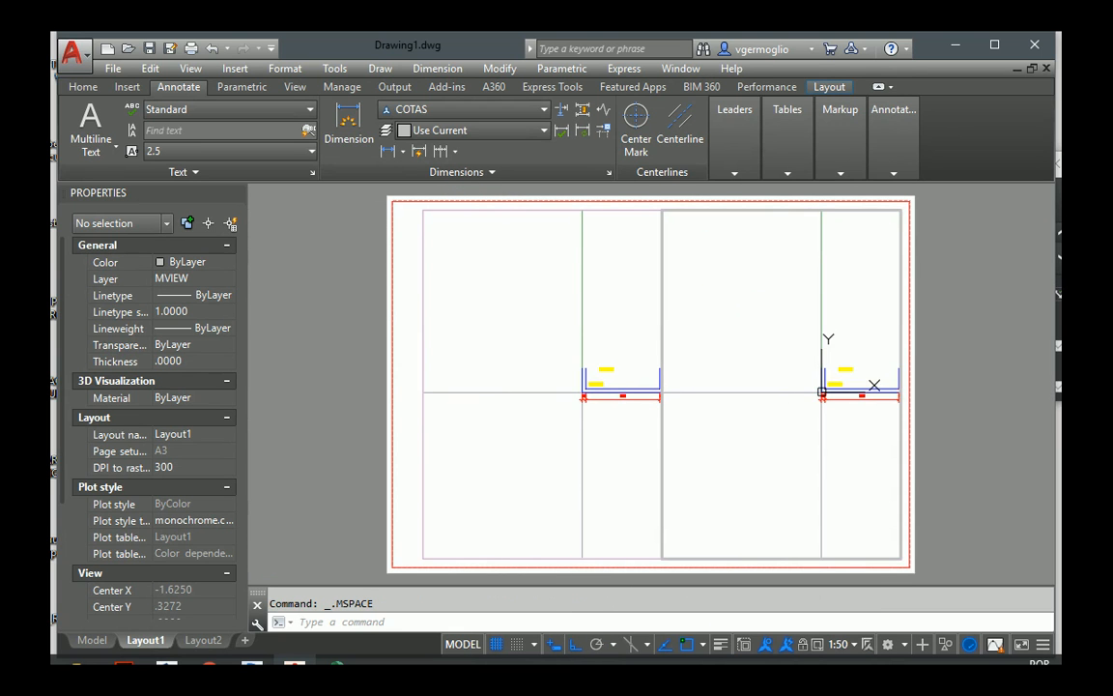
{"action": "left_click", "coordinate": [837, 643]}
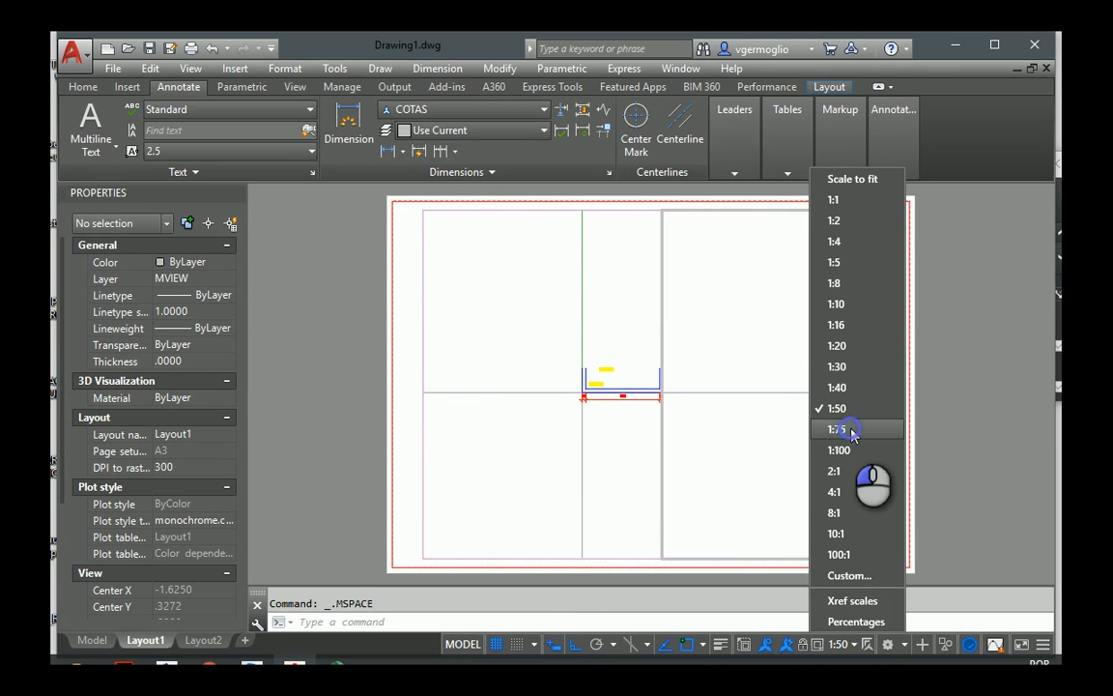
{"action": "left_click", "coordinate": [852, 431]}
{"action": "left_click", "coordinate": [841, 644]}
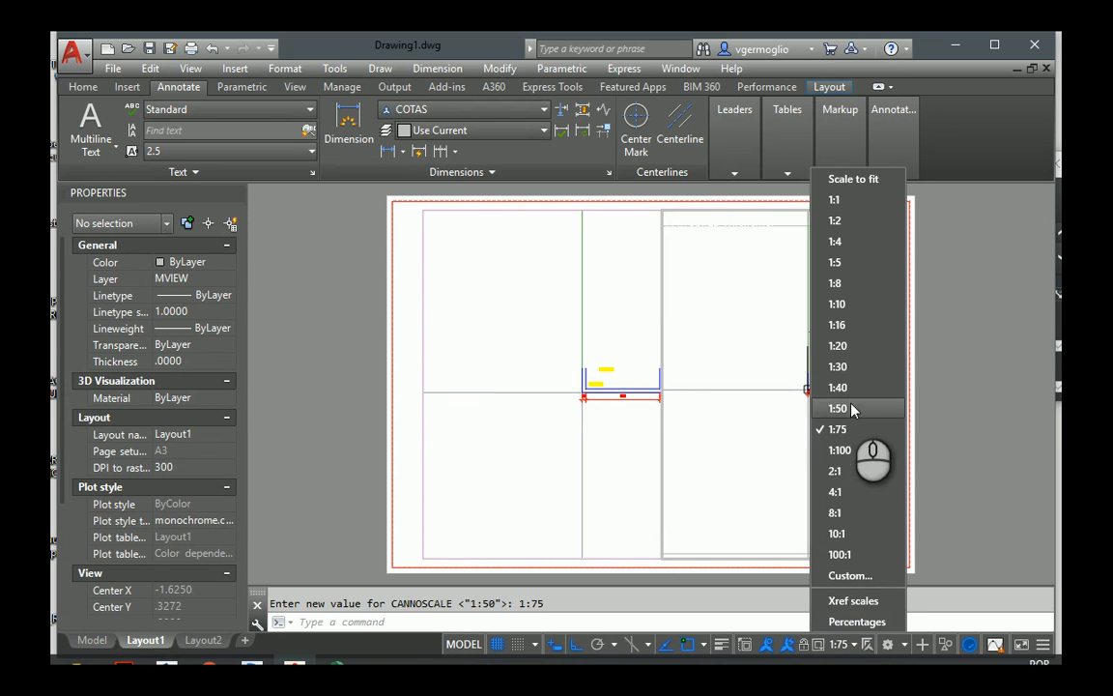
{"action": "left_click", "coordinate": [840, 346]}
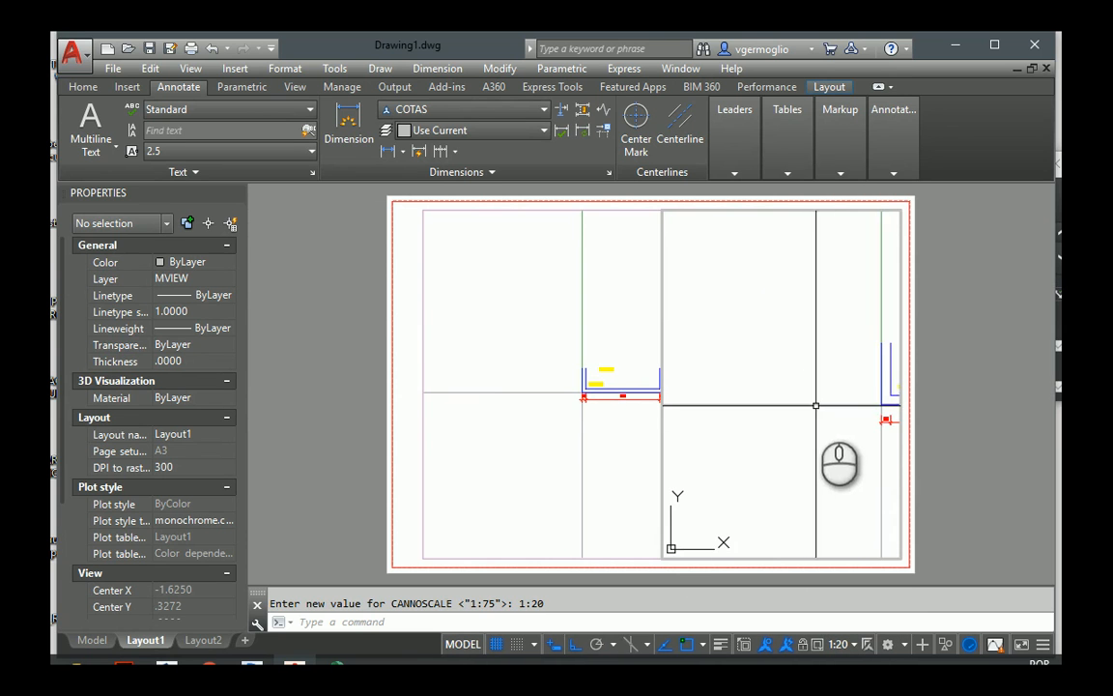
{"action": "middle_click_drag", "start_coordinate": [847, 392], "coordinate": [676, 398]}
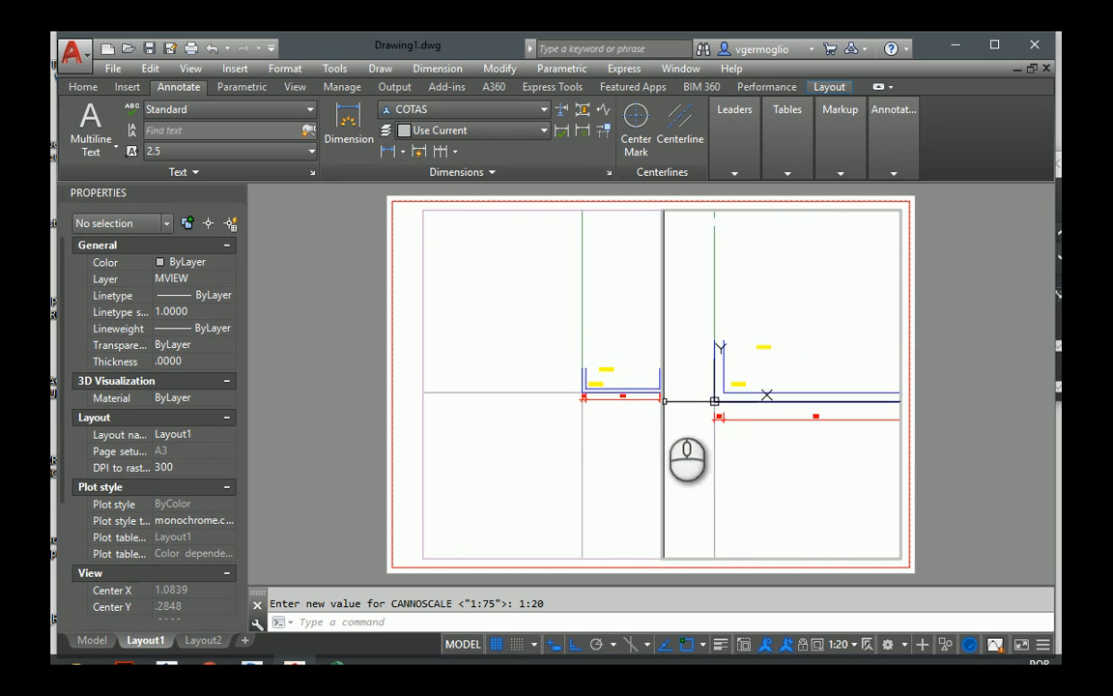
Reposition the plan inside the left viewport, set the viewport scale to 1:50 and return to paper space
{"action": "left_click", "coordinate": [591, 423]}
{"action": "middle_click_drag", "start_coordinate": [591, 422], "coordinate": [485, 446]}
{"action": "left_click", "coordinate": [829, 644]}
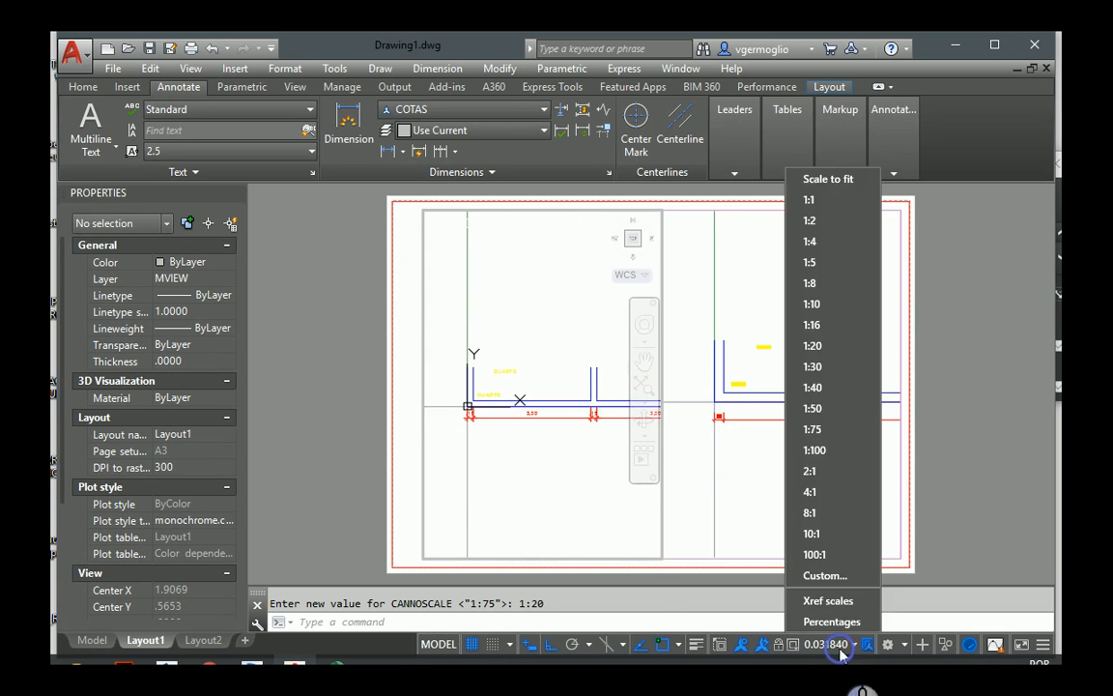
{"action": "left_click", "coordinate": [833, 427]}
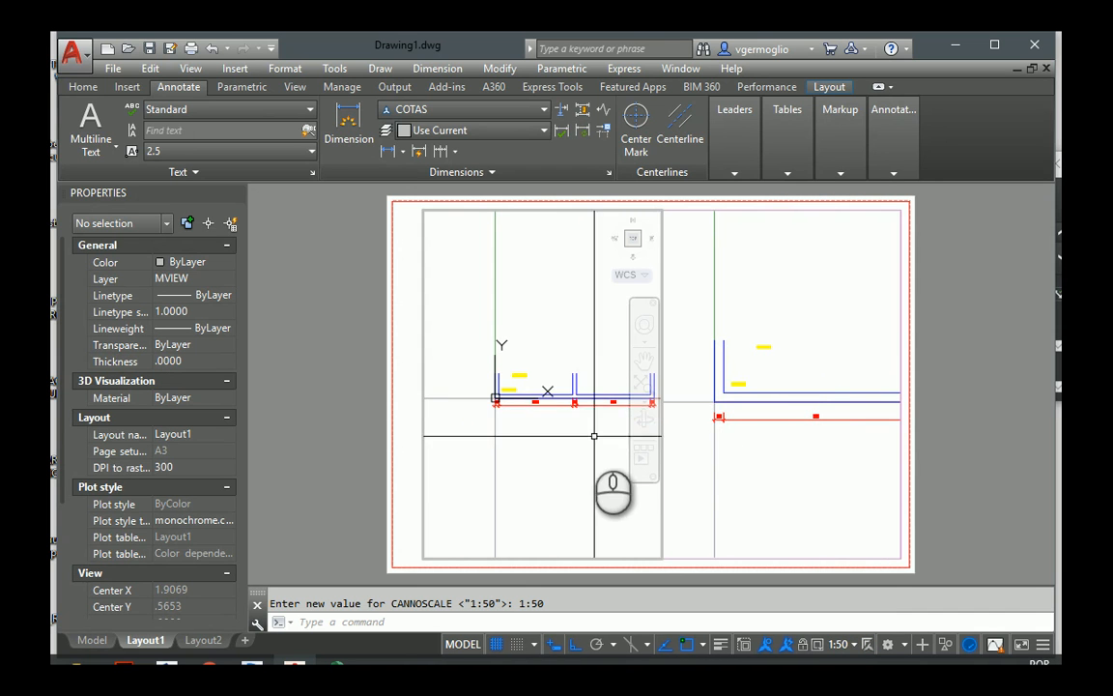
{"action": "middle_click_drag", "start_coordinate": [572, 416], "coordinate": [576, 427]}
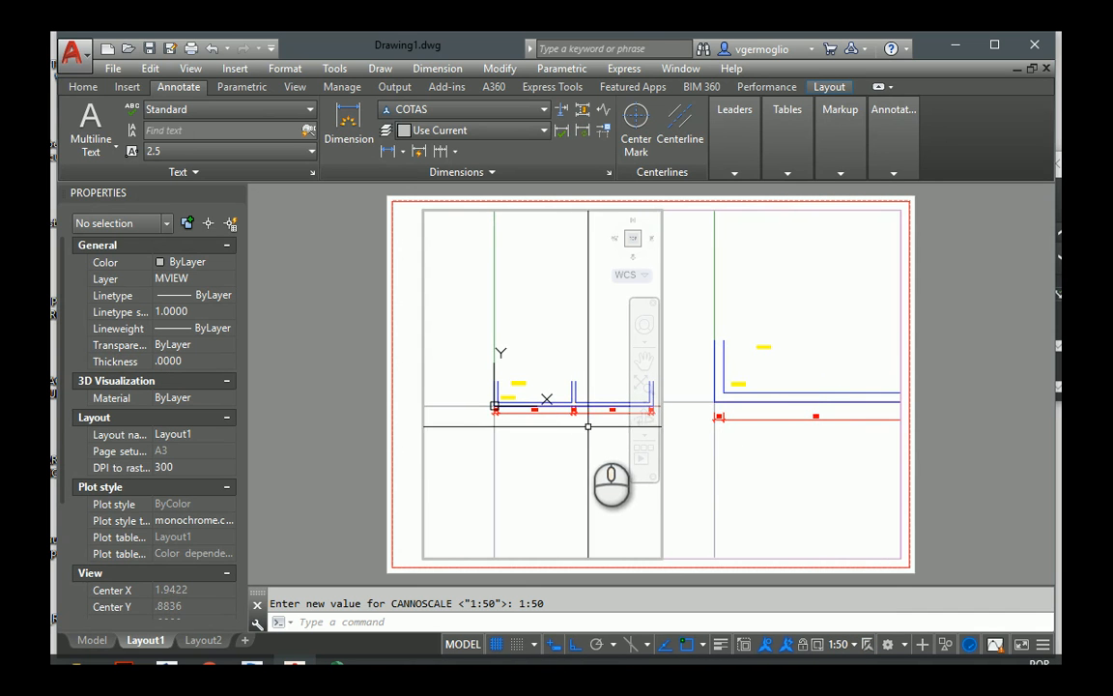
{"action": "double_click", "coordinate": [942, 329]}
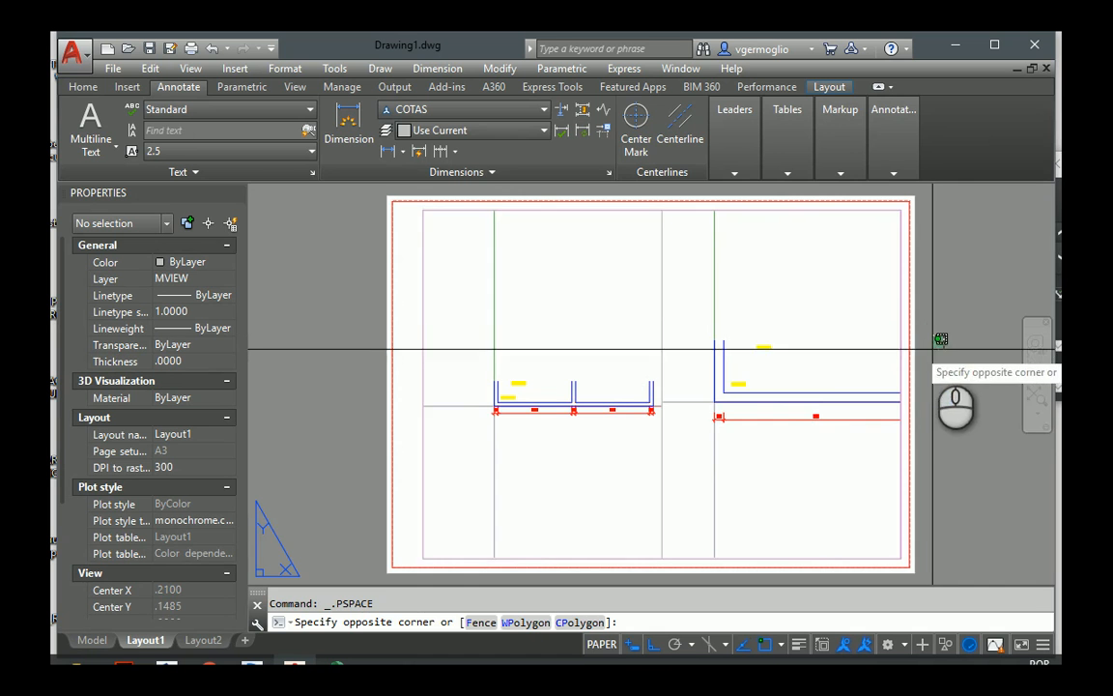
Compare the sizes of the QUARTO texts and dimensions in the 1:50 and 1:20 viewports on Layout1
{"action": "scroll", "coordinate": [686, 446], "scroll_direction": "up", "scroll_amount": 4}
{"action": "key", "text": "Escape"}
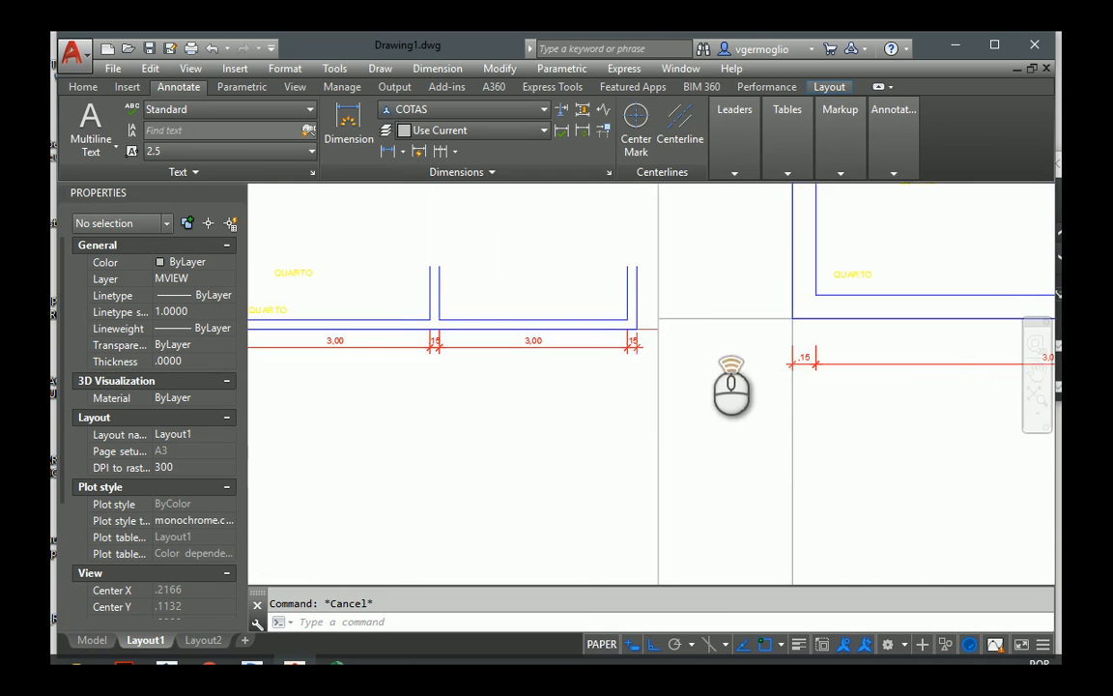
{"action": "scroll", "coordinate": [699, 348], "scroll_direction": "up", "scroll_amount": 3}
{"action": "scroll", "coordinate": [696, 351], "scroll_direction": "down", "scroll_amount": 1}
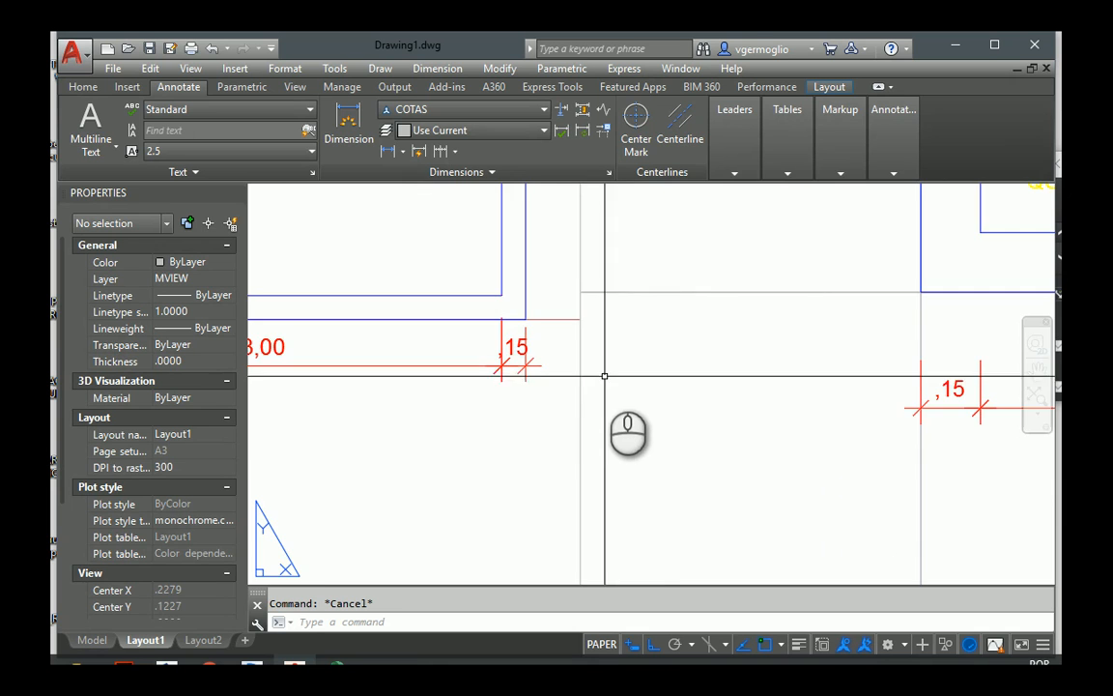
{"action": "scroll", "coordinate": [559, 454], "scroll_direction": "down", "scroll_amount": 5}
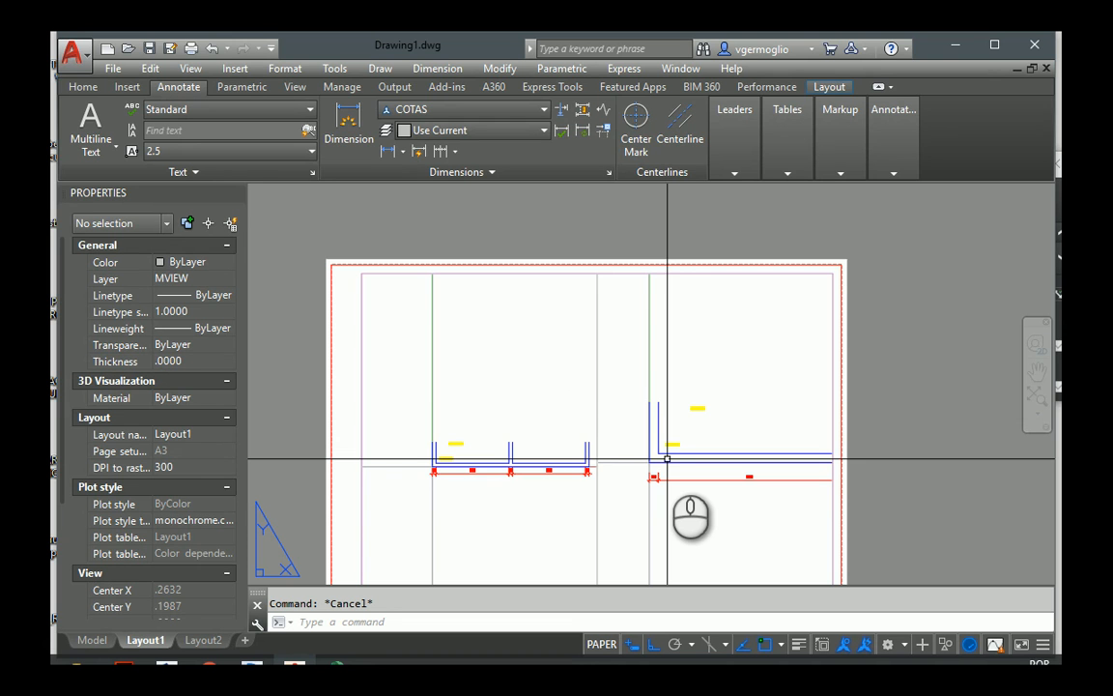
{"action": "scroll", "coordinate": [667, 459], "scroll_direction": "up", "scroll_amount": 2}
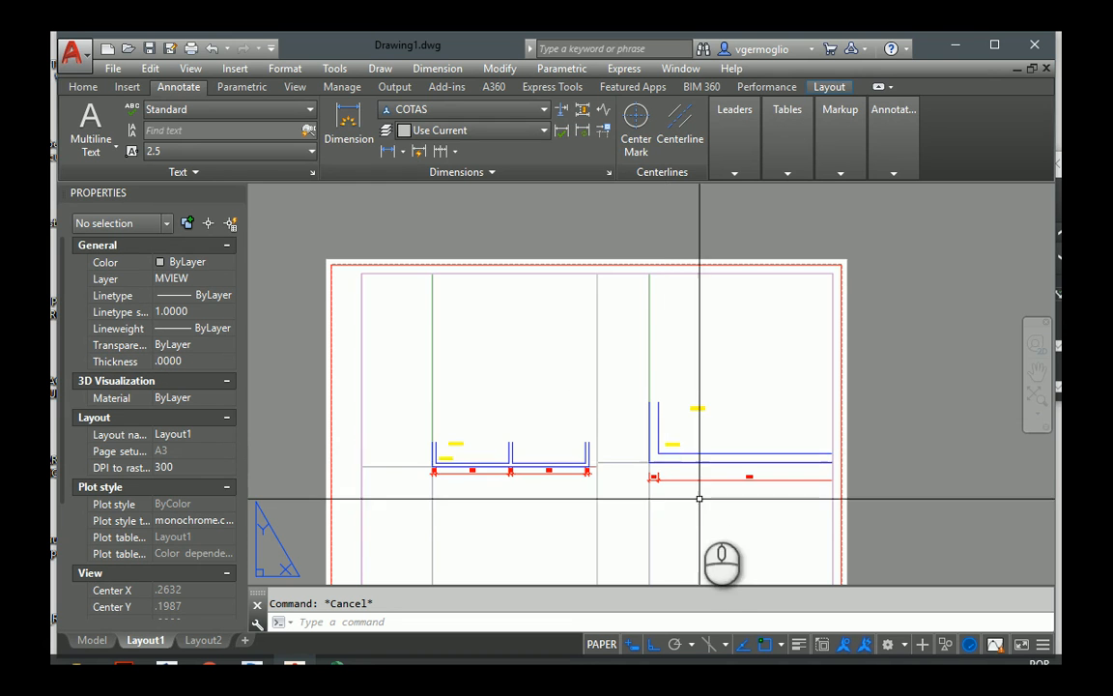
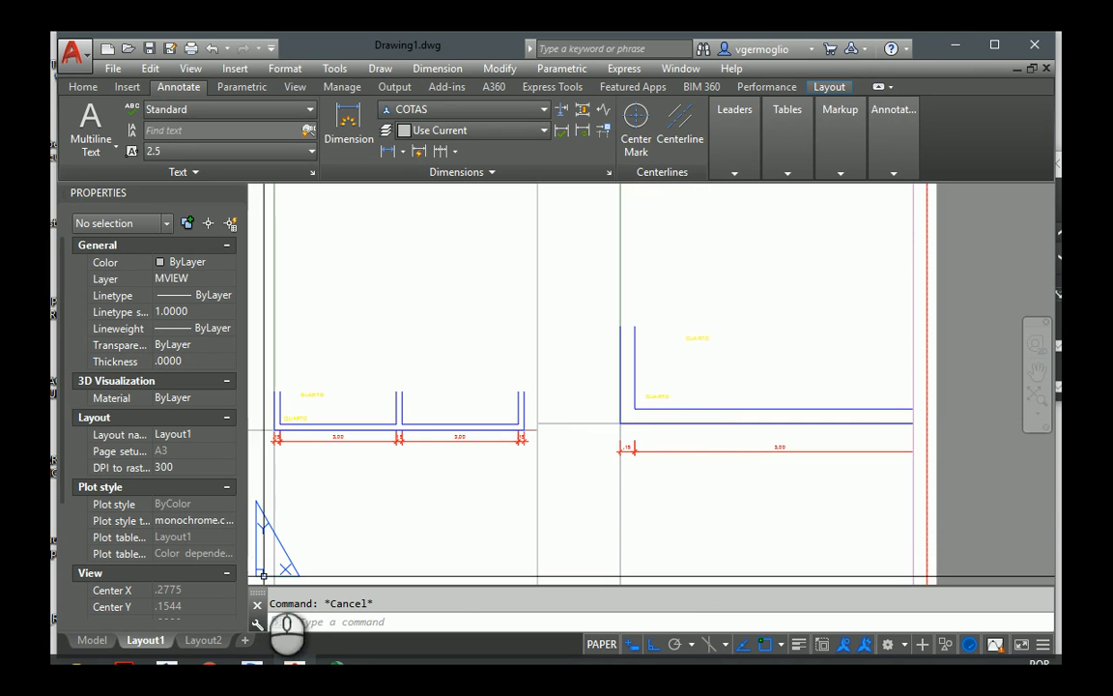
In model space, set the lower QUARTO text's justification to Bottom left
{"action": "left_click", "coordinate": [91, 640]}
{"action": "scroll", "coordinate": [566, 407], "scroll_direction": "down", "scroll_amount": 5}
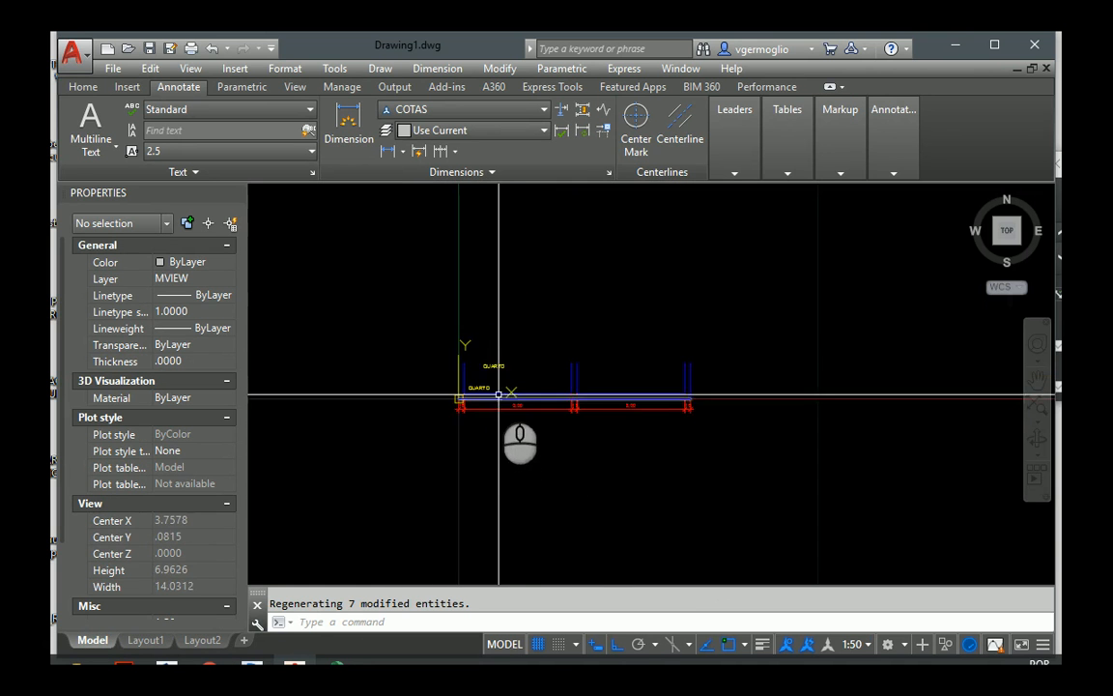
{"action": "scroll", "coordinate": [477, 449], "scroll_direction": "up", "scroll_amount": 7}
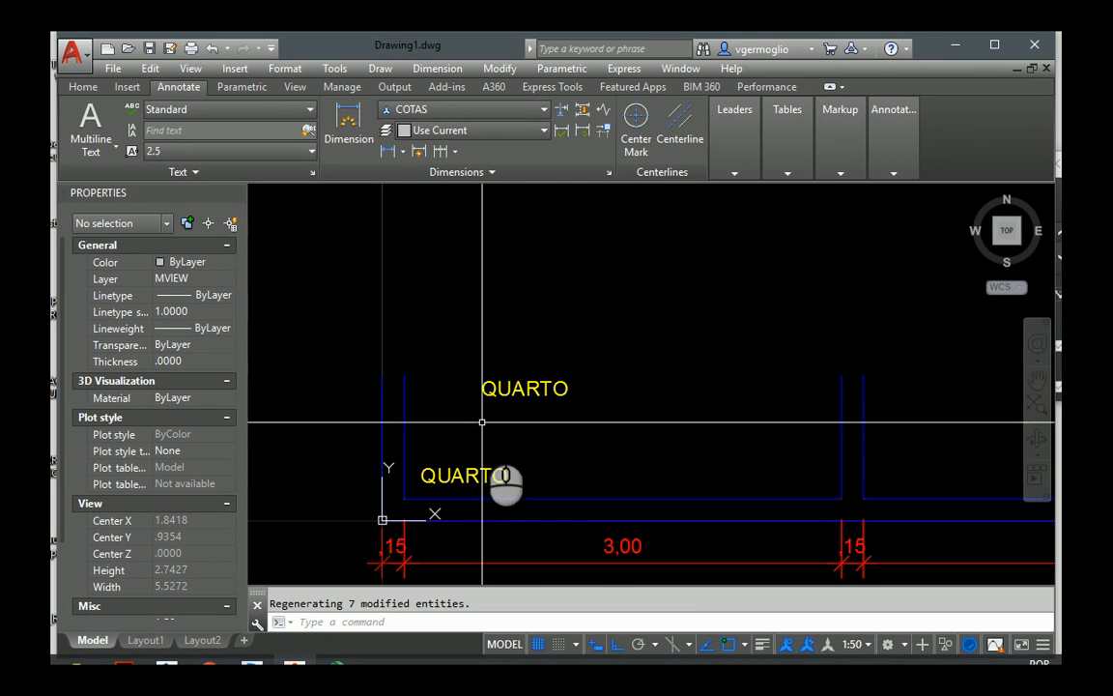
{"action": "left_click", "coordinate": [480, 472]}
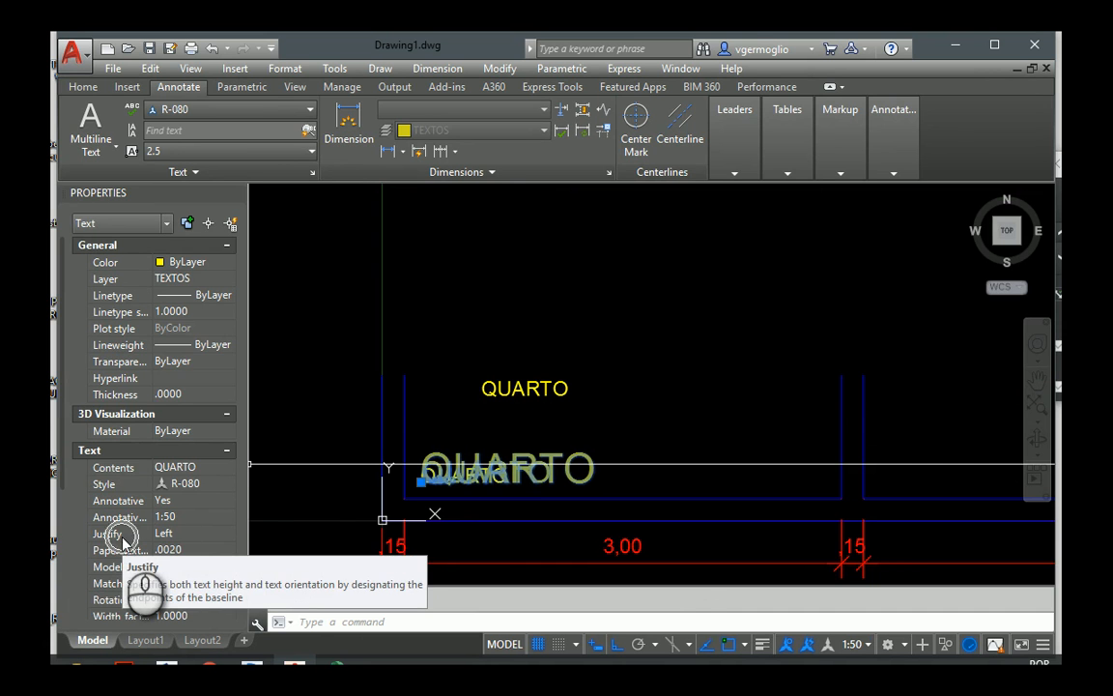
{"action": "left_click", "coordinate": [193, 533]}
{"action": "left_click", "coordinate": [230, 535]}
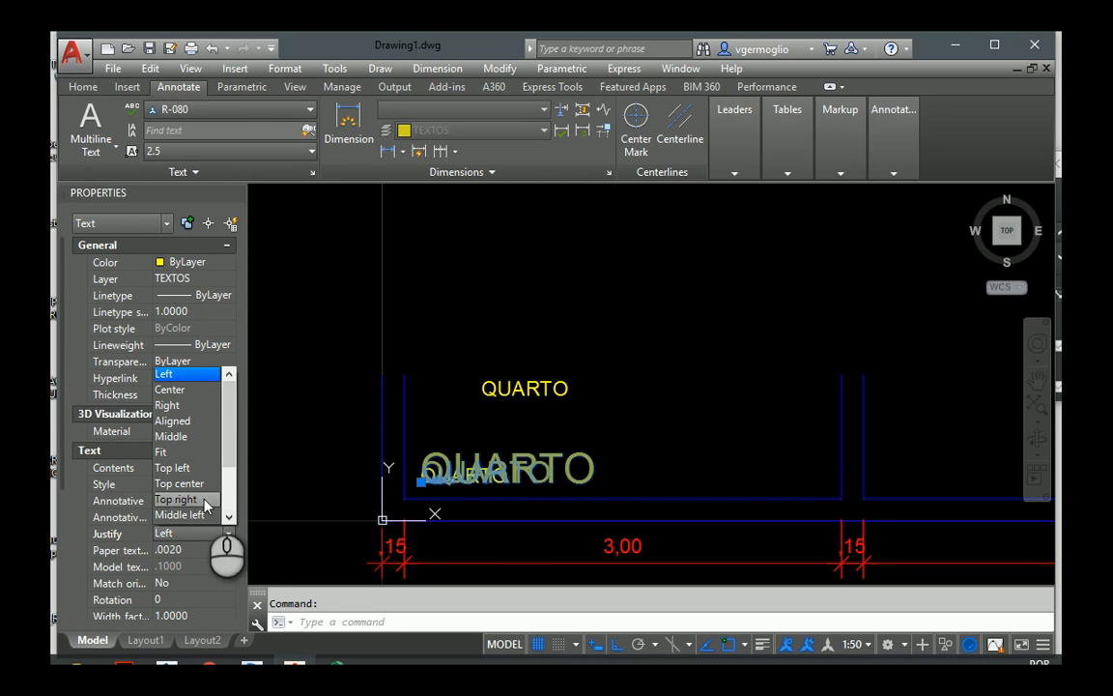
{"action": "scroll", "coordinate": [223, 484], "scroll_direction": "down", "scroll_amount": 2}
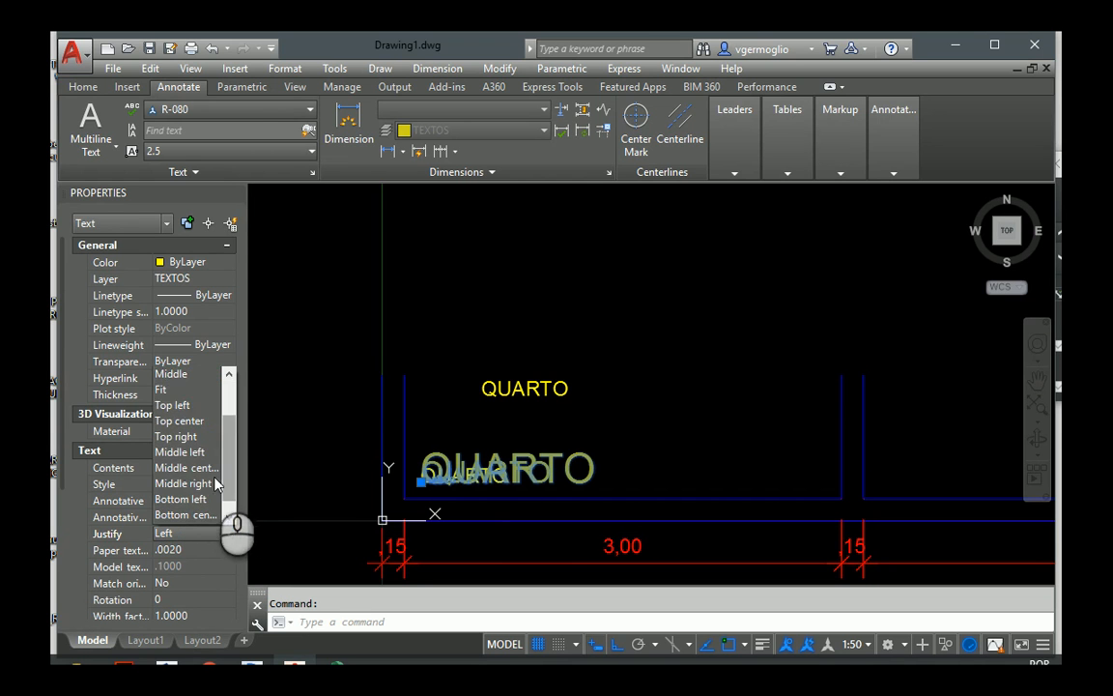
{"action": "left_click", "coordinate": [197, 500]}
{"action": "scroll", "coordinate": [425, 459], "scroll_direction": "up", "scroll_amount": 5}
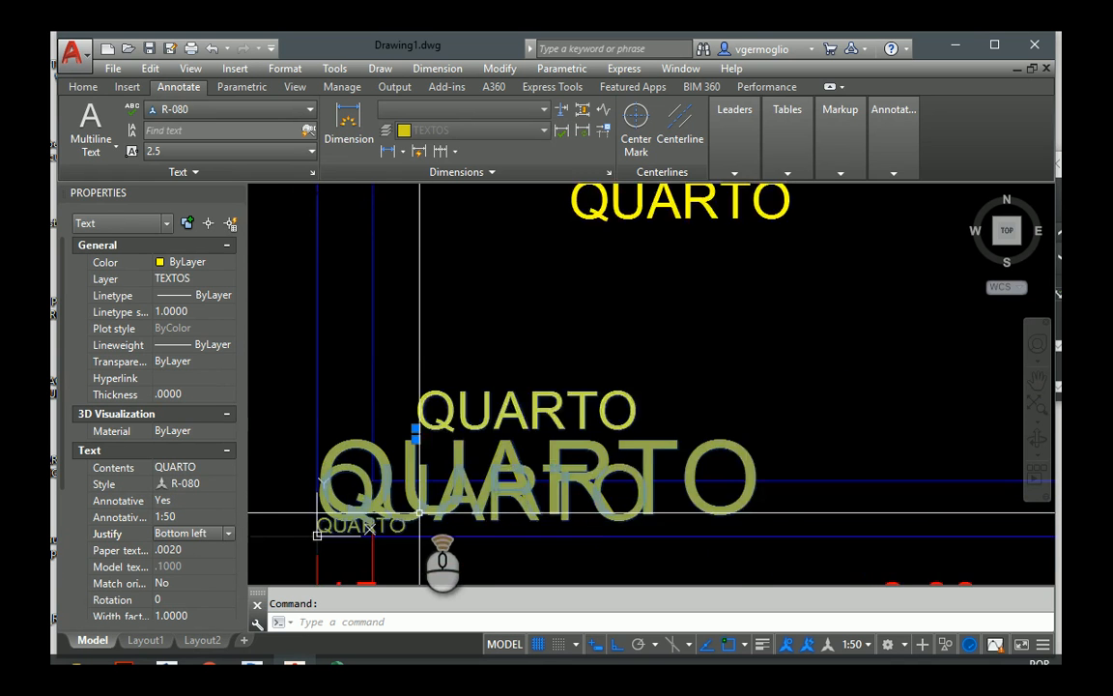
{"action": "key", "text": "Escape"}
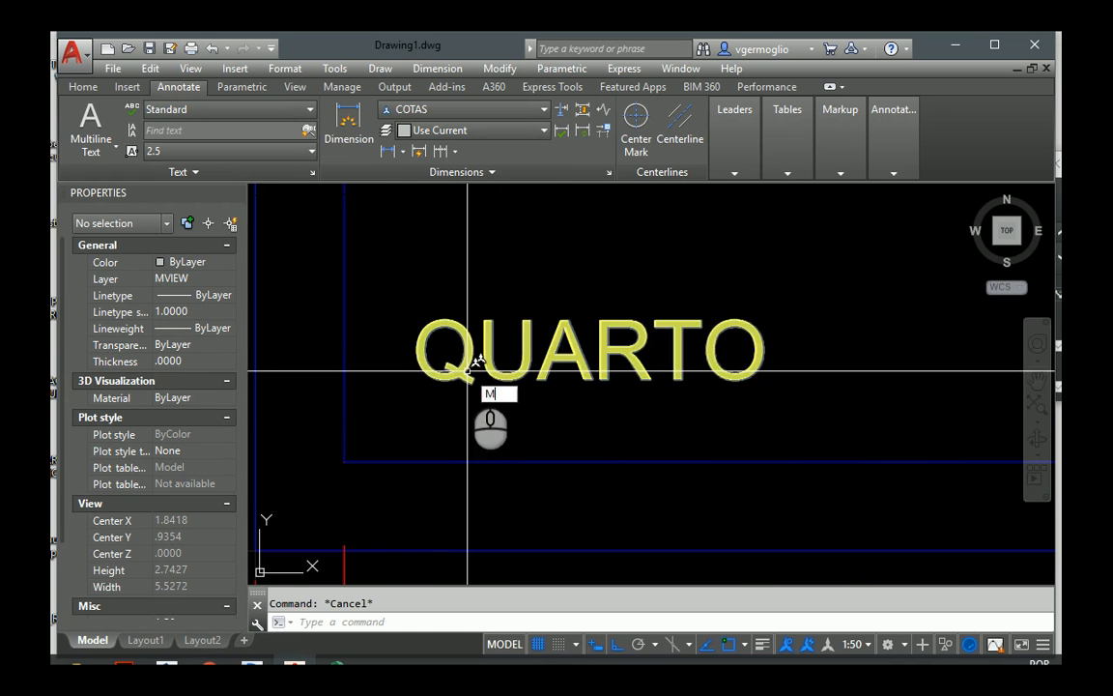
Move the lower QUARTO text from its bottom-left point to the inner wall corner at the room's lower left
{"action": "key", "text": "Return"}
{"action": "left_click", "coordinate": [517, 256]}
{"action": "left_click", "coordinate": [471, 373]}
{"action": "key", "text": "Return"}
{"action": "left_click", "coordinate": [417, 365]}
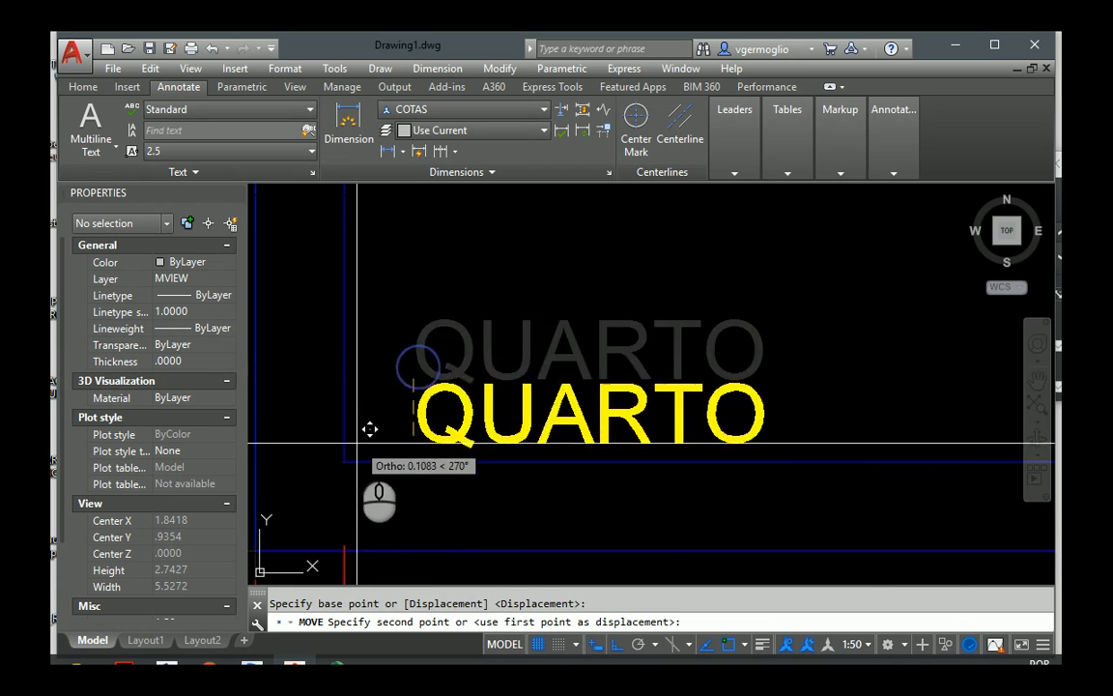
{"action": "left_click", "coordinate": [343, 460]}
{"action": "key", "text": "Escape"}
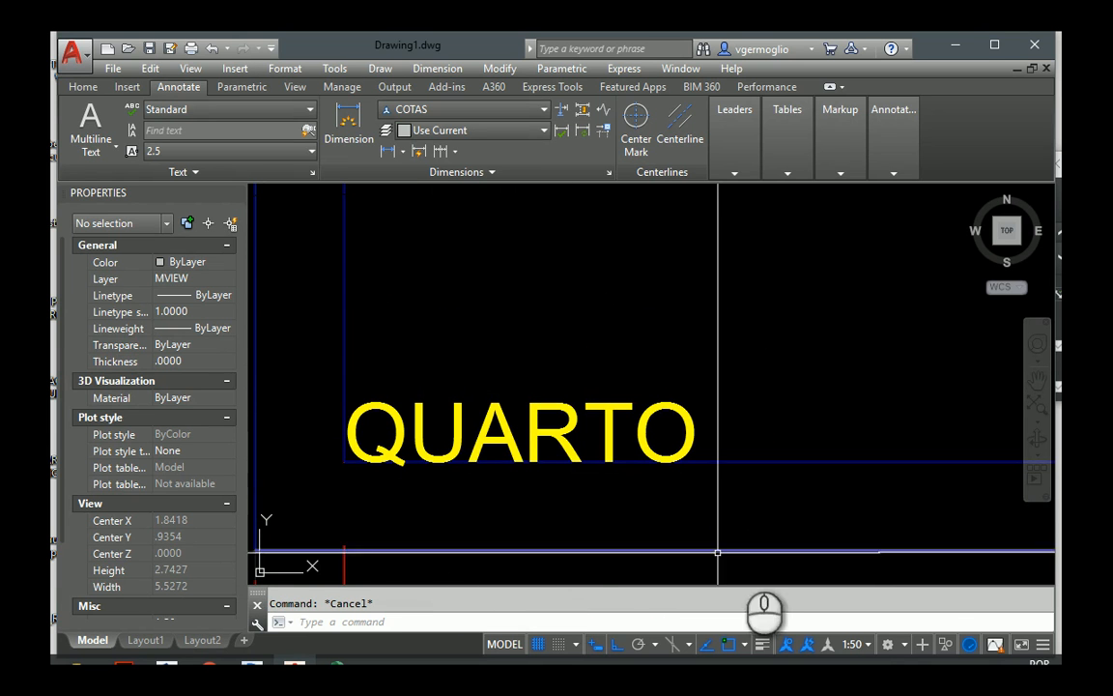
Set the model space annotation scale to 1:100
{"action": "left_click", "coordinate": [857, 645]}
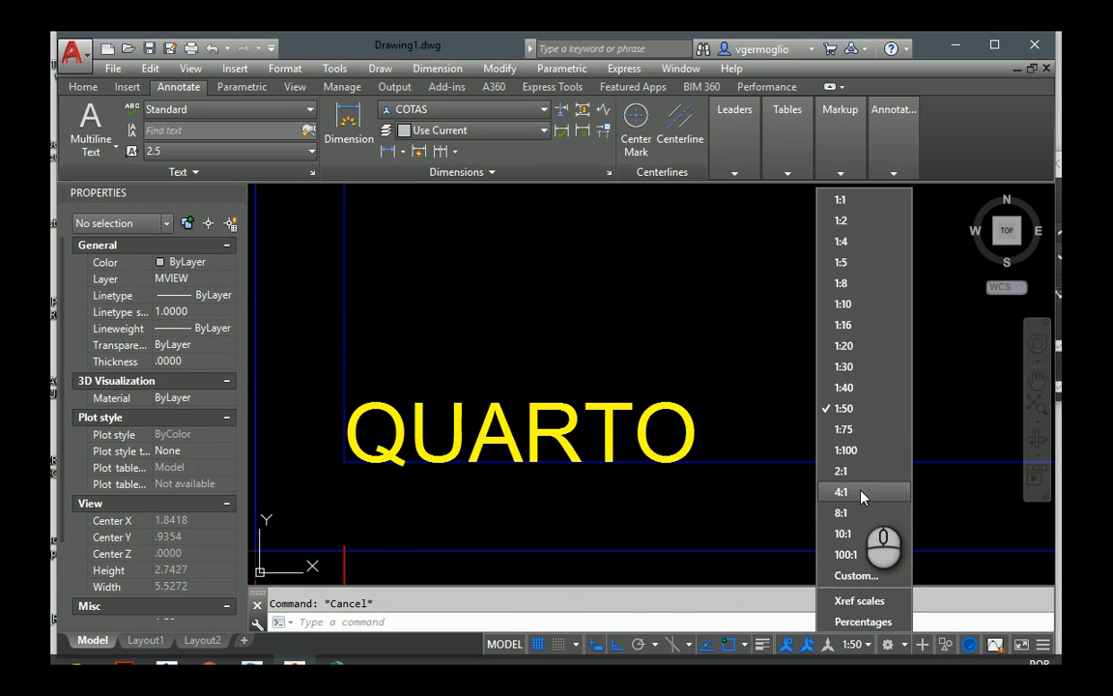
{"action": "left_click", "coordinate": [860, 449]}
{"action": "scroll", "coordinate": [749, 439], "scroll_direction": "down", "scroll_amount": 5}
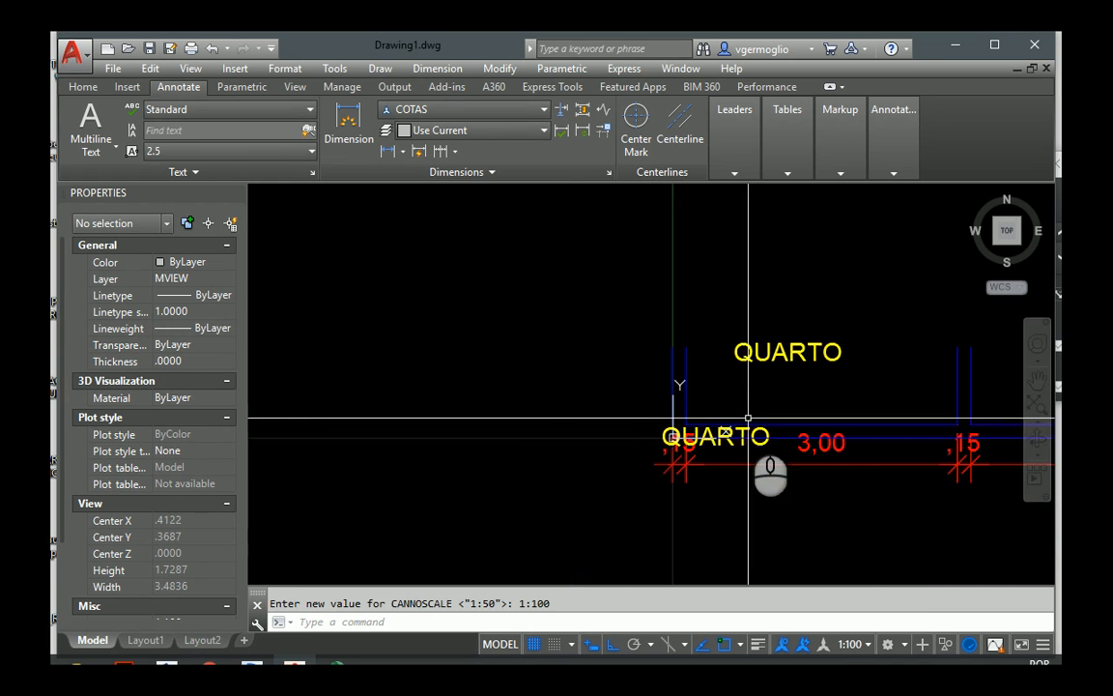
{"action": "key", "text": "Escape"}
{"action": "scroll", "coordinate": [740, 440], "scroll_direction": "up", "scroll_amount": 4}
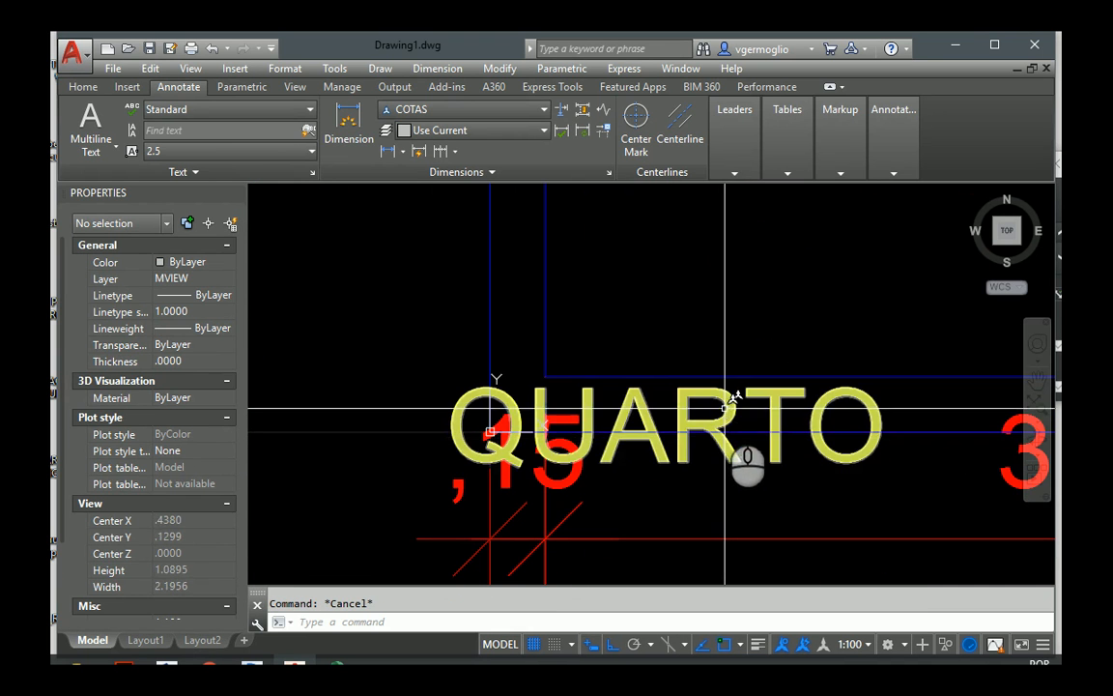
Move the 1:100 representation of the lower QUARTO text by its bottom-left point to just above the inner wall corner
{"action": "left_click", "coordinate": [618, 425]}
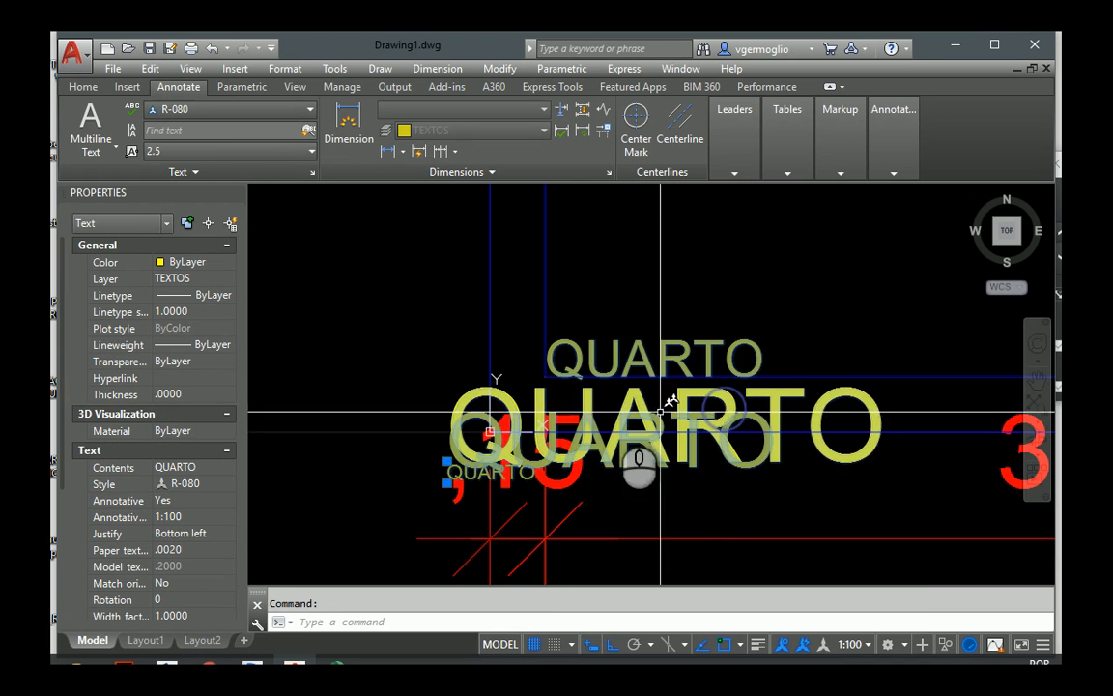
{"action": "left_click", "coordinate": [229, 533]}
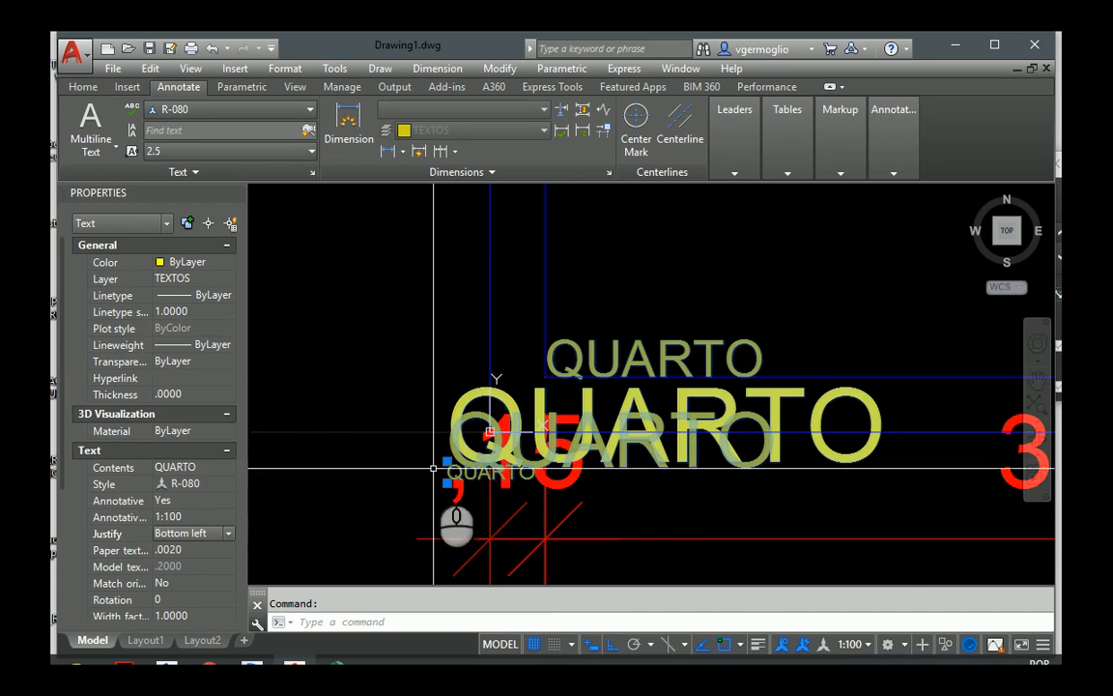
{"action": "type", "text": "m"}
{"action": "key", "text": "Return"}
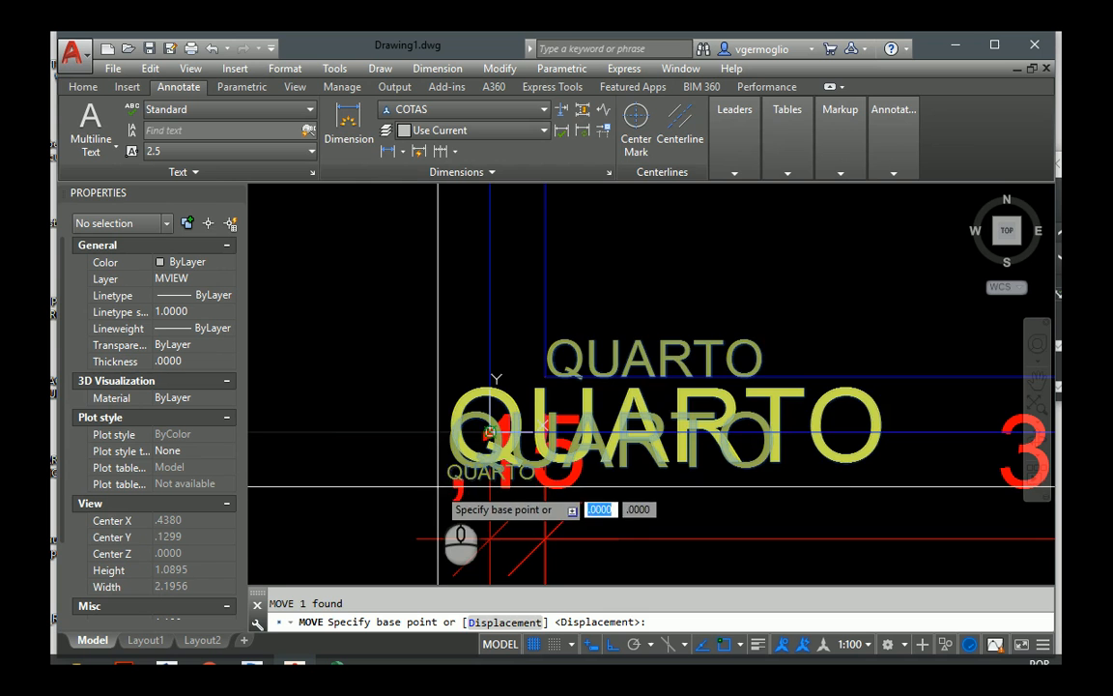
{"action": "left_click", "coordinate": [456, 476]}
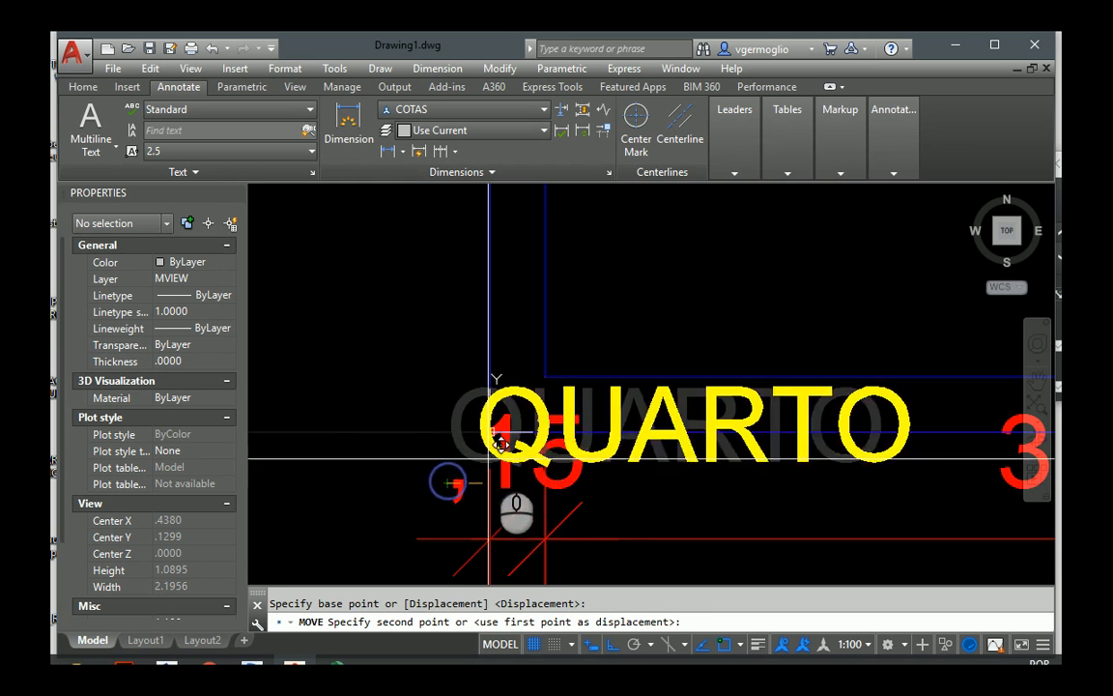
{"action": "left_click", "coordinate": [551, 360]}
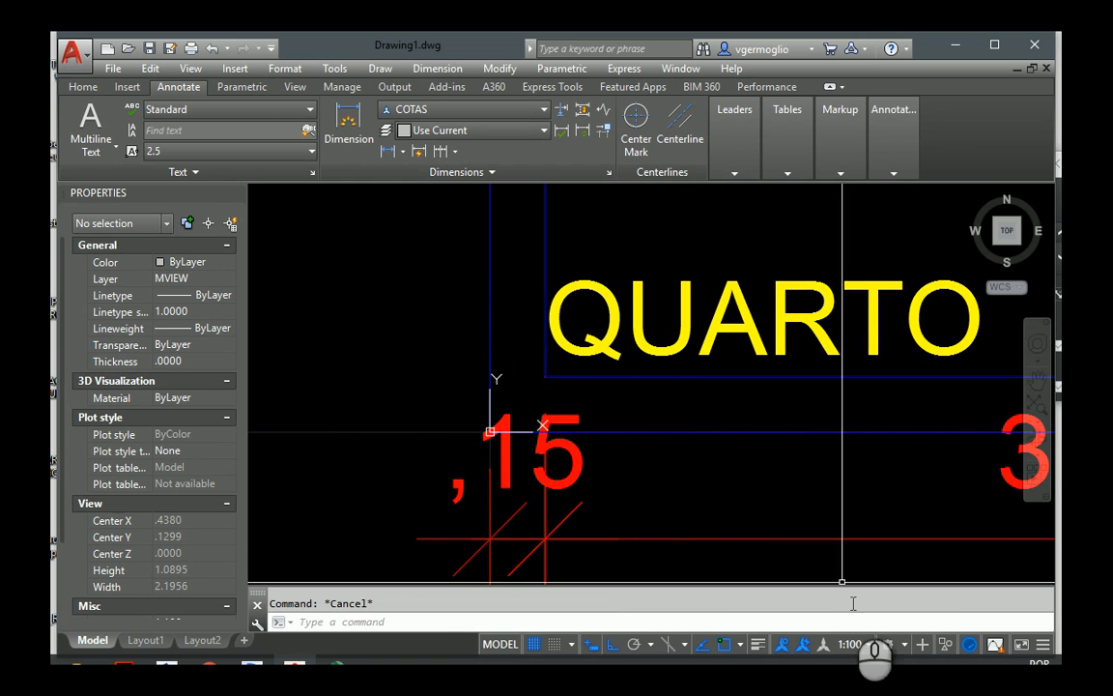
Switch the annotation scale to 1:50 and back to 1:100 to compare the QUARTO text positions at each scale
{"action": "left_click", "coordinate": [851, 644]}
{"action": "left_click", "coordinate": [867, 410]}
{"action": "scroll", "coordinate": [867, 403], "scroll_direction": "down", "scroll_amount": 3}
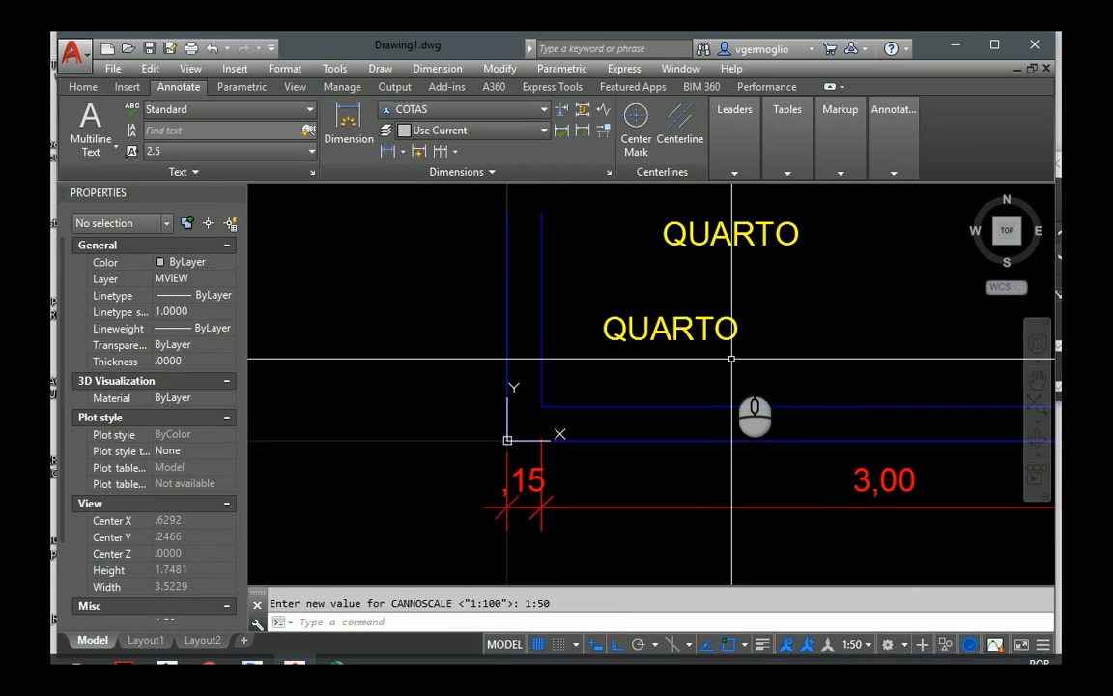
{"action": "left_click", "coordinate": [851, 643]}
{"action": "left_click", "coordinate": [846, 450]}
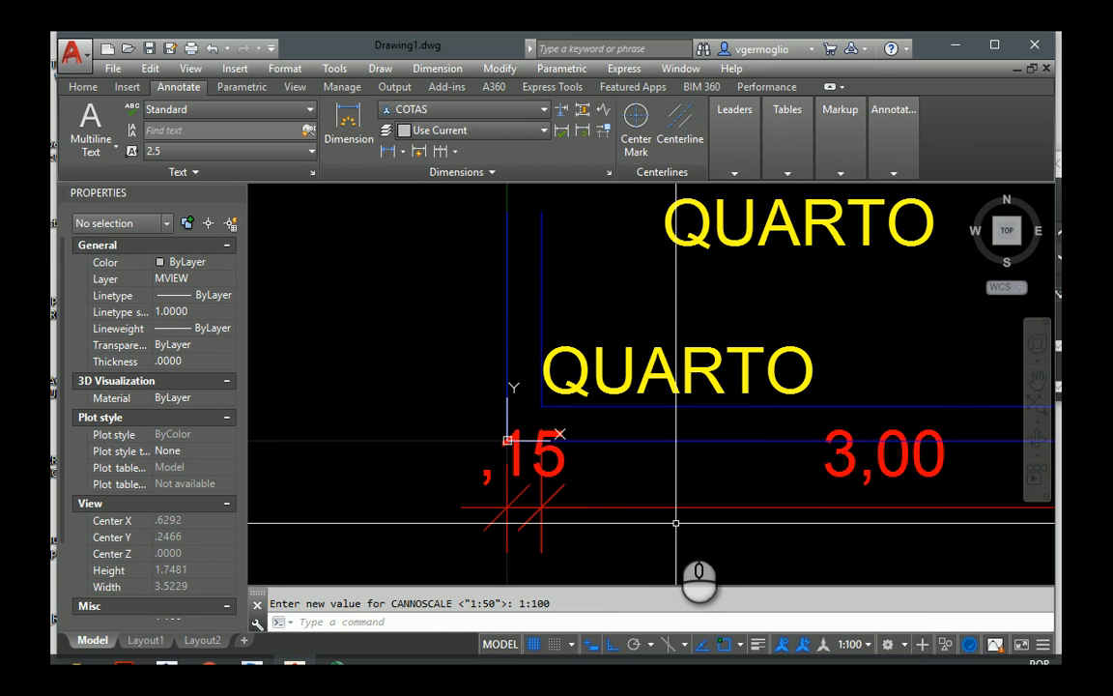
Copy the whole floor plan with its texts and dimensions horizontally, well to the right of the original
{"action": "scroll", "coordinate": [753, 416], "scroll_direction": "down", "scroll_amount": 5}
{"action": "scroll", "coordinate": [850, 454], "scroll_direction": "up", "scroll_amount": 4}
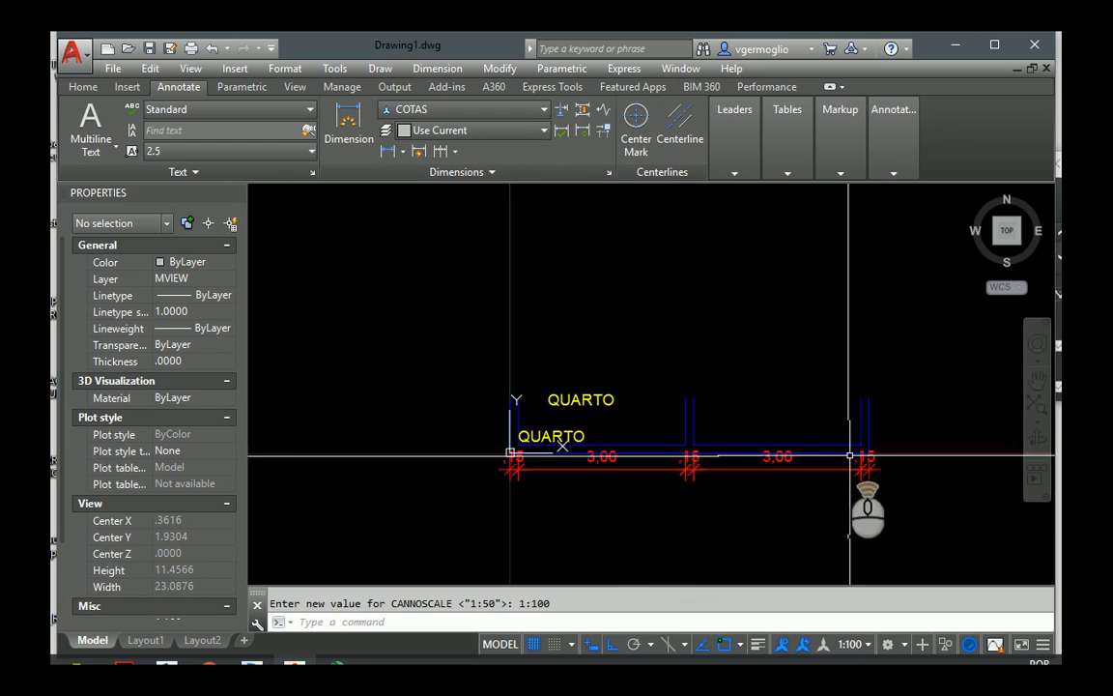
{"action": "scroll", "coordinate": [744, 478], "scroll_direction": "down", "scroll_amount": 6}
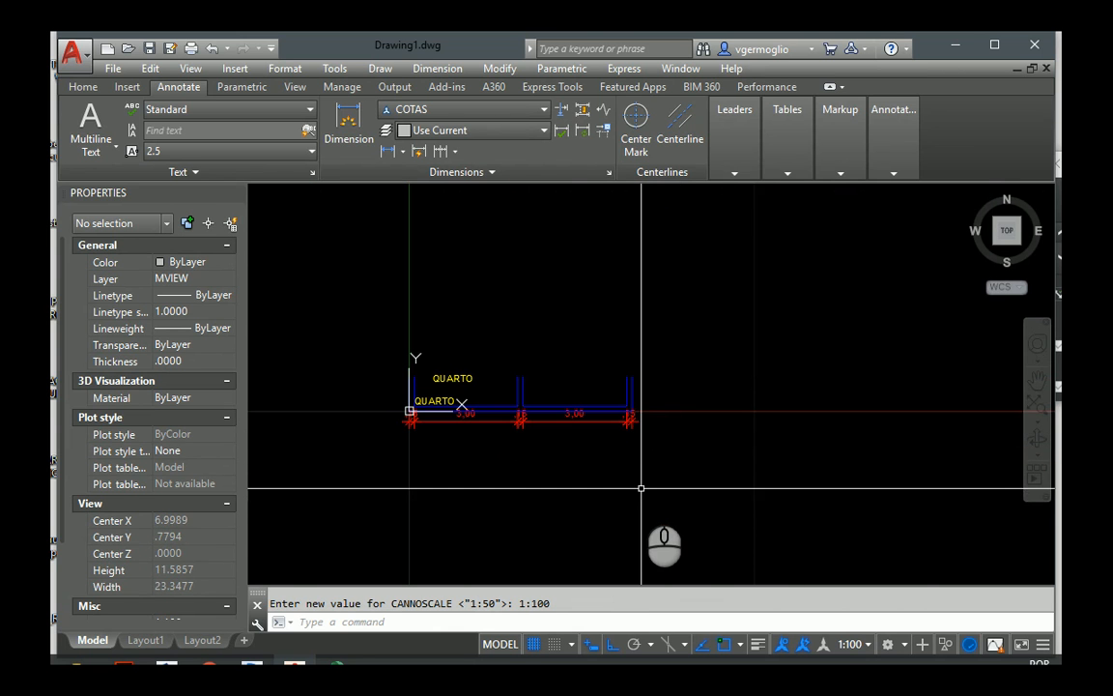
{"action": "key", "text": "Return"}
{"action": "left_click", "coordinate": [688, 480]}
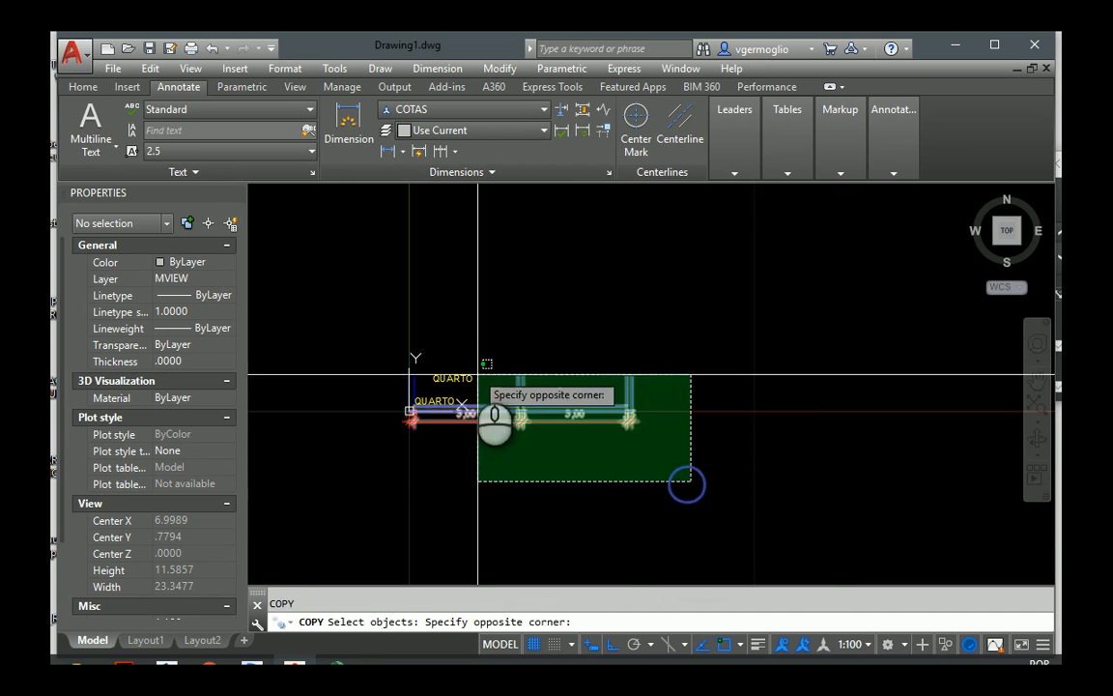
{"action": "left_click", "coordinate": [391, 329]}
{"action": "key", "text": "Return"}
{"action": "left_click", "coordinate": [365, 341]}
{"action": "scroll", "coordinate": [342, 340], "scroll_direction": "down", "scroll_amount": 9}
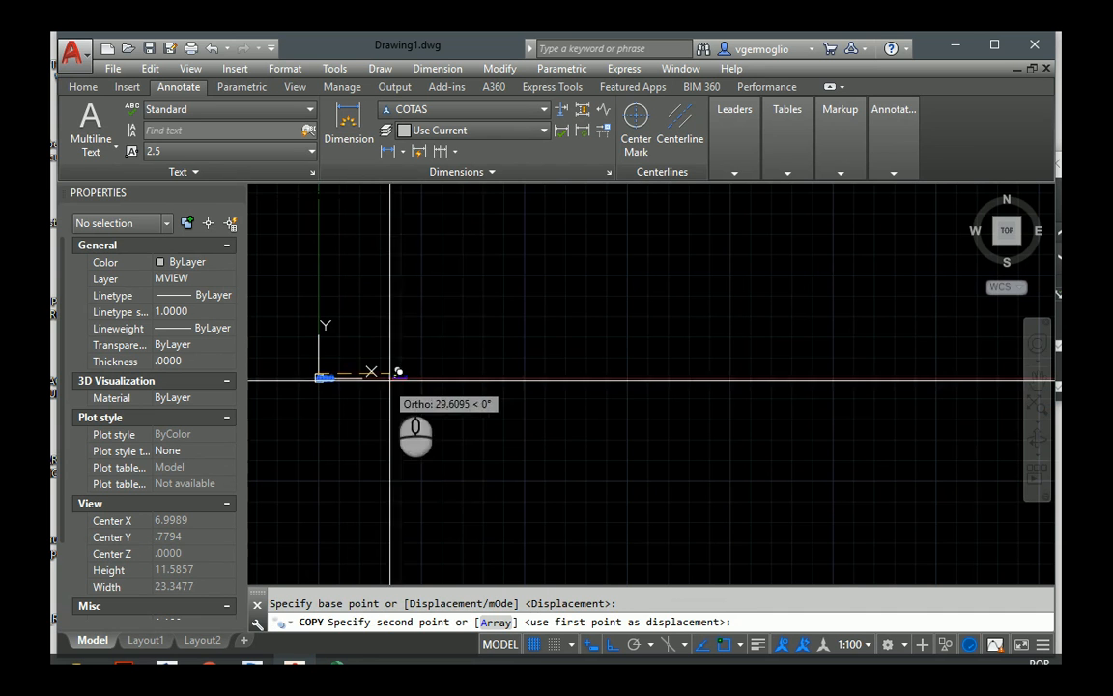
{"action": "left_click", "coordinate": [556, 367]}
{"action": "scroll", "coordinate": [590, 393], "scroll_direction": "up", "scroll_amount": 10}
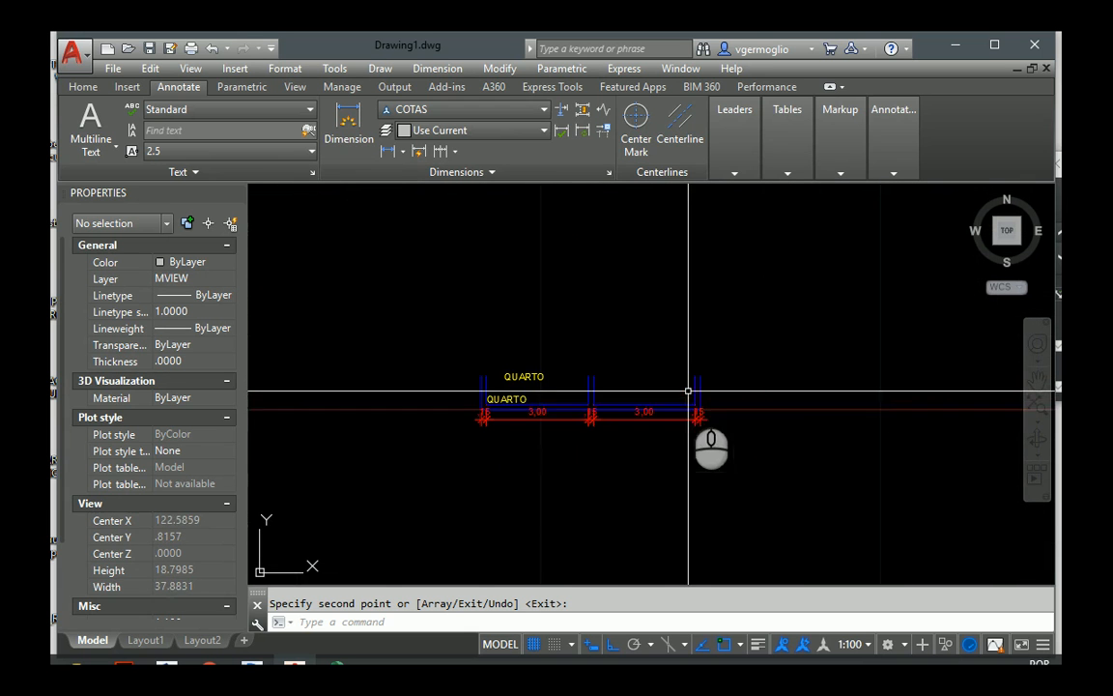
Add a custom drawing scale 1:2000 (1 paper unit = 2000 drawing units) and place it after 1:100 in the scale list
{"action": "left_click", "coordinate": [869, 644]}
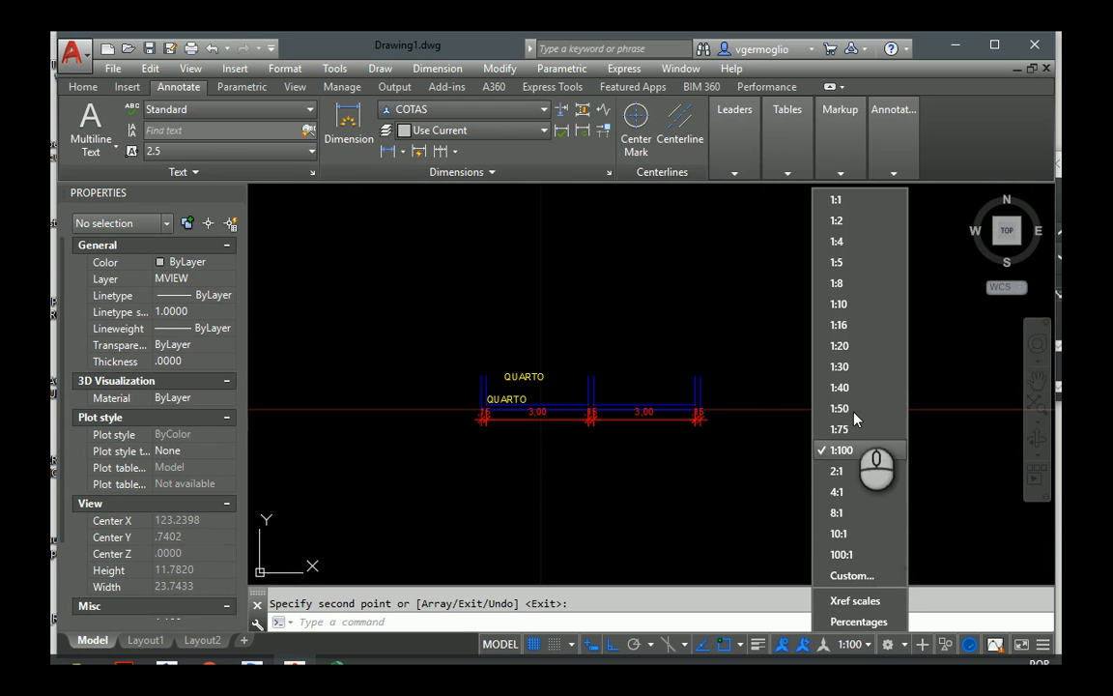
{"action": "left_click", "coordinate": [850, 575]}
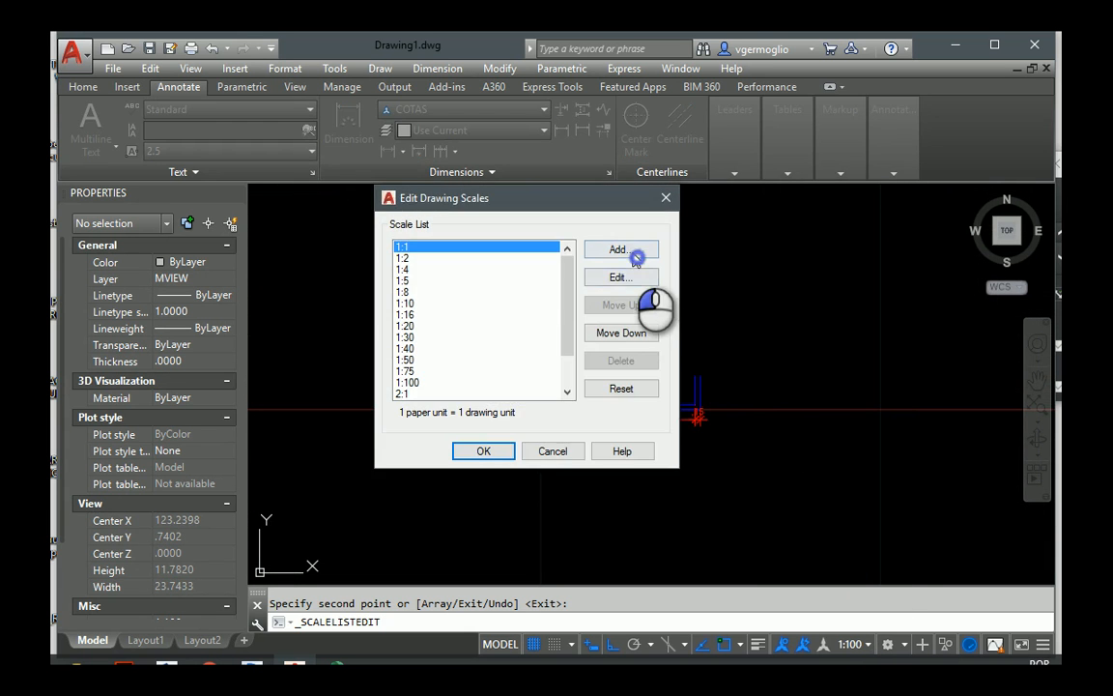
{"action": "left_click", "coordinate": [630, 253]}
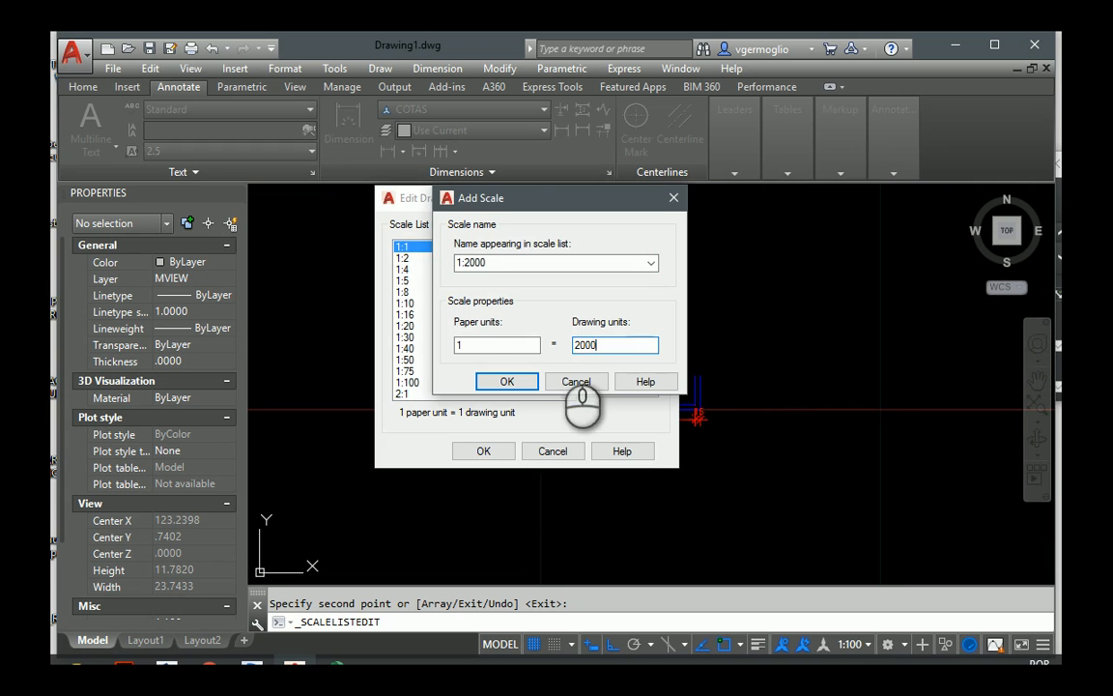
{"action": "left_click", "coordinate": [507, 382]}
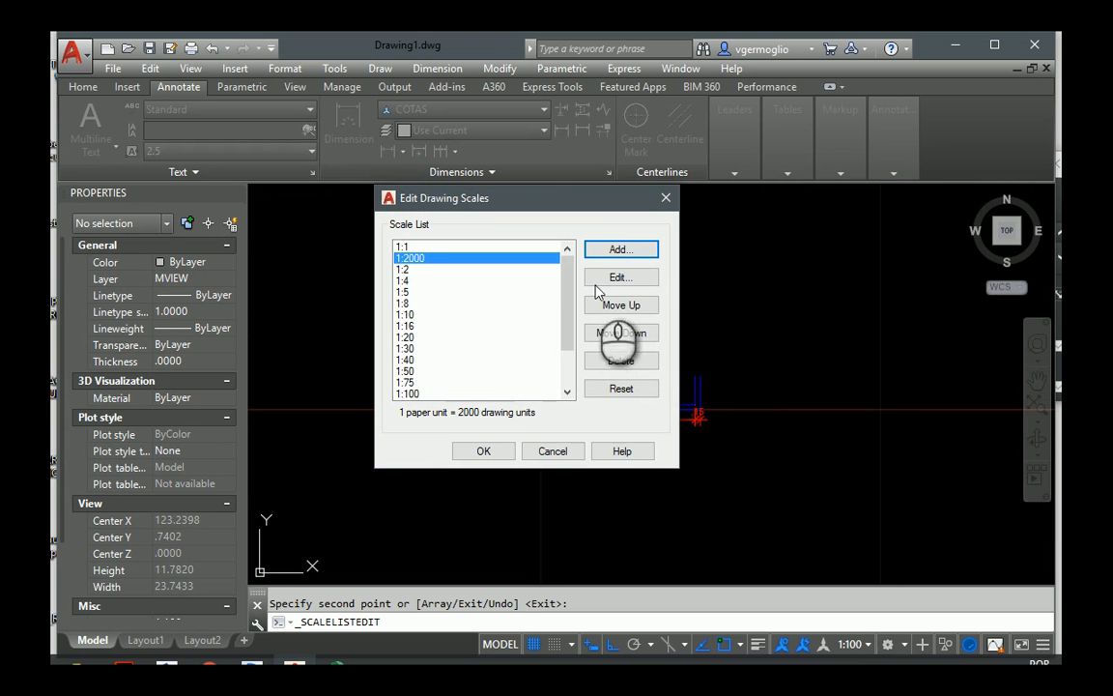
{"action": "left_click", "coordinate": [644, 337]}
{"action": "left_click", "coordinate": [644, 336]}
{"action": "left_click", "coordinate": [643, 337]}
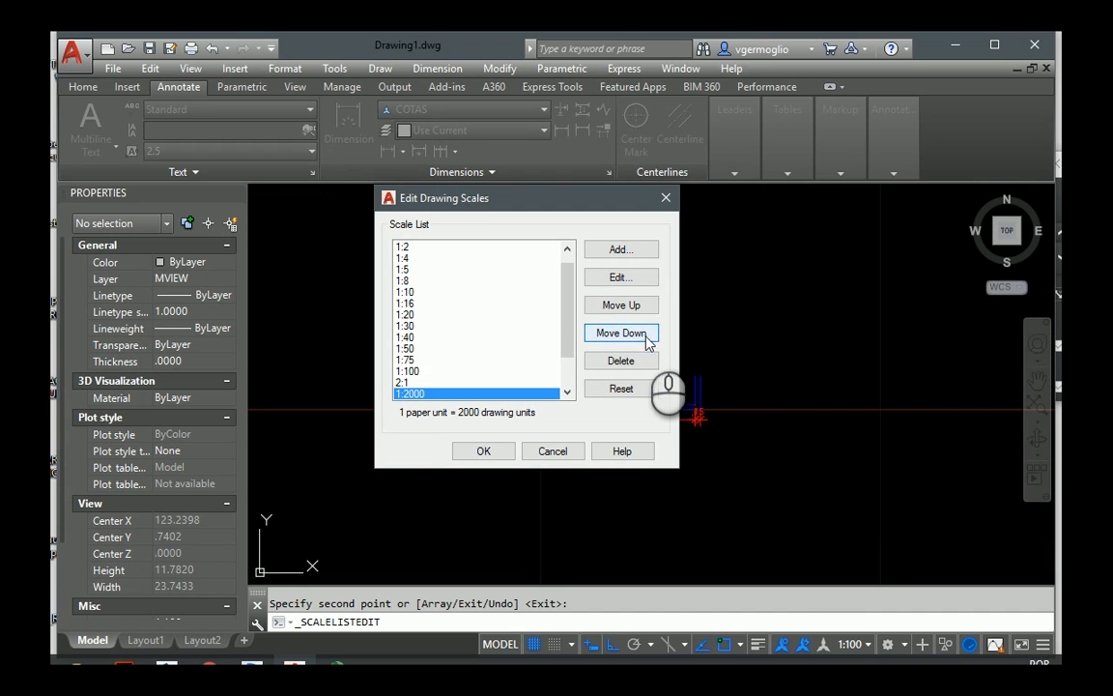
{"action": "left_click", "coordinate": [485, 451]}
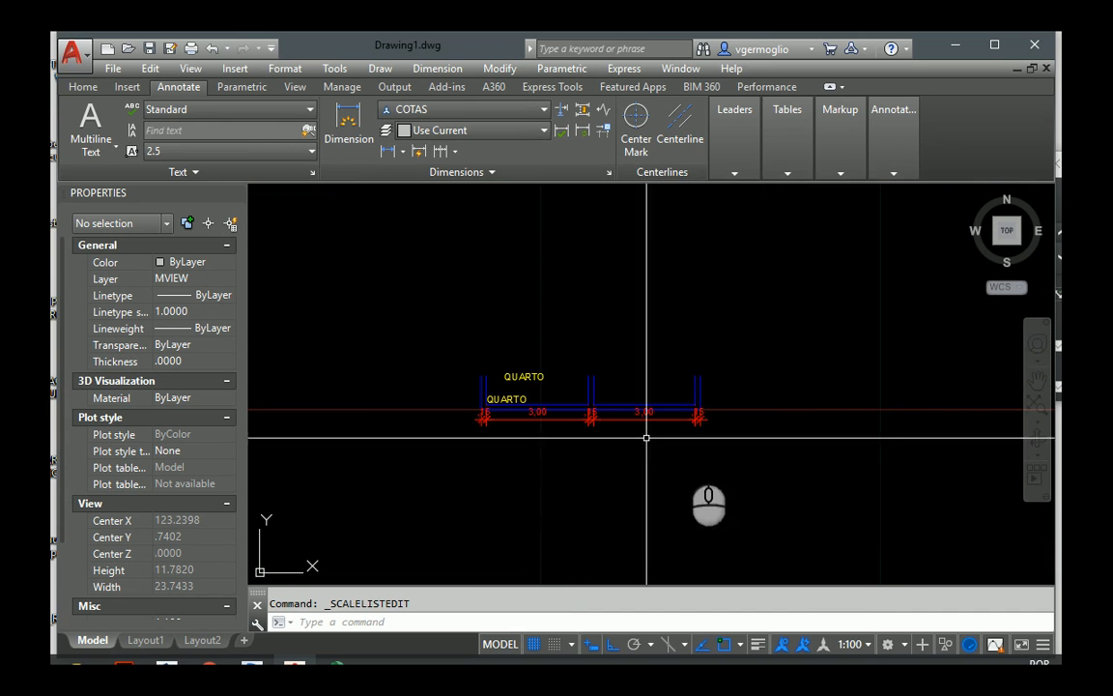
Set the model space annotation scale to 1:2000 and compare the annotations on the original and copied plans
{"action": "left_click", "coordinate": [851, 645]}
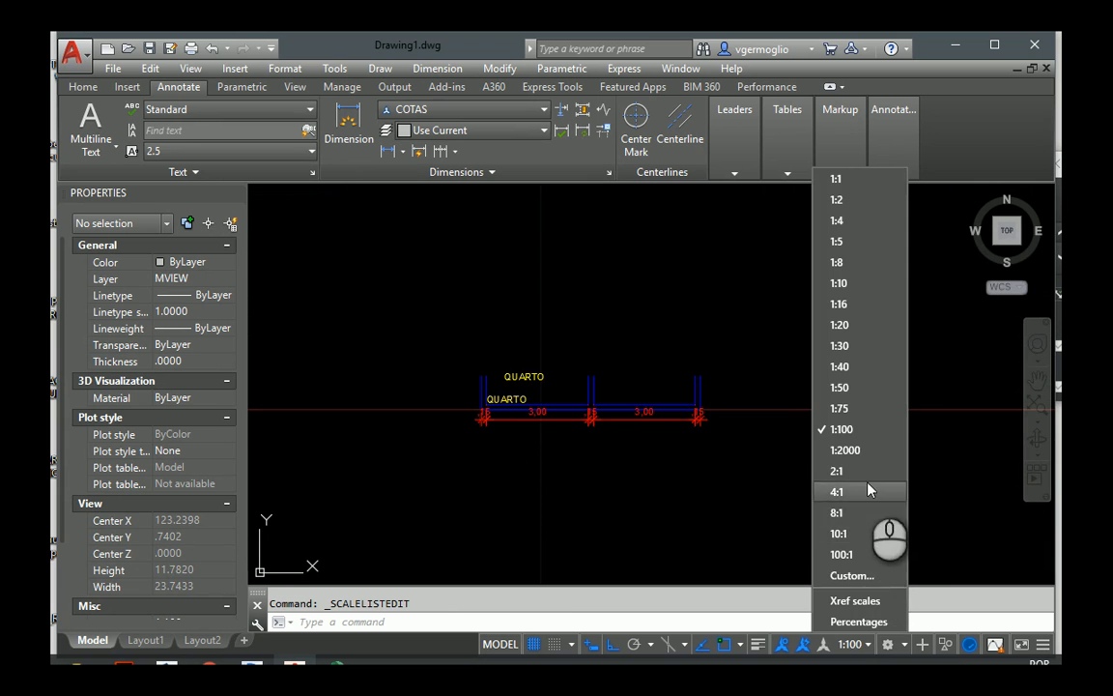
{"action": "left_click", "coordinate": [846, 450]}
{"action": "scroll", "coordinate": [664, 420], "scroll_direction": "down", "scroll_amount": 10}
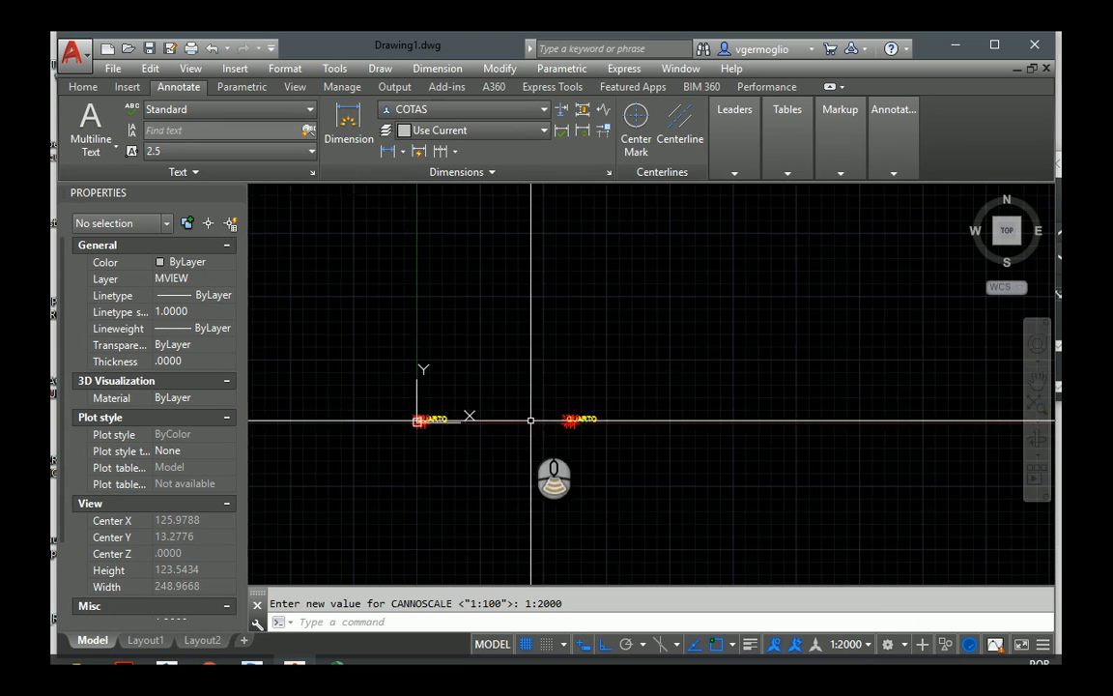
{"action": "scroll", "coordinate": [409, 418], "scroll_direction": "up", "scroll_amount": 5}
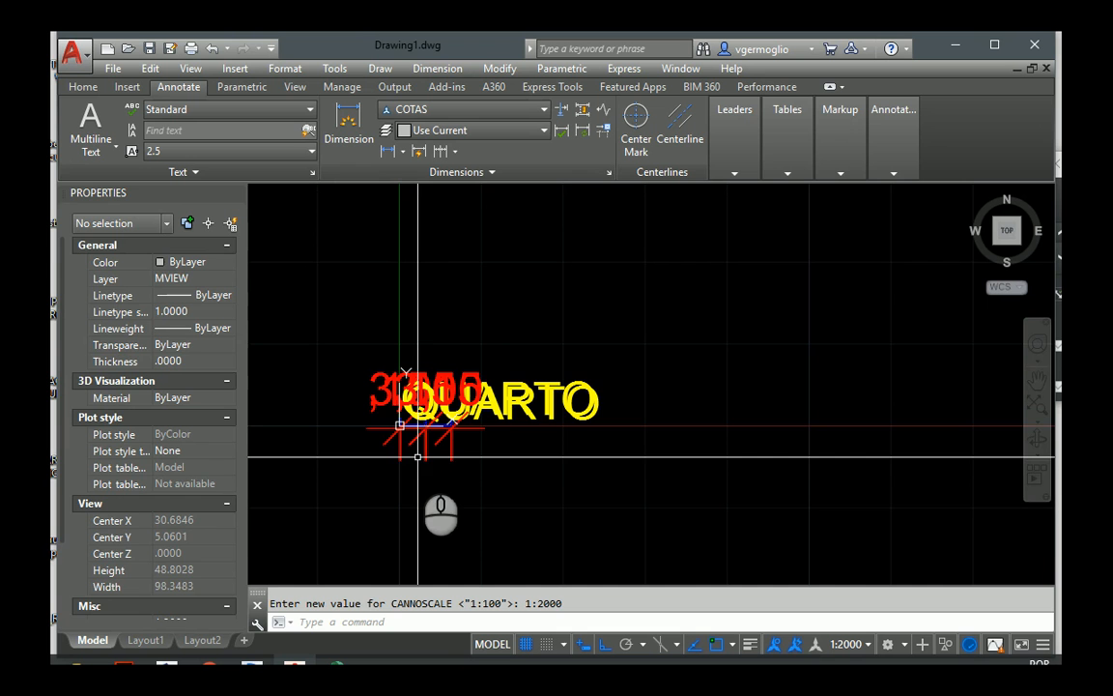
{"action": "scroll", "coordinate": [390, 484], "scroll_direction": "down", "scroll_amount": 5}
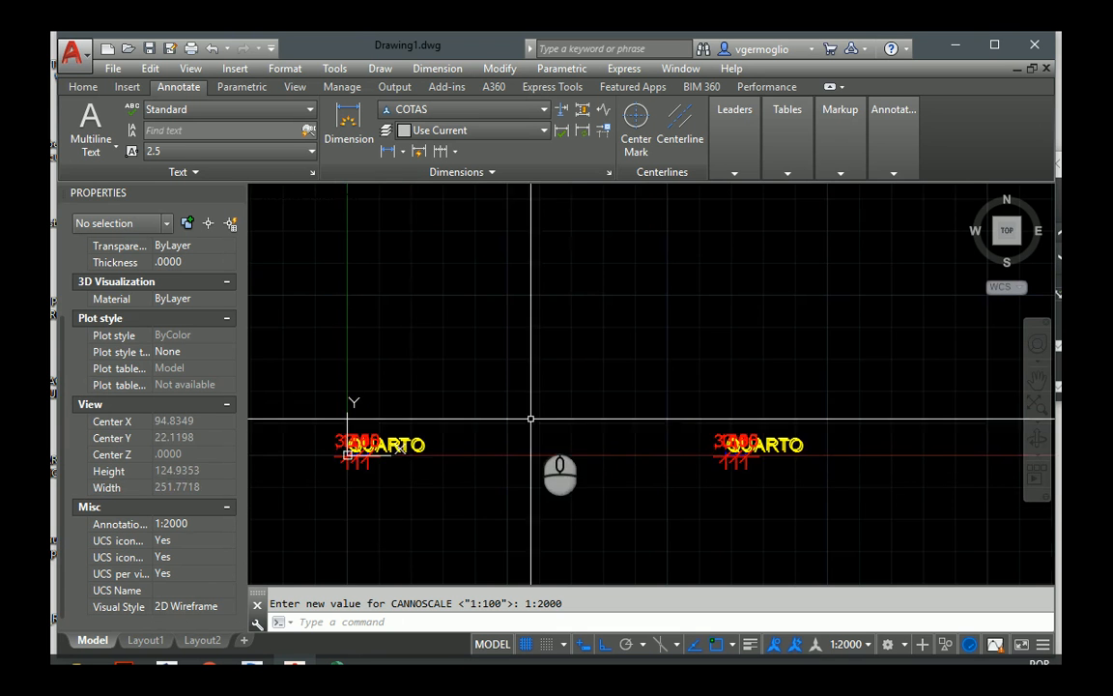
{"action": "scroll", "coordinate": [724, 437], "scroll_direction": "up", "scroll_amount": 5}
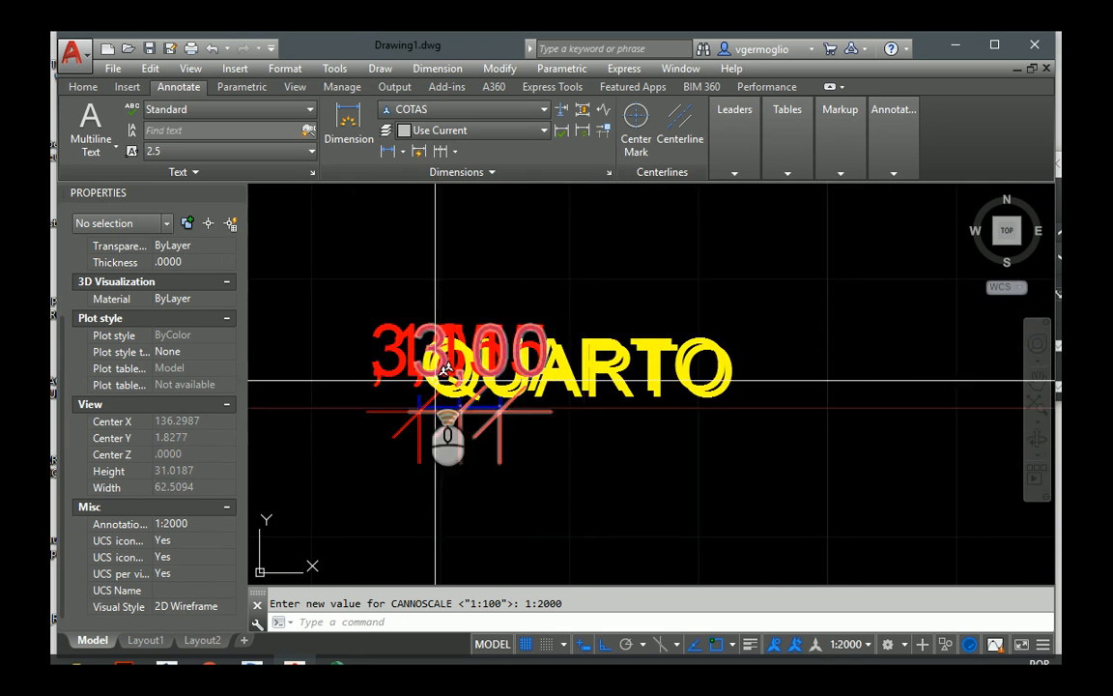
Erase all the dimensions and both QUARTO texts from the copied floor plan, leaving only its walls
{"action": "scroll", "coordinate": [444, 367], "scroll_direction": "up", "scroll_amount": 3}
{"action": "left_click", "coordinate": [670, 491]}
{"action": "left_click", "coordinate": [518, 490]}
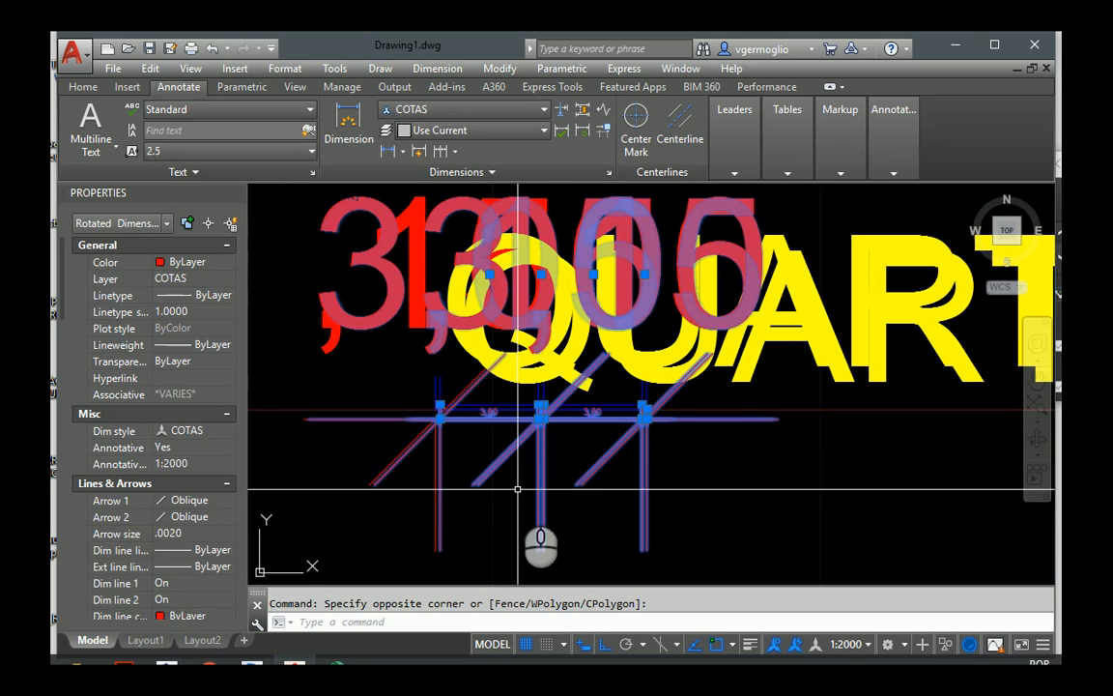
{"action": "key", "text": "Delete"}
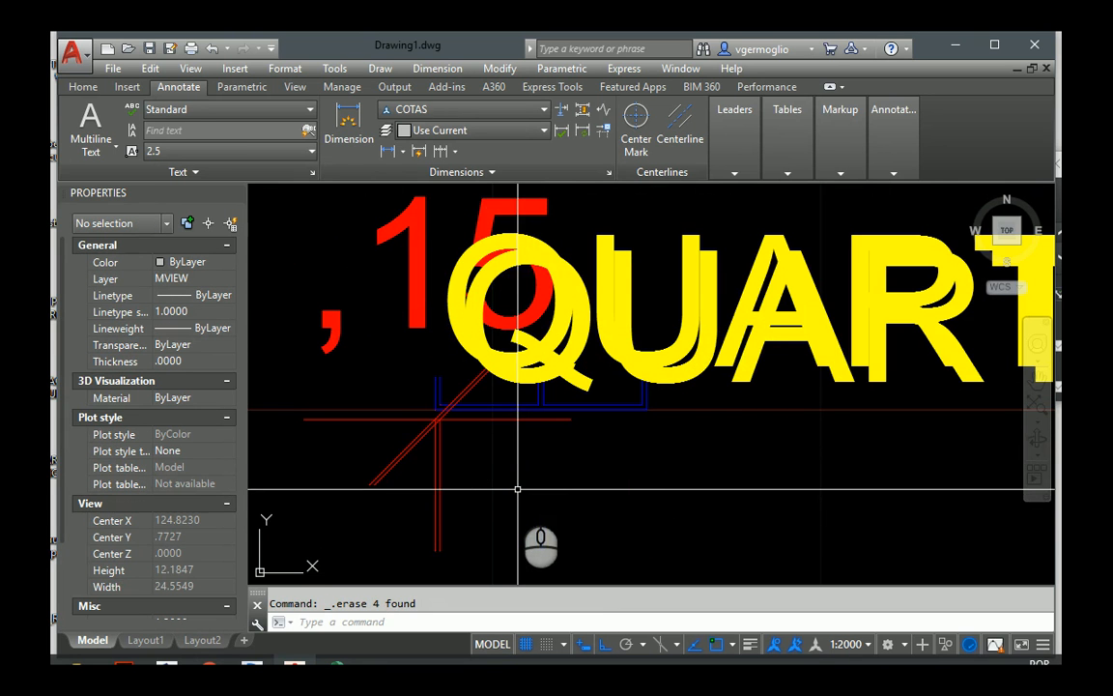
{"action": "right_click", "coordinate": [564, 458]}
{"action": "left_click", "coordinate": [778, 434]}
{"action": "left_click", "coordinate": [730, 341]}
{"action": "right_click", "coordinate": [726, 283]}
{"action": "right_click", "coordinate": [683, 362]}
{"action": "left_click", "coordinate": [574, 471]}
{"action": "left_click", "coordinate": [417, 445]}
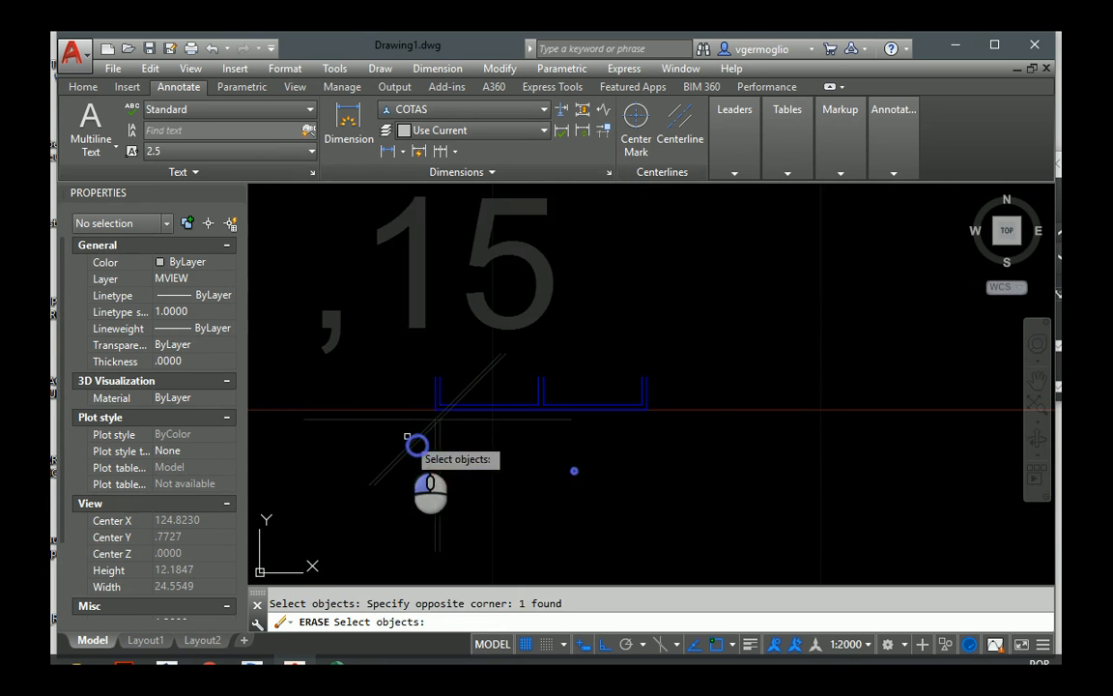
{"action": "right_click", "coordinate": [406, 434]}
Stretch the copied plan's first room 27 m to the right, carrying the middle and far walls along
{"action": "type", "text": "s"}
{"action": "key", "text": "Return"}
{"action": "left_click", "coordinate": [676, 447]}
{"action": "left_click", "coordinate": [522, 321]}
{"action": "right_click", "coordinate": [513, 312]}
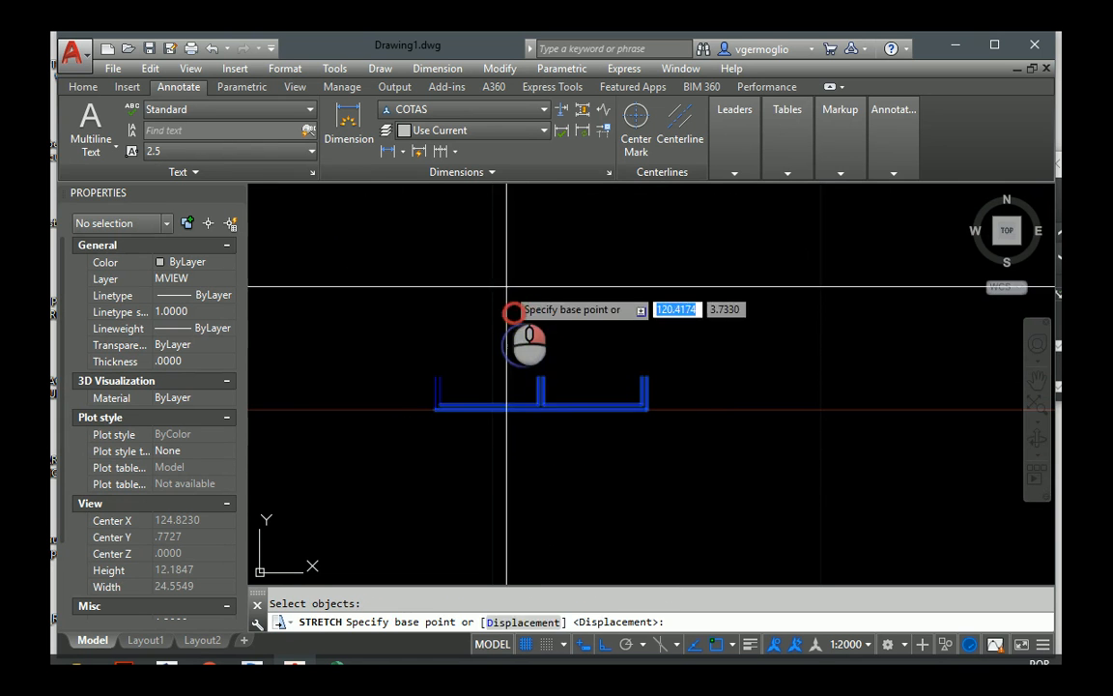
{"action": "left_click", "coordinate": [507, 287]}
{"action": "type", "text": "27"}
{"action": "key", "text": "Return"}
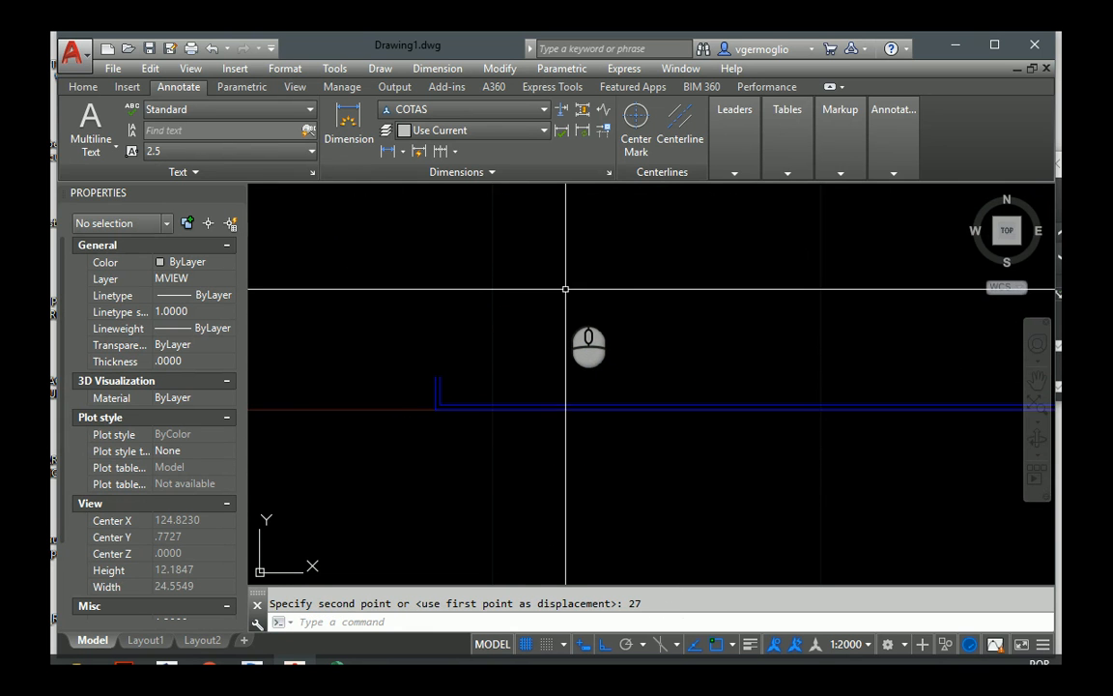
Stretch the copied plan's second room 27 m to the right by its far end wall
{"action": "scroll", "coordinate": [571, 305], "scroll_direction": "down", "scroll_amount": 8}
{"action": "scroll", "coordinate": [652, 342], "scroll_direction": "up", "scroll_amount": 4}
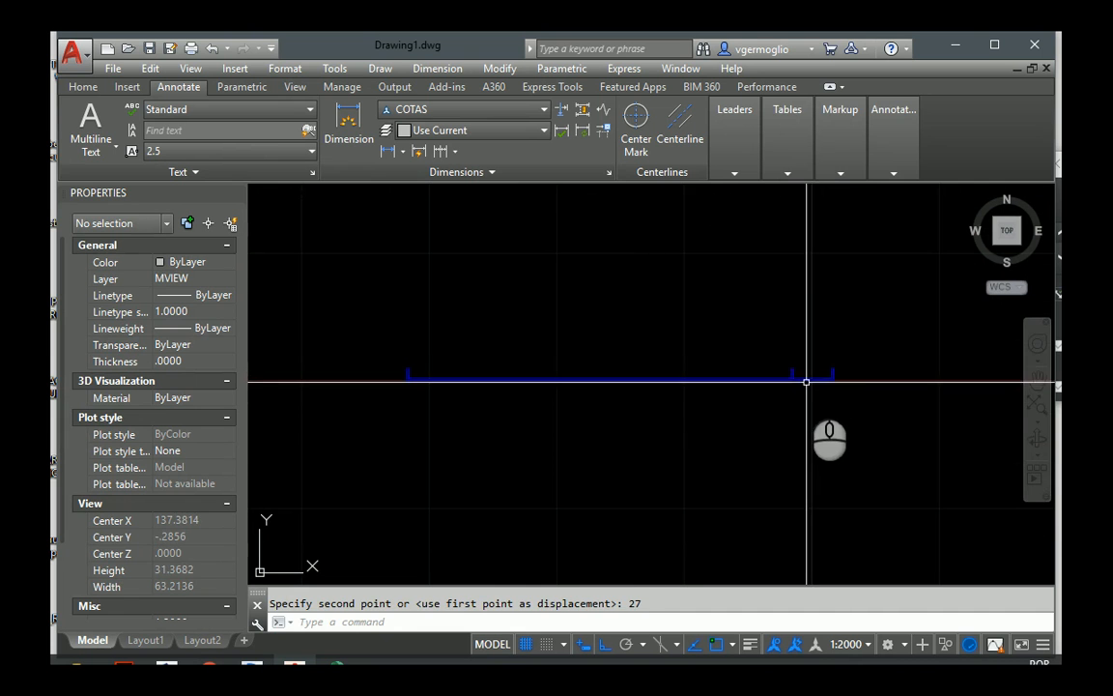
{"action": "key", "text": "Return"}
{"action": "left_click", "coordinate": [851, 378]}
{"action": "left_click", "coordinate": [828, 343]}
{"action": "key", "text": "Return"}
{"action": "left_click", "coordinate": [808, 322]}
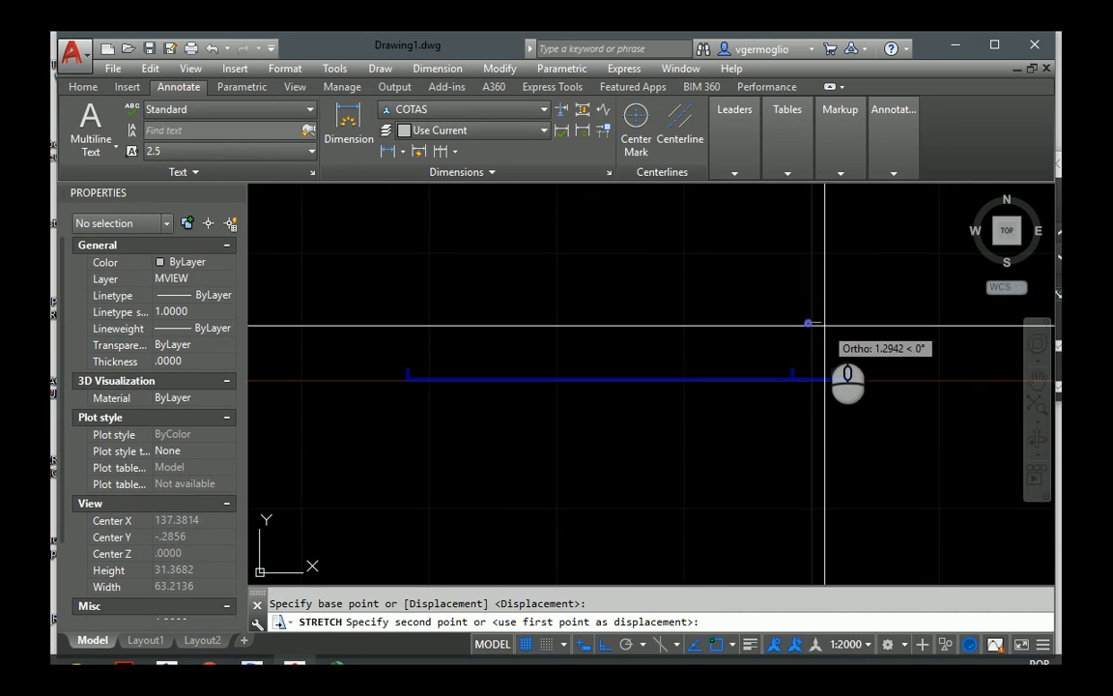
{"action": "type", "text": "27"}
{"action": "key", "text": "Return"}
Add continuous quick dimensions to all walls of the stretched plan, placed just below it
{"action": "scroll", "coordinate": [704, 341], "scroll_direction": "down", "scroll_amount": 6}
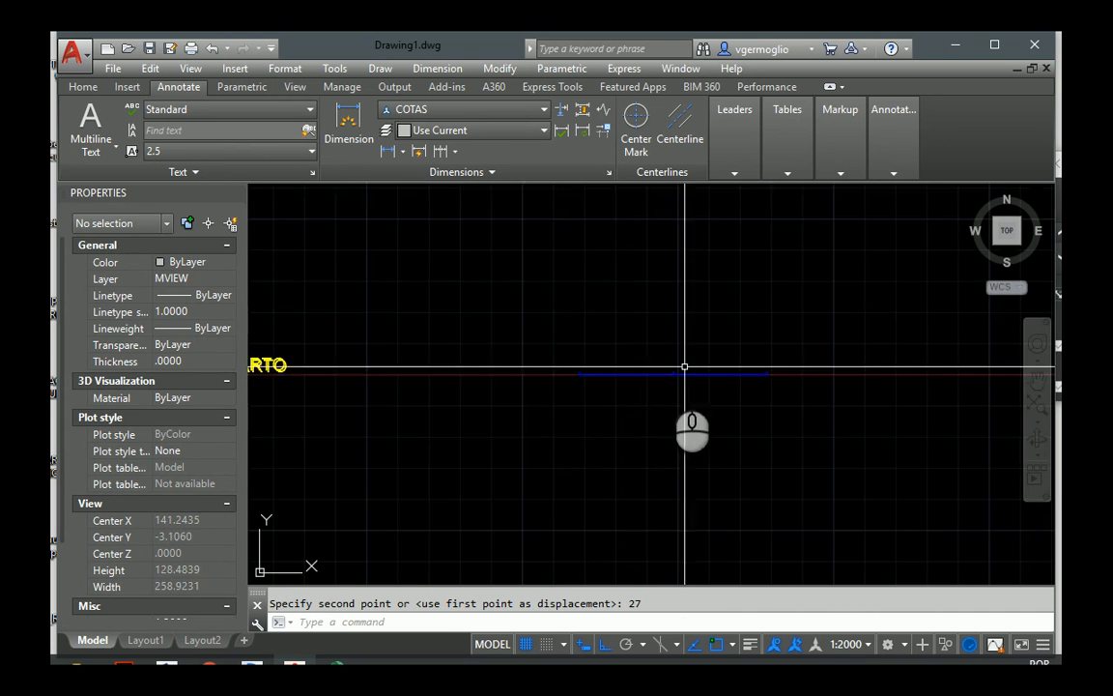
{"action": "scroll", "coordinate": [686, 367], "scroll_direction": "up", "scroll_amount": 2}
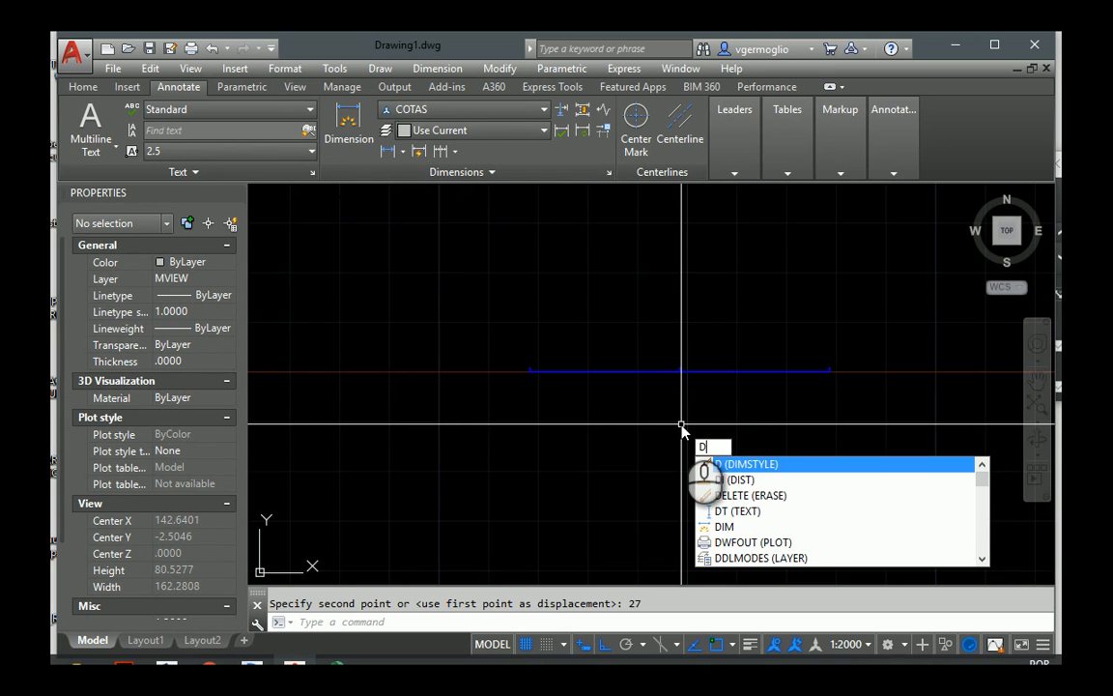
{"action": "type", "text": "D"}
{"action": "key", "text": "BackSpace"}
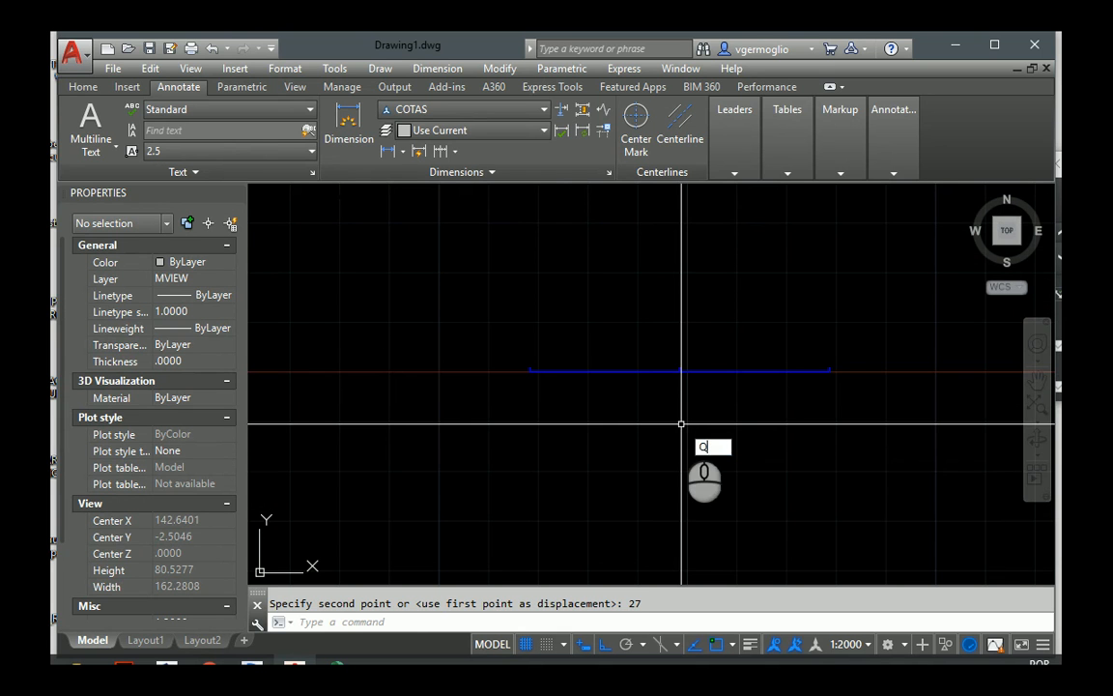
{"action": "type", "text": "QDIM"}
{"action": "key", "text": "Return"}
{"action": "left_click", "coordinate": [858, 400]}
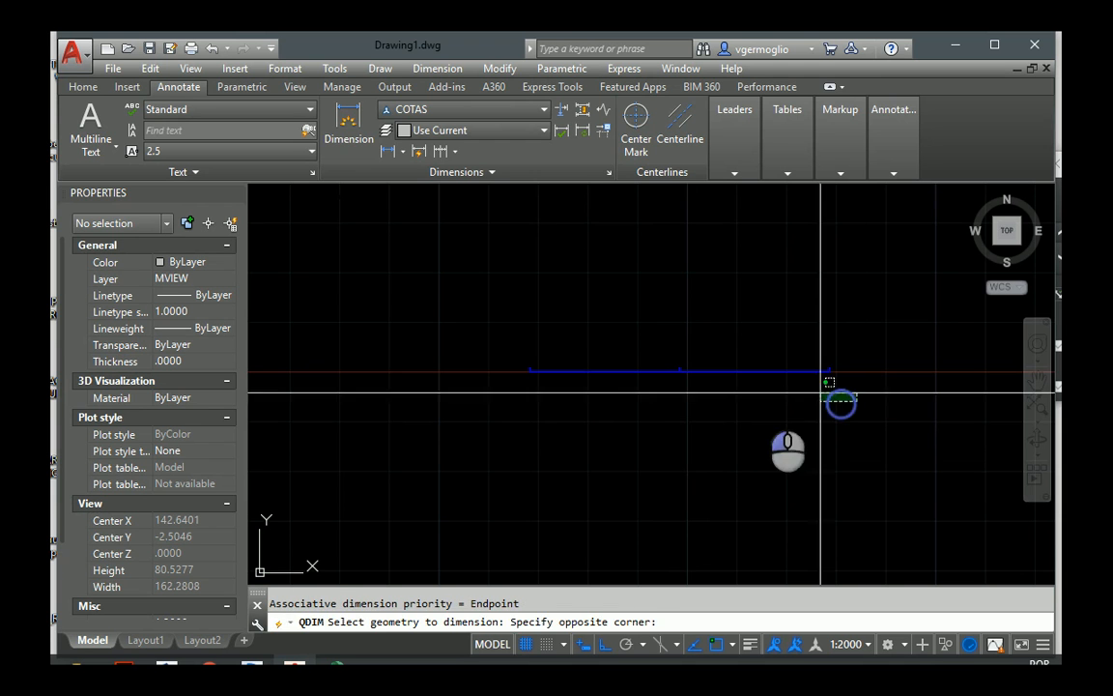
{"action": "left_click", "coordinate": [489, 310]}
{"action": "right_click", "coordinate": [582, 393]}
{"action": "left_click", "coordinate": [600, 395]}
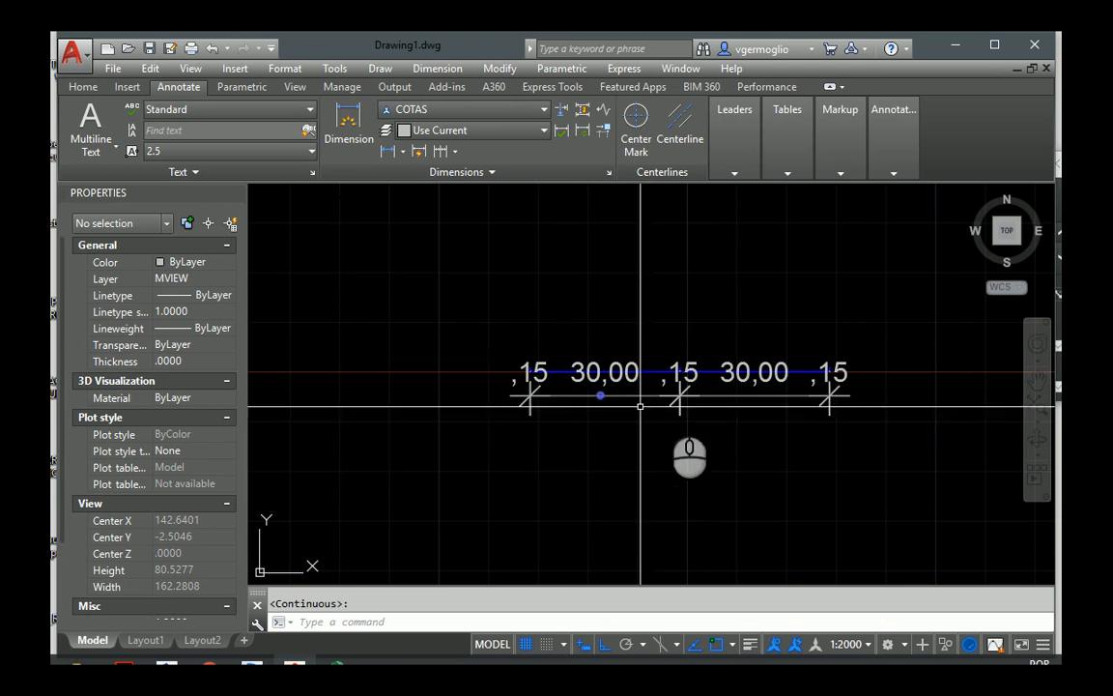
Try to lower the whole dimension chain by stretching it from the grip at its left end
{"action": "scroll", "coordinate": [640, 405], "scroll_direction": "up", "scroll_amount": 3}
{"action": "scroll", "coordinate": [778, 425], "scroll_direction": "down", "scroll_amount": 2}
{"action": "left_click", "coordinate": [882, 472]}
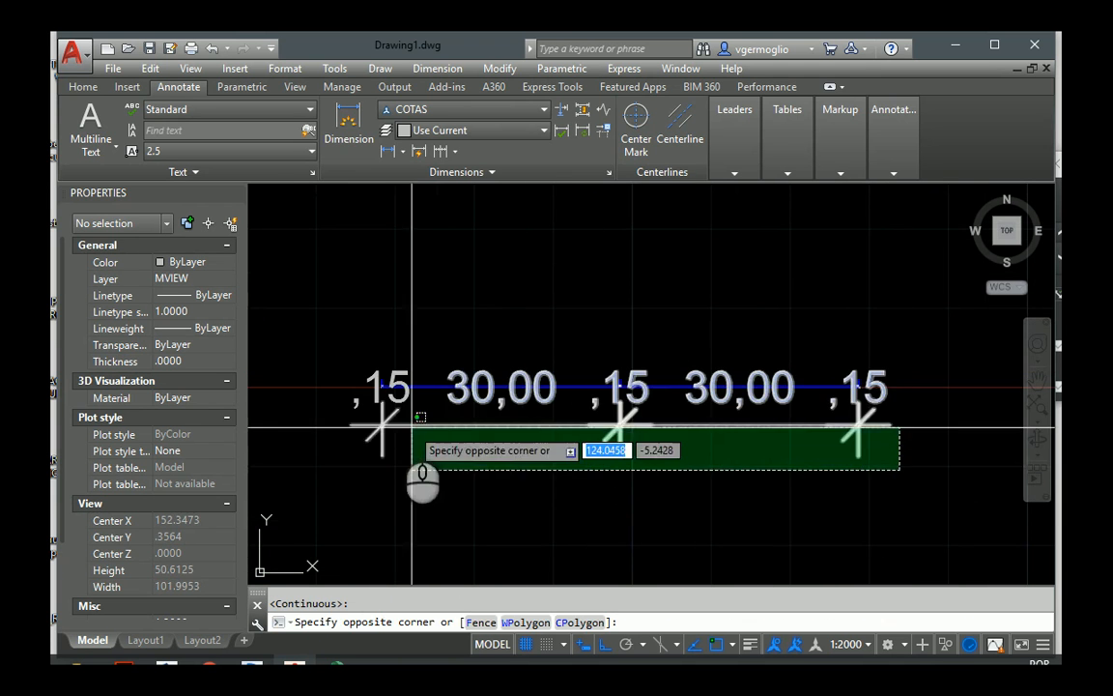
{"action": "left_click", "coordinate": [370, 423]}
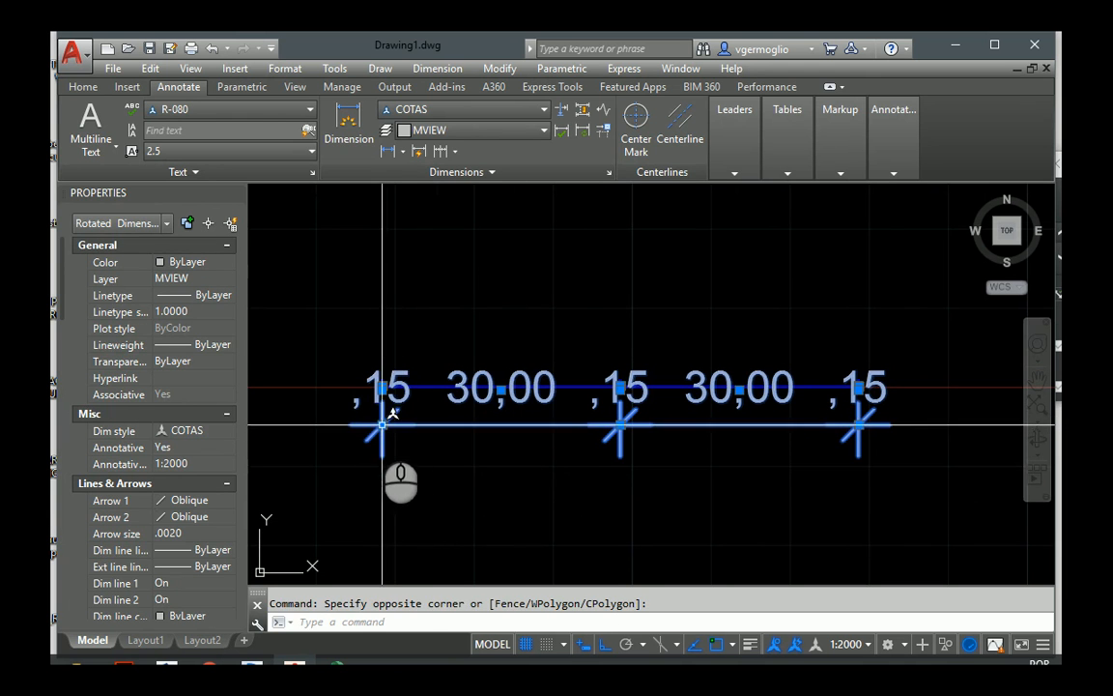
{"action": "left_click", "coordinate": [382, 425]}
{"action": "left_click", "coordinate": [374, 488]}
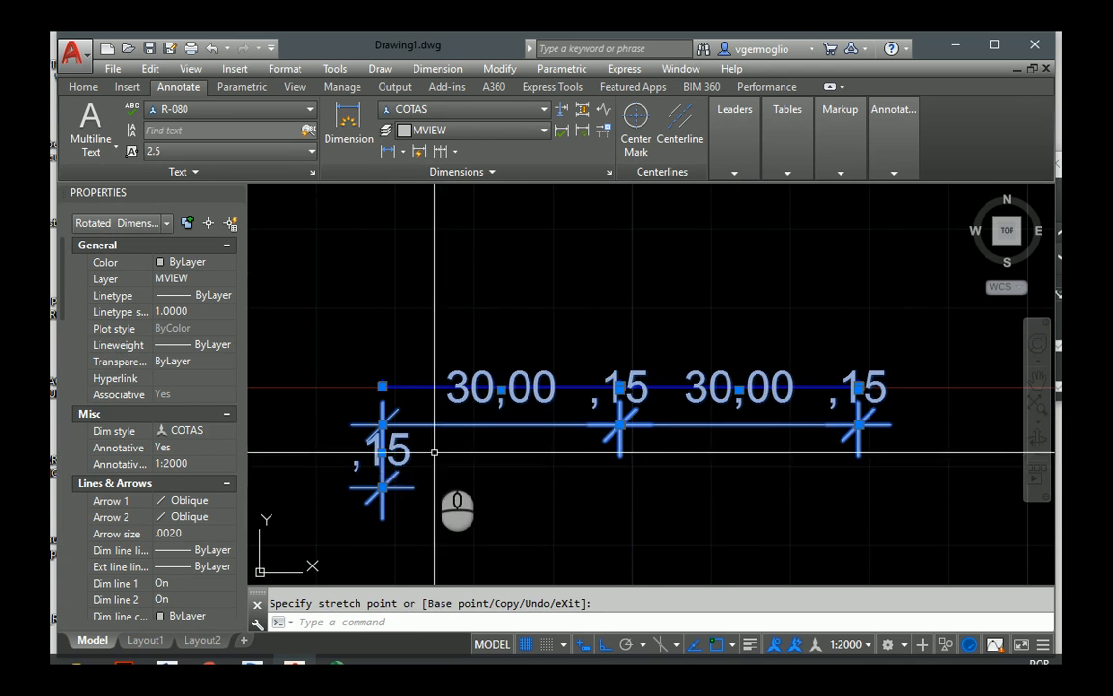
{"action": "key", "text": "Escape"}
Erase all the dimensions below the stretched plan
{"action": "type", "text": "e"}
{"action": "key", "text": "Return"}
{"action": "left_click", "coordinate": [860, 462]}
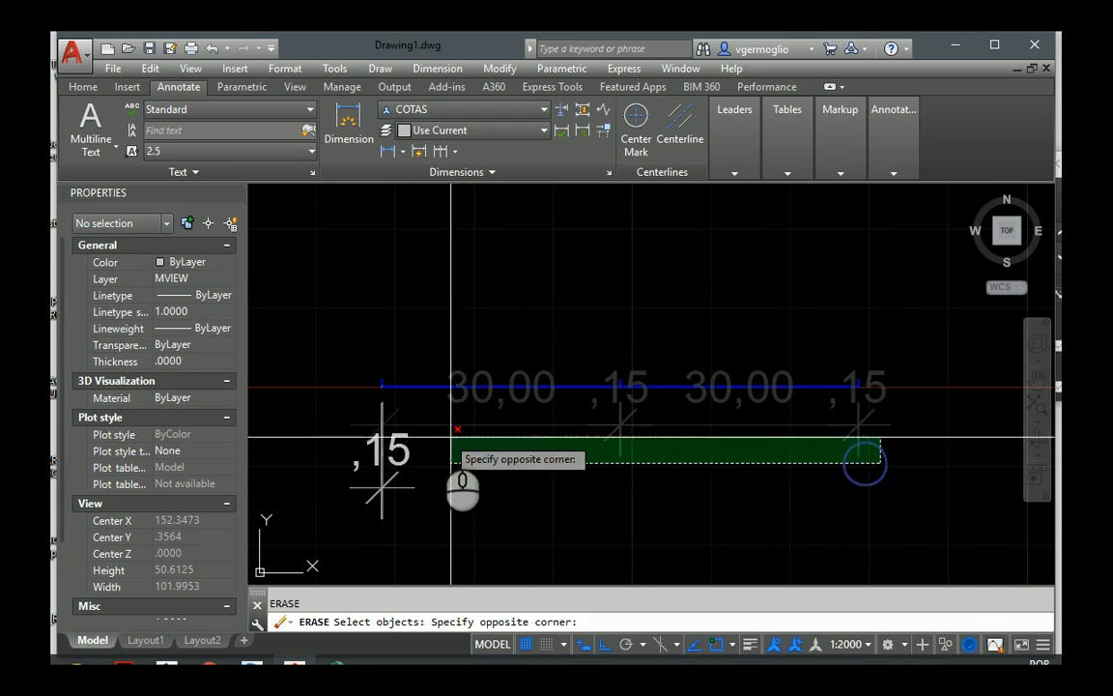
{"action": "left_click", "coordinate": [370, 423]}
{"action": "key", "text": "Return"}
Add continuous quick dimensions to all walls of the stretched plan, with the chain far enough below to keep the texts clear of the walls
{"action": "key", "text": "Return"}
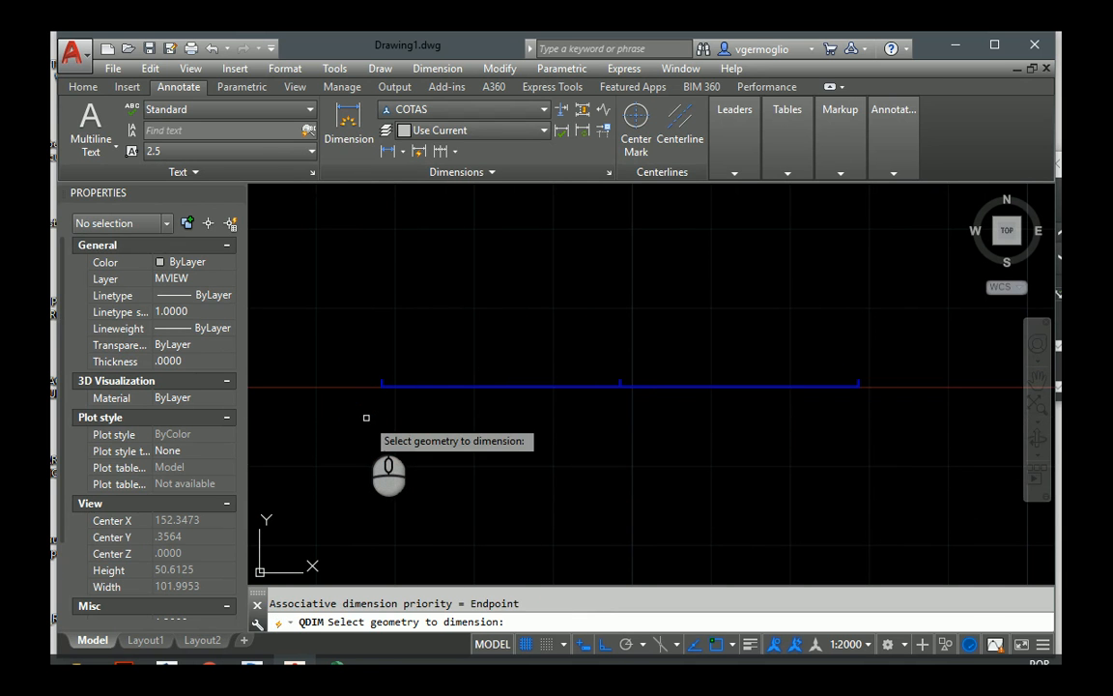
{"action": "left_click", "coordinate": [875, 412]}
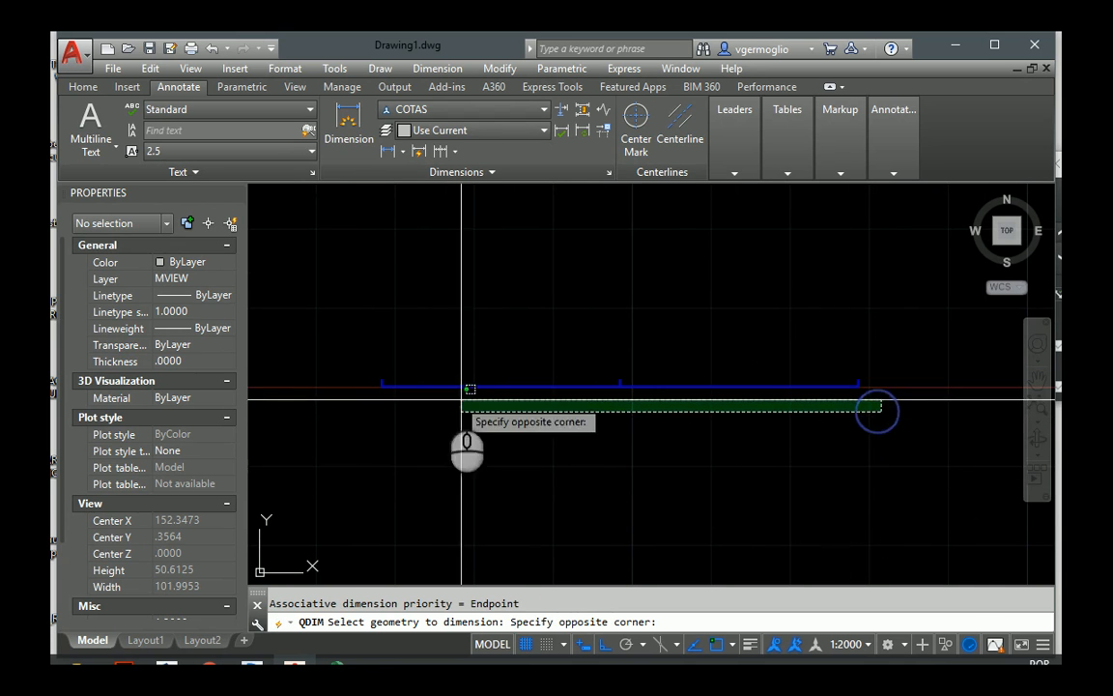
{"action": "left_click", "coordinate": [351, 385]}
{"action": "key", "text": "Return"}
{"action": "left_click", "coordinate": [368, 447]}
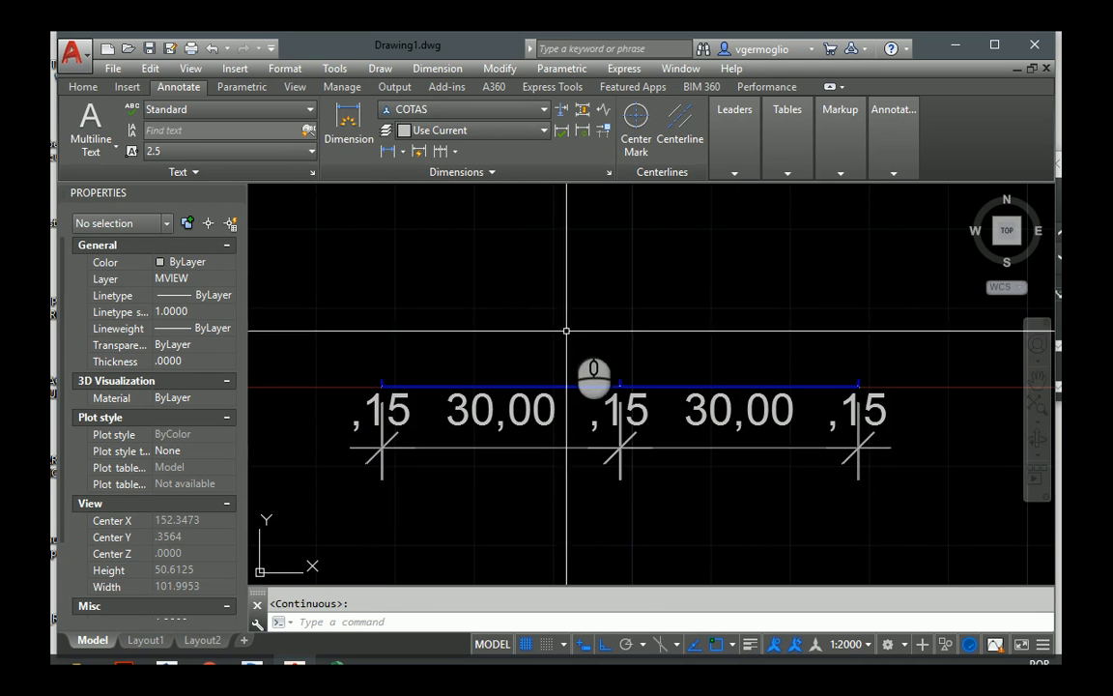
In Layout1, bring the stretched plan into view in the sheet's right-hand viewport and set that viewport's scale to 1:2000
{"action": "left_click", "coordinate": [145, 640]}
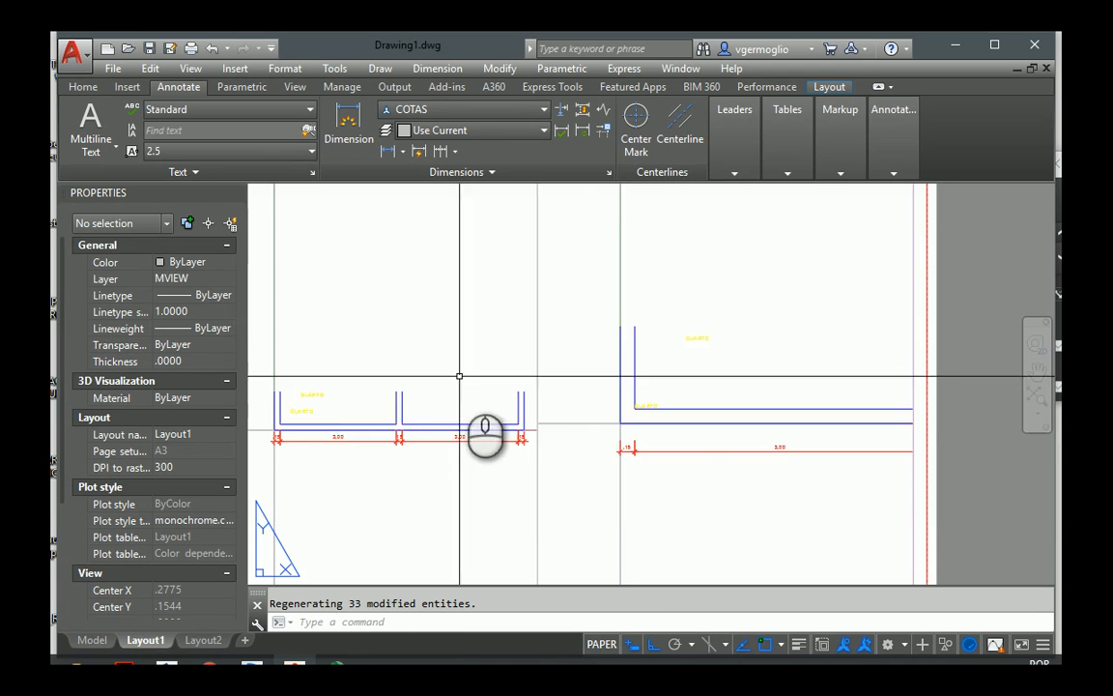
{"action": "scroll", "coordinate": [457, 378], "scroll_direction": "down", "scroll_amount": 3}
{"action": "double_click", "coordinate": [510, 358]}
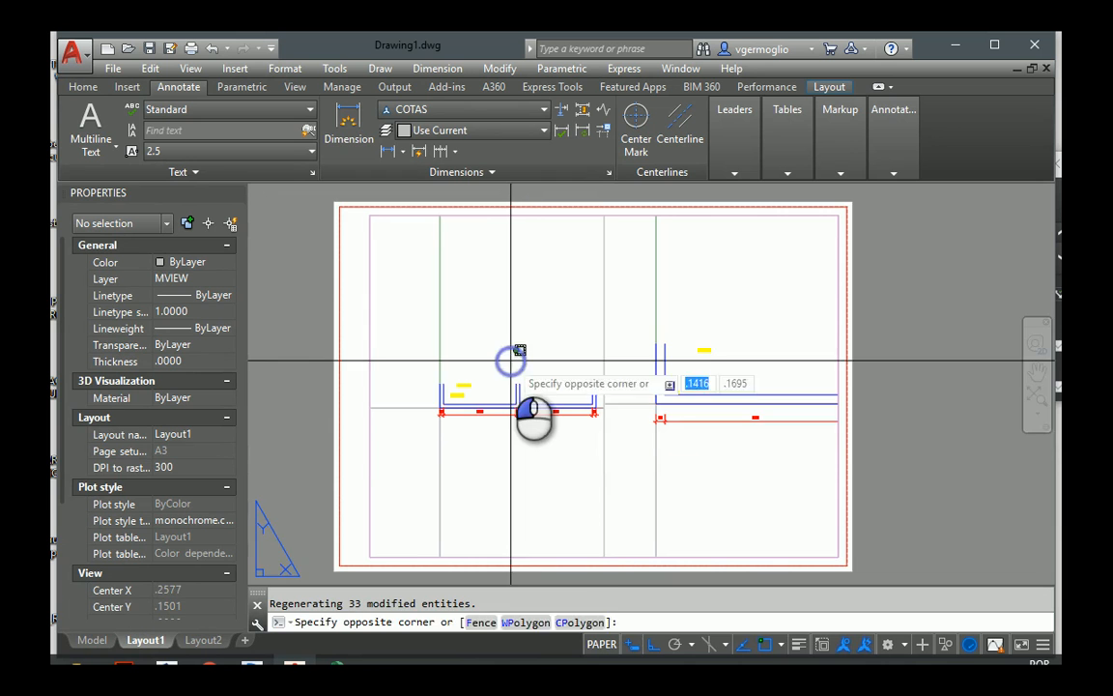
{"action": "left_click", "coordinate": [702, 323]}
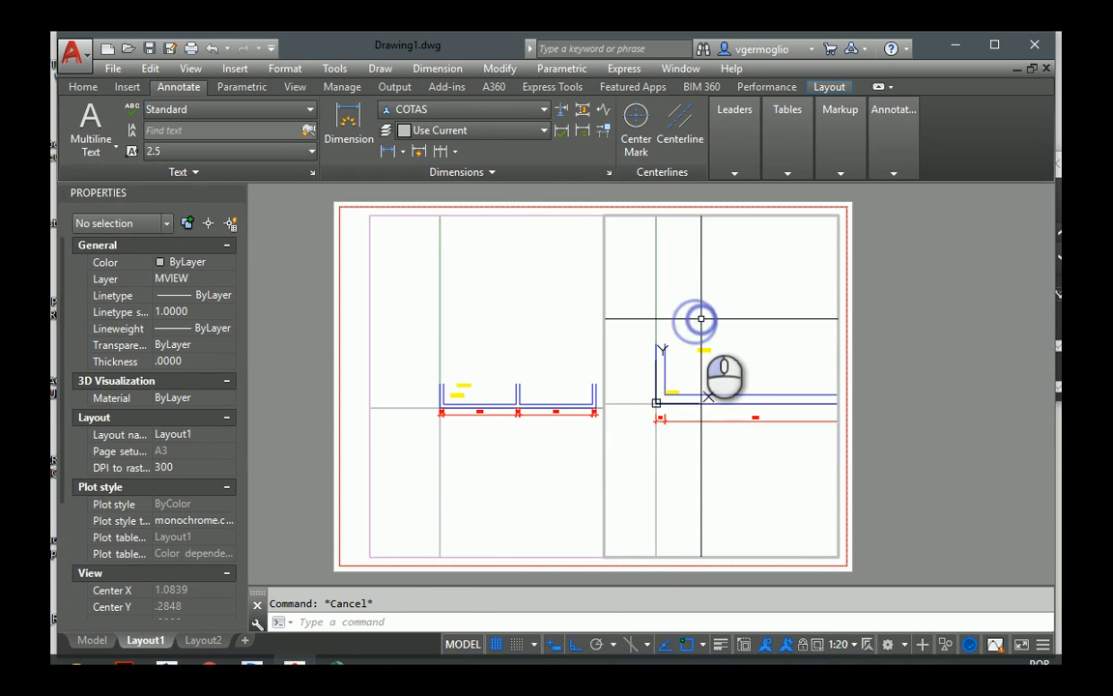
{"action": "scroll", "coordinate": [715, 387], "scroll_direction": "down", "scroll_amount": 6}
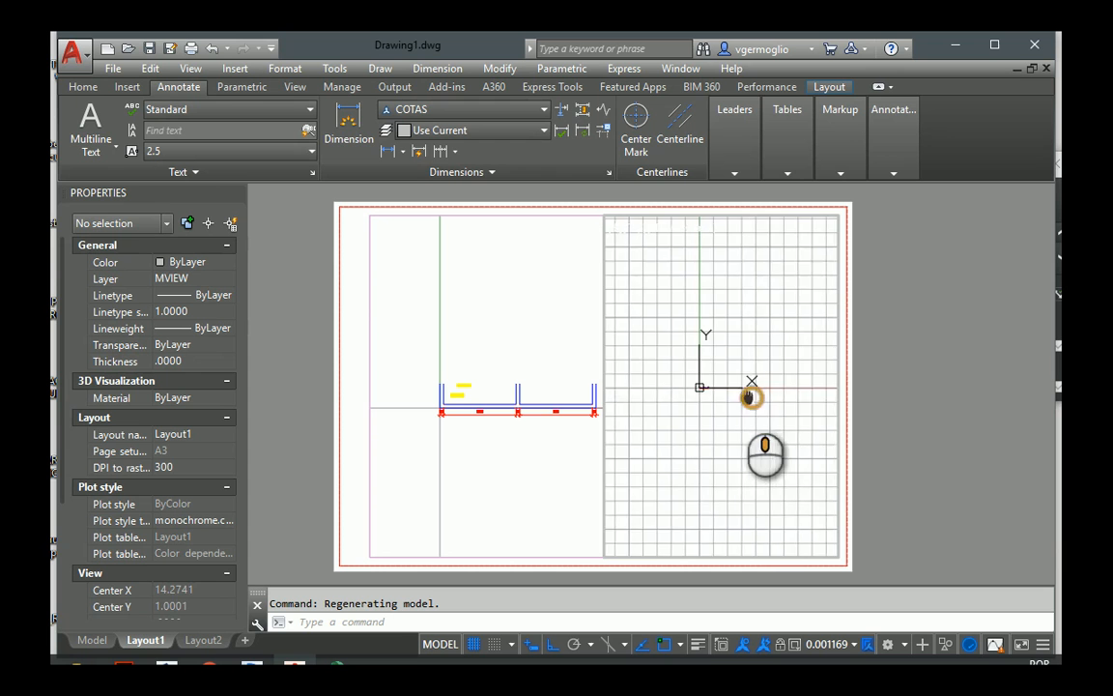
{"action": "middle_click_drag", "start_coordinate": [739, 391], "coordinate": [570, 387]}
{"action": "scroll", "coordinate": [768, 374], "scroll_direction": "up", "scroll_amount": 2}
{"action": "scroll", "coordinate": [769, 374], "scroll_direction": "down", "scroll_amount": 1}
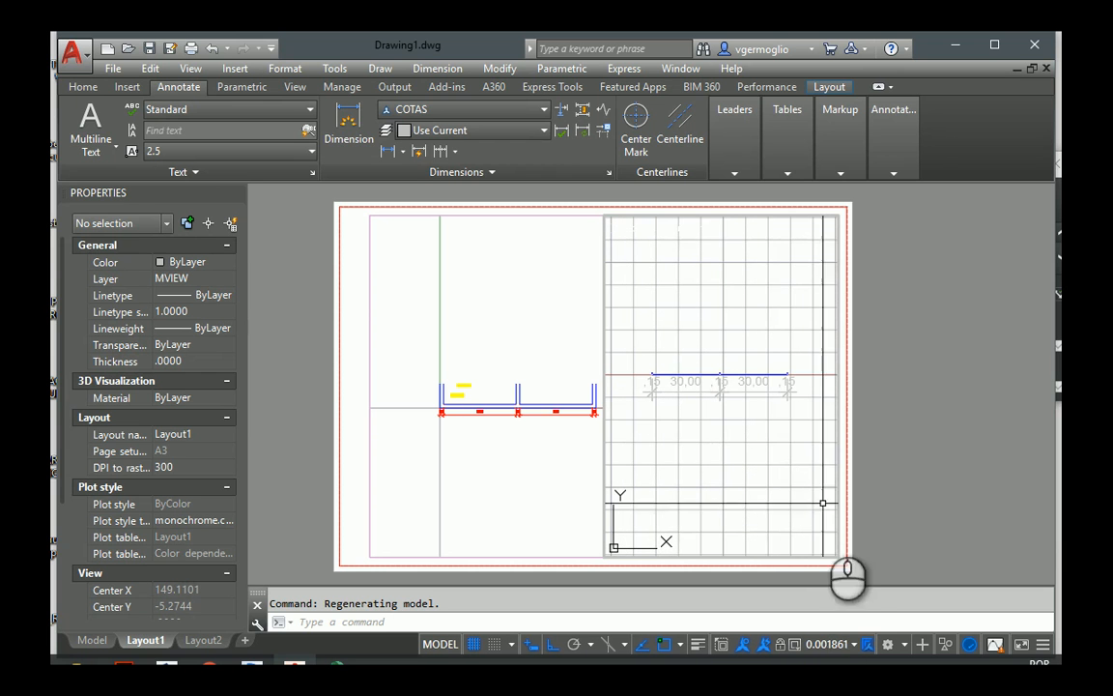
{"action": "left_click", "coordinate": [834, 644]}
{"action": "left_click", "coordinate": [831, 449]}
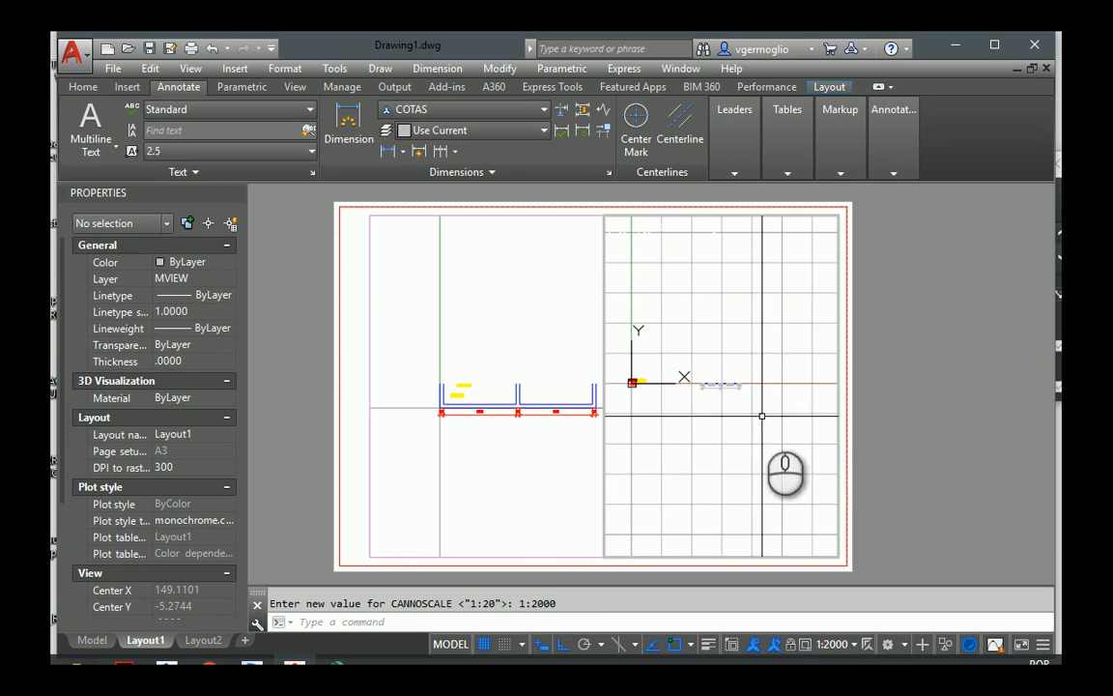
Reposition the stretched plan beside the left viewport's plan, return to paper space and compare the dimension text sizes
{"action": "double_click", "coordinate": [883, 366]}
{"action": "double_click", "coordinate": [763, 395]}
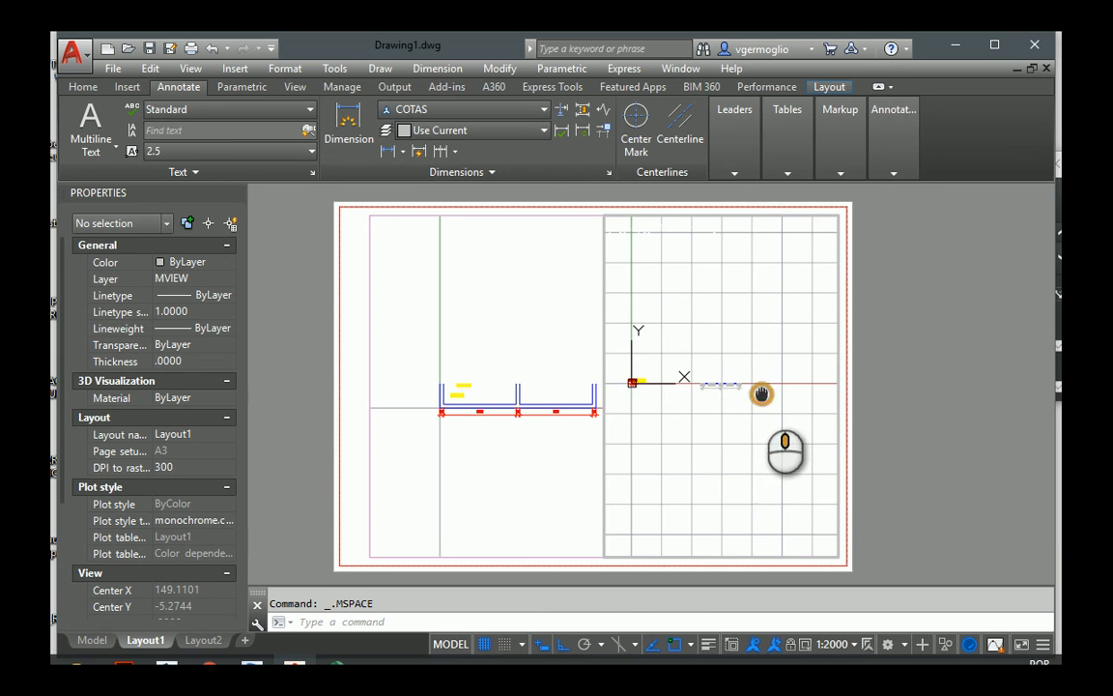
{"action": "middle_click_drag", "start_coordinate": [762, 395], "coordinate": [673, 419]}
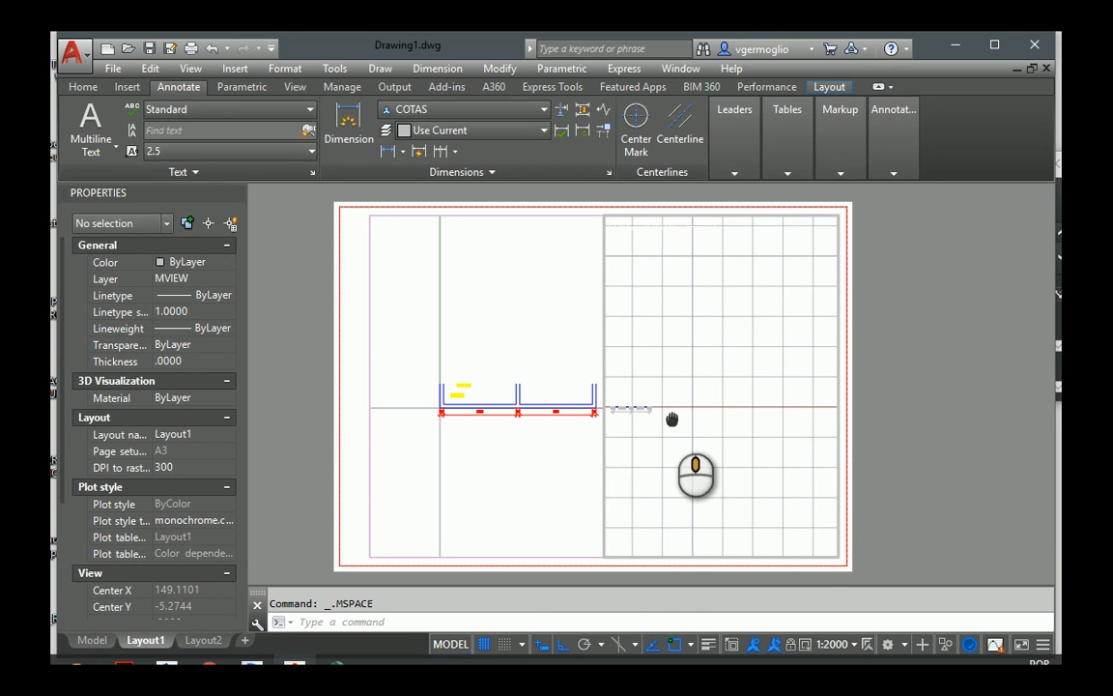
{"action": "double_click", "coordinate": [940, 473]}
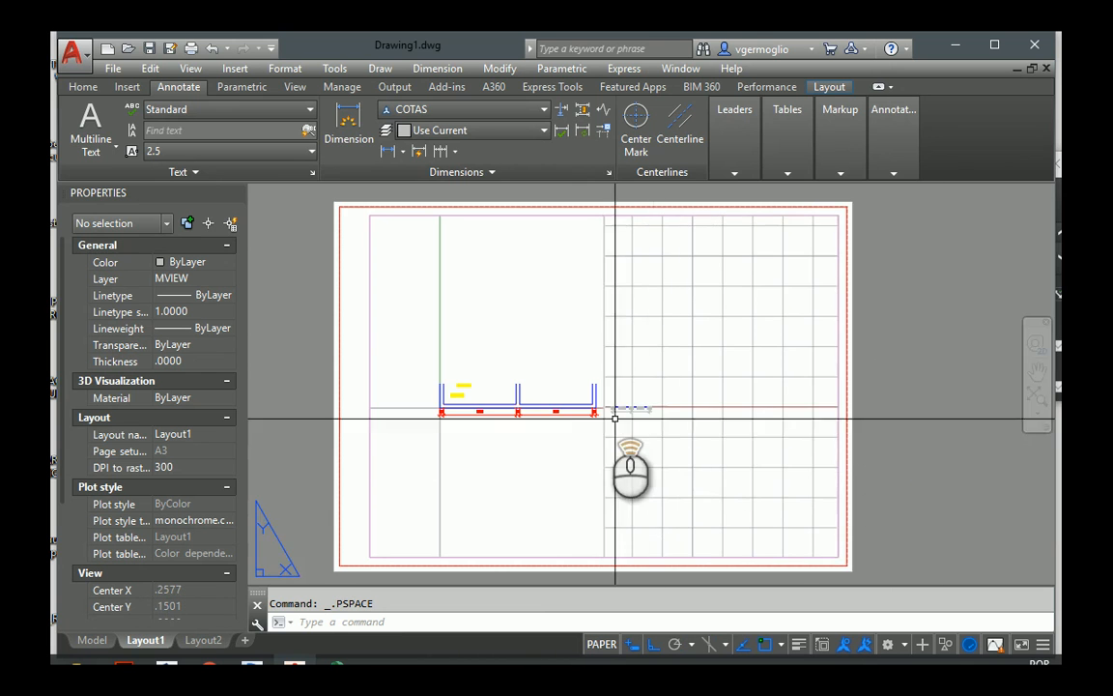
{"action": "scroll", "coordinate": [643, 423], "scroll_direction": "up", "scroll_amount": 8}
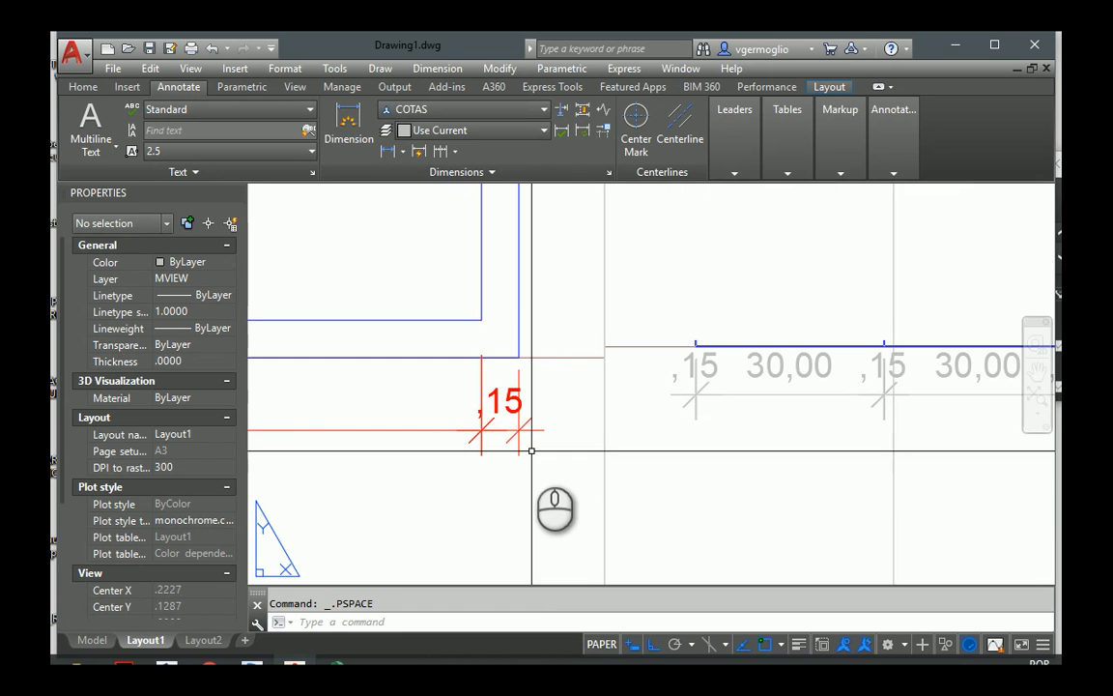
Return to model space and set the annotation scale to 1:50 for the original plan
{"action": "left_click", "coordinate": [92, 639]}
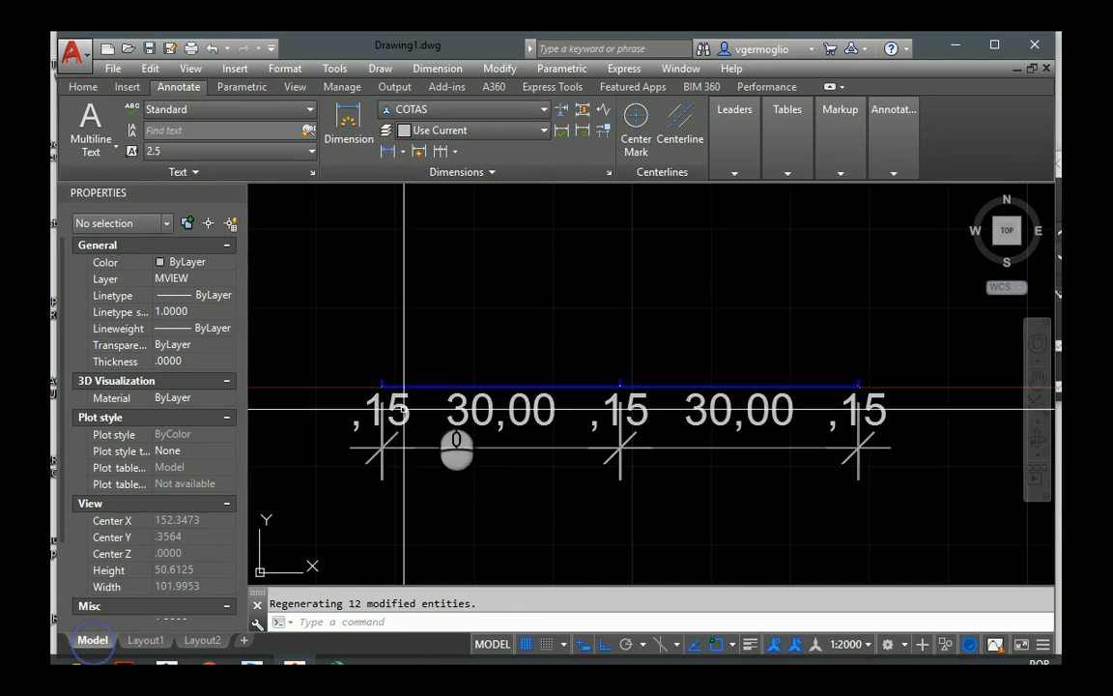
{"action": "scroll", "coordinate": [405, 405], "scroll_direction": "down", "scroll_amount": 5}
{"action": "scroll", "coordinate": [553, 365], "scroll_direction": "up", "scroll_amount": 4}
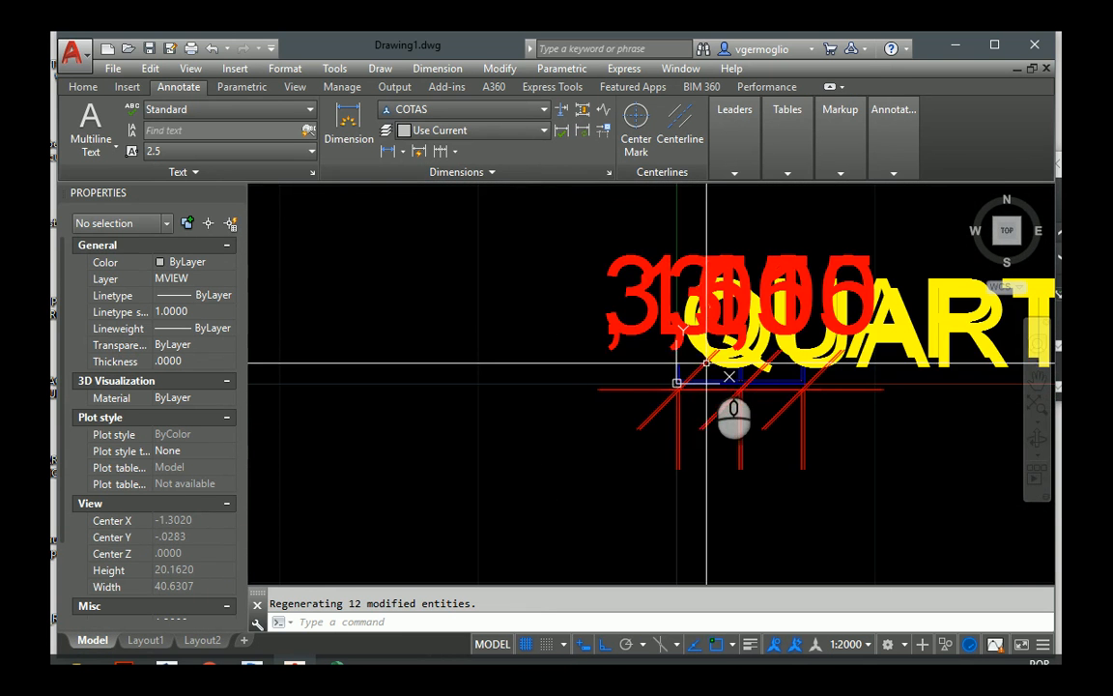
{"action": "left_click", "coordinate": [842, 643]}
{"action": "left_click", "coordinate": [836, 389]}
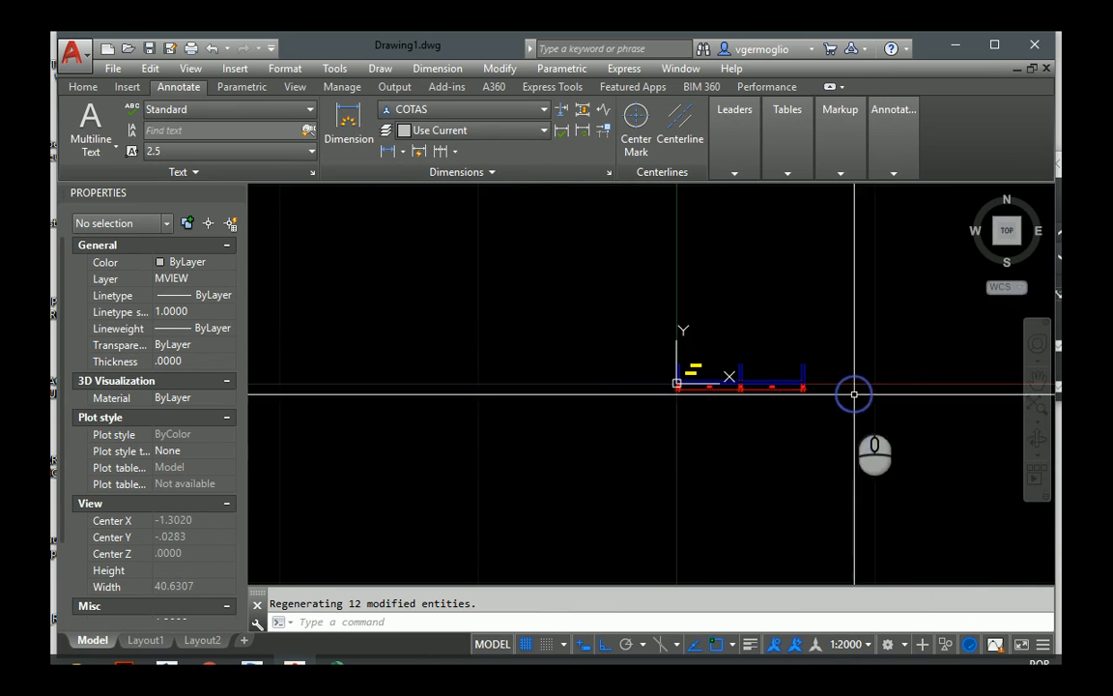
{"action": "scroll", "coordinate": [806, 396], "scroll_direction": "up", "scroll_amount": 8}
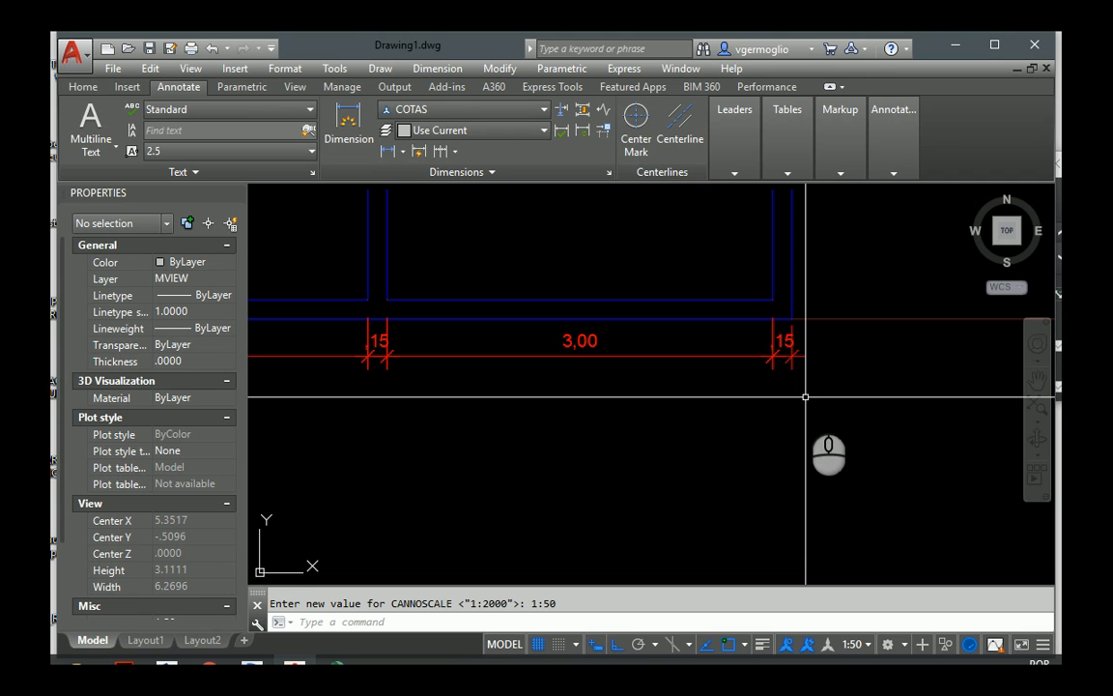
Turn off automatic adding of annotation scales, set the annotation scale to 1:75 and check the dimensions on both plans
{"action": "scroll", "coordinate": [812, 396], "scroll_direction": "down", "scroll_amount": 6}
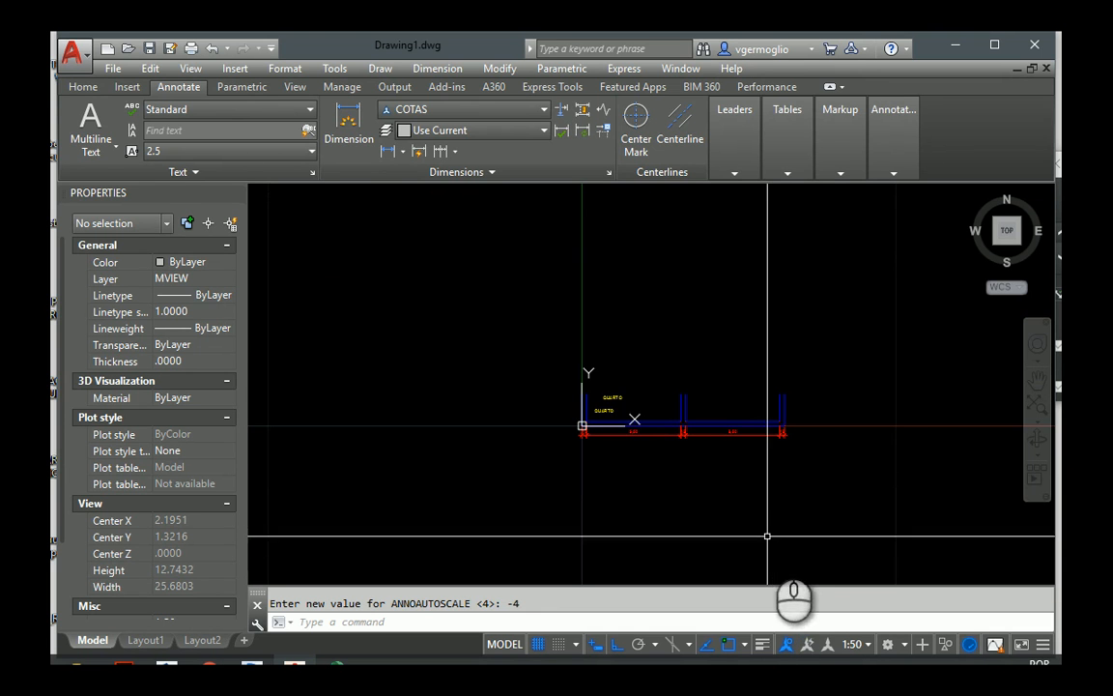
{"action": "scroll", "coordinate": [640, 504], "scroll_direction": "down", "scroll_amount": 4}
{"action": "scroll", "coordinate": [811, 512], "scroll_direction": "down", "scroll_amount": 5}
{"action": "scroll", "coordinate": [865, 575], "scroll_direction": "up", "scroll_amount": 5}
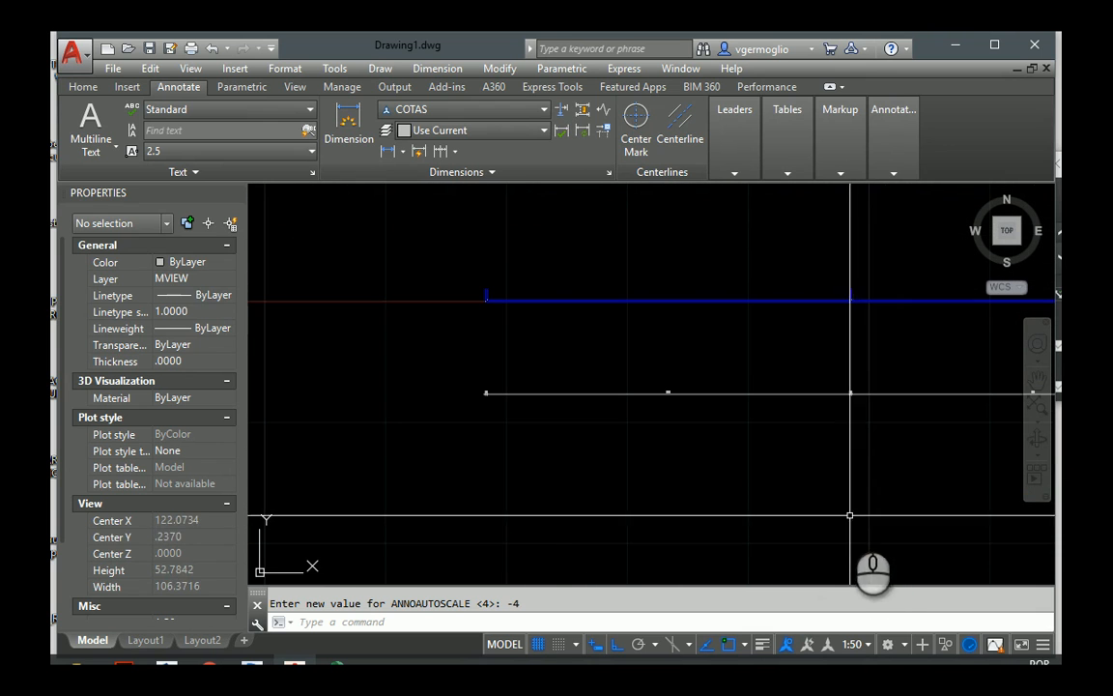
{"action": "left_click", "coordinate": [856, 643]}
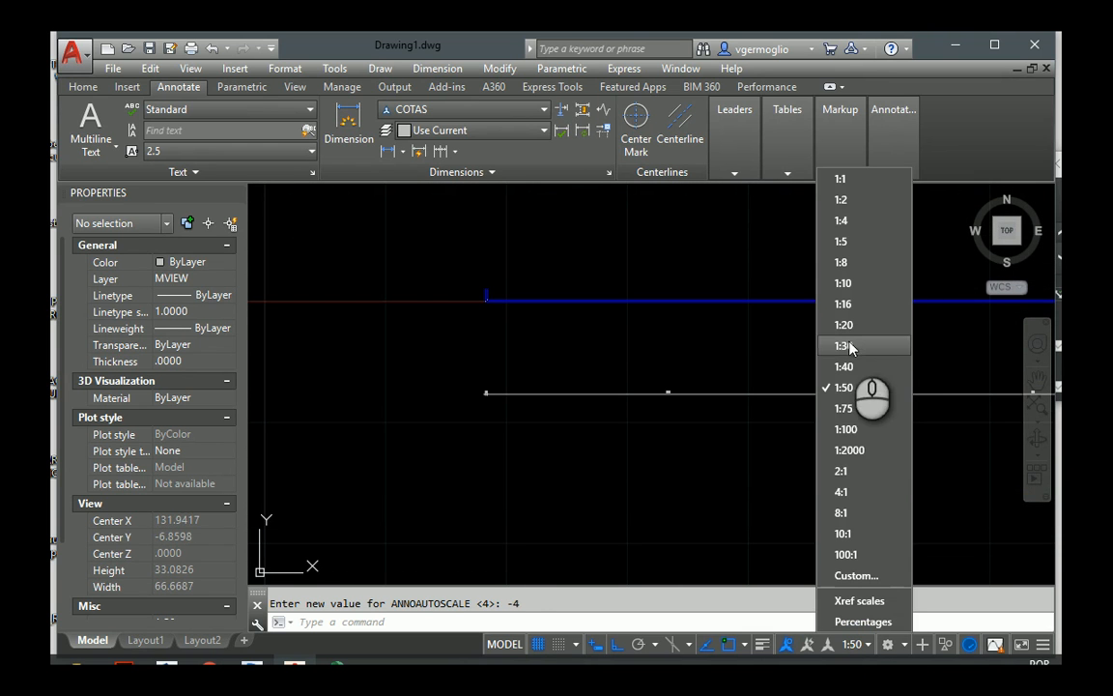
{"action": "left_click", "coordinate": [843, 408]}
{"action": "scroll", "coordinate": [851, 425], "scroll_direction": "down", "scroll_amount": 3}
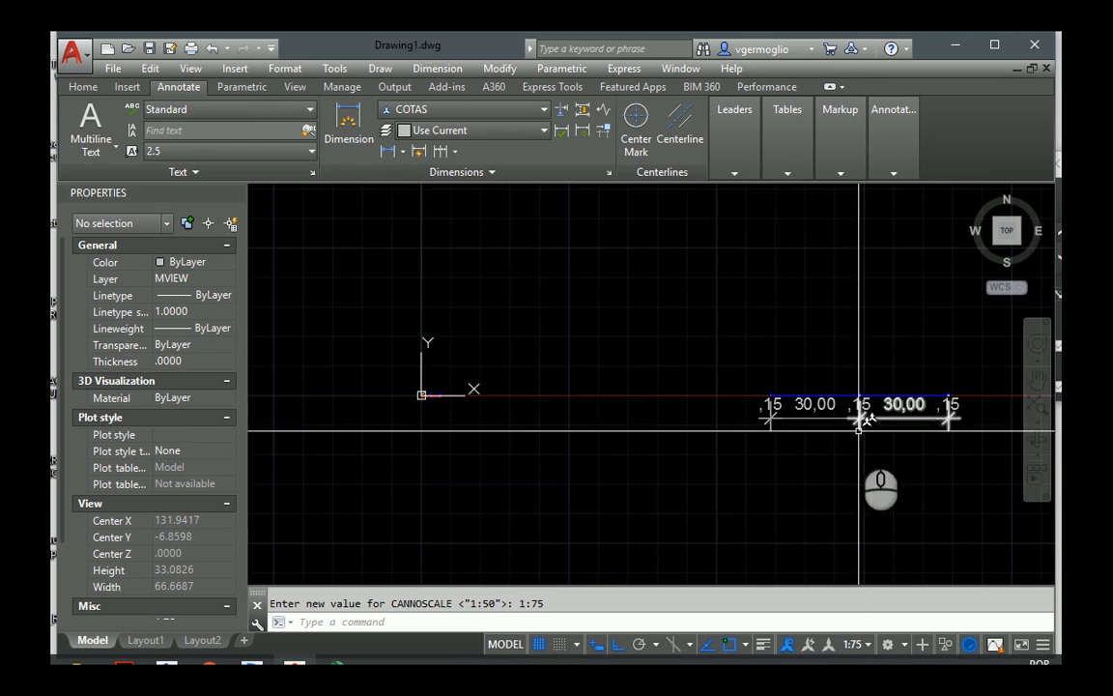
{"action": "scroll", "coordinate": [549, 476], "scroll_direction": "up", "scroll_amount": 3}
{"action": "scroll", "coordinate": [667, 479], "scroll_direction": "up", "scroll_amount": 5}
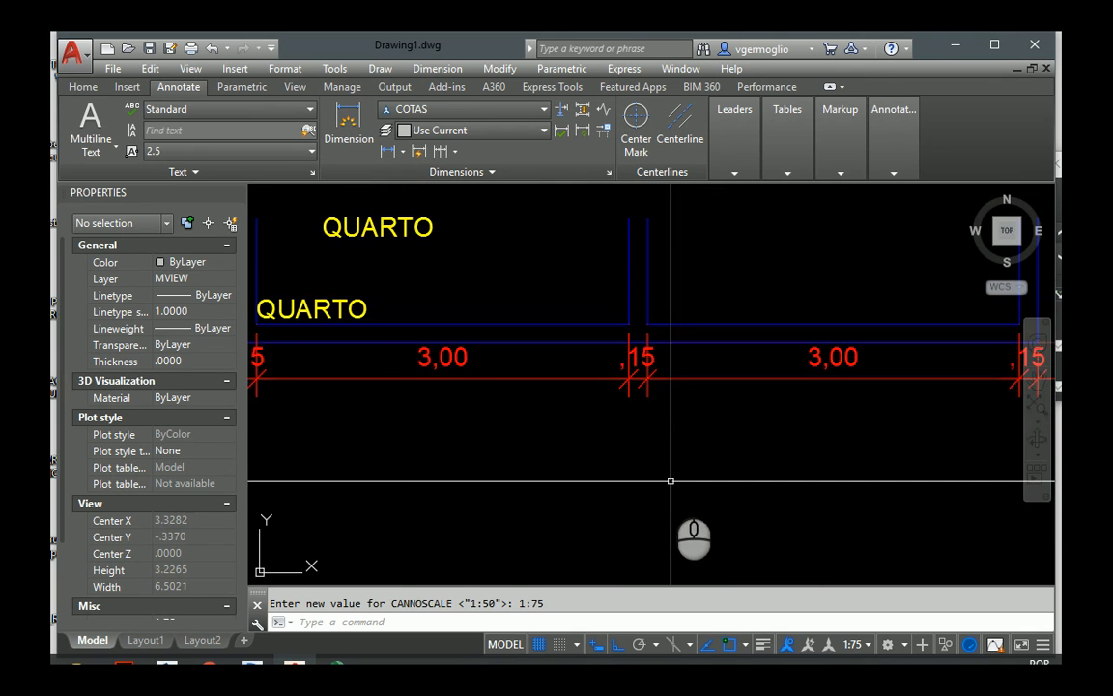
With automatic scale adding on and only current-scale annotations shown, set the annotation scale to 1:50 and follow it with 1:100
{"action": "scroll", "coordinate": [671, 480], "scroll_direction": "down", "scroll_amount": 8}
{"action": "scroll", "coordinate": [839, 510], "scroll_direction": "up", "scroll_amount": 4}
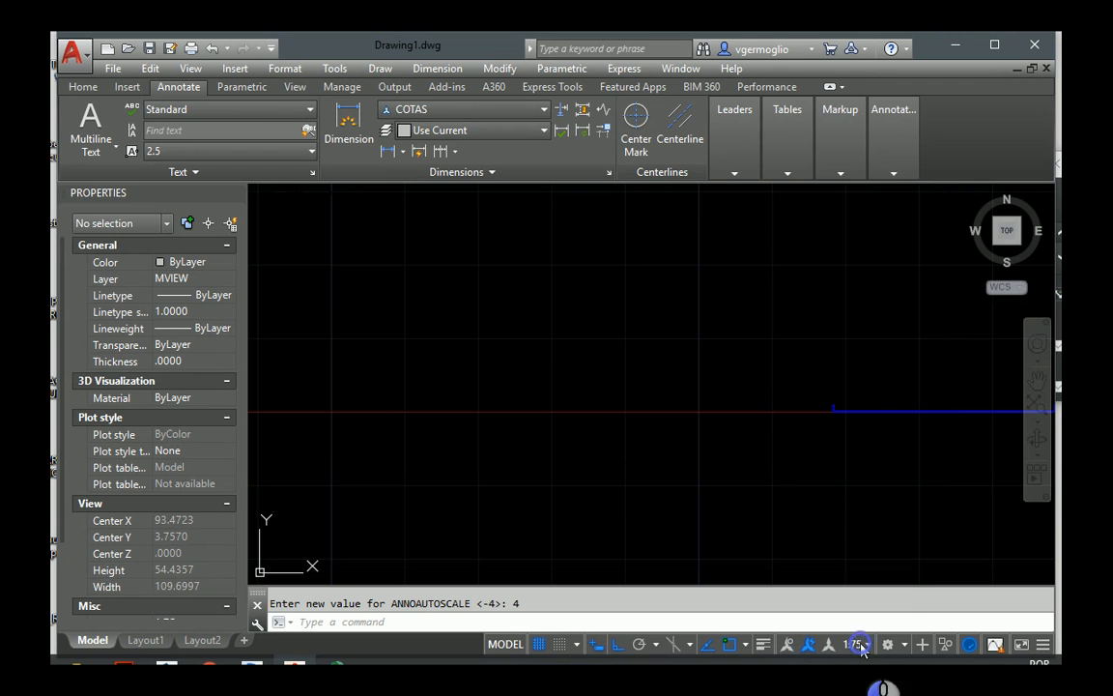
{"action": "left_click", "coordinate": [860, 644]}
{"action": "left_click", "coordinate": [863, 396]}
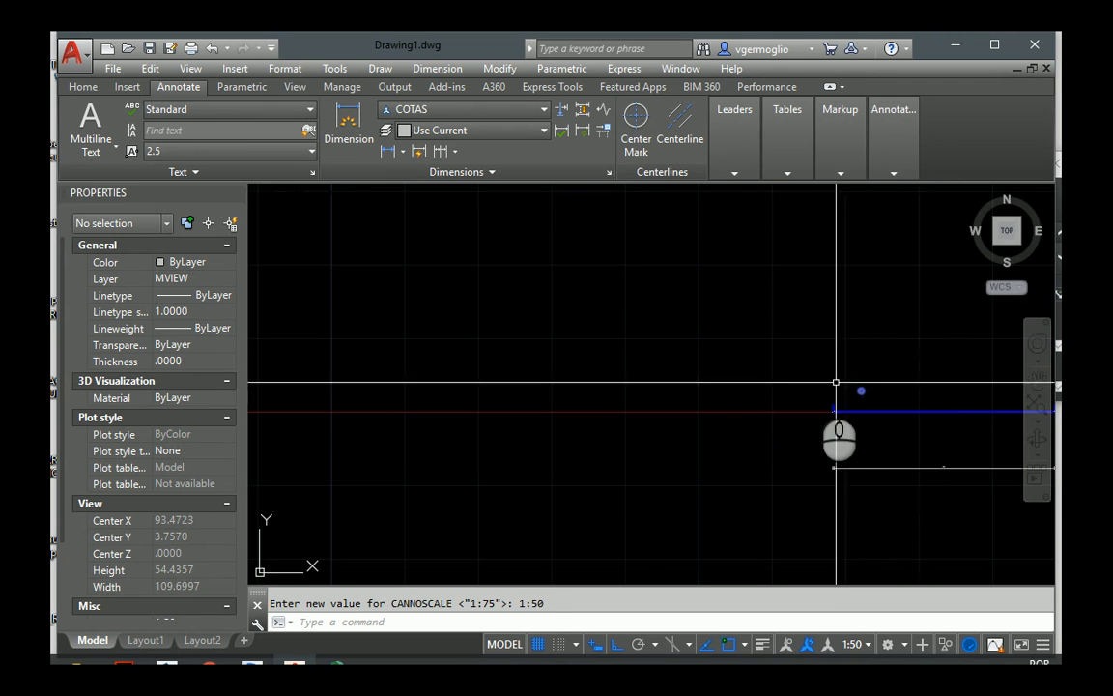
{"action": "scroll", "coordinate": [795, 463], "scroll_direction": "up", "scroll_amount": 2}
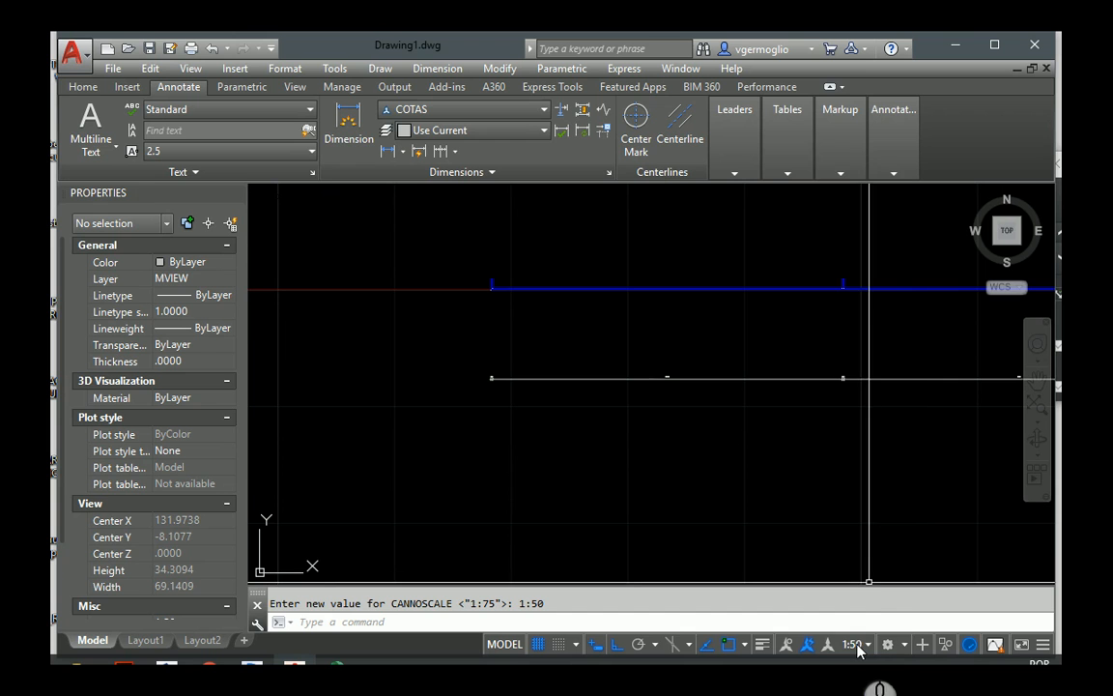
{"action": "left_click", "coordinate": [855, 644]}
{"action": "left_click", "coordinate": [856, 430]}
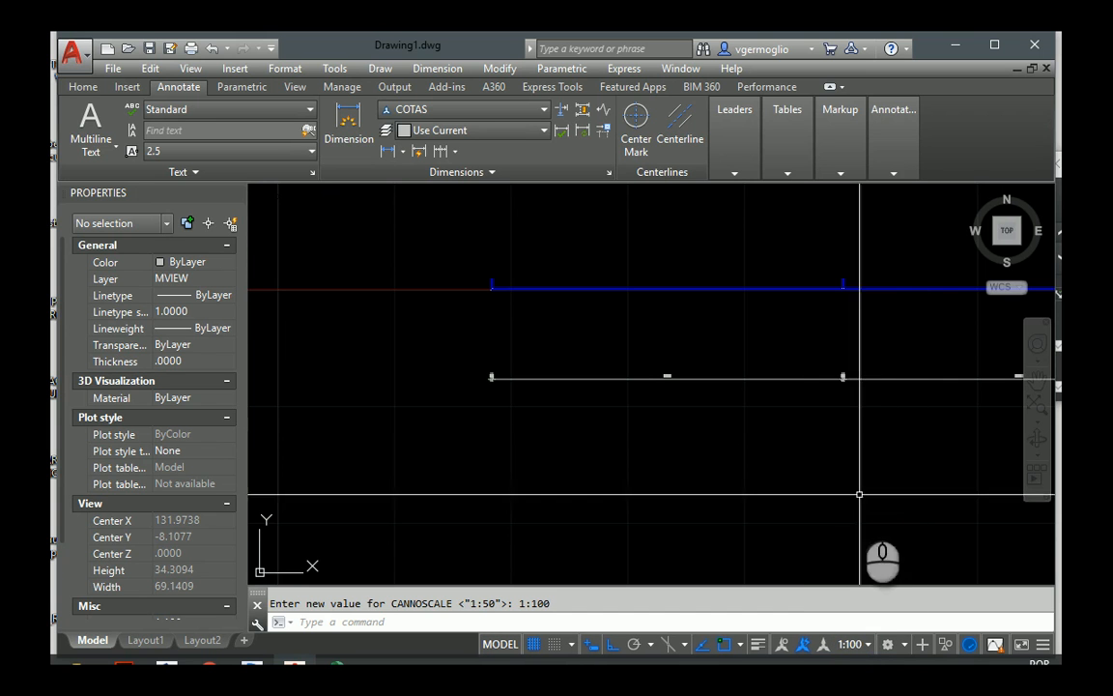
Return the annotation scale to 1:50 and turn on both automatic scale adding and the display of annotations at all scales
{"action": "left_click", "coordinate": [851, 645]}
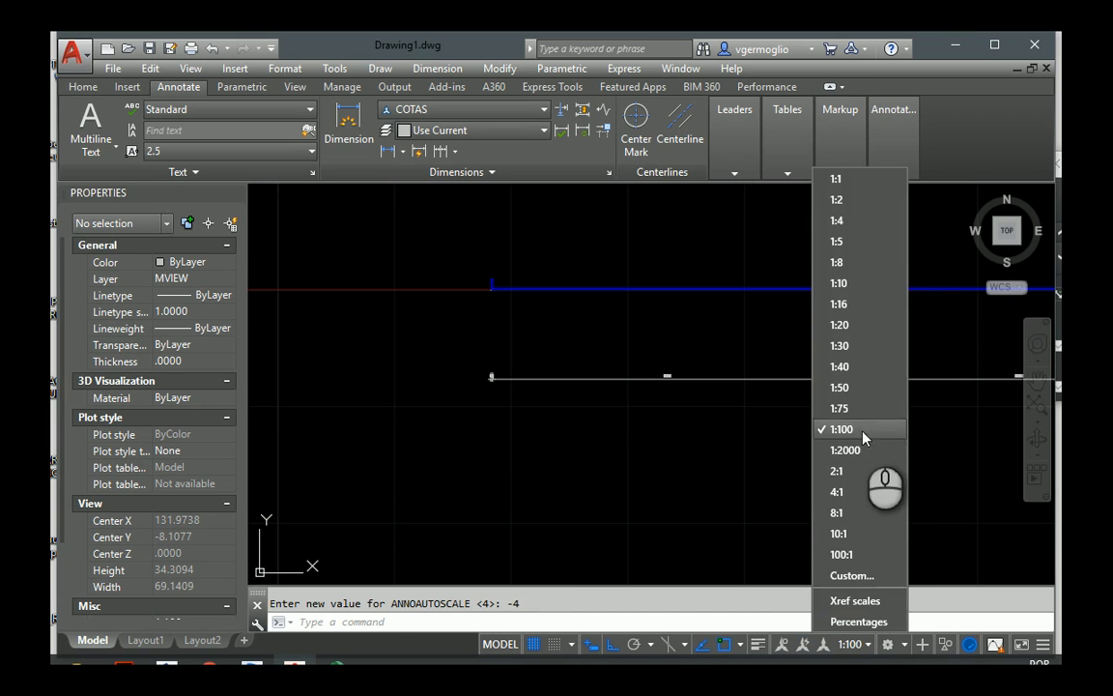
{"action": "left_click", "coordinate": [855, 390]}
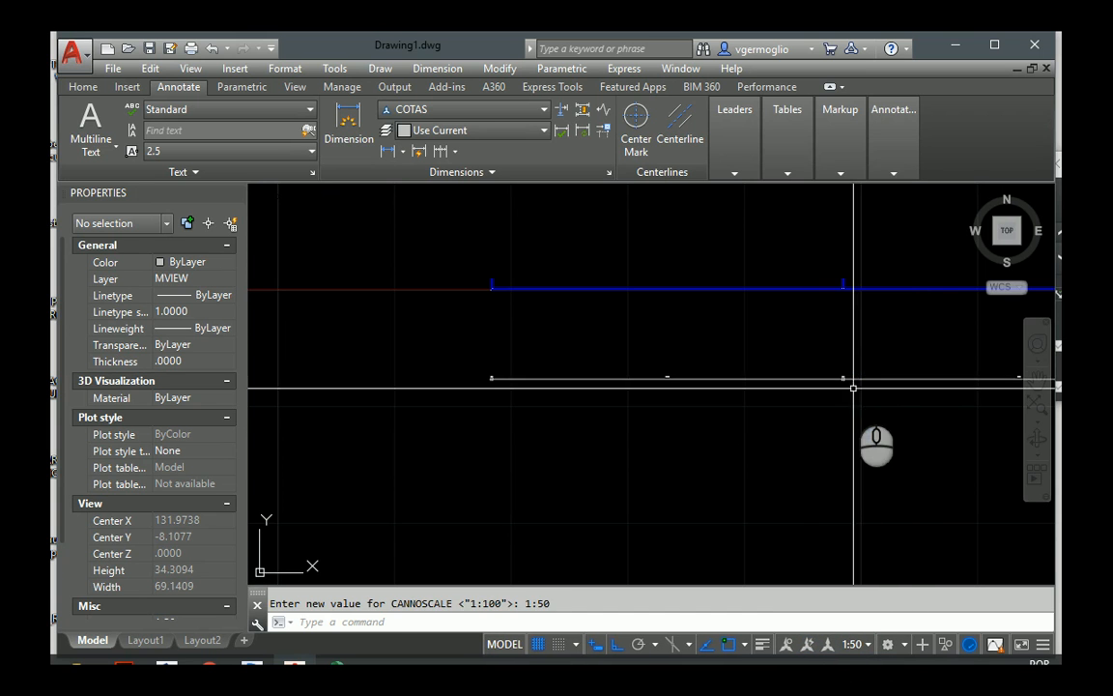
{"action": "left_click", "coordinate": [809, 644]}
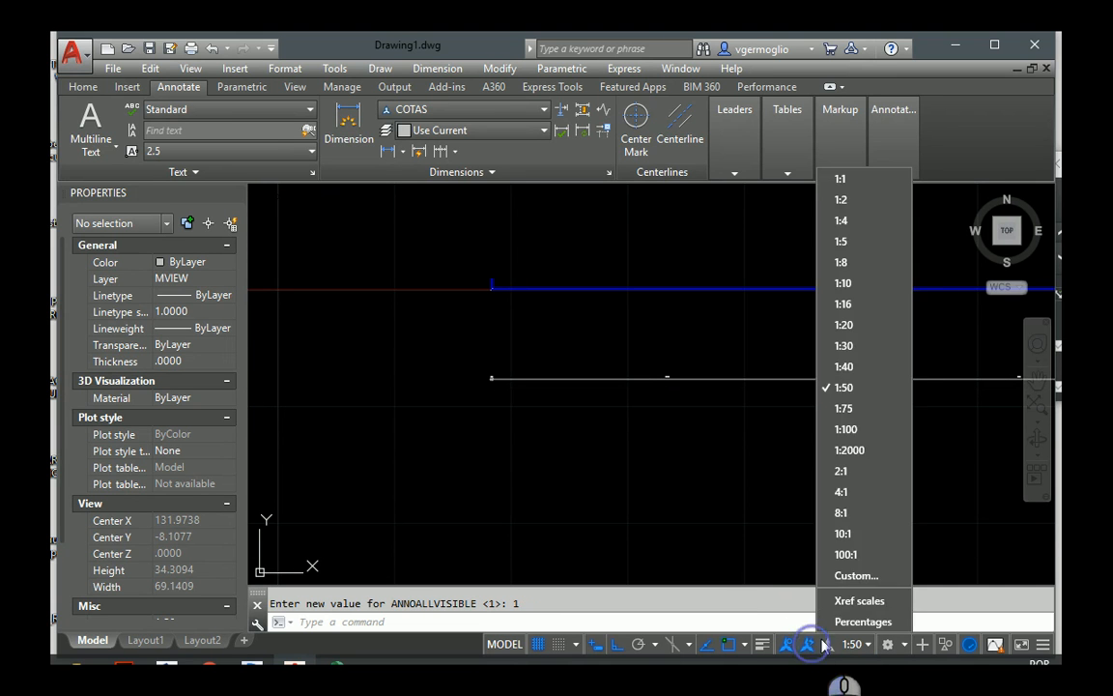
{"action": "left_click", "coordinate": [738, 558]}
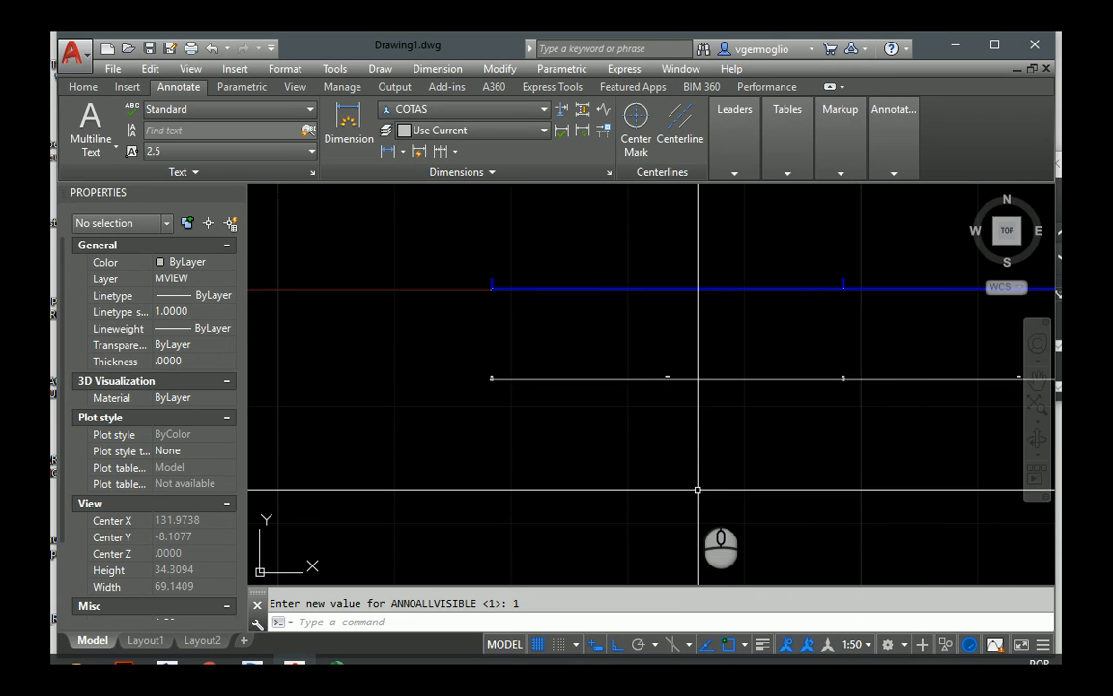